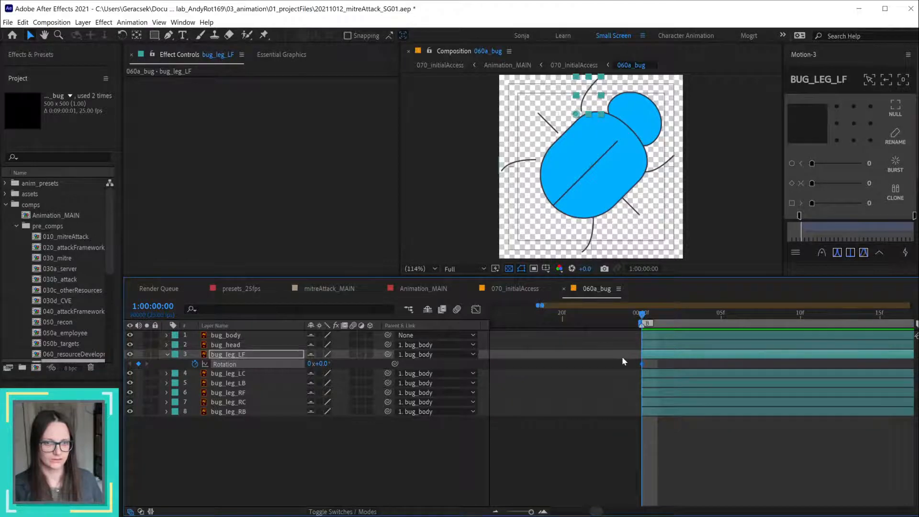
Step: Add a +20° Rotation keyframe to bug_leg_LF ten frames after the start, at 1:00:00:10
key(=)
drag(303, 325, 274, 328)
drag(447, 327, 413, 326)
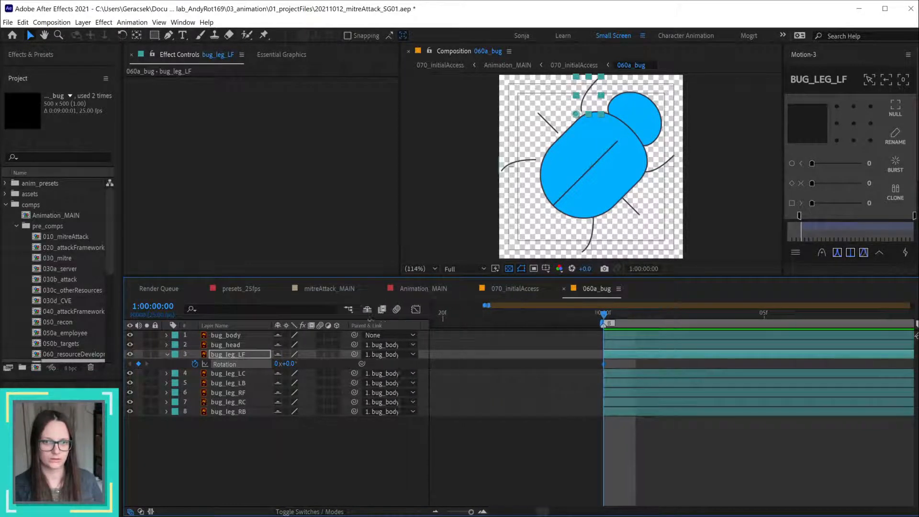
key(minus)
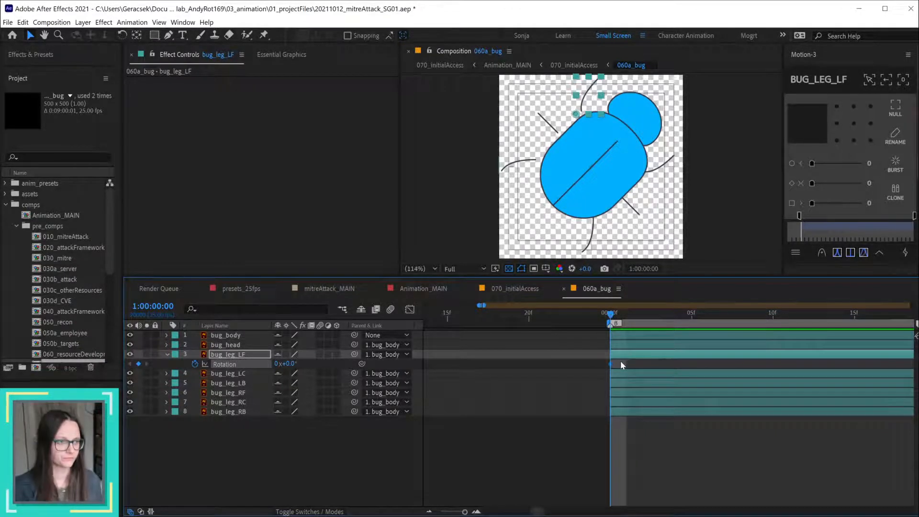
scroll(601, 464, right, 5)
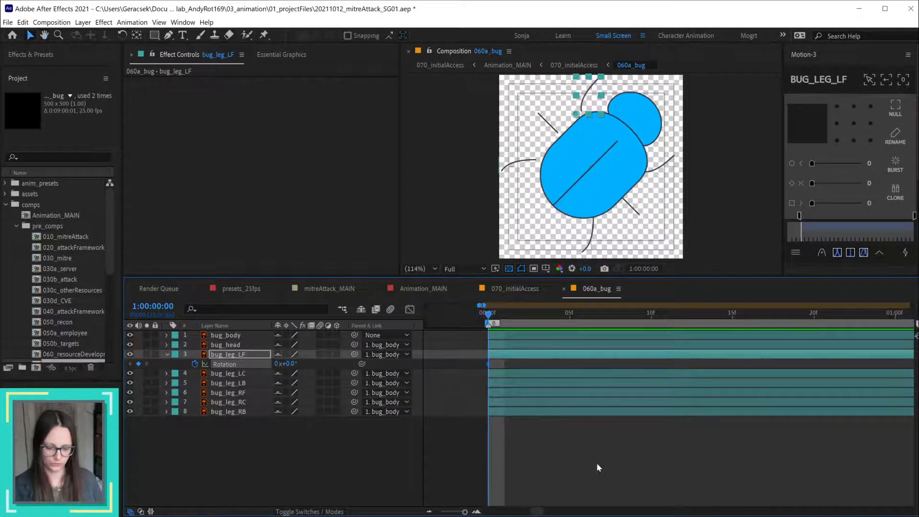
key(shift+Page_Down)
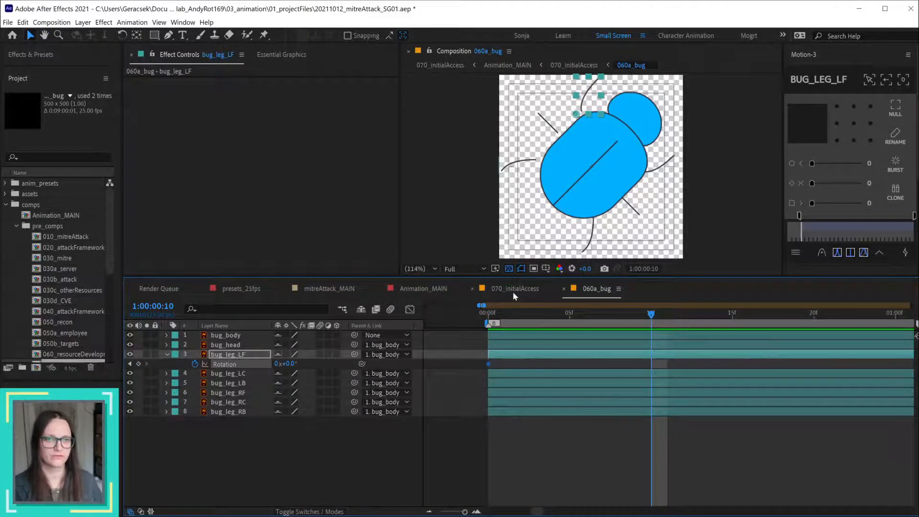
drag(287, 364, 303, 364)
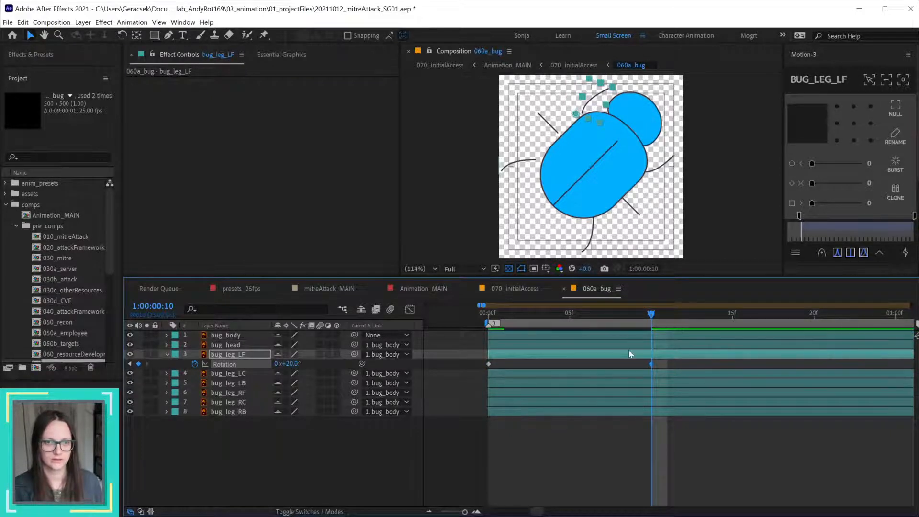
Step: Set the bug_leg_LF Rotation keyframe at 1:00:00:00 to -20° and apply Easy Ease to both rotation keyframes
click(498, 317)
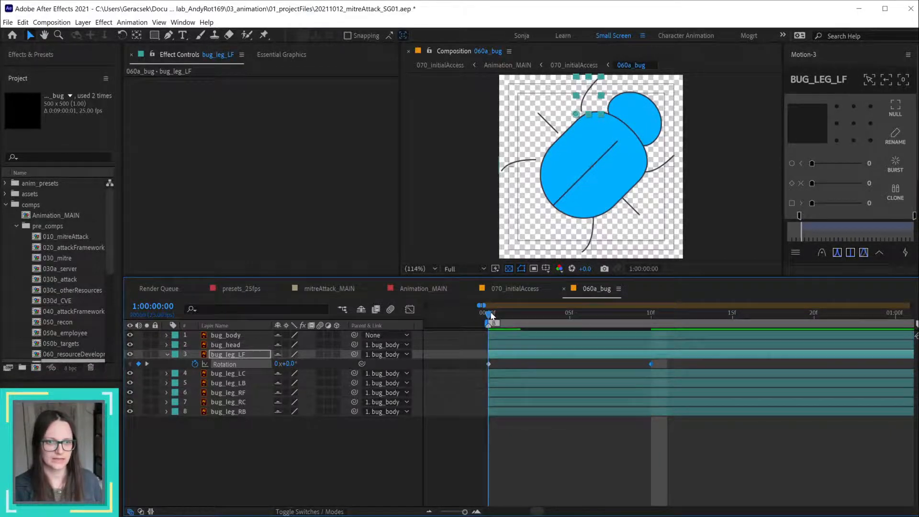
drag(287, 363, 275, 363)
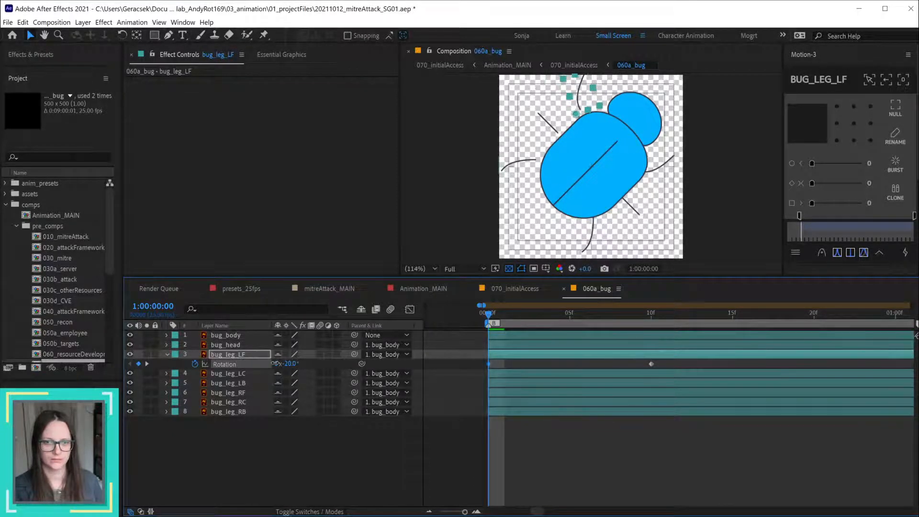
drag(489, 313, 647, 321)
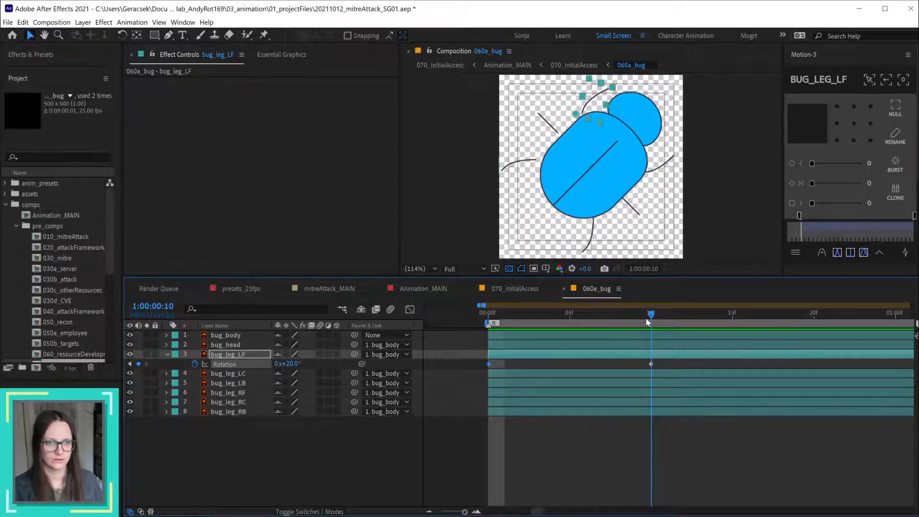
drag(666, 361, 470, 375)
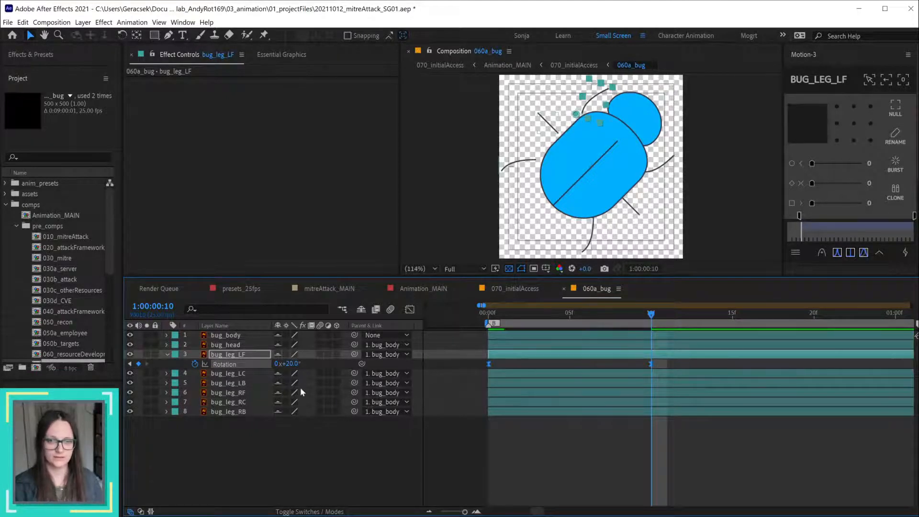
Step: Add the expression loopOut(type = "pingpong") to the Rotation property of bug_leg_LF
alt+click(195, 364)
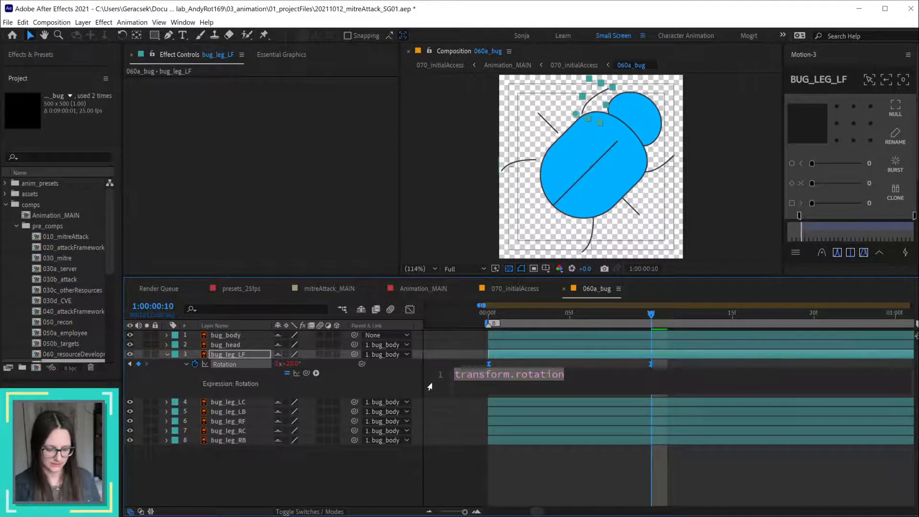
text(loop)
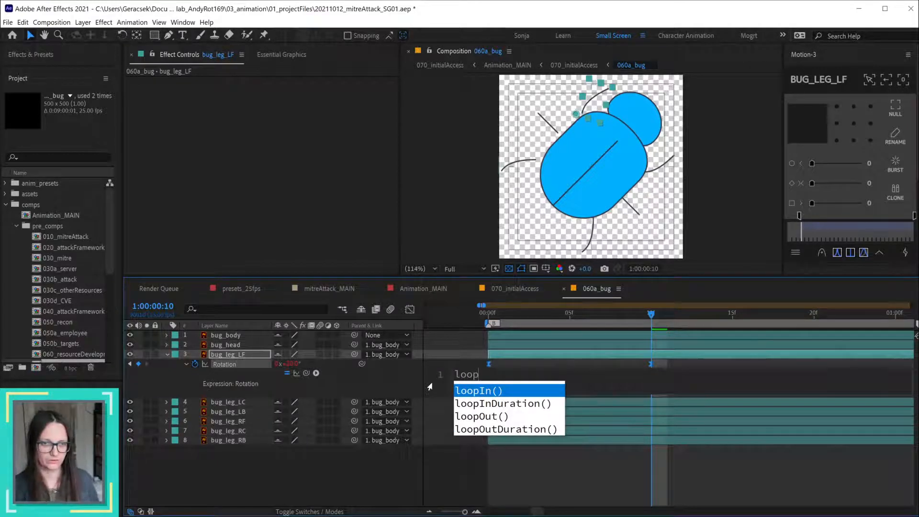
key(Down)
key(Down)
key(Return)
text(type )
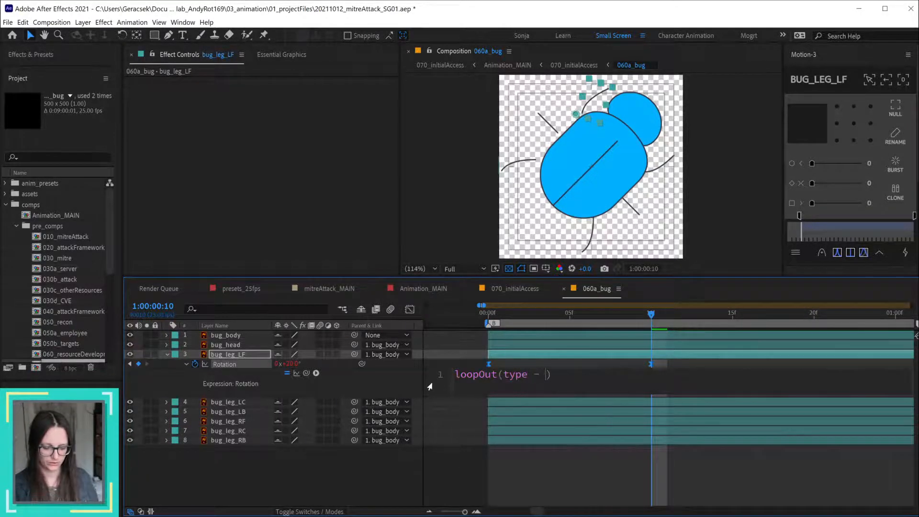
text(= )
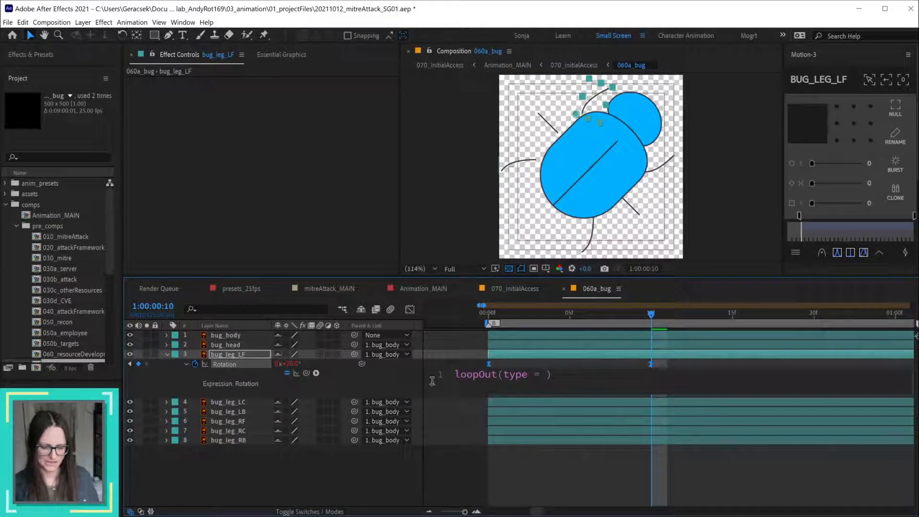
text(""pingpong)
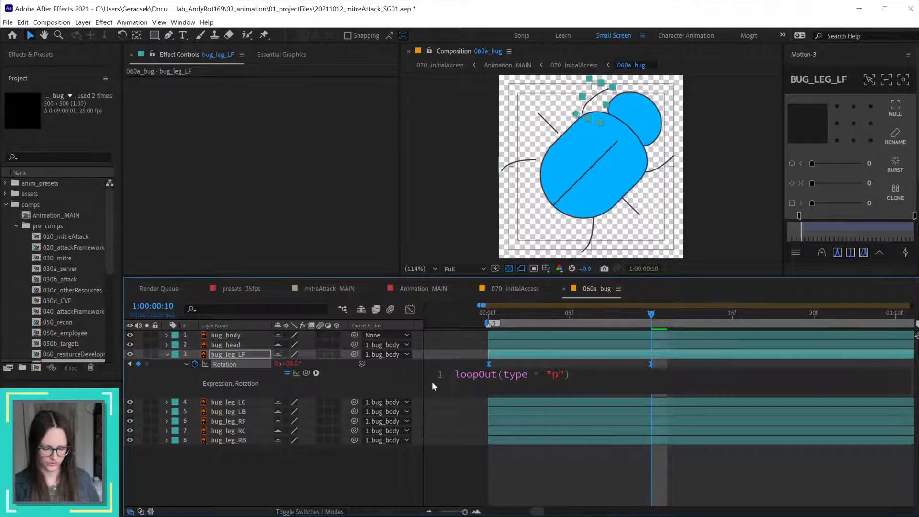
key(KP_Enter)
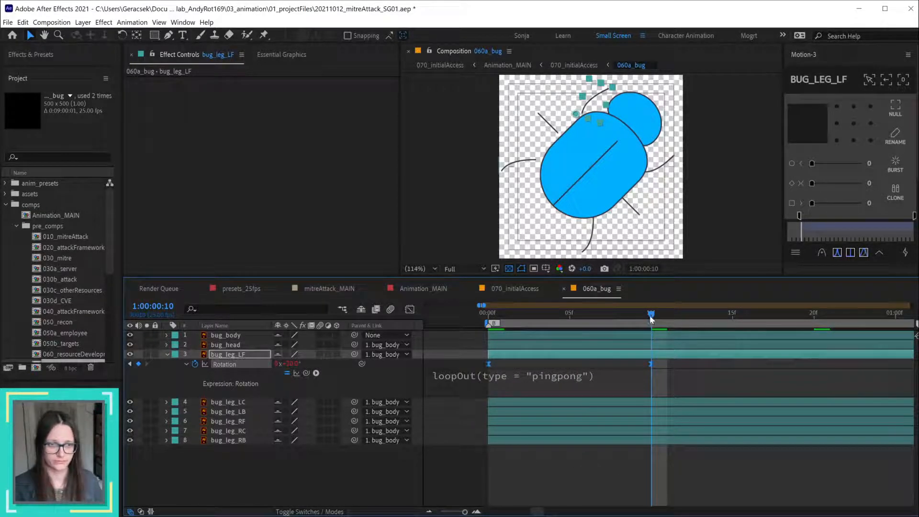
Step: Preview the looping rotation of bug_leg_LF, return to the first frame and deselect the layer
key(space)
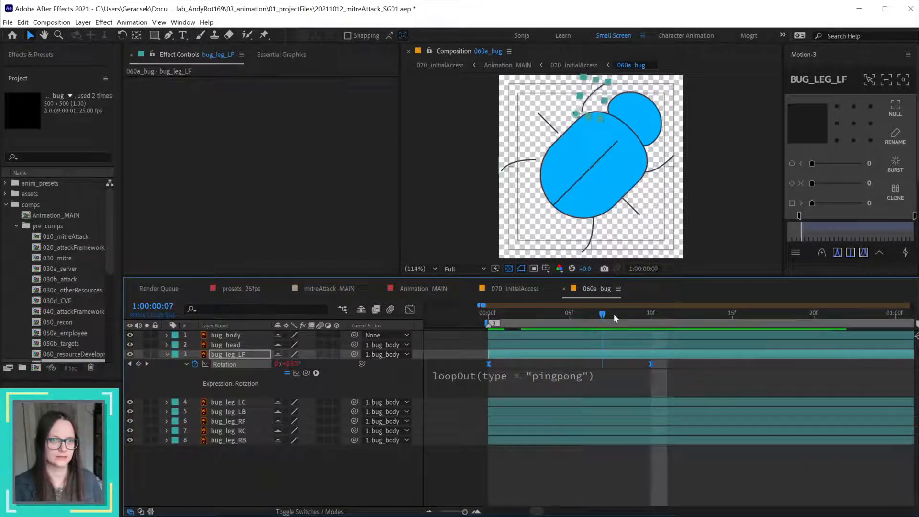
click(489, 314)
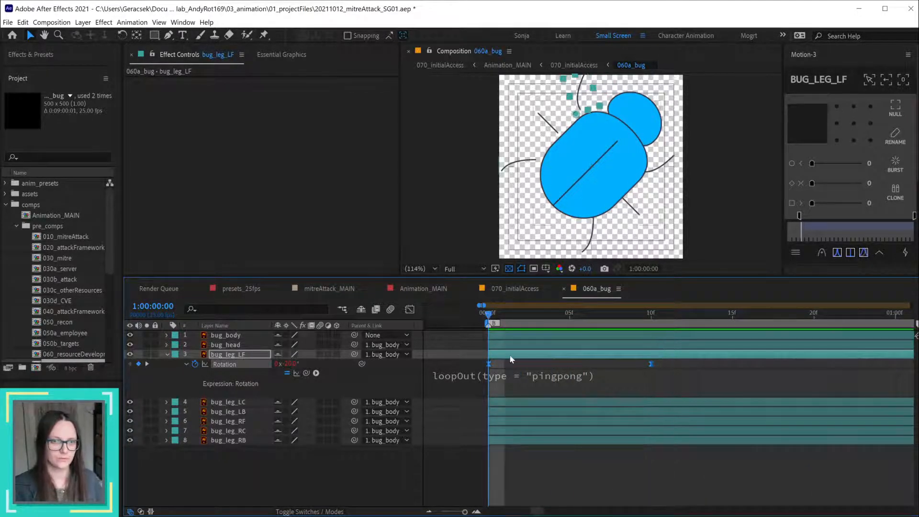
click(599, 467)
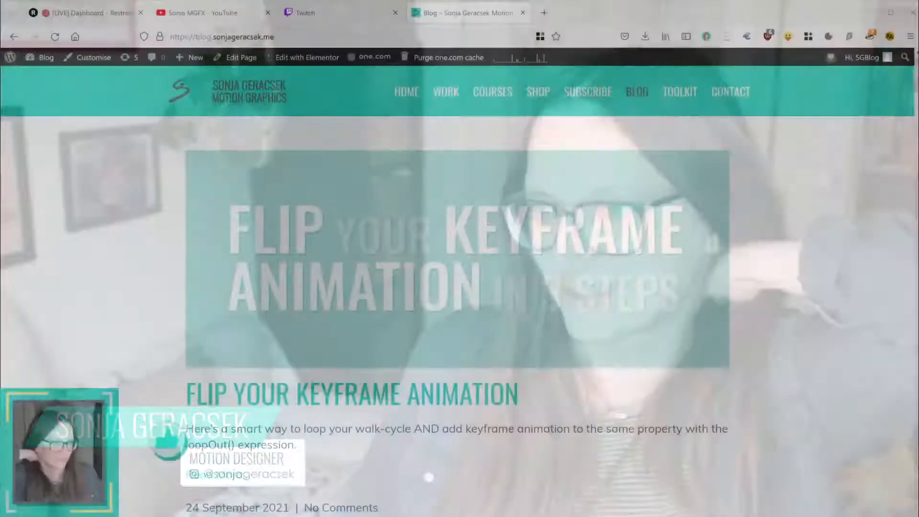
Step: Examine the blog's tutorial posts on the wiggle and loop expressions, including their titles and descriptions
scroll(779, 297, down, 2)
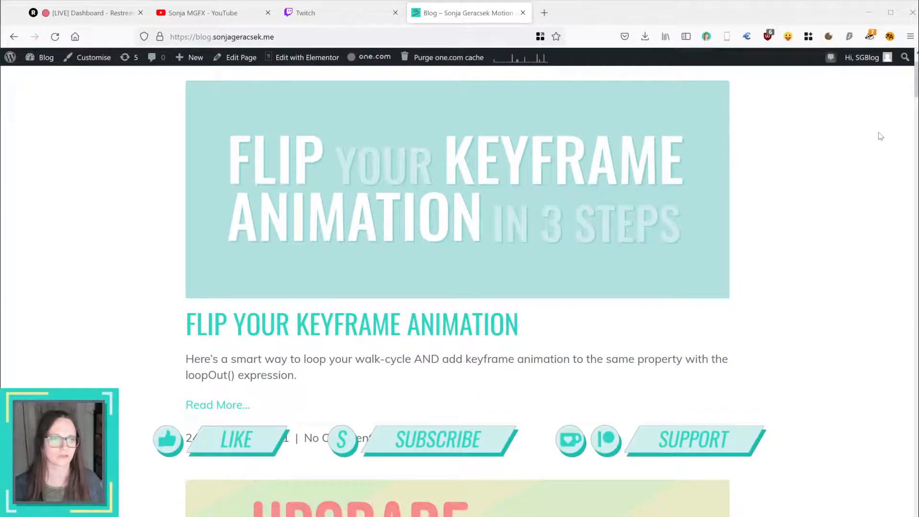
drag(916, 92, 918, 173)
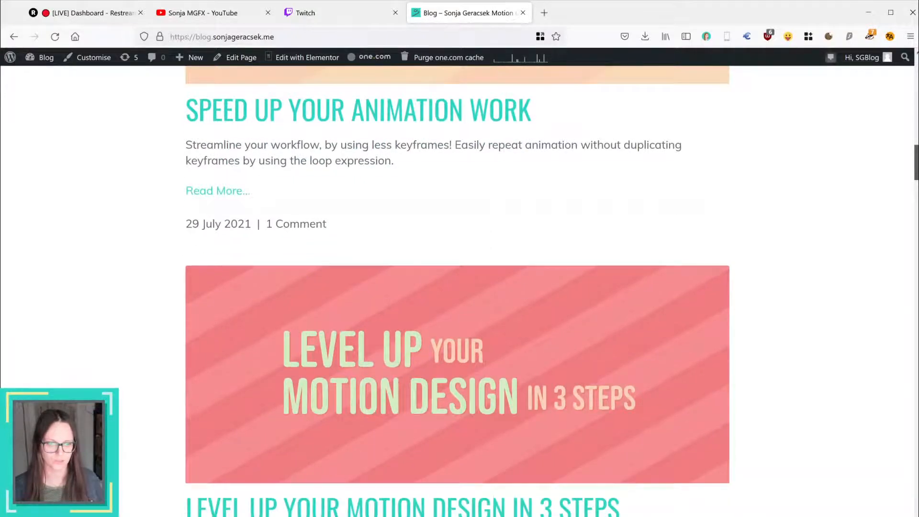
drag(181, 512, 710, 511)
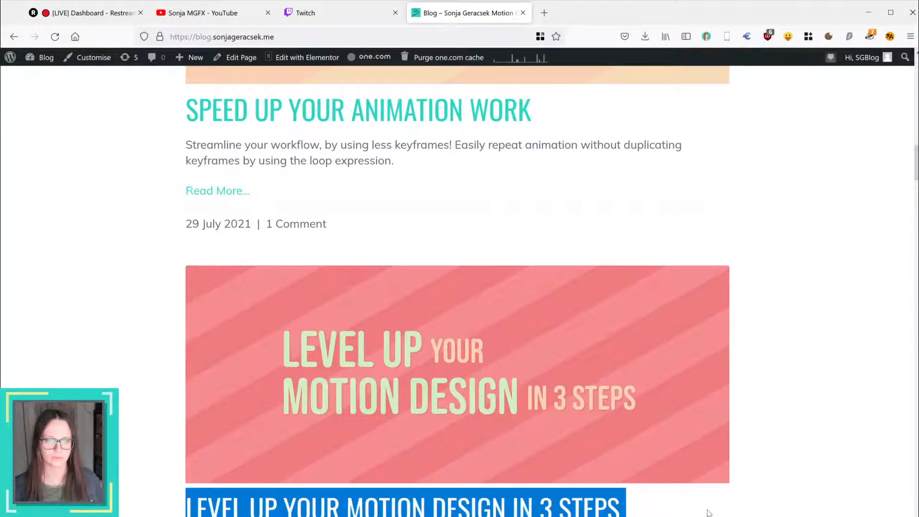
scroll(750, 495, up, 2)
scroll(746, 492, down, 6)
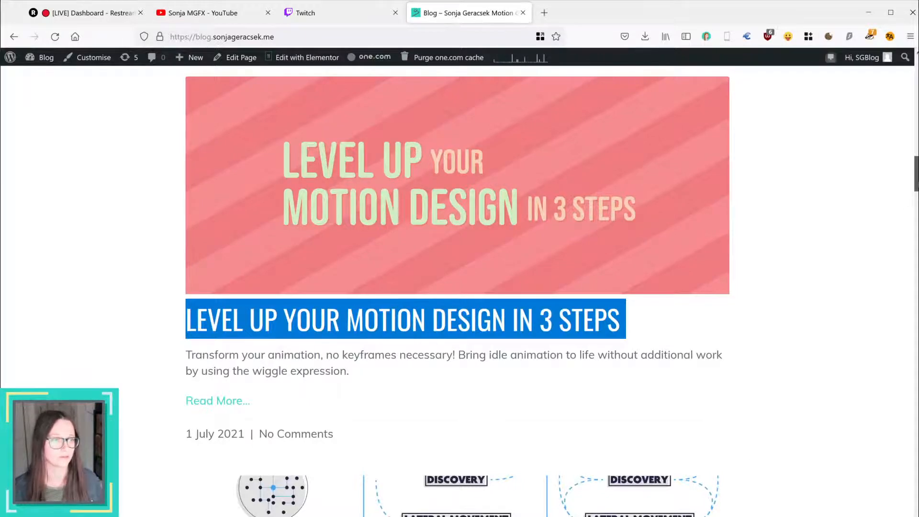
scroll(915, 172, up, 3)
scroll(915, 163, up, 3)
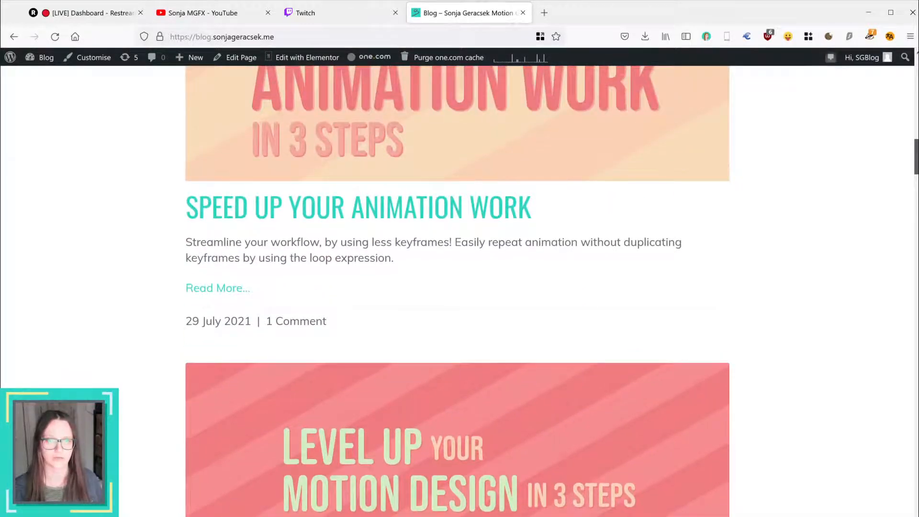
scroll(915, 163, up, 1)
scroll(915, 163, up, 1)
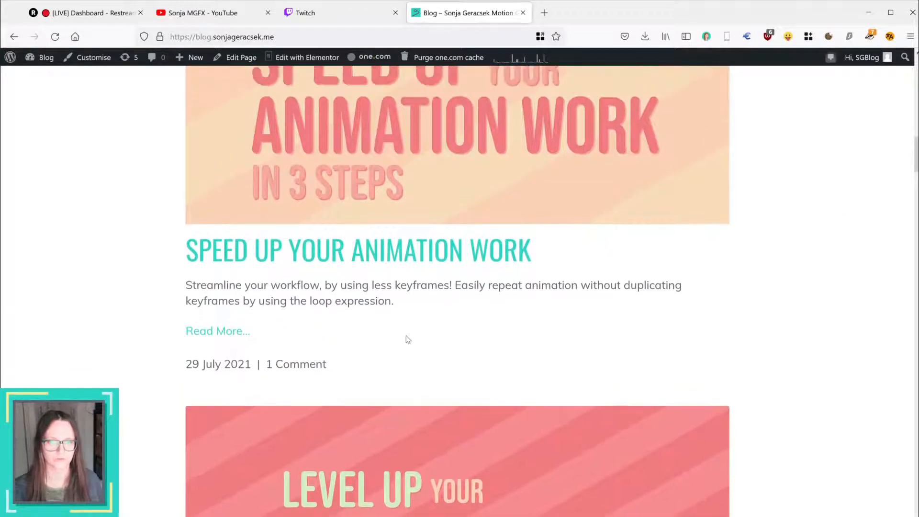
drag(415, 301, 171, 257)
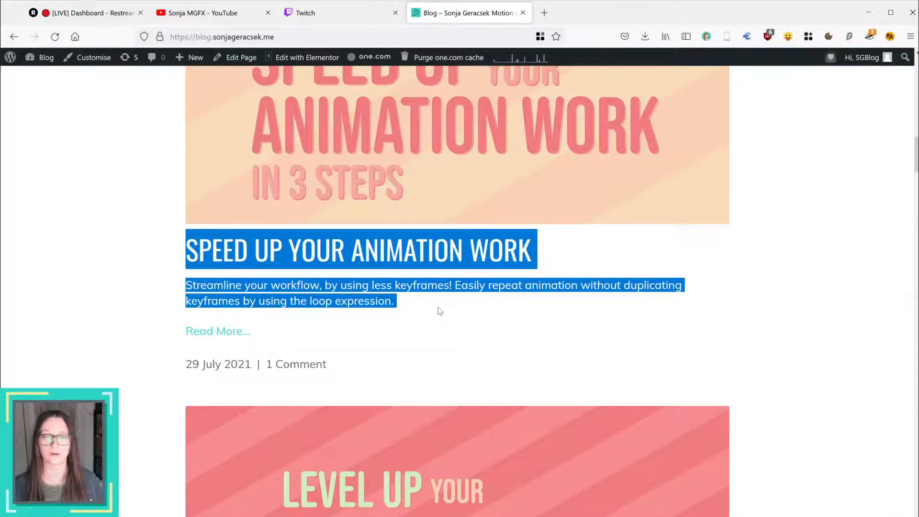
scroll(736, 353, up, 4)
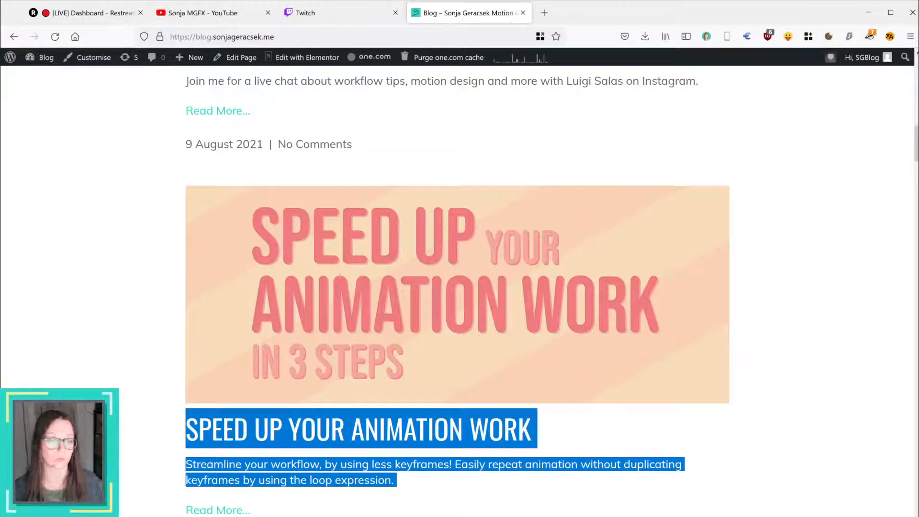
Step: Switch back to After Effects and strip the pingpong type argument from the bug_leg_LF Rotation expression, leaving loopOut()
key(alt+Tab)
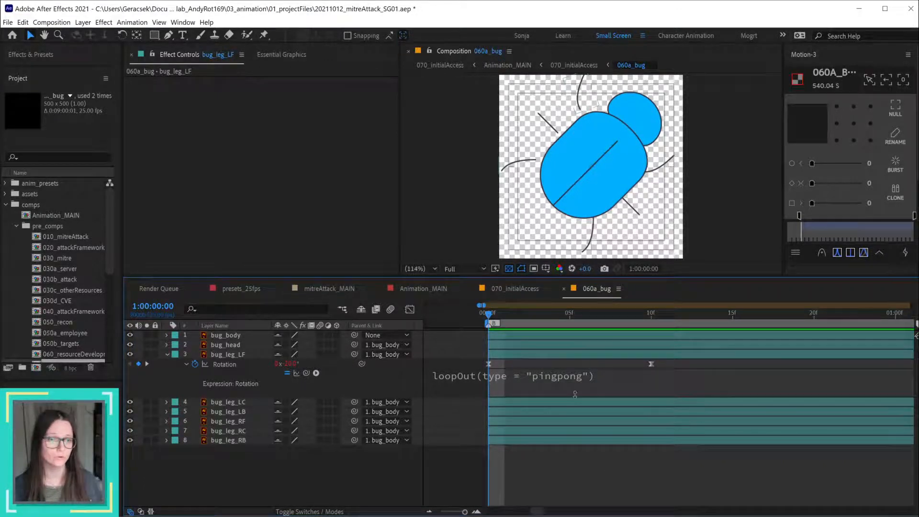
click(557, 378)
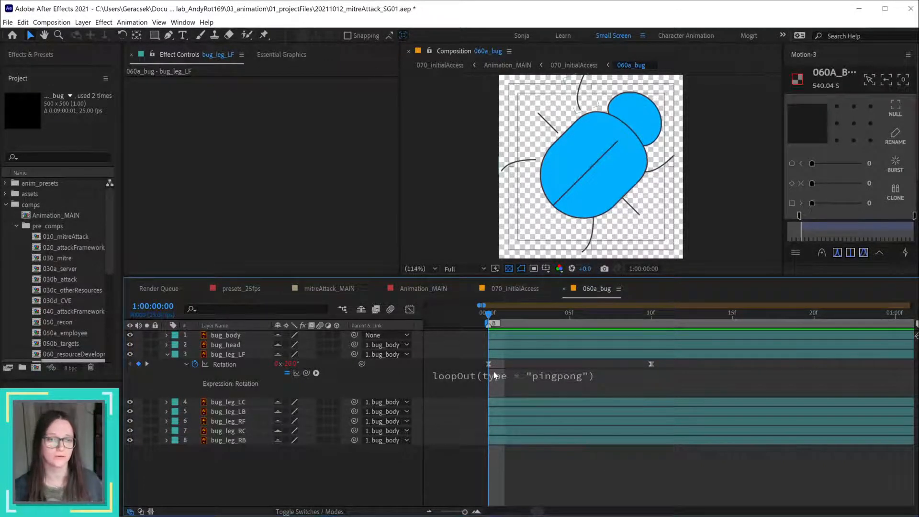
drag(503, 374, 601, 375)
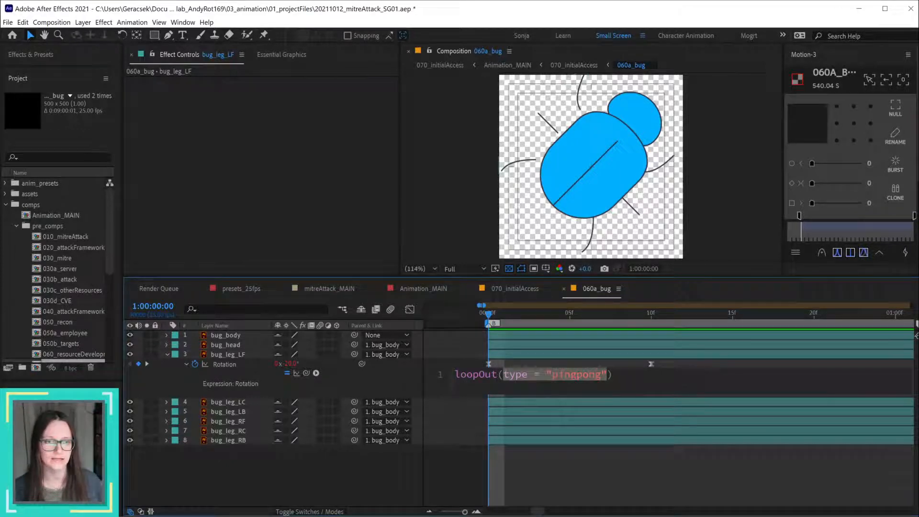
key(BackSpace)
key(KP_Enter)
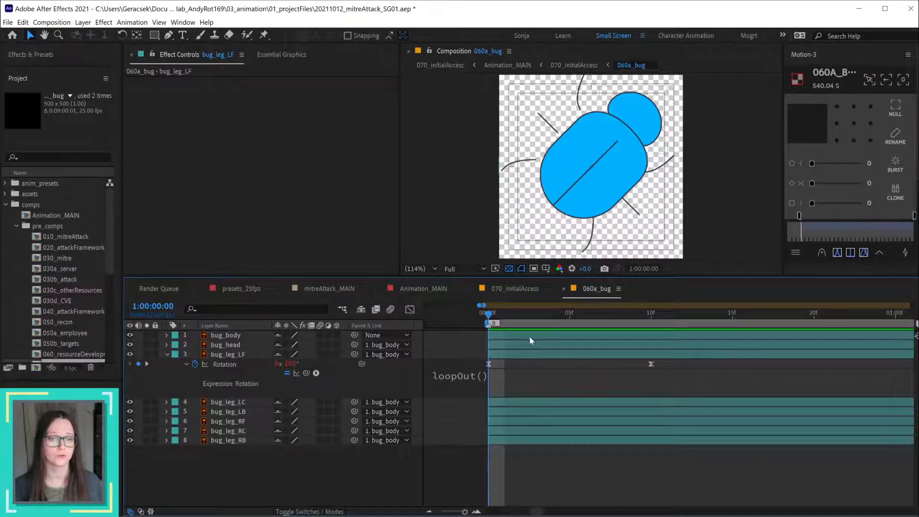
Step: Copy the first bug_leg_LF Rotation keyframe and paste it at 1:00:00:20
drag(478, 362, 667, 363)
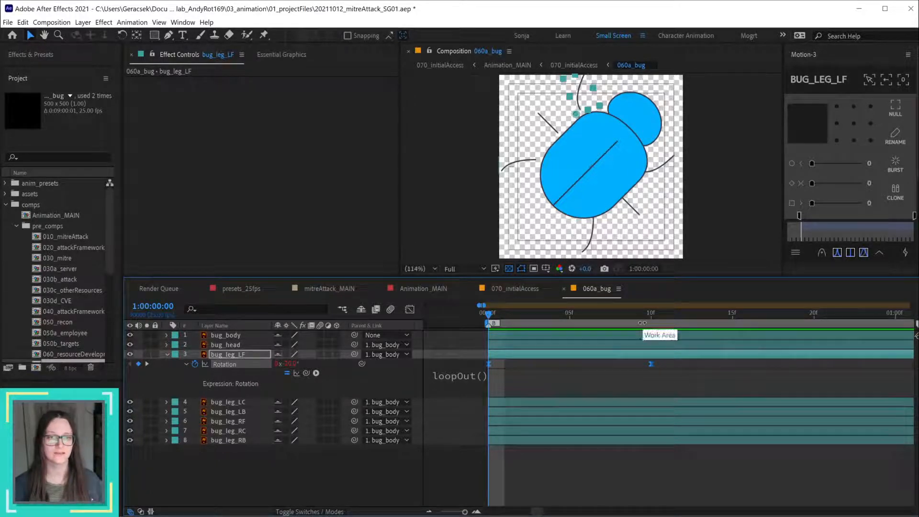
drag(575, 310, 652, 325)
key(shift+Page_Down)
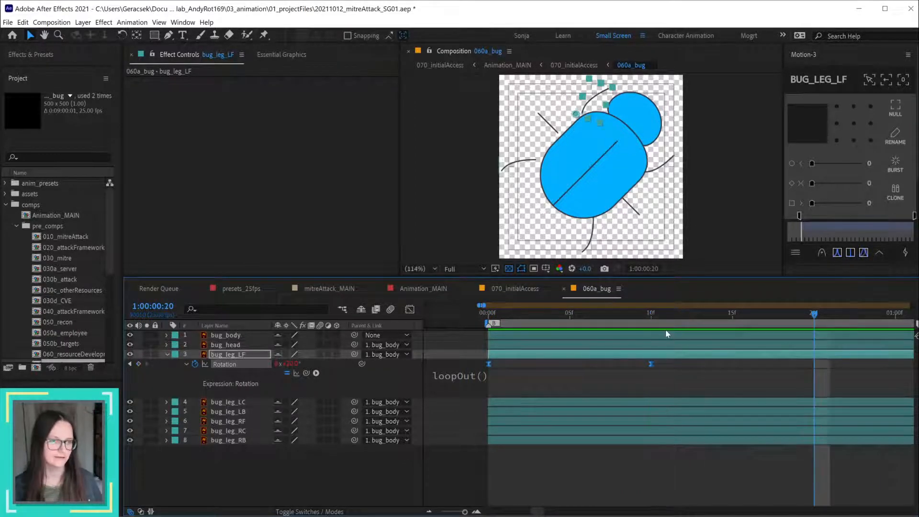
key(ctrl+v)
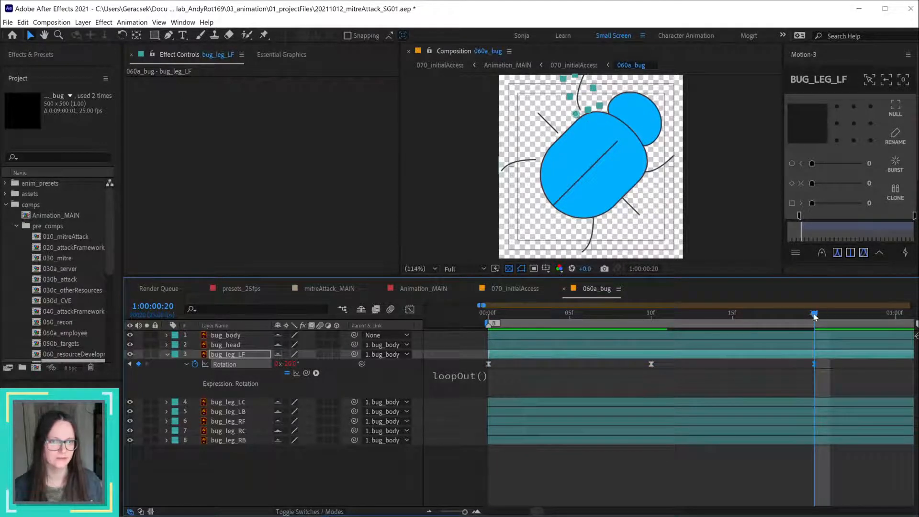
Step: Scrub and play back the bug_leg_LF rotation across its three keyframes to check the cycle
drag(814, 316, 765, 319)
drag(692, 334, 627, 334)
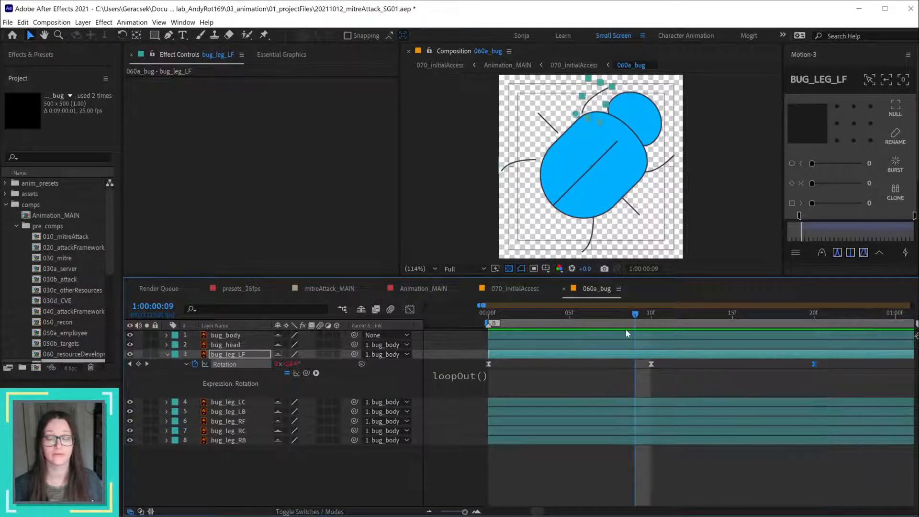
key(space)
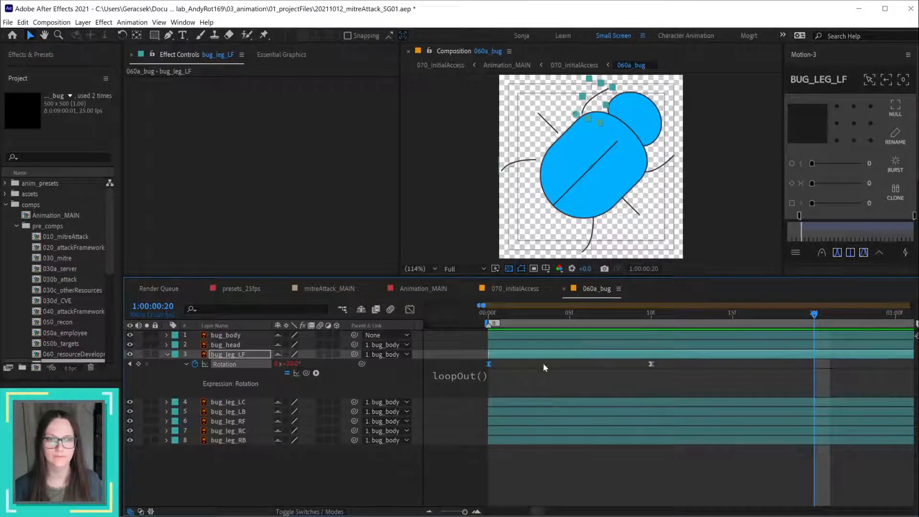
Step: Add the pingpong type argument to the bug_leg_LF Rotation expression so it reads loopOut(type = "pingpong")
click(488, 376)
click(503, 375)
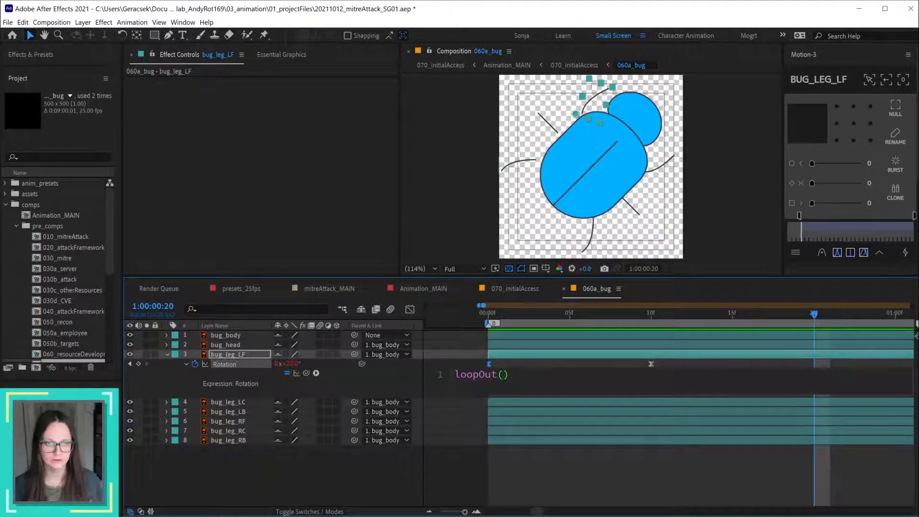
text(type)
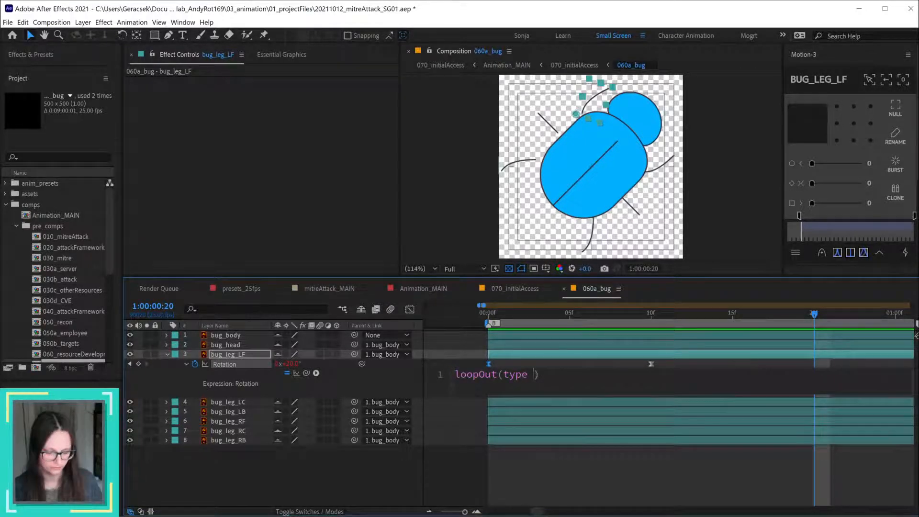
text(= p)
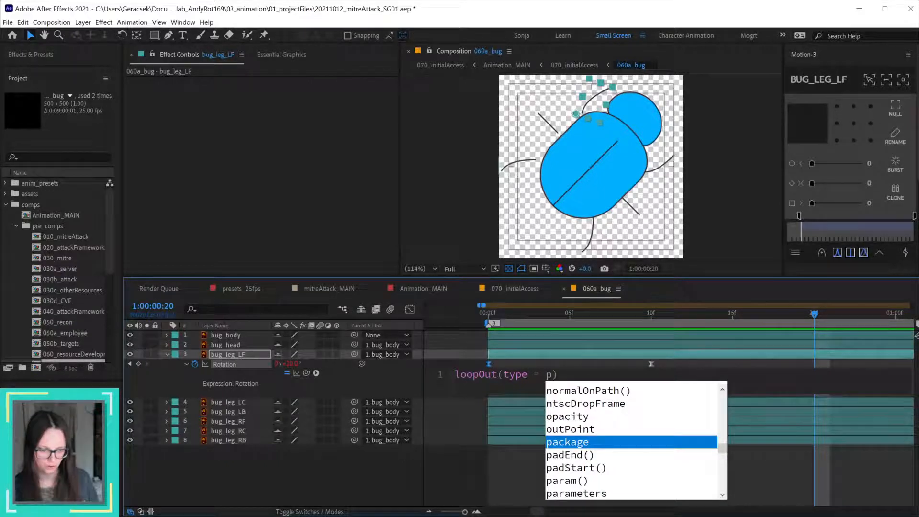
text(in)
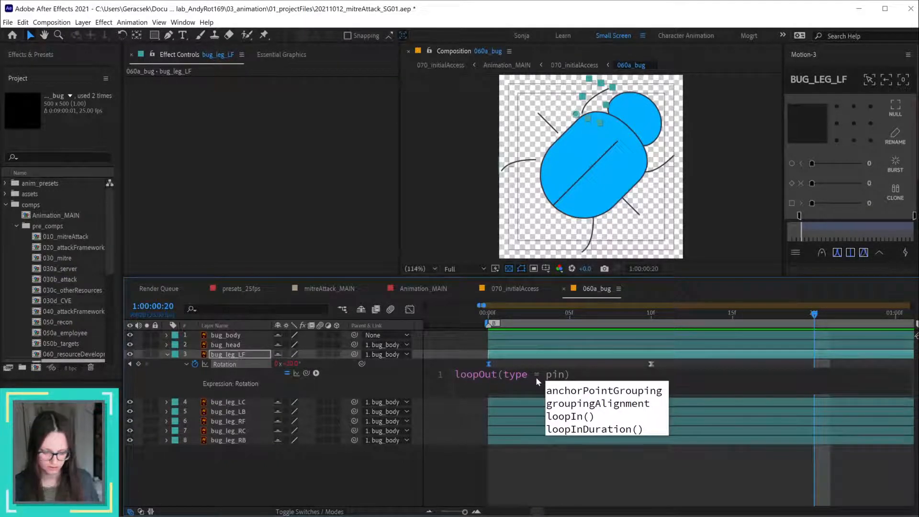
text(gpong")
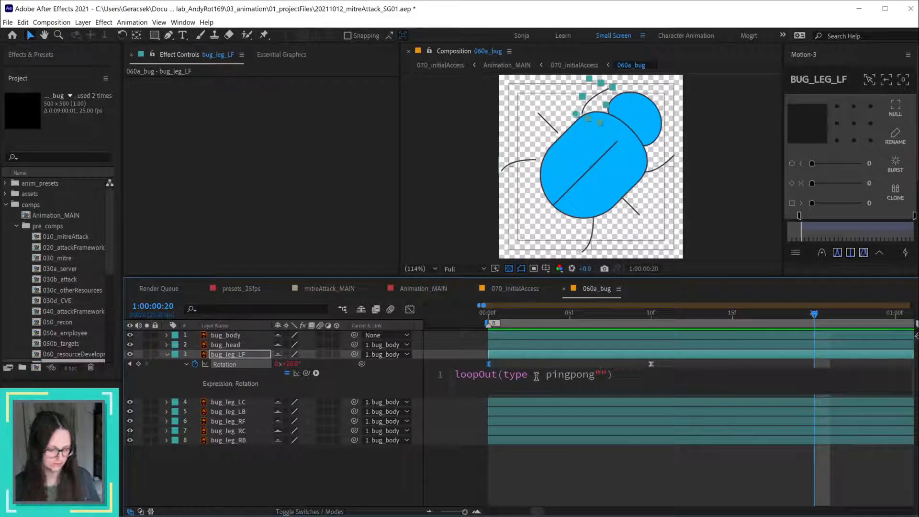
key(BackSpace)
key(Left)
key(Left)
key(Left)
key(Left)
key(Left)
key(Left)
key(Left)
key(Left)
text(")
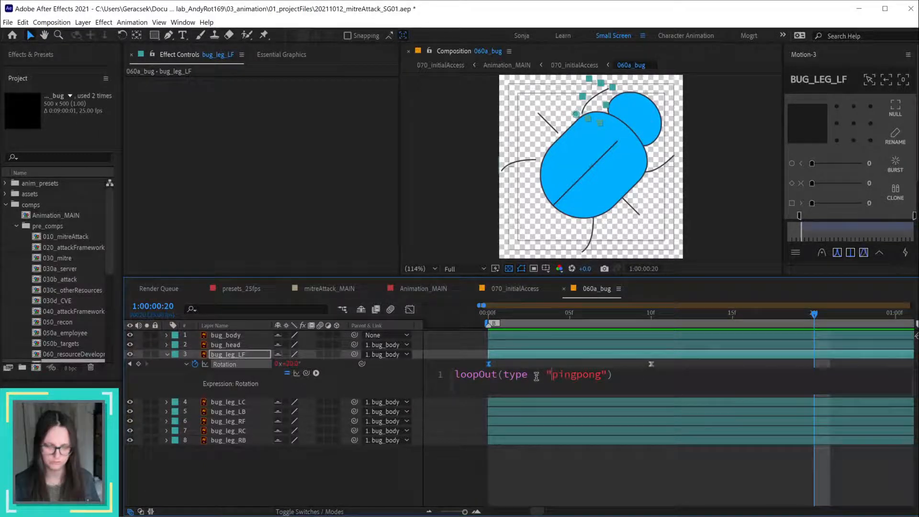
key(KP_Enter)
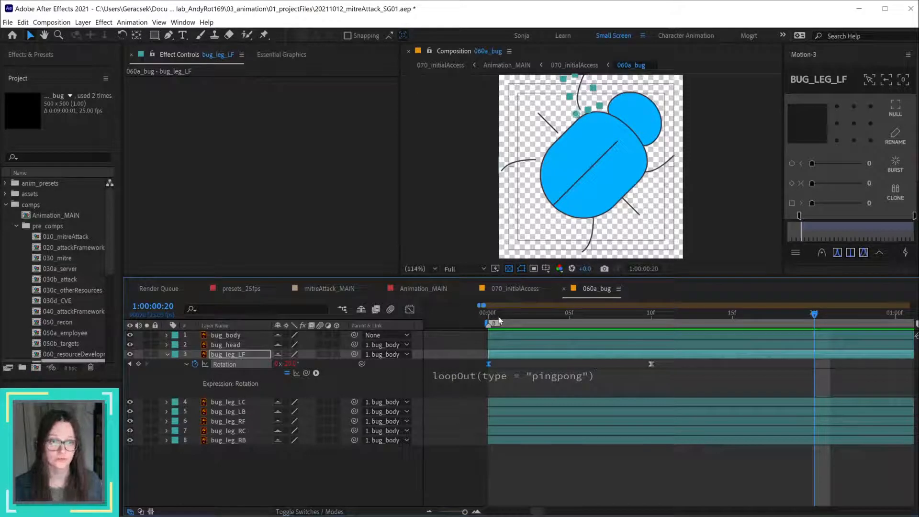
Step: Scrub the bug_leg_LF rotation from 1:00:00:00 through 1:00:00:10 to 1:00:00:20 to check the pingpong loop
drag(499, 320, 671, 318)
drag(509, 321, 475, 364)
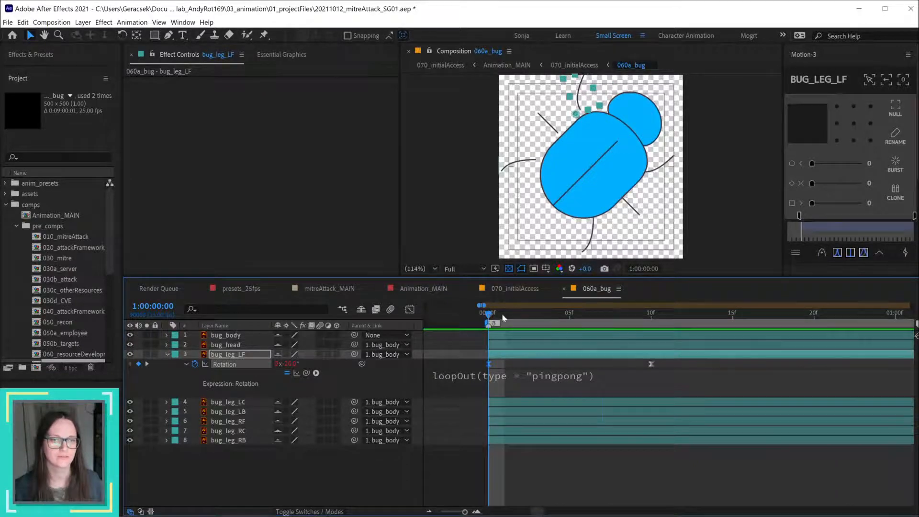
drag(501, 318, 654, 328)
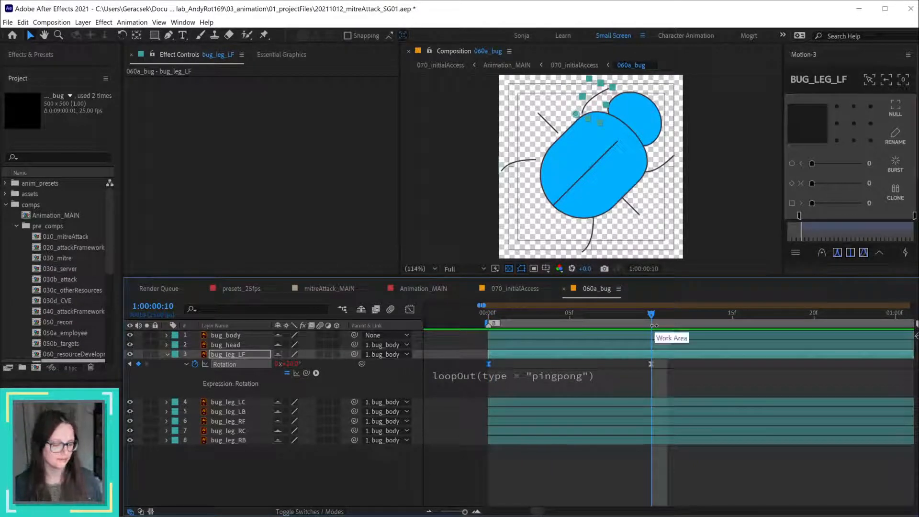
key(shift+Page_Down)
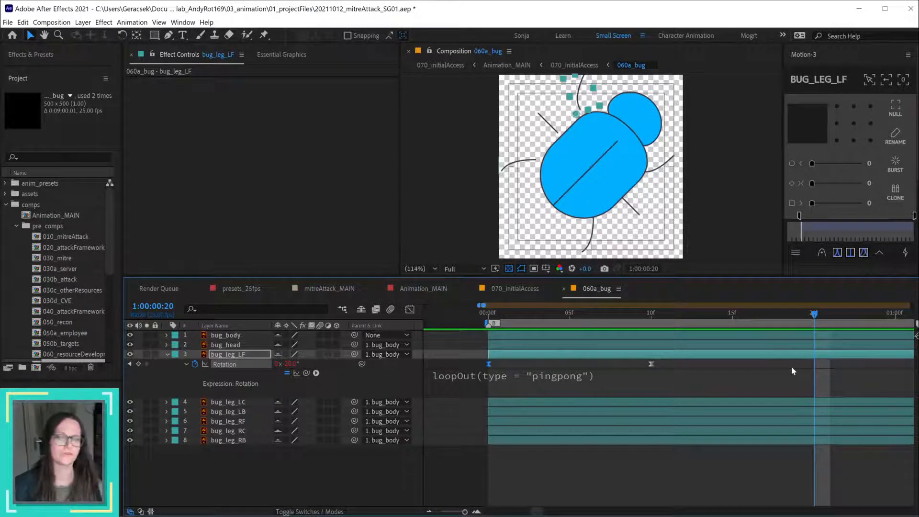
click(670, 462)
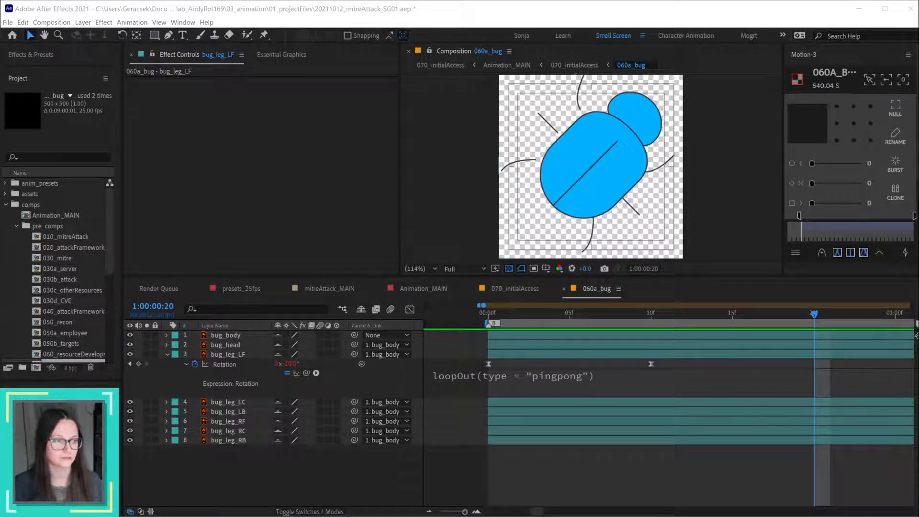
click(774, 462)
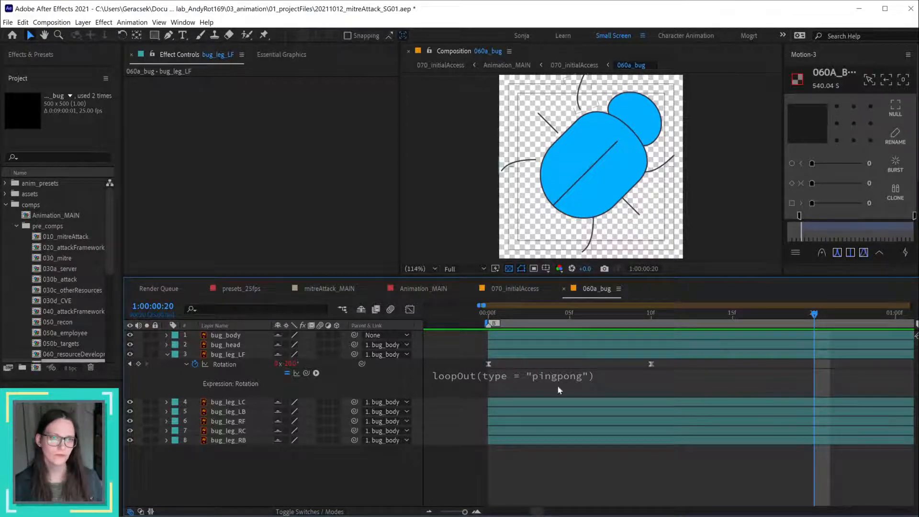
Step: Copy the bug_leg_LF Rotation keyframes with their expression and paste them onto bug_leg_RB at 1:00:00:00
mouse_move(499, 314)
mouse_down()
mouse_move(694, 320)
mouse_move(487, 316)
mouse_up()
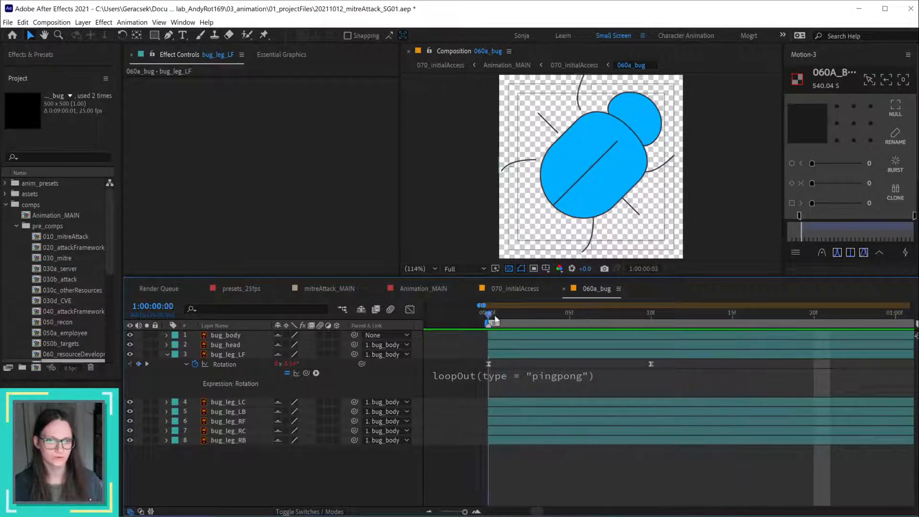
click(582, 240)
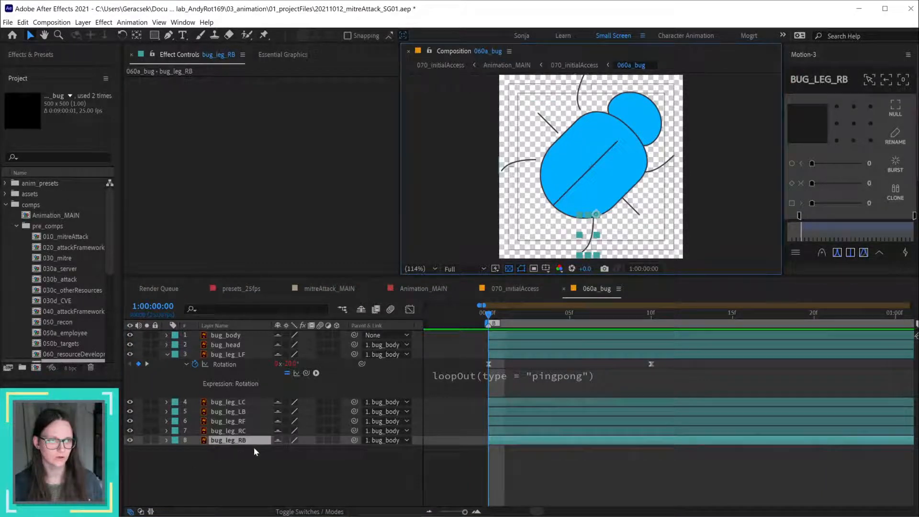
key(r)
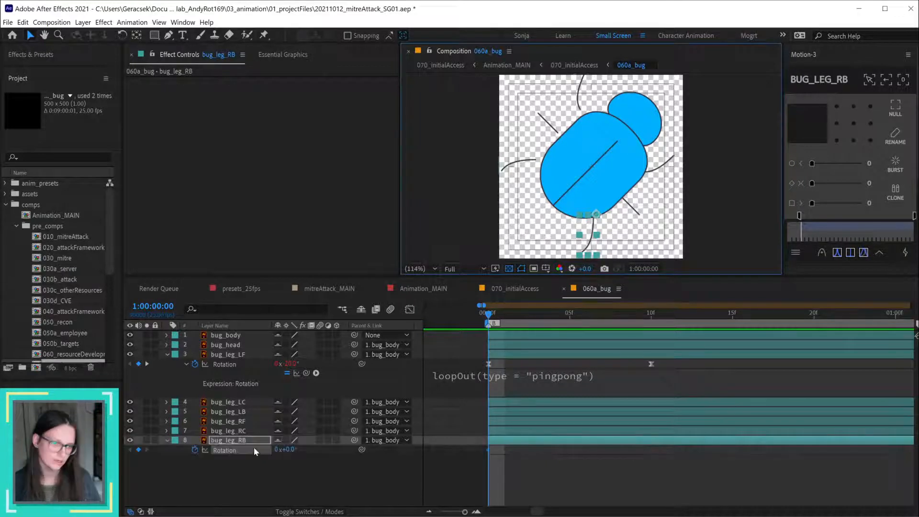
right_click(240, 364)
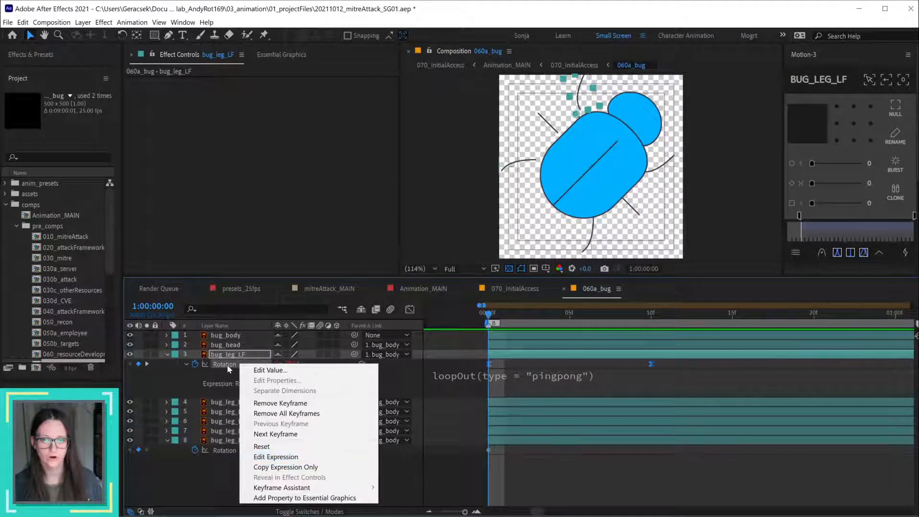
click(227, 364)
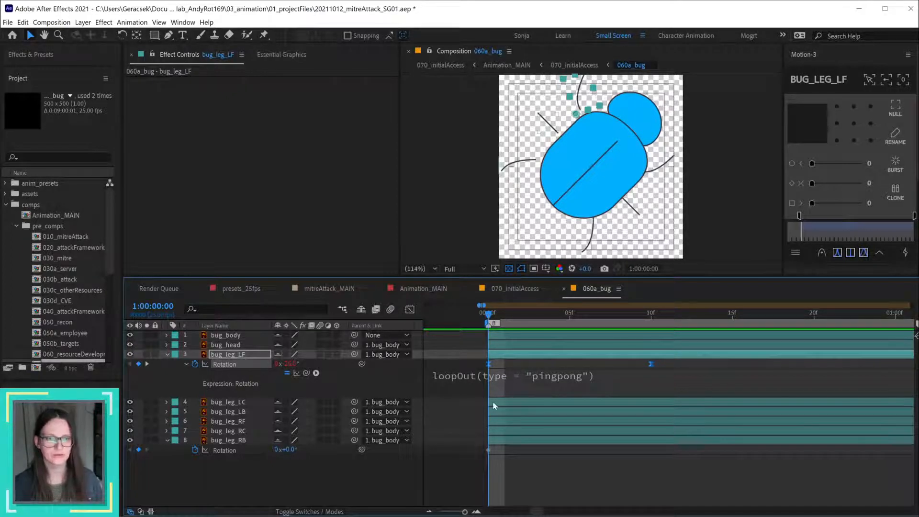
click(227, 449)
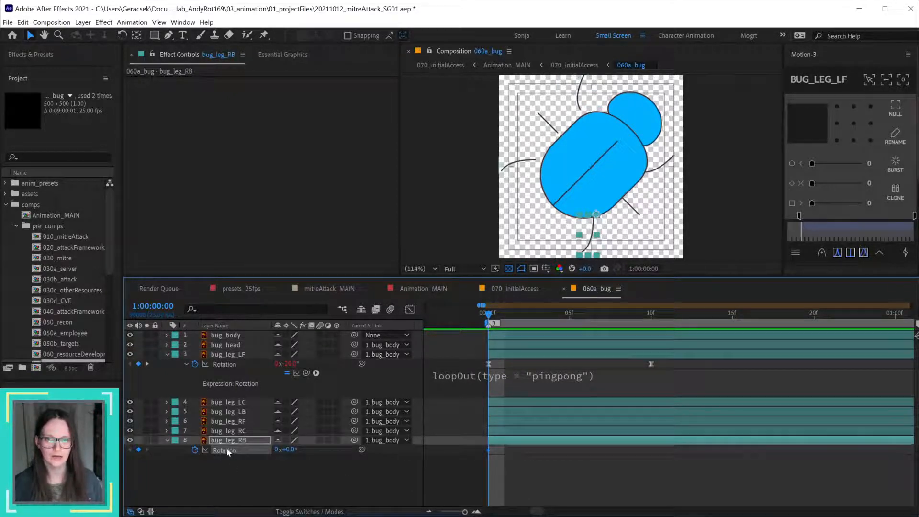
click(238, 443)
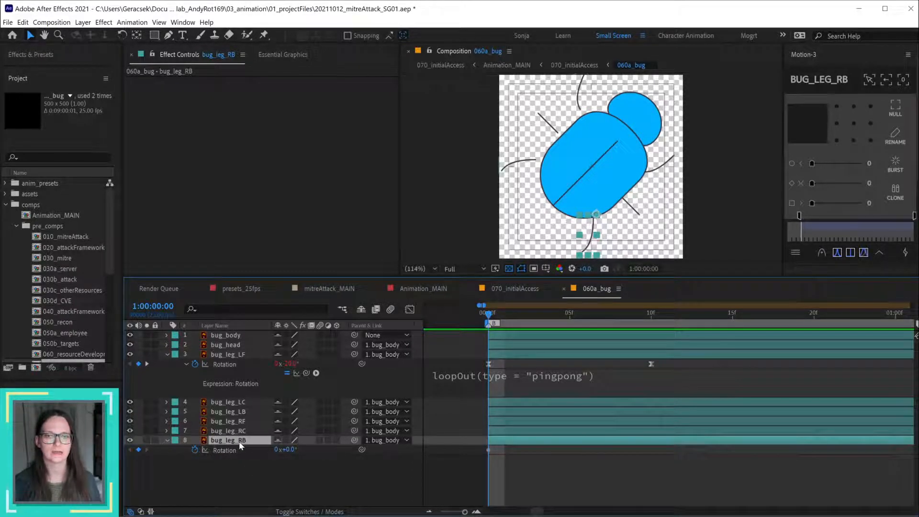
key(ctrl+v)
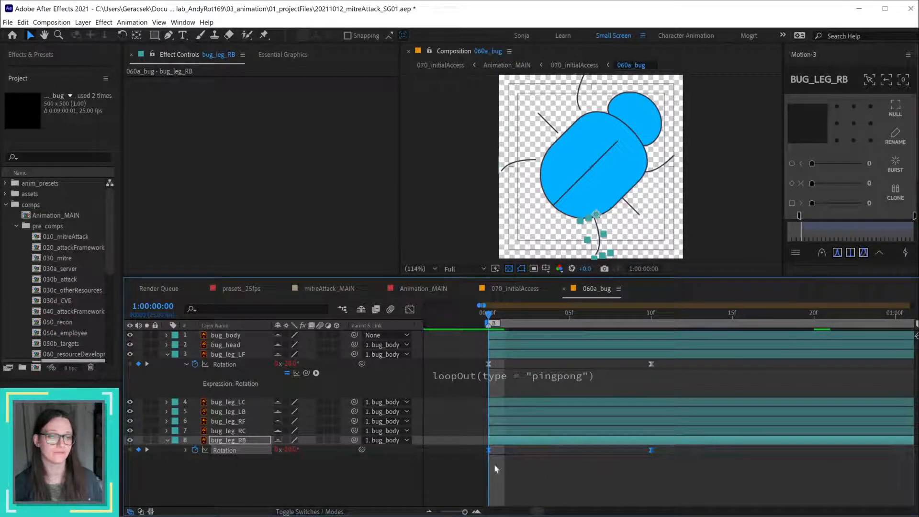
Step: Time-reverse both Rotation keyframes of bug_leg_RB so the leg swings in the opposite direction
right_click(489, 450)
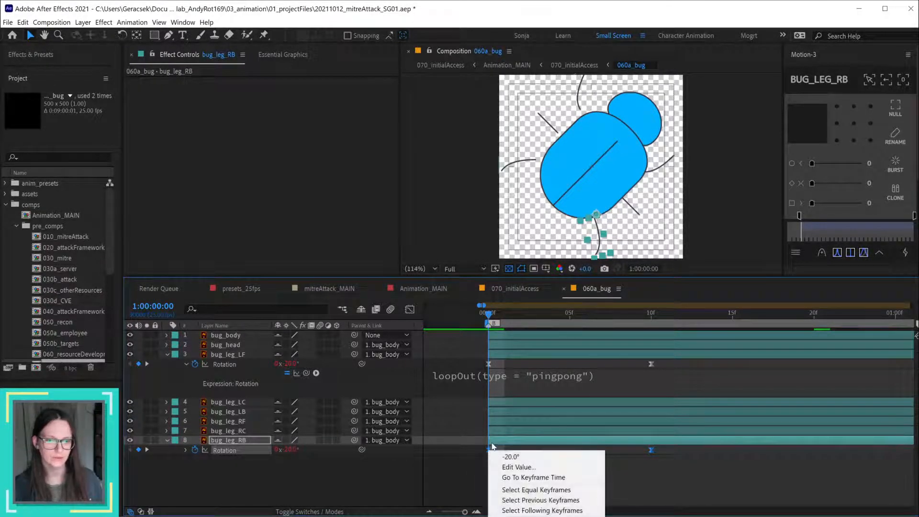
click(683, 476)
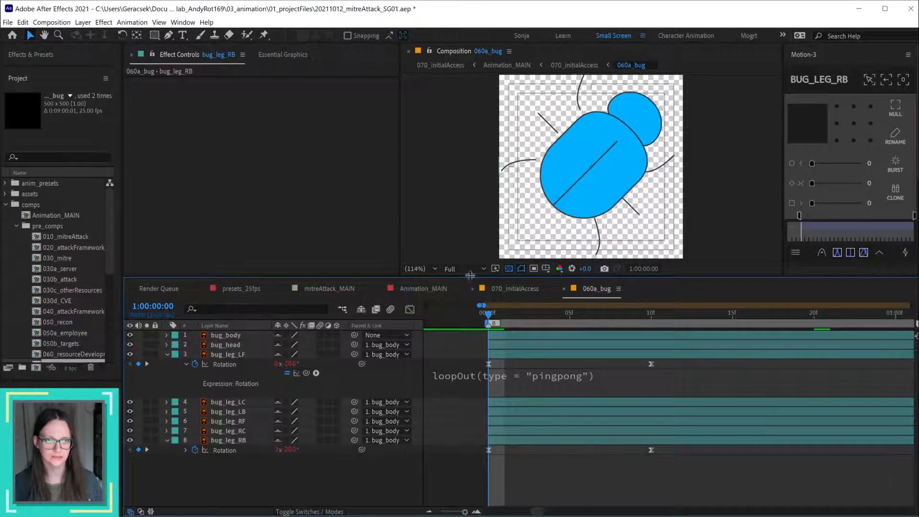
drag(487, 277, 487, 128)
right_click(489, 302)
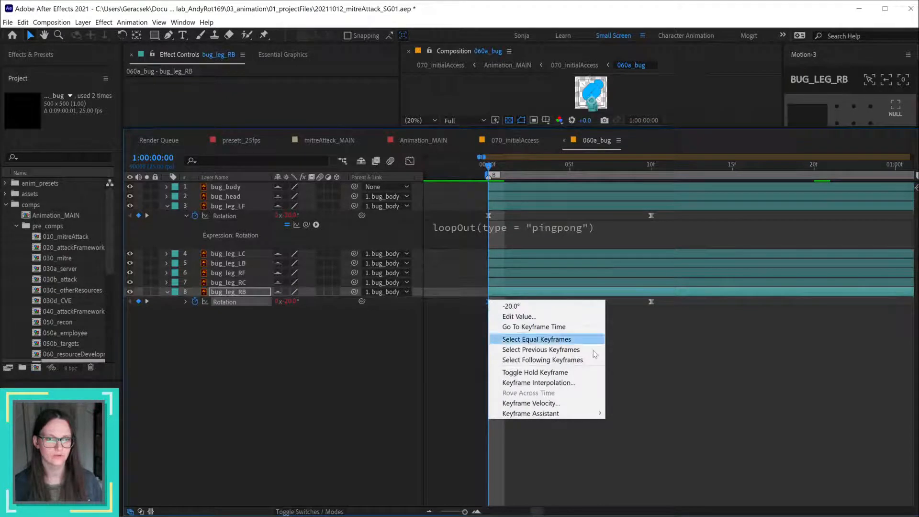
mouse_move(569, 414)
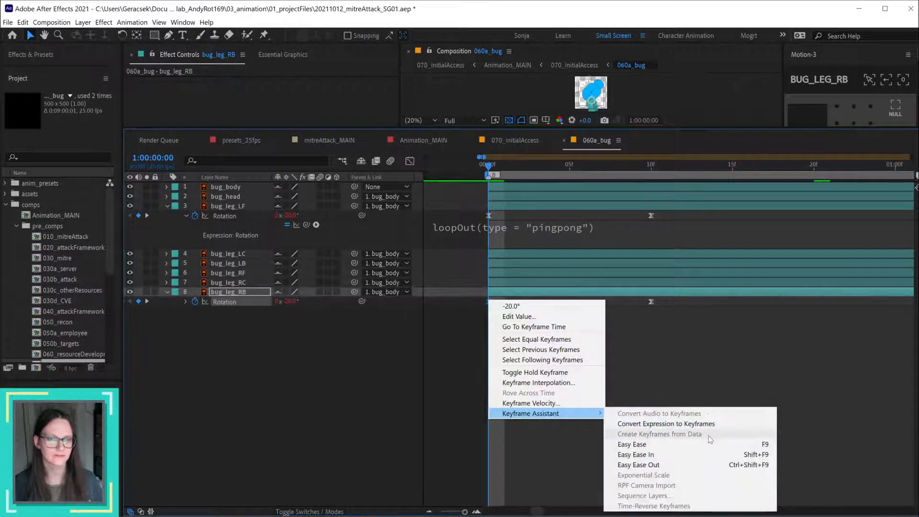
click(718, 424)
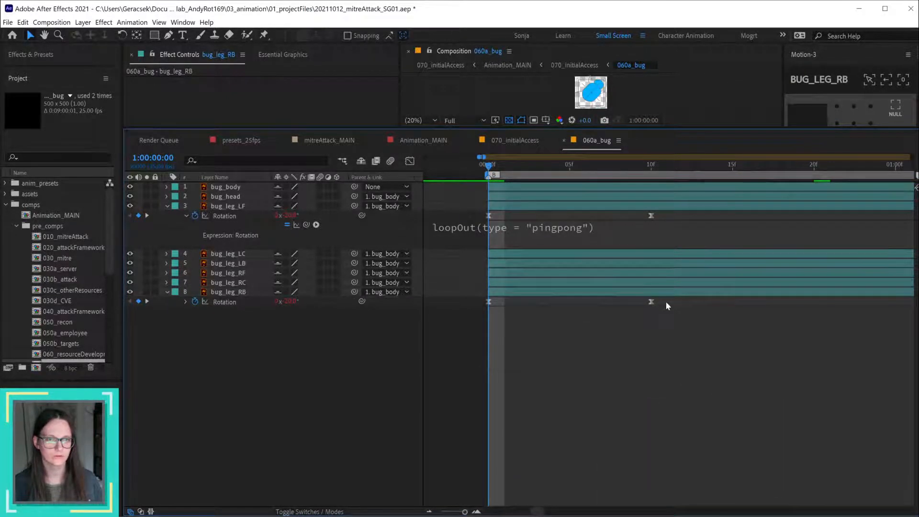
drag(666, 301, 460, 321)
right_click(489, 301)
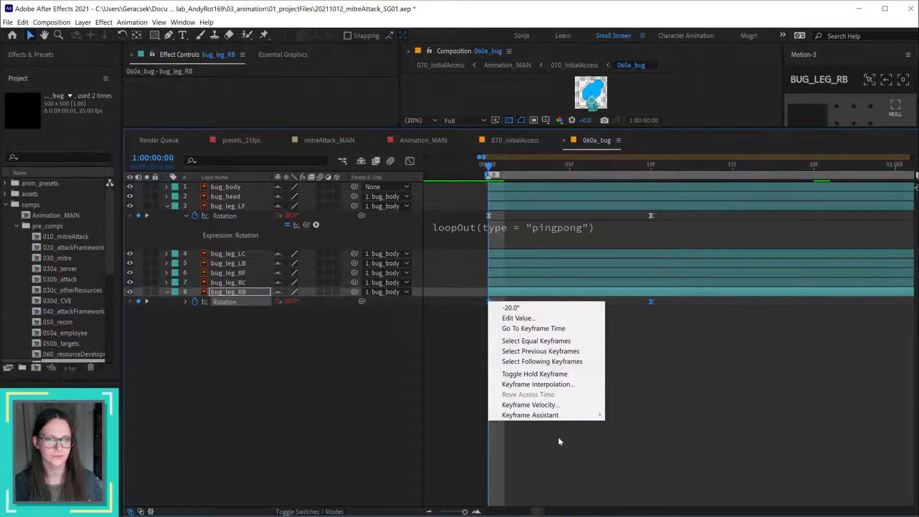
mouse_move(565, 419)
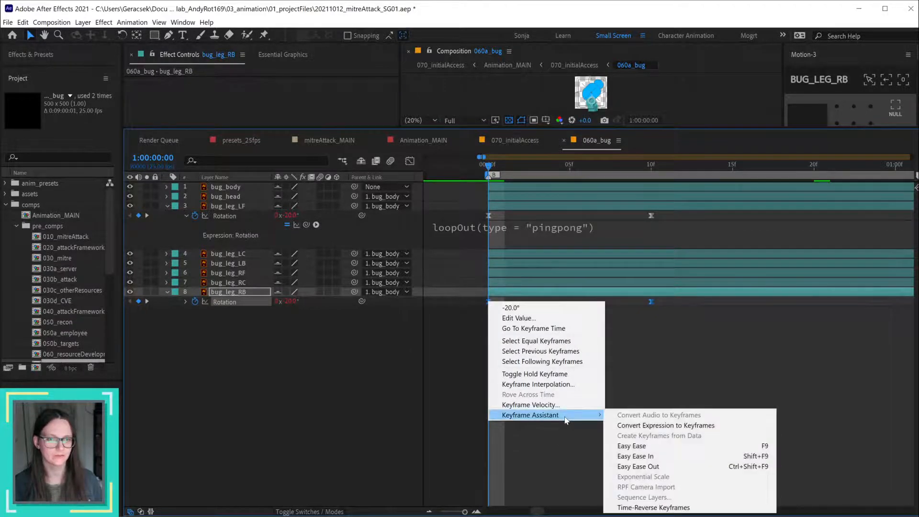
click(704, 511)
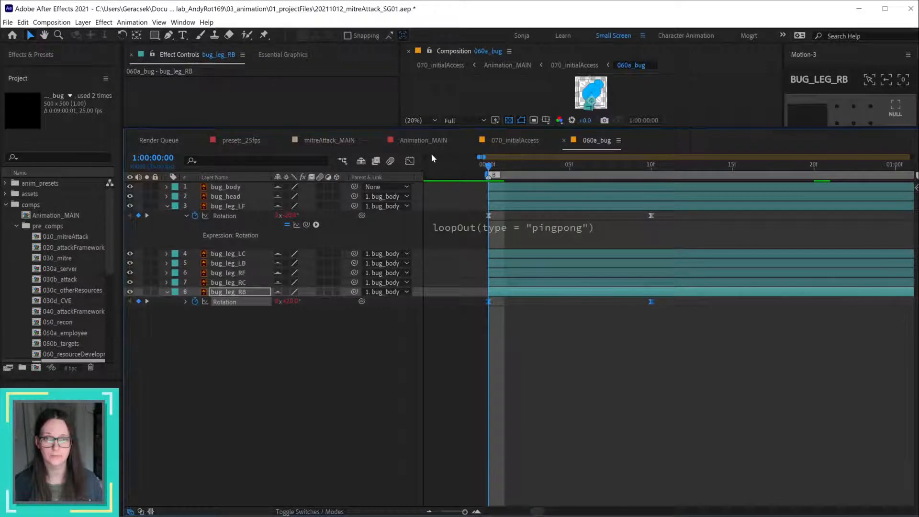
drag(454, 129, 458, 270)
click(593, 461)
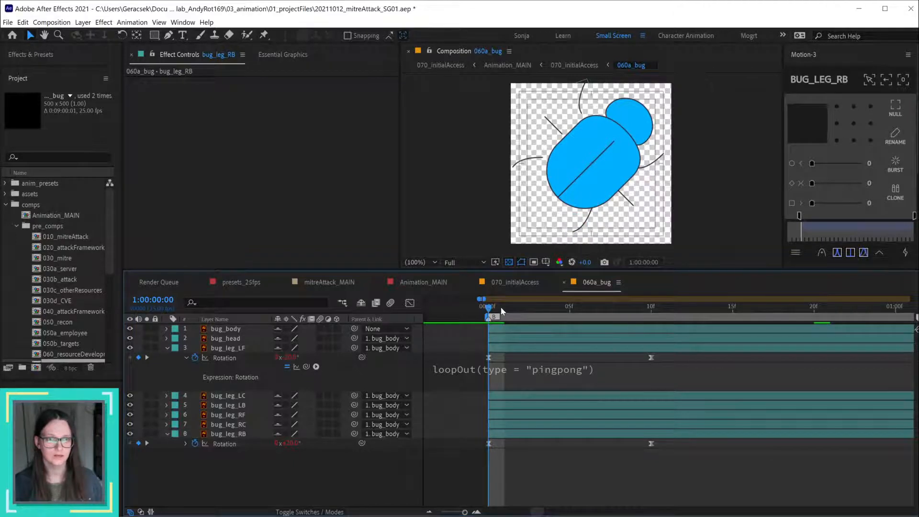
Step: Play back the composition from 1:00:00:00 to check the looping motion of bug_leg_LF and bug_leg_RB
mouse_move(496, 308)
mouse_down()
mouse_move(553, 299)
mouse_move(658, 303)
mouse_move(482, 305)
mouse_up()
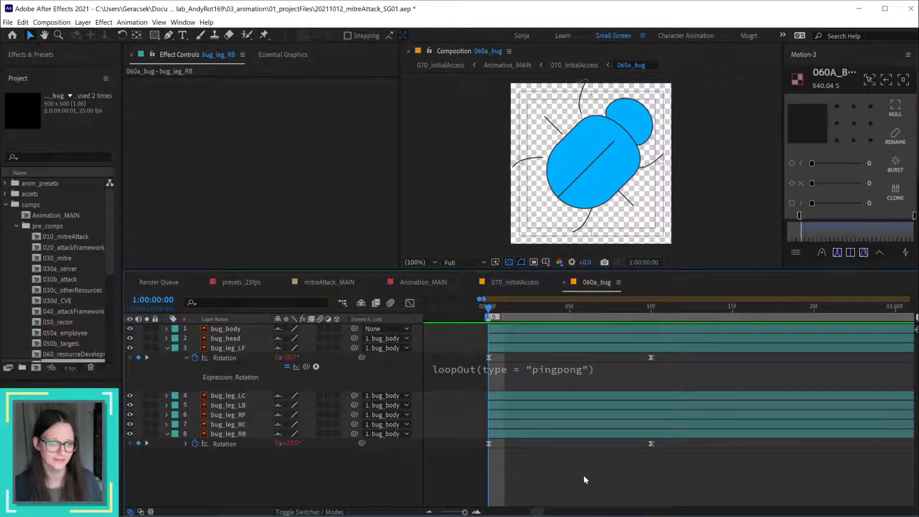
key(space)
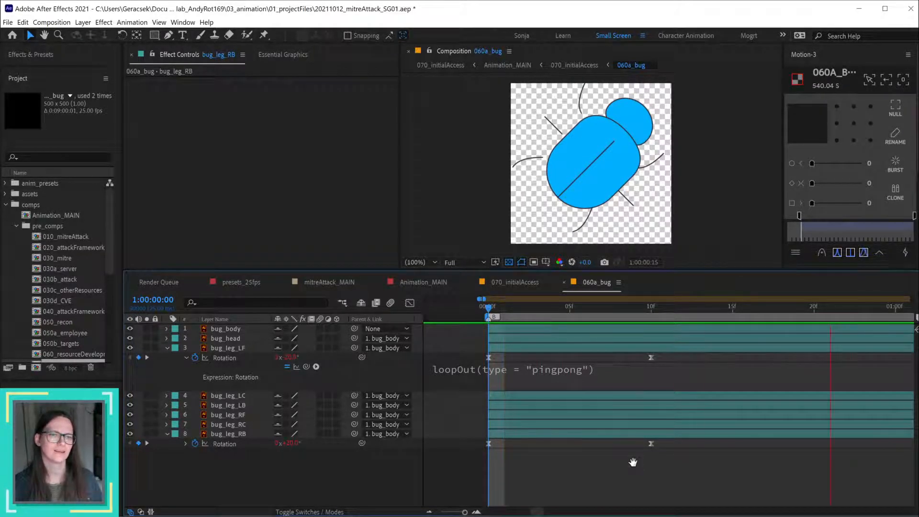
key(space)
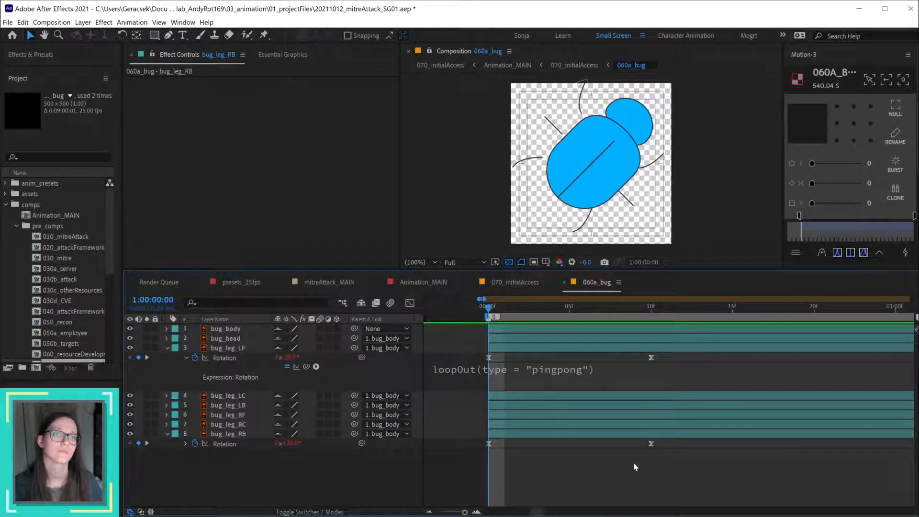
Step: Copy the bug_leg_RB Rotation animation and paste it onto bug_leg_RF at 1:00:00:00
click(224, 445)
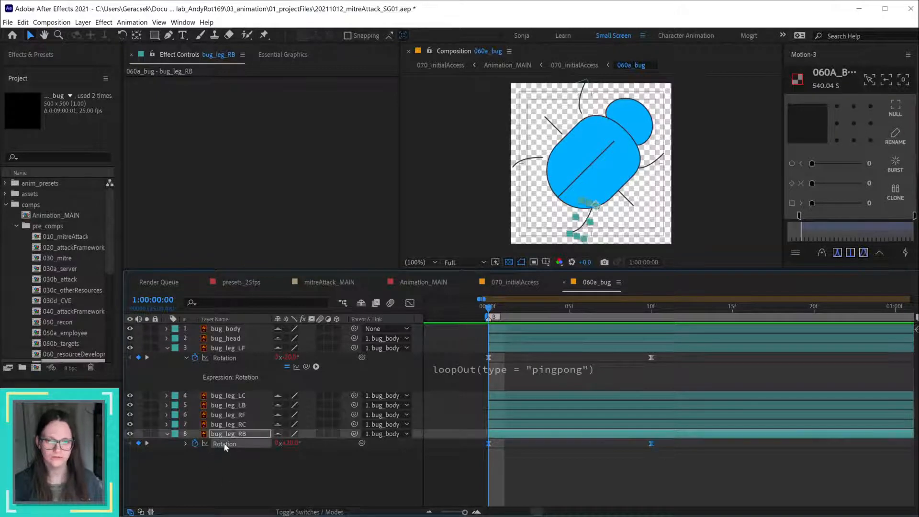
click(652, 166)
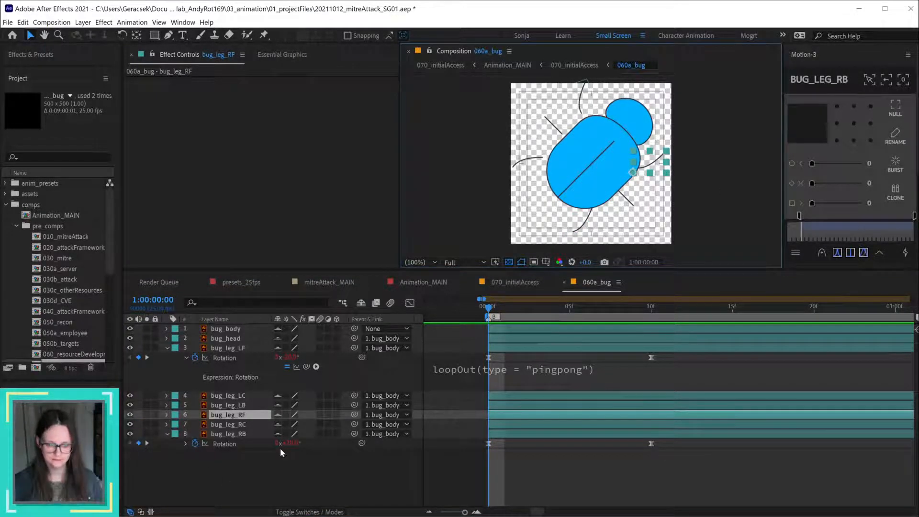
key(ctrl+v)
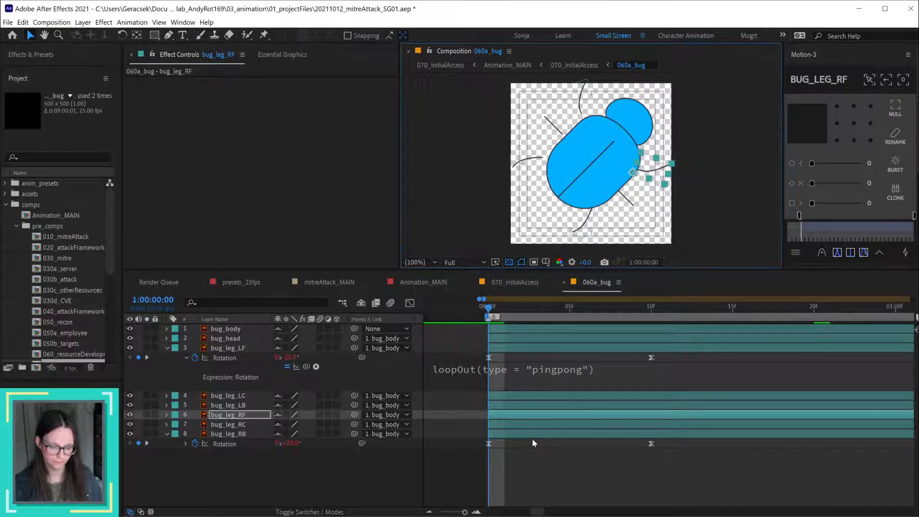
Step: Copy the bug_leg_LF Rotation keyframes and paste them over those of bug_leg_RB at 1:00:00:00
key(u)
click(243, 360)
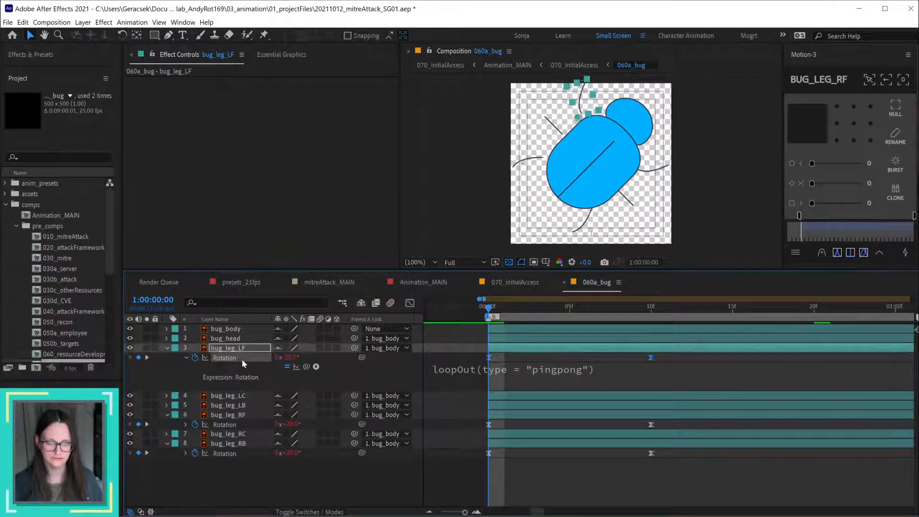
click(228, 452)
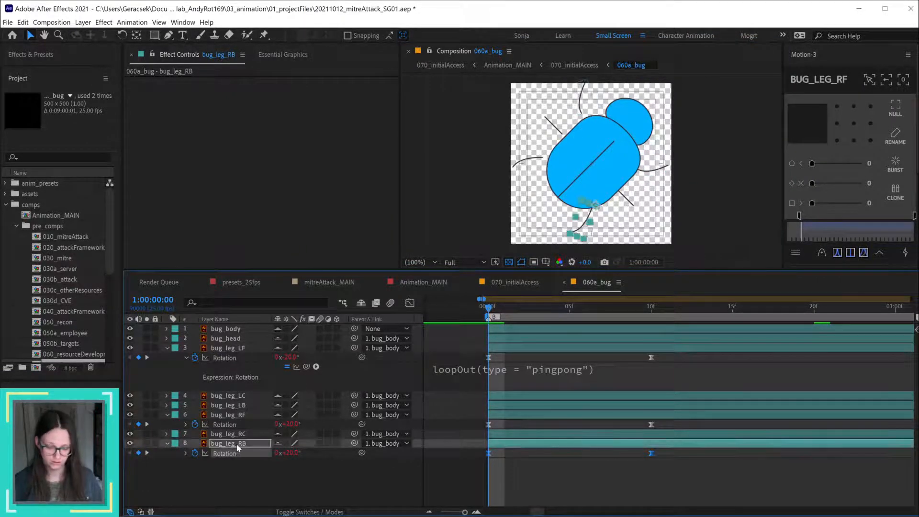
key(ctrl+v)
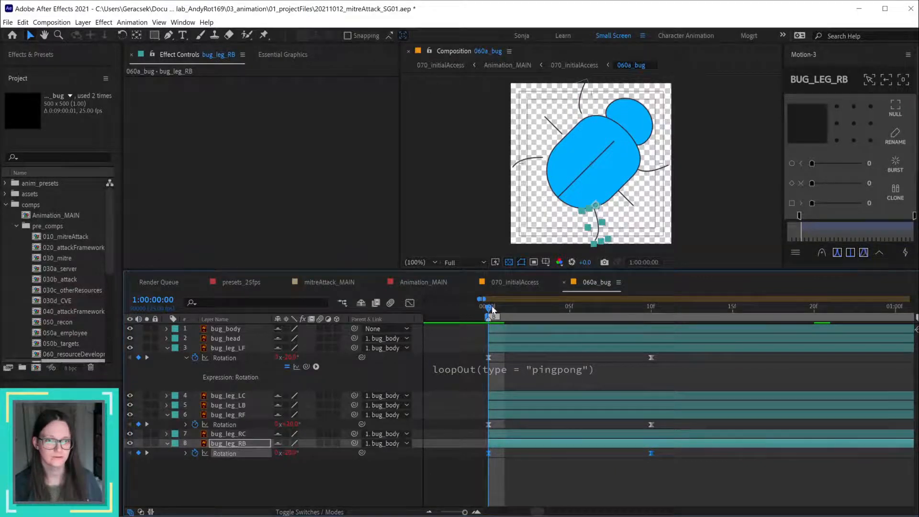
Step: Preview the pasted motion from 1:00:00:00 and time-reverse both Rotation keyframes of bug_leg_RB
drag(490, 308, 487, 326)
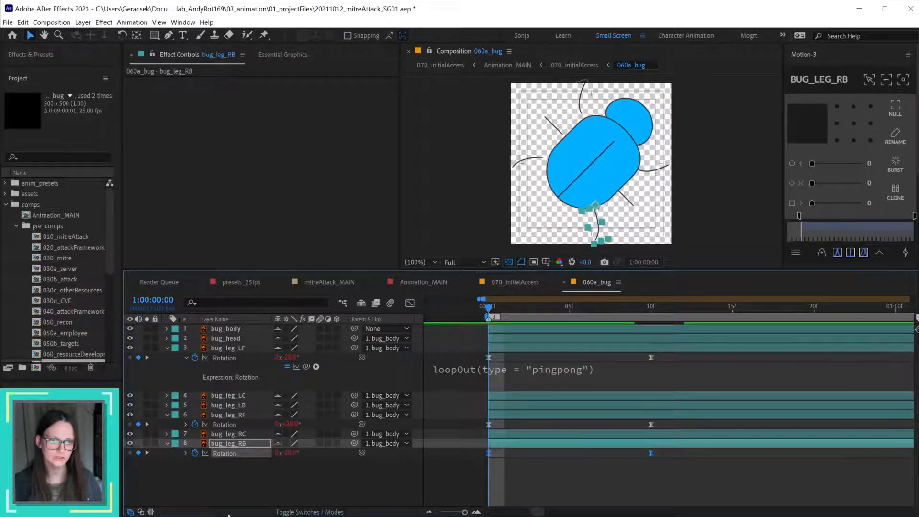
right_click(231, 455)
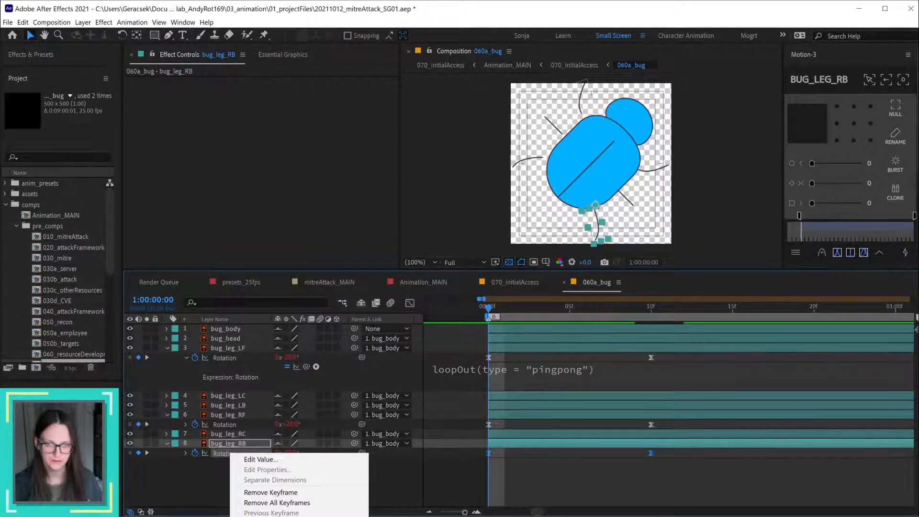
right_click(488, 453)
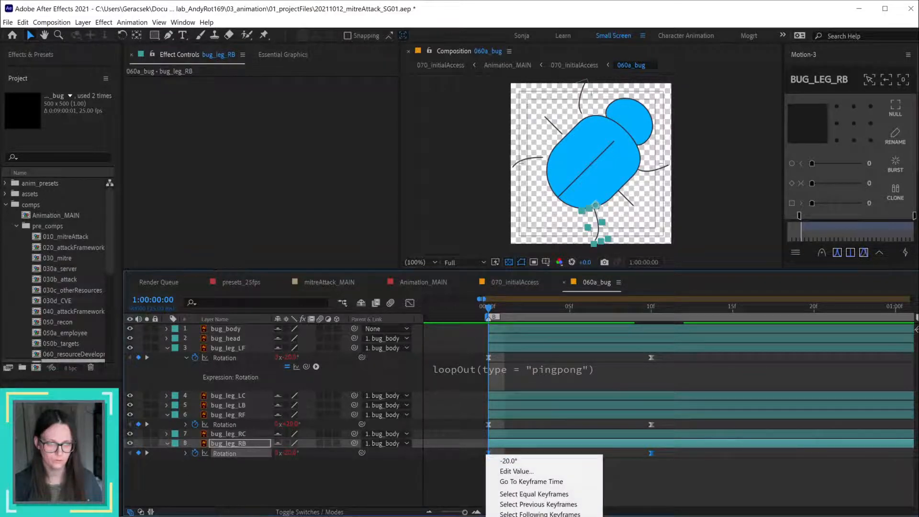
click(576, 493)
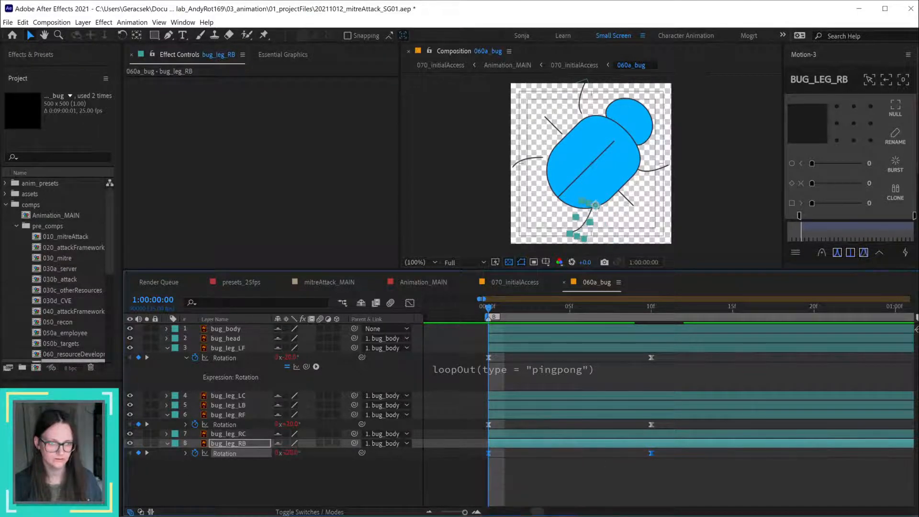
click(577, 493)
Step: Scrub through the first ten frames from 1:00:00:00 to check how the animated legs swing against each other
drag(495, 316, 641, 324)
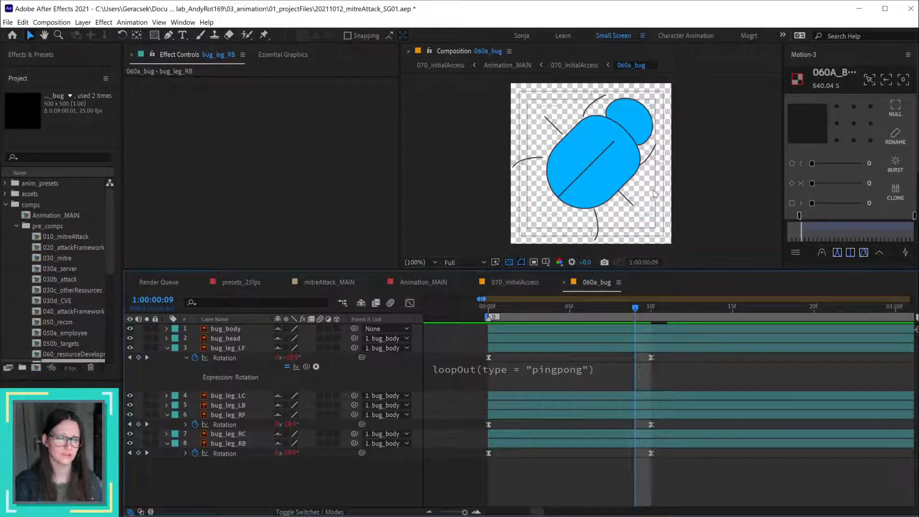
click(491, 307)
drag(491, 308, 551, 307)
Step: Time-reverse both Rotation keyframes of bug_leg_RF and scrub back to 1:00:00:00 to check the swing
click(662, 164)
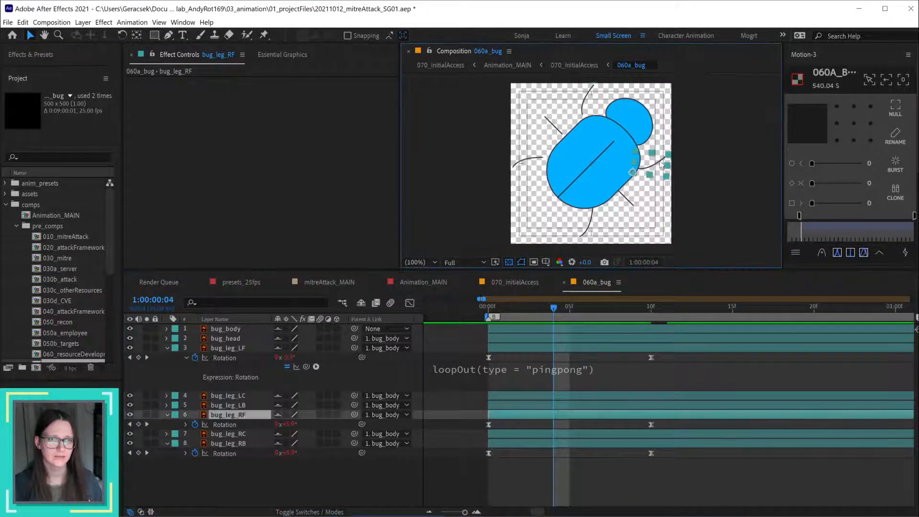
click(225, 424)
right_click(488, 424)
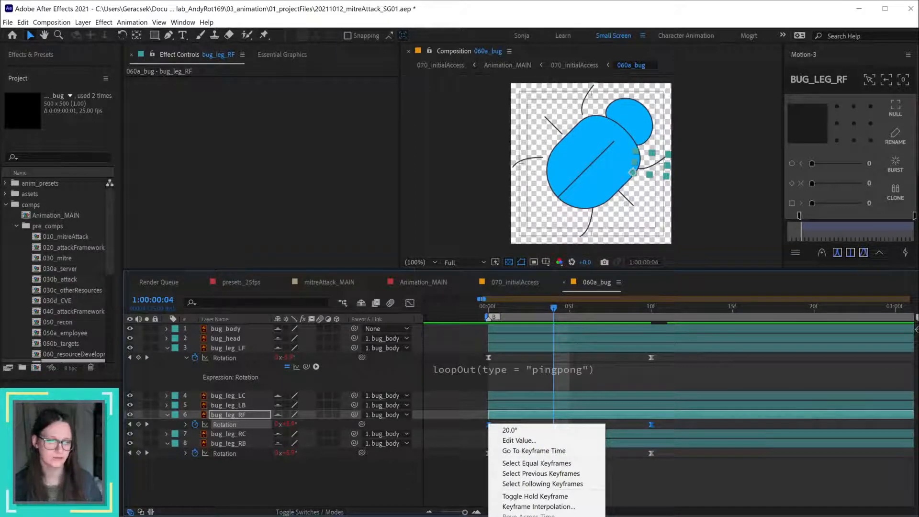
key(Escape)
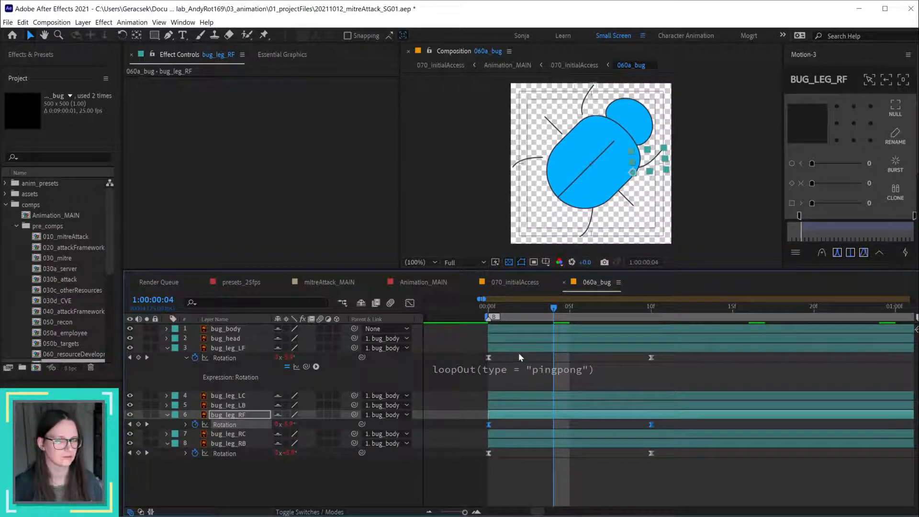
drag(557, 306, 494, 314)
drag(687, 425, 469, 434)
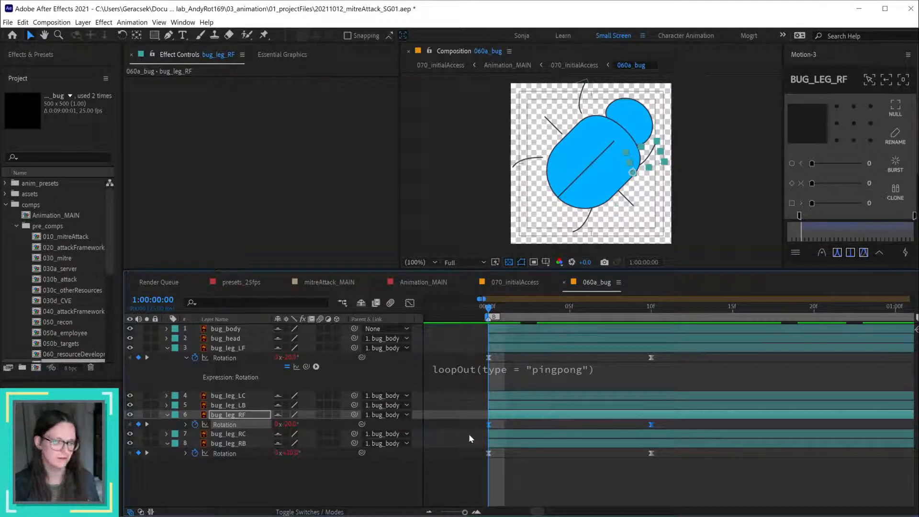
key(alt+shift+Right)
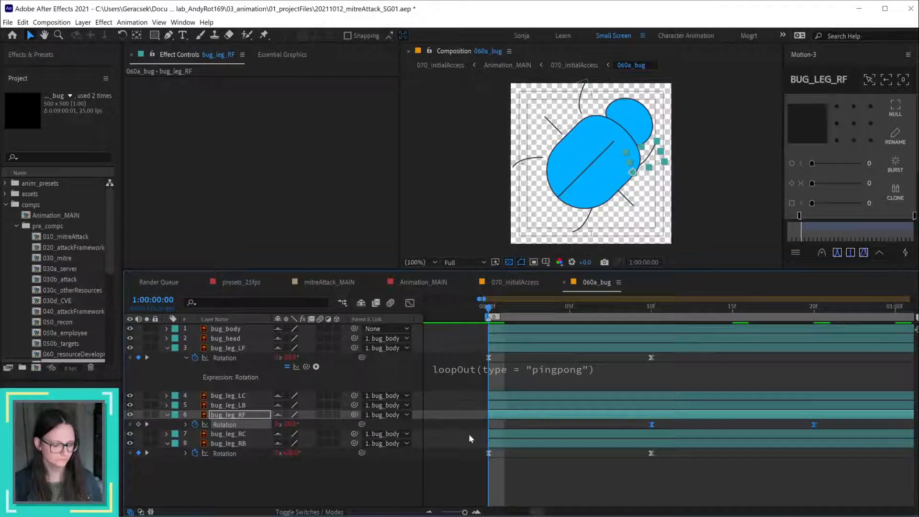
key(alt+shift+Page_Up)
key(ctrl+z)
key(ctrl+z)
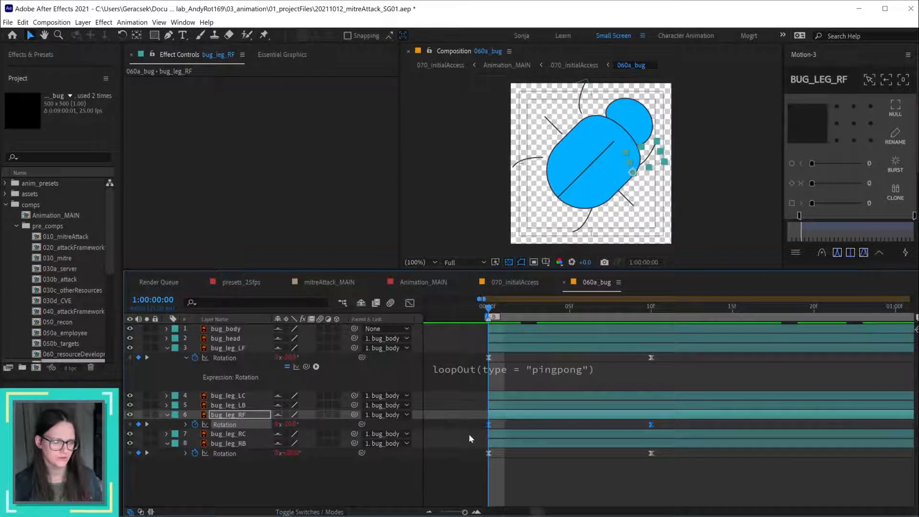
Step: Shift both Rotation keyframes of bug_leg_RF five frames later so they start at 1:00:00:05
key(alt+Right)
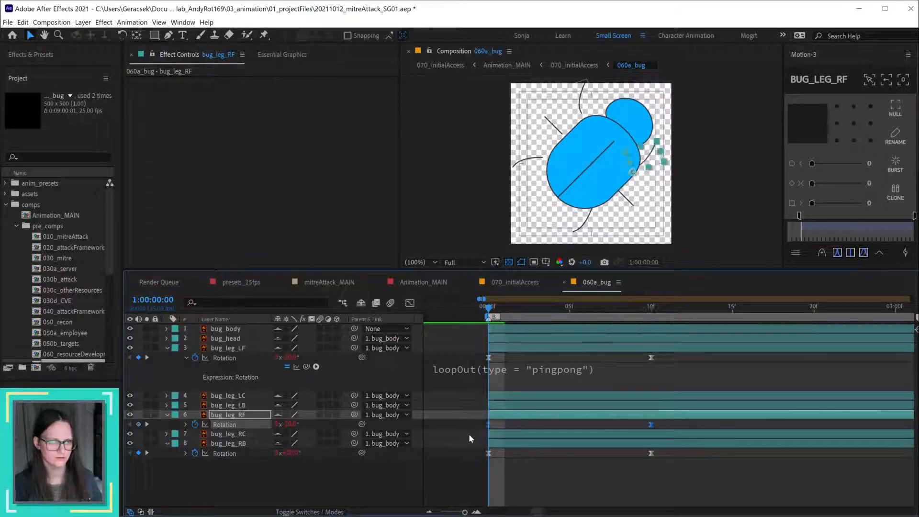
key(alt+Right)
key(alt+Right)
key(alt+Right)
key(alt+Right)
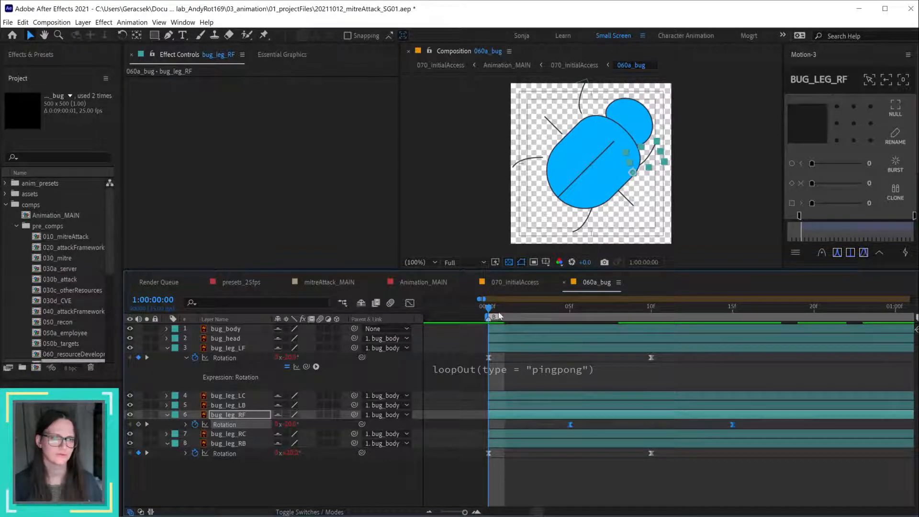
Step: Copy the bug_leg_RF Rotation animation and paste it onto bug_leg_LB at 1:00:00:05
drag(505, 307, 578, 338)
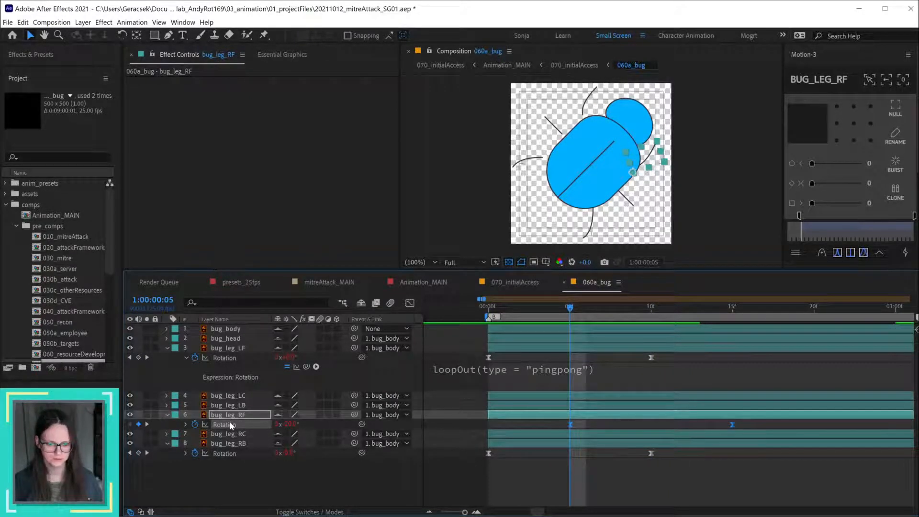
click(534, 164)
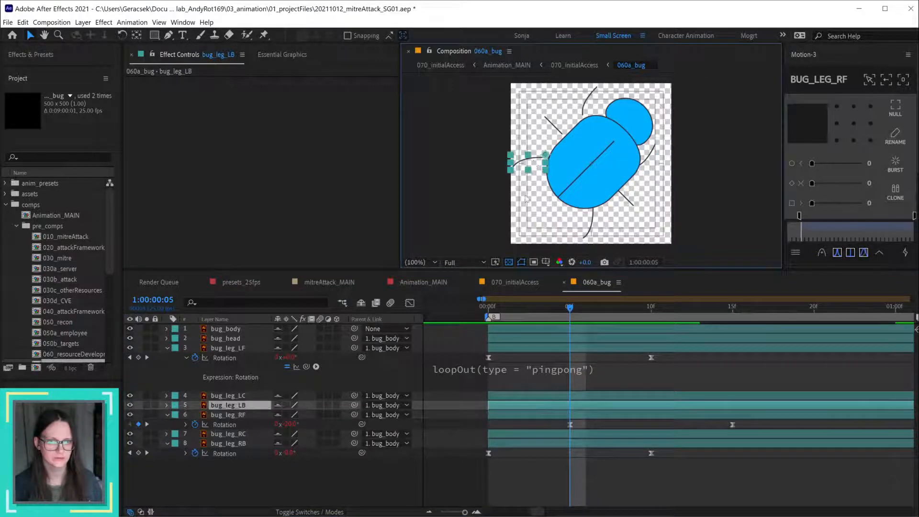
key(ctrl+v)
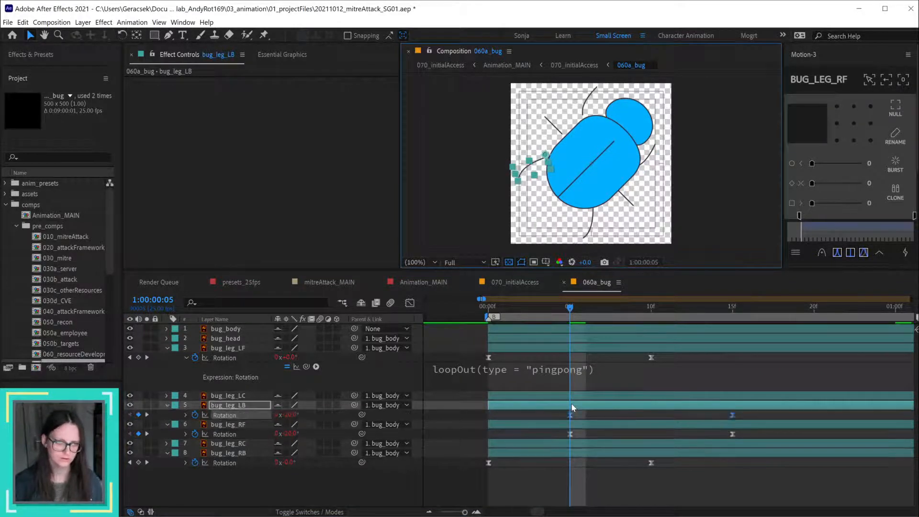
Step: Time-reverse both Rotation keyframes of bug_leg_LB so the leg swings in the opposite direction
mouse_move(573, 309)
mouse_down()
mouse_move(667, 309)
mouse_move(570, 308)
mouse_up()
right_click(572, 414)
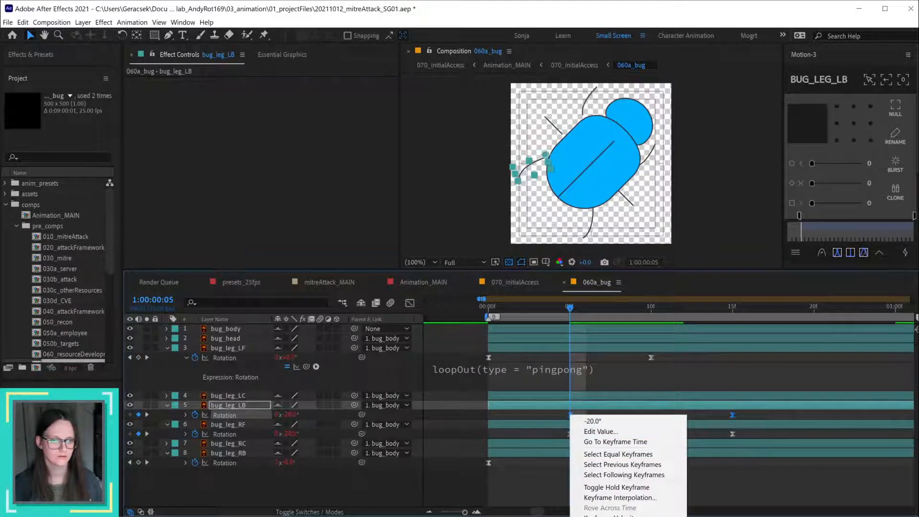
click(617, 516)
click(603, 492)
Step: Move the Rotation keyframes of bug_leg_LB and bug_leg_RF to start at 1:00:00:10 and trim both layers' in points there
drag(505, 310, 647, 352)
drag(762, 409, 651, 439)
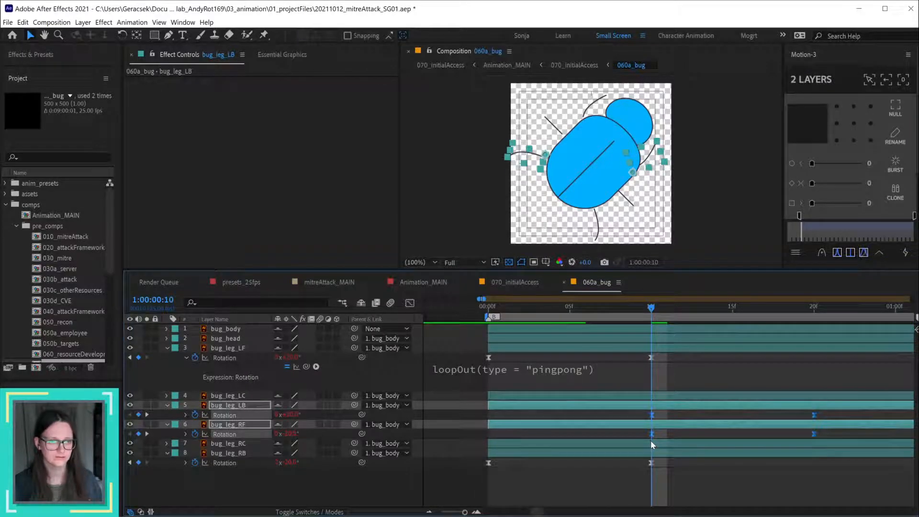
key(alt+bracketleft)
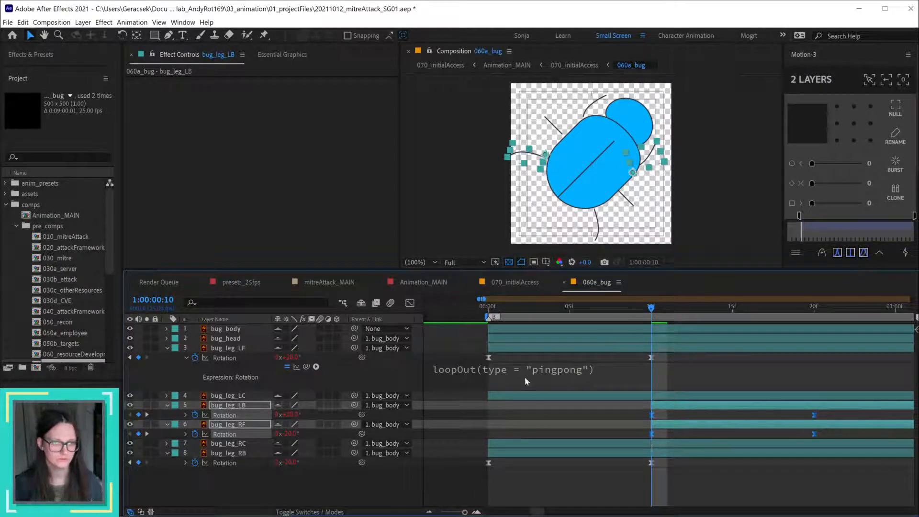
Step: Slide the bug_leg_LF, bug_leg_LB, bug_leg_RF and bug_leg_RB layers together ten frames earlier
ctrl+click(547, 347)
ctrl+click(550, 454)
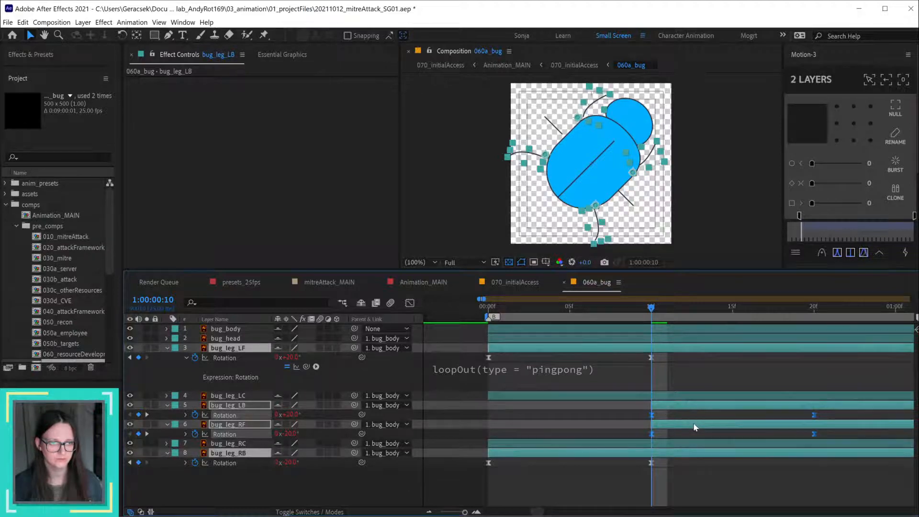
drag(694, 427, 530, 421)
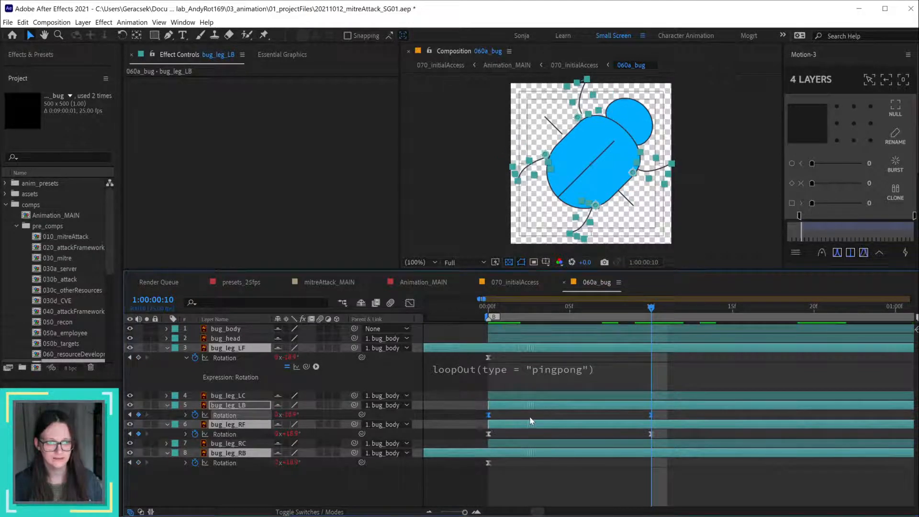
drag(550, 483, 613, 484)
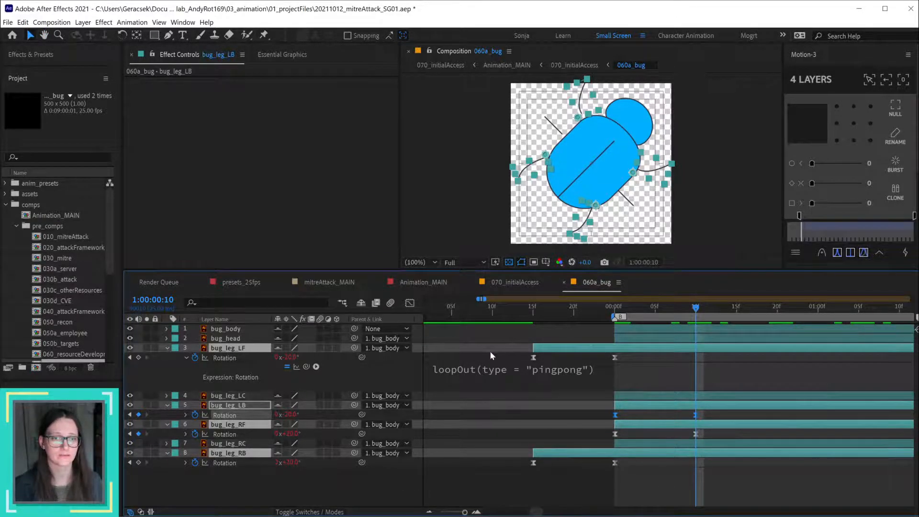
Step: Examine the composition's lead-in time ahead of the marker at 1:00:00:00
scroll(486, 348, down, 5)
drag(441, 310, 332, 315)
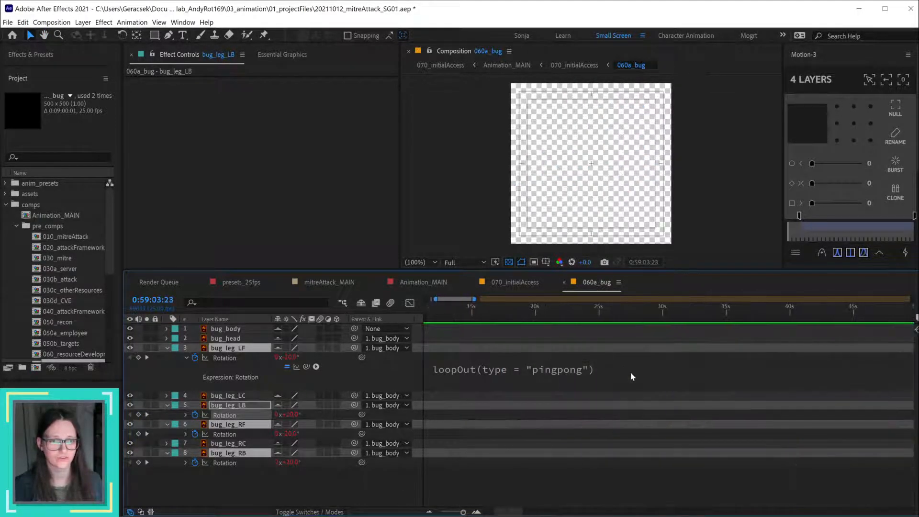
scroll(631, 372, down, 5)
drag(437, 306, 478, 321)
scroll(468, 384, up, 8)
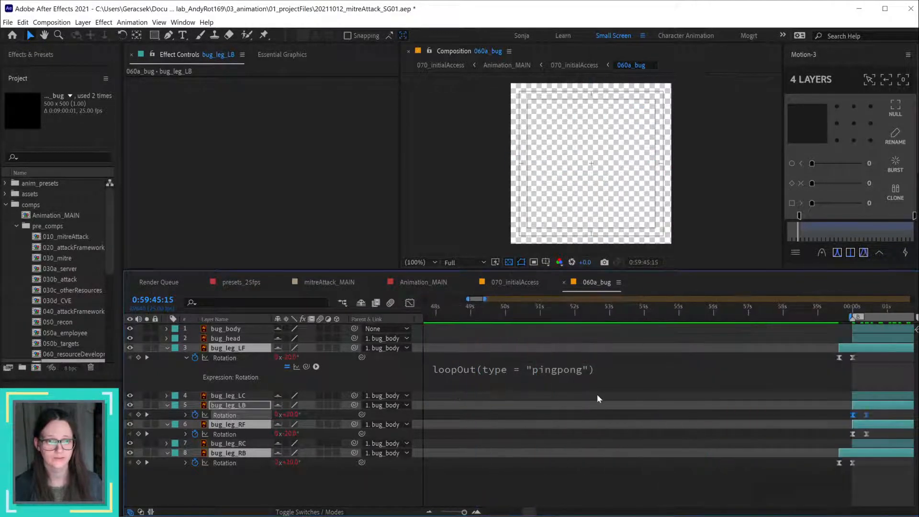
drag(879, 448, 595, 469)
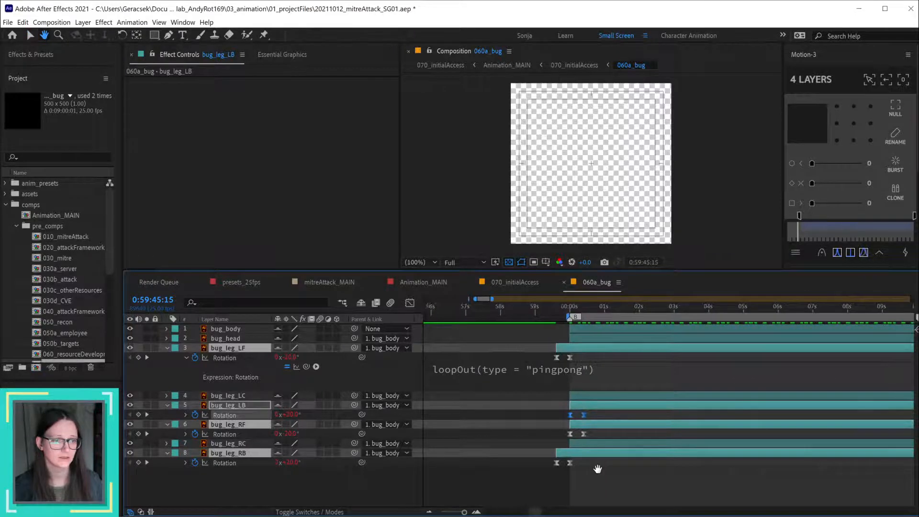
Step: Examine where the bug_leg_LF and bug_leg_RB layers and their Rotation keyframes start relative to the 1:00:00:00 marker
scroll(591, 419, up, 5)
mouse_move(498, 469)
mouse_down()
mouse_move(535, 470)
mouse_move(494, 470)
mouse_up()
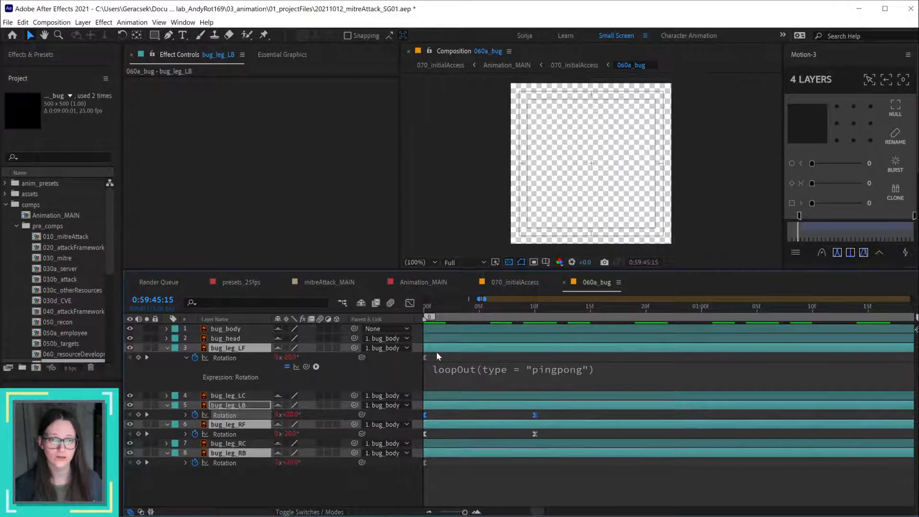
drag(434, 354, 381, 367)
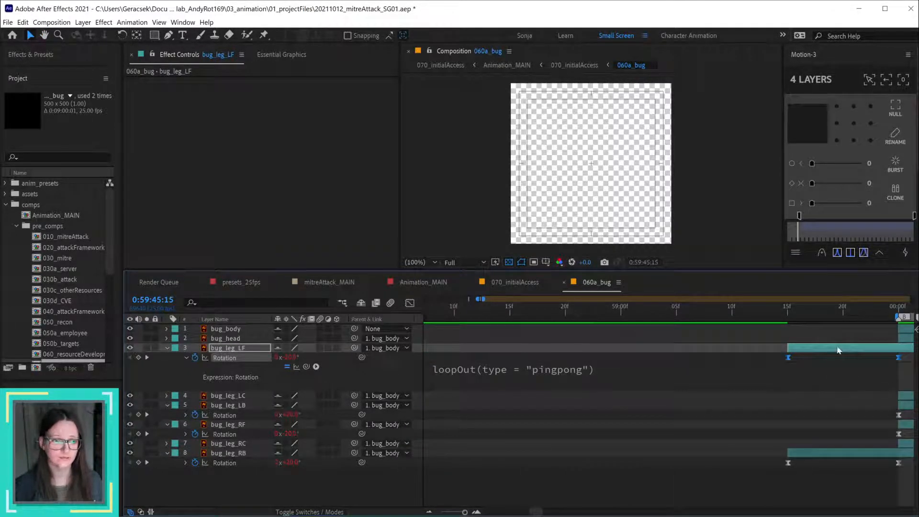
mouse_move(851, 389)
mouse_down()
mouse_move(435, 406)
mouse_move(379, 398)
mouse_up()
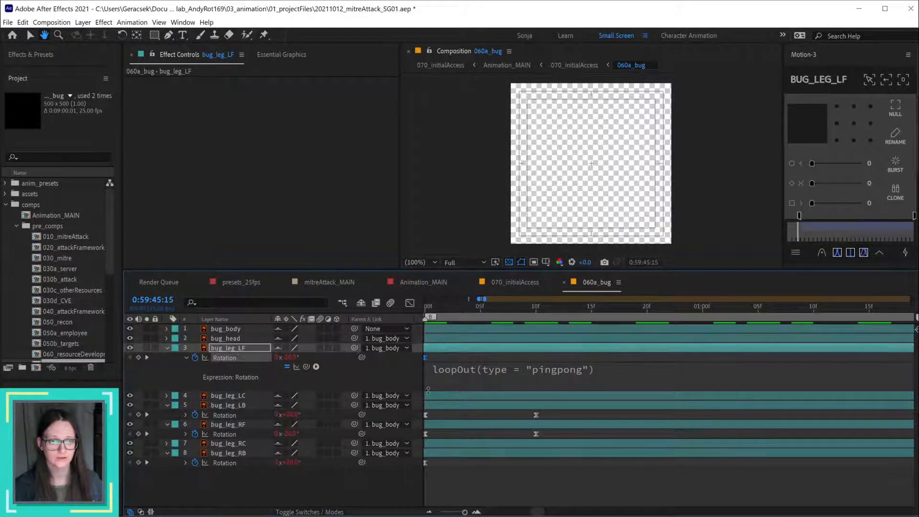
drag(498, 472, 718, 494)
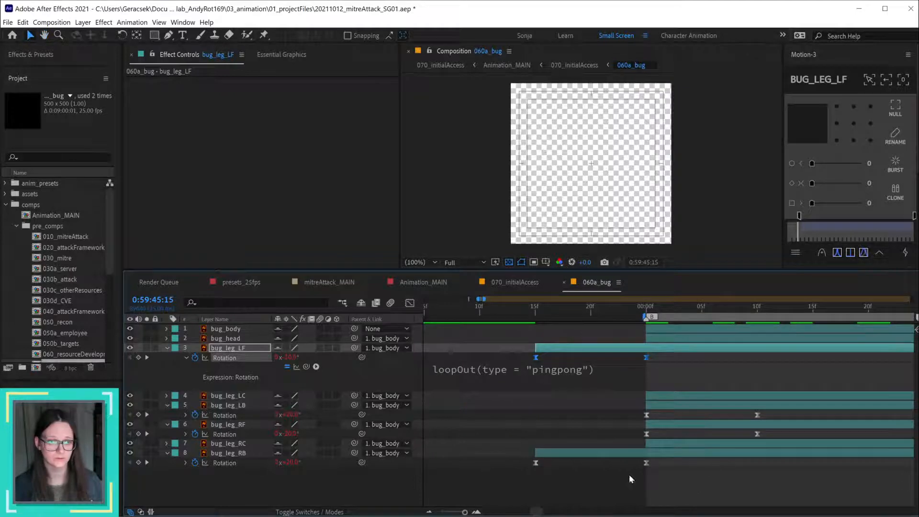
click(641, 455)
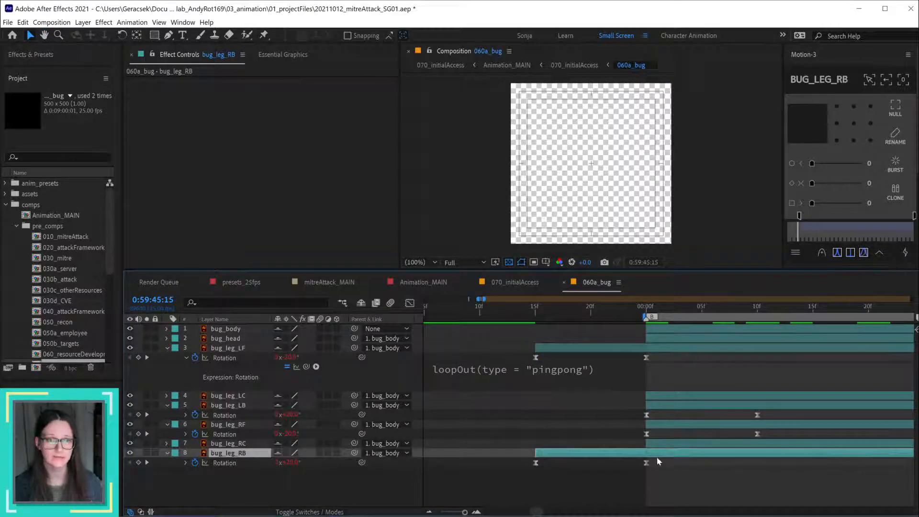
click(750, 490)
drag(689, 467, 560, 457)
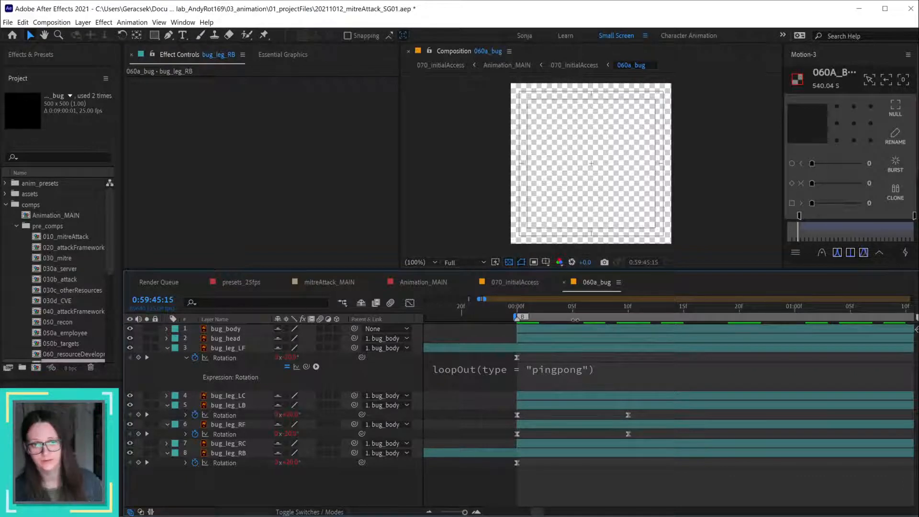
drag(466, 390, 771, 367)
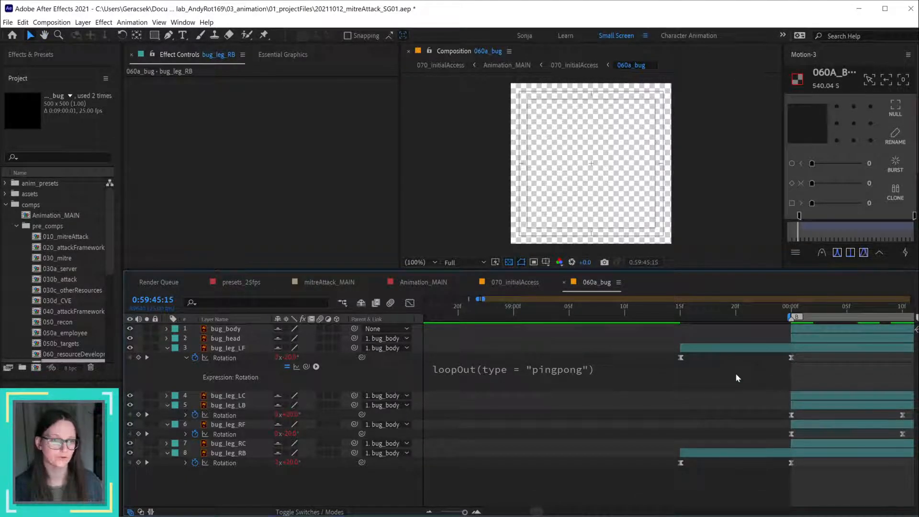
Step: Examine the start timecode and duration in the 060a_bug composition settings without changing them
scroll(735, 372, down, 2)
right_click(665, 481)
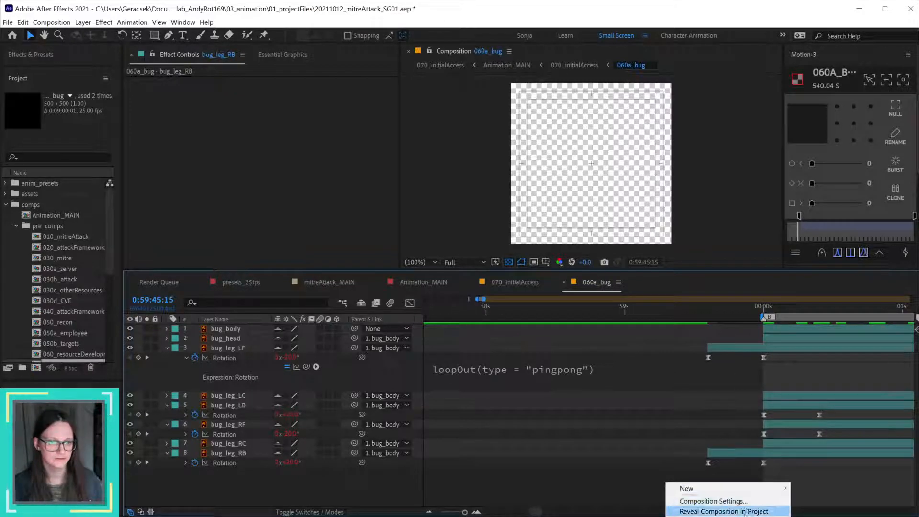
click(712, 501)
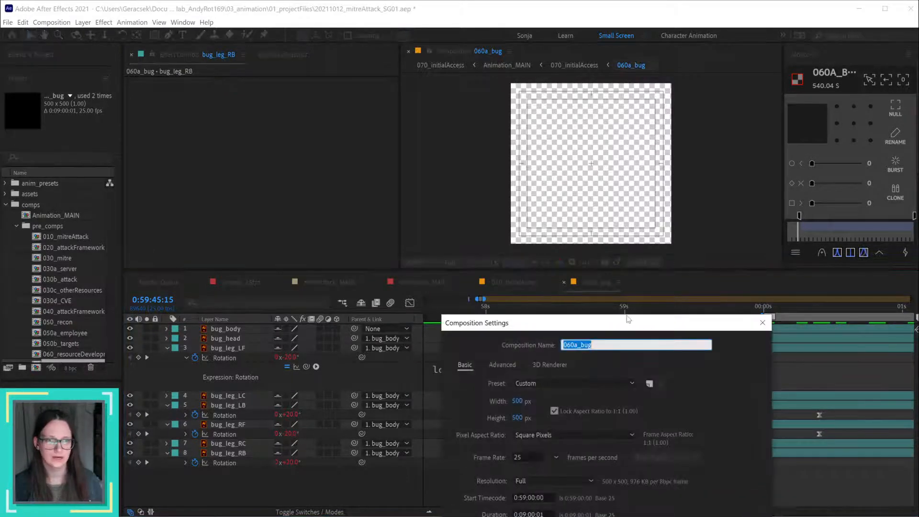
drag(628, 319, 553, 139)
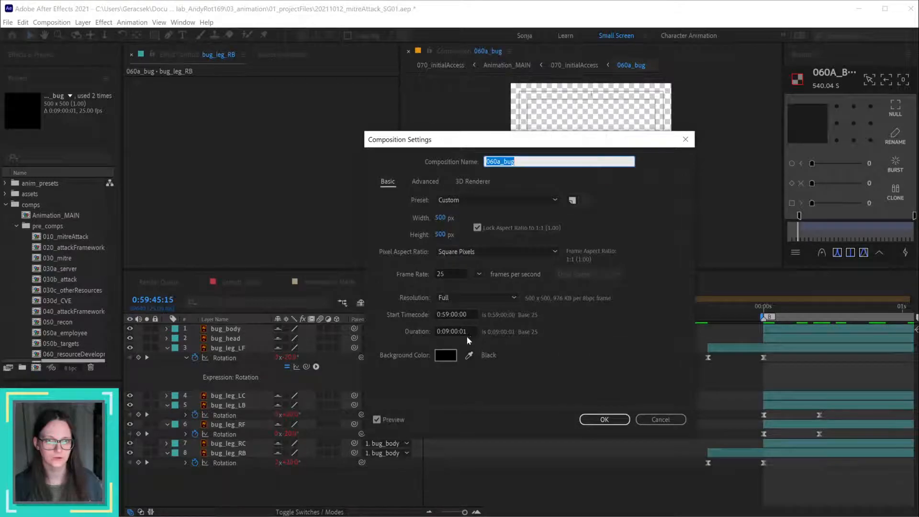
click(445, 314)
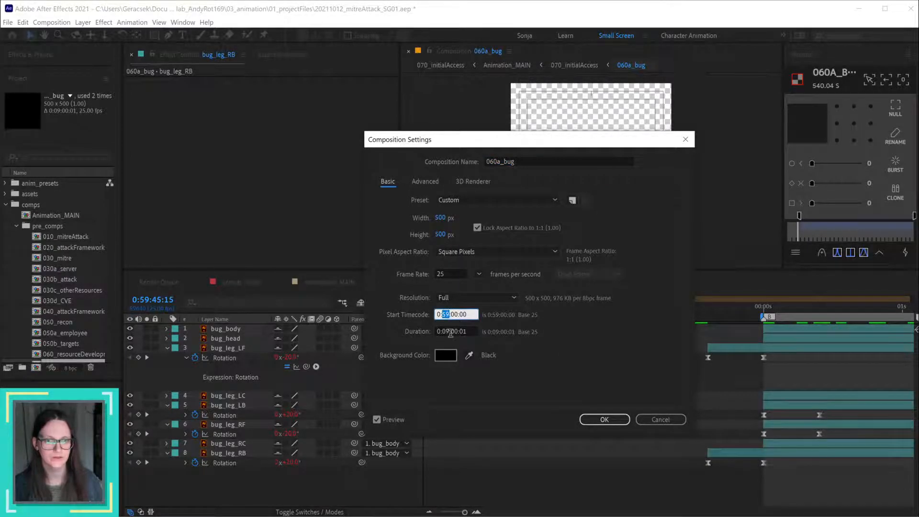
click(446, 330)
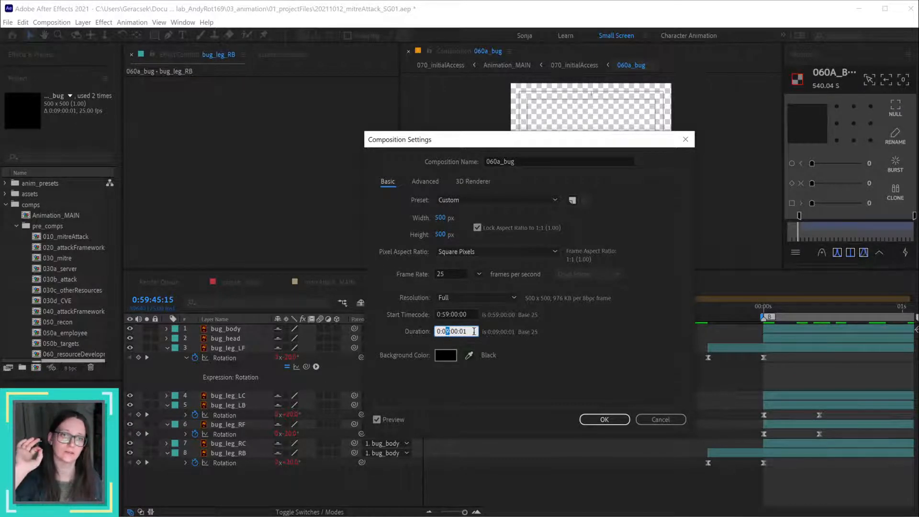
click(451, 317)
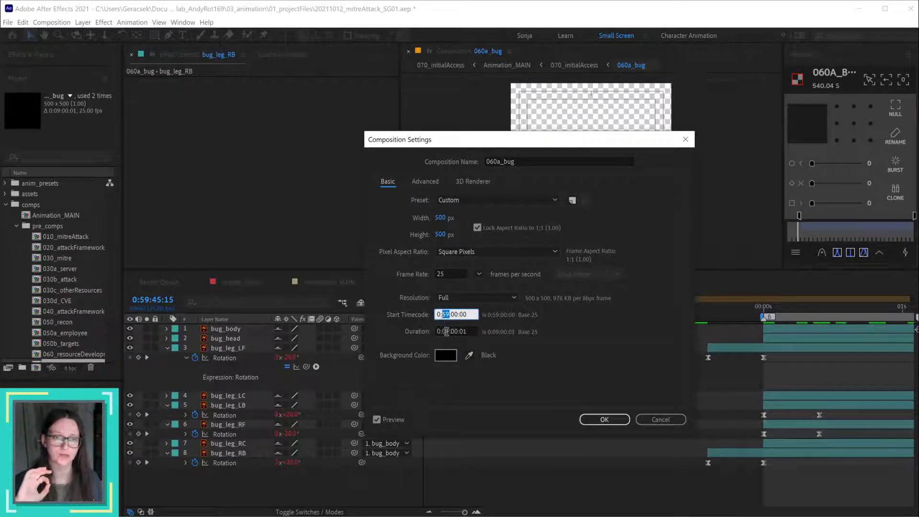
click(446, 332)
drag(446, 332, 448, 331)
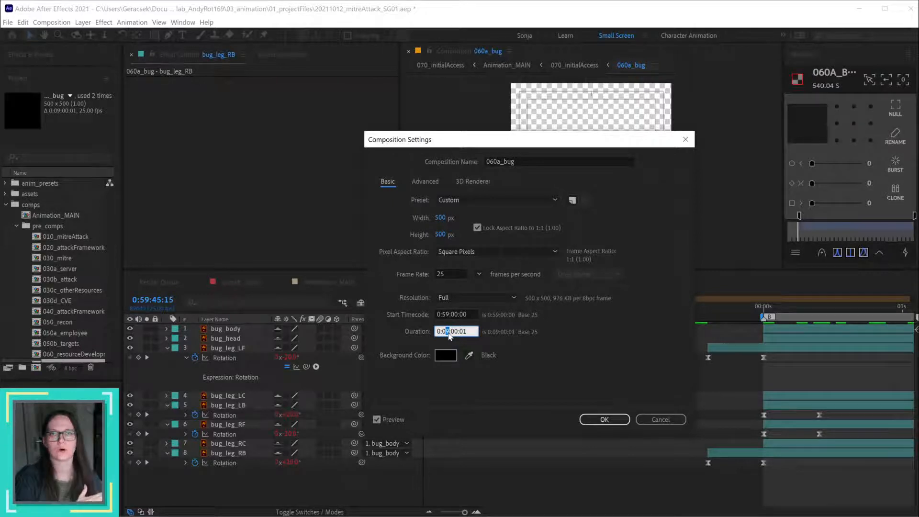
drag(449, 335, 441, 329)
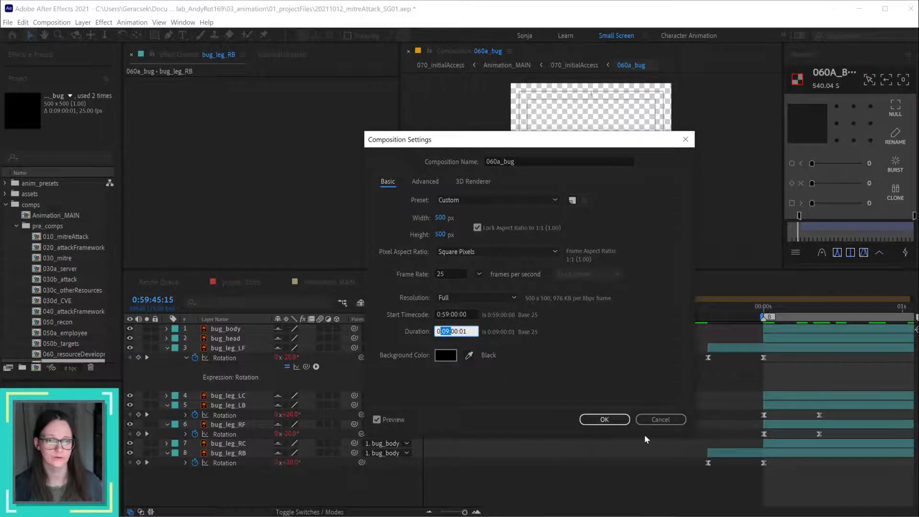
click(660, 419)
Step: Scrub the leg motion past 1:00:00:00, and undo the latest ten-frame shift and offset of the four leg layers
drag(831, 435, 672, 435)
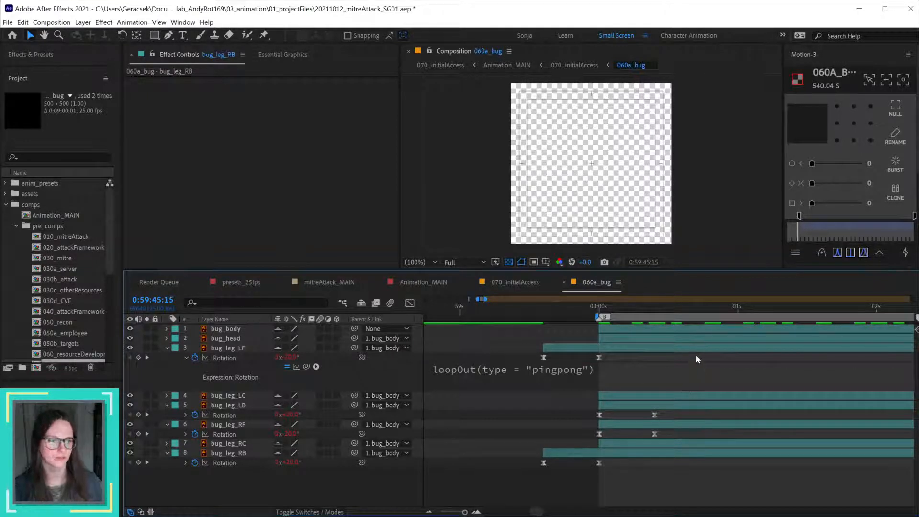
drag(603, 305, 700, 317)
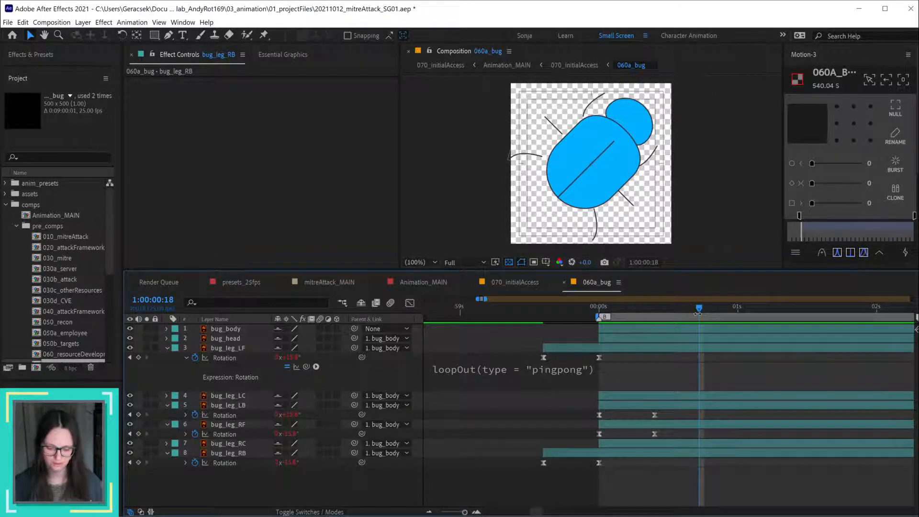
key(ctrl+z)
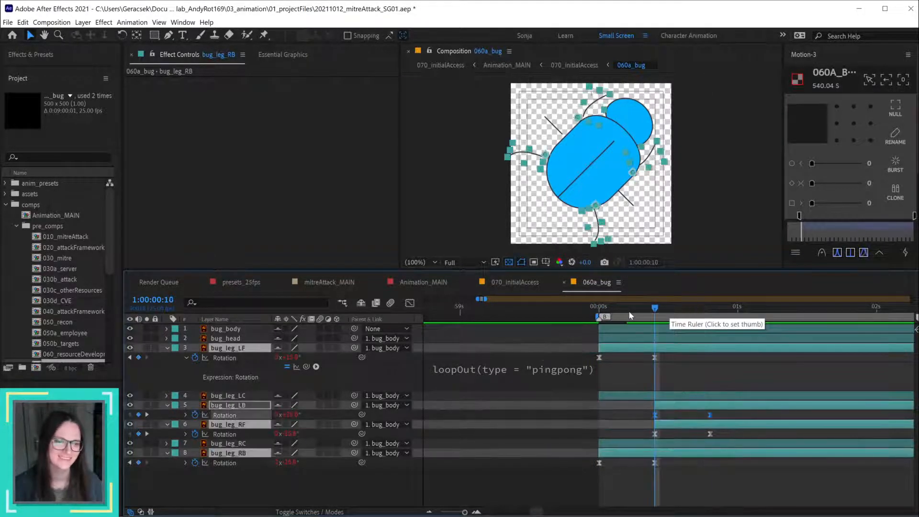
Step: Slide the bug_leg_LB and bug_leg_RF layers earlier so their second Rotation keyframes land on 1:00:00:00
click(672, 499)
click(676, 405)
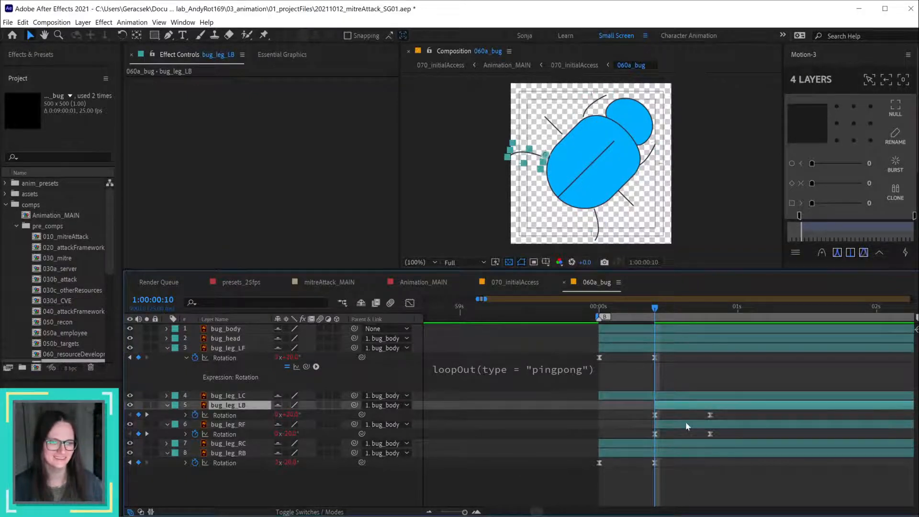
shift+click(688, 424)
drag(689, 410, 611, 415)
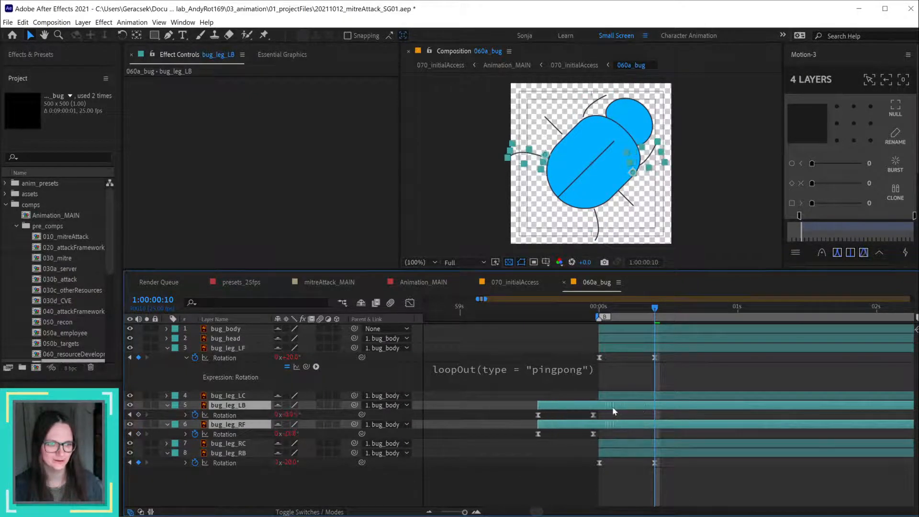
click(604, 310)
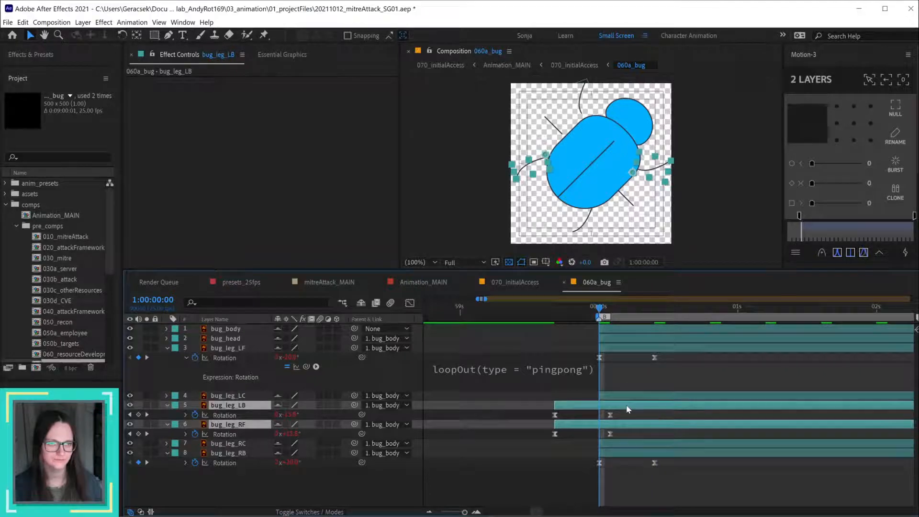
drag(615, 407, 613, 406)
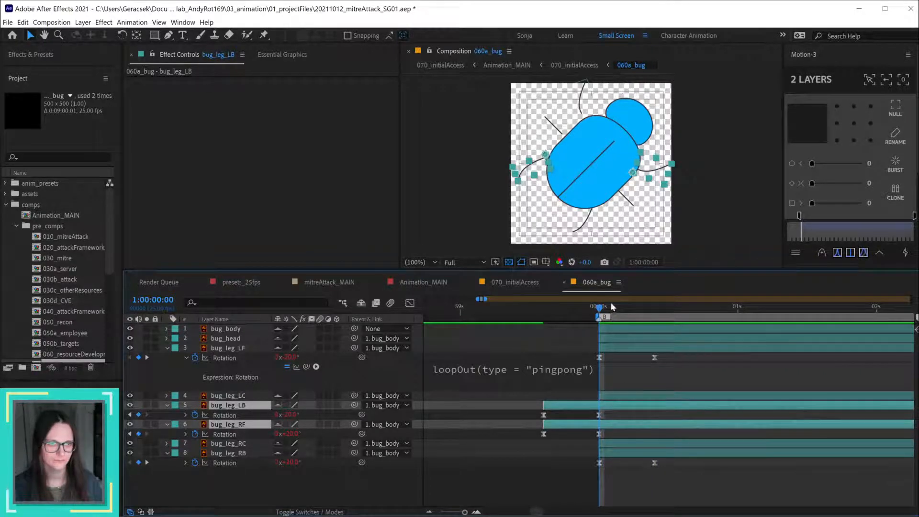
Step: Copy the Rotation keyframes of bug_leg_LB and bug_leg_RF at 1:00:00:00 and paste them at 1:00:00:10
drag(599, 310, 660, 306)
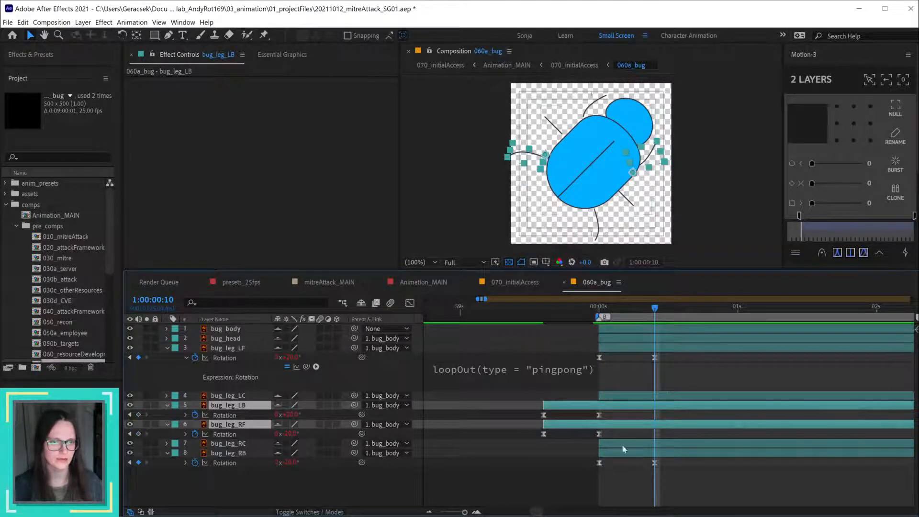
drag(621, 412, 589, 442)
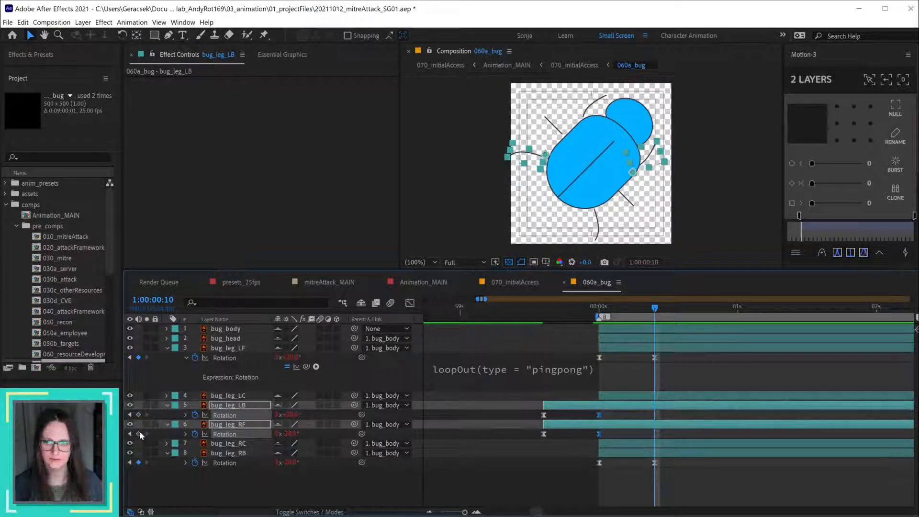
key(ctrl+c)
key(ctrl+v)
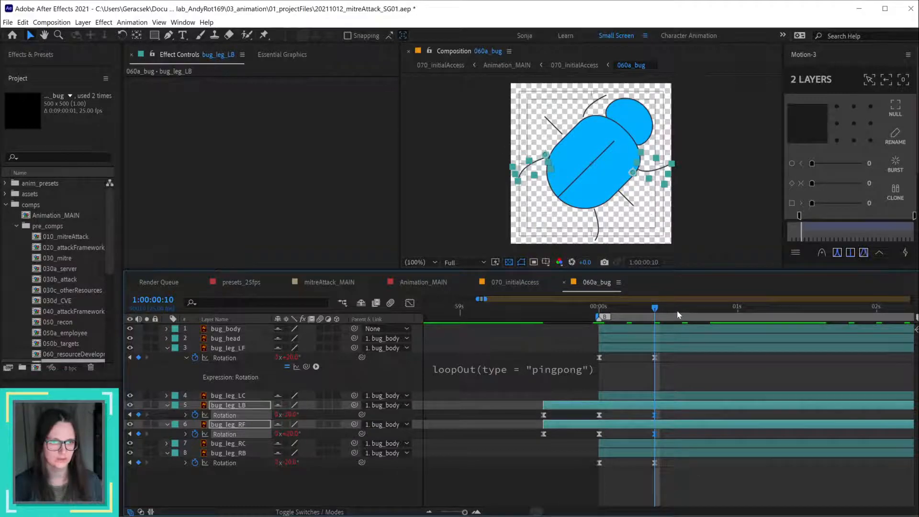
Step: Add Rotation keyframes to bug_leg_LF and bug_leg_RB at 1:00:00:20, holding the pose from 1:00:00:10
key(shift+Page_Down)
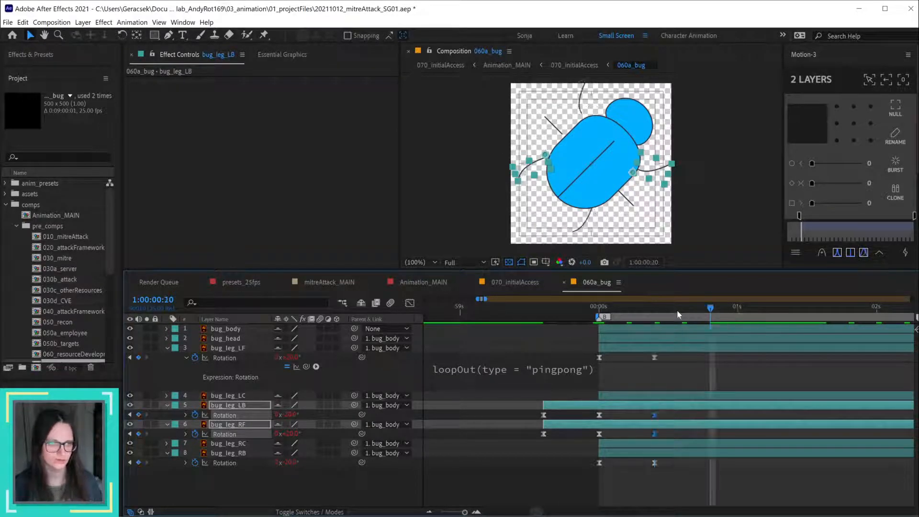
click(699, 453)
ctrl+click(680, 349)
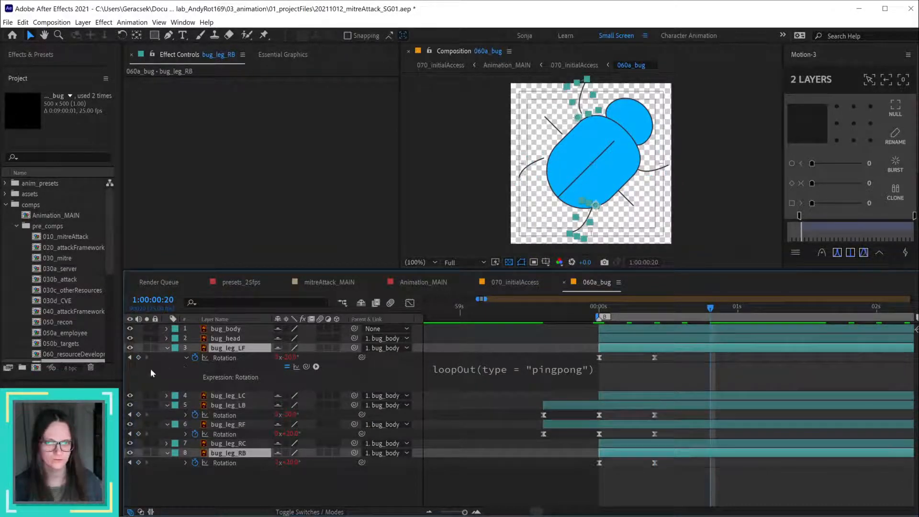
click(138, 358)
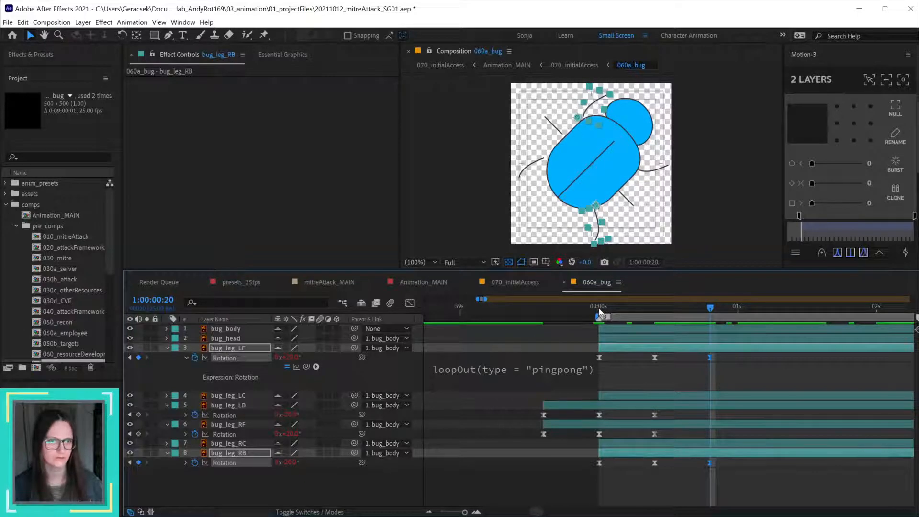
drag(600, 311, 656, 312)
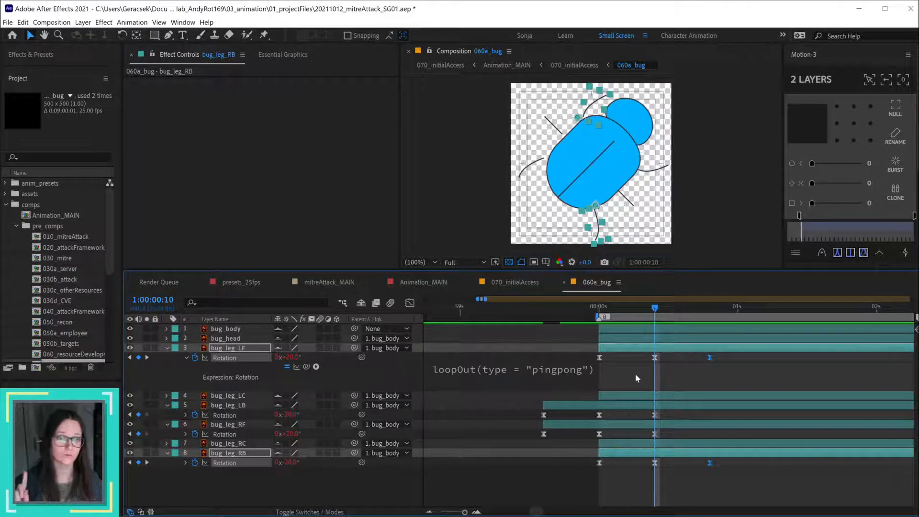
Step: Try "cicle" and "circle" as the loopOut type in the bug_leg_LF Rotation expression in place of "pingpong"
click(574, 370)
double_click(568, 372)
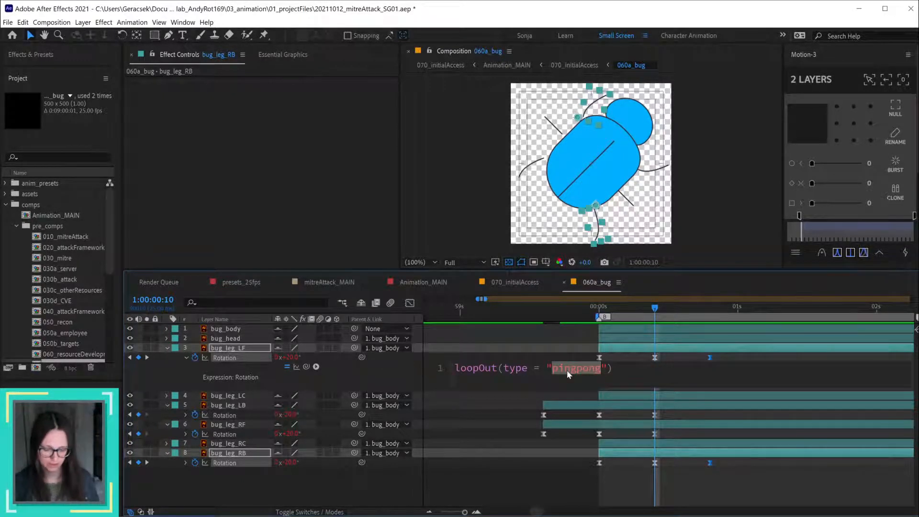
text(cycle)
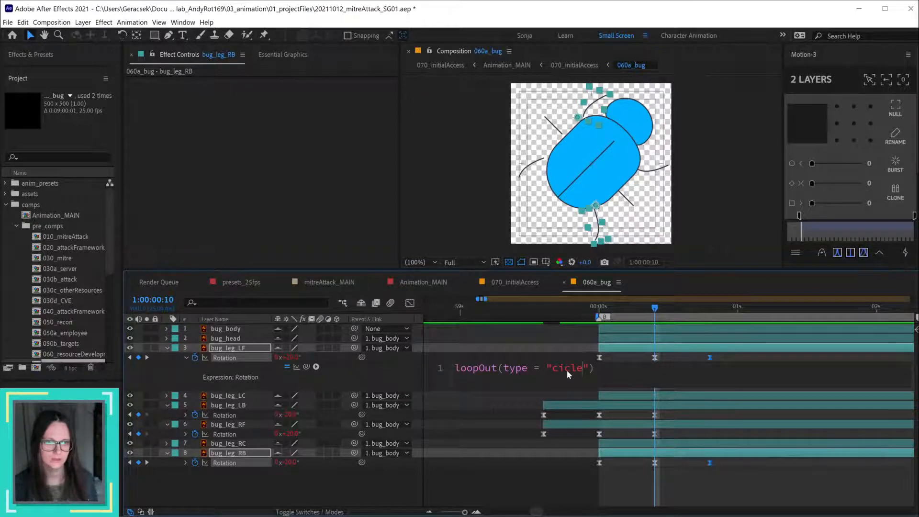
key(KP_Enter)
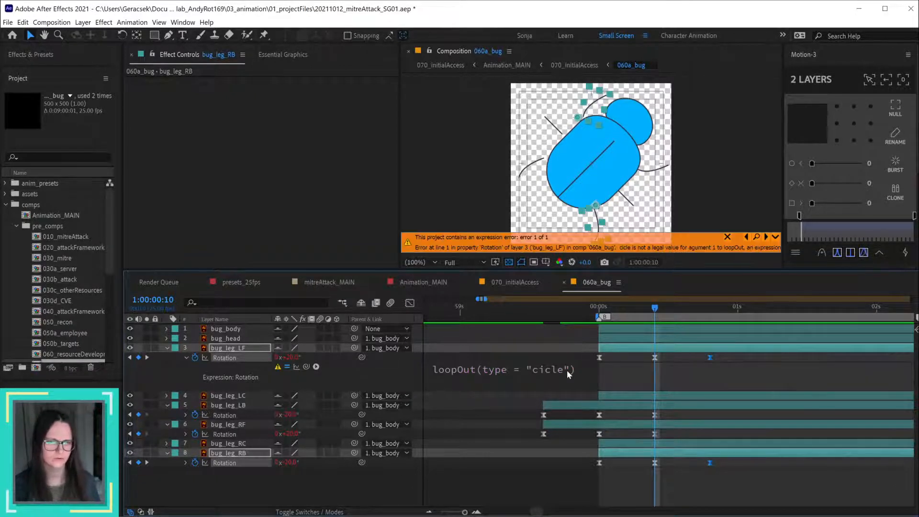
double_click(572, 368)
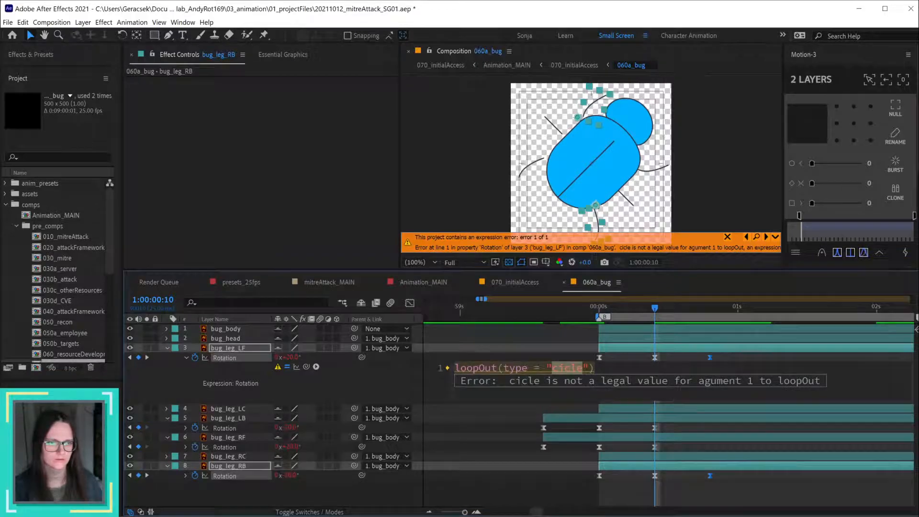
text(circle)
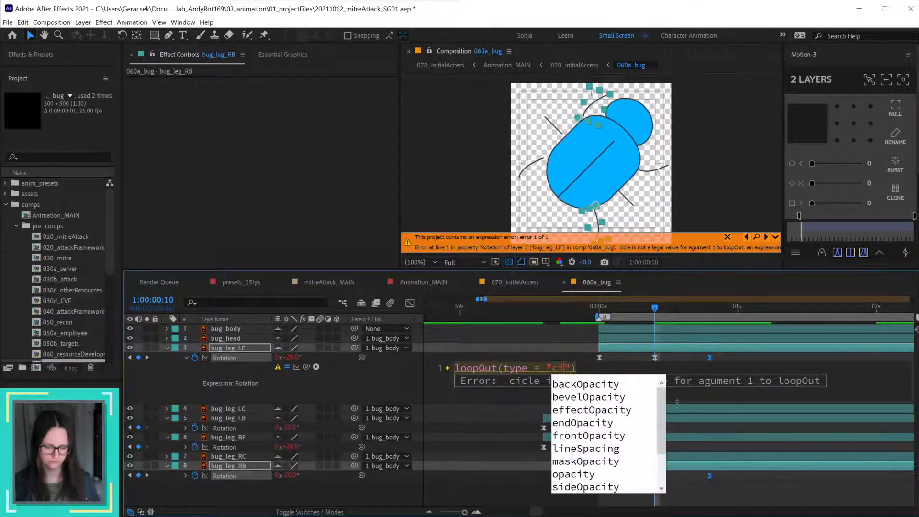
key(KP_Enter)
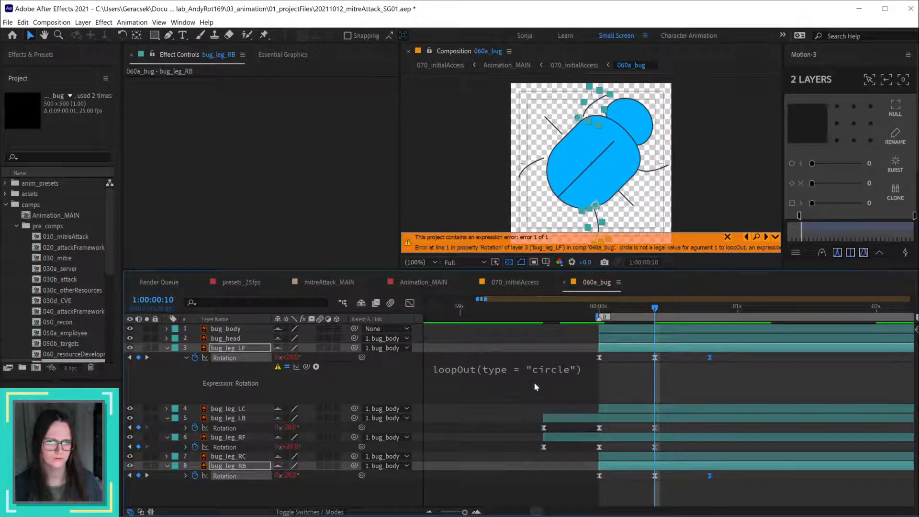
Step: Set the loopOut type in the bug_leg_LF Rotation expression to "cycle"
click(535, 386)
double_click(567, 368)
text(cy)
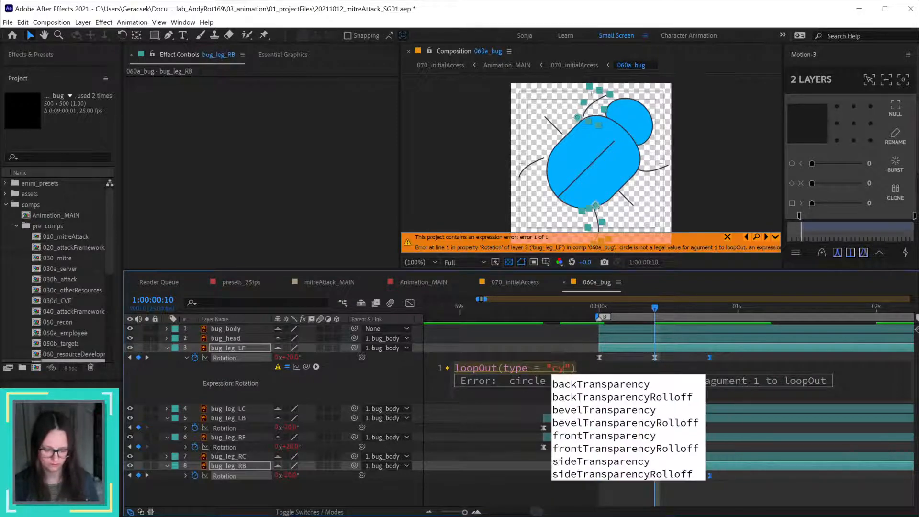
text(cle)
key(KP_Enter)
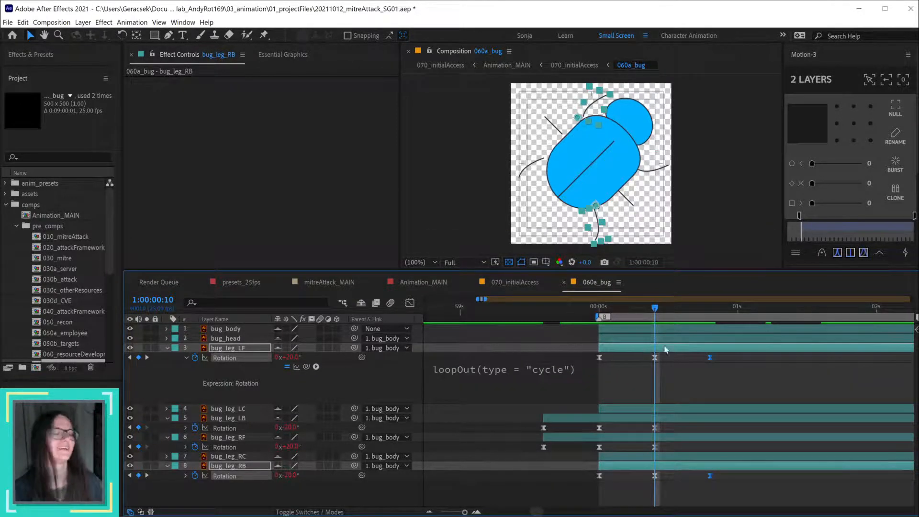
Step: Copy the first Rotation keyframe of bug_leg_LF at 1:00:00:00 and paste it at 1:00:01:05
drag(655, 308, 708, 311)
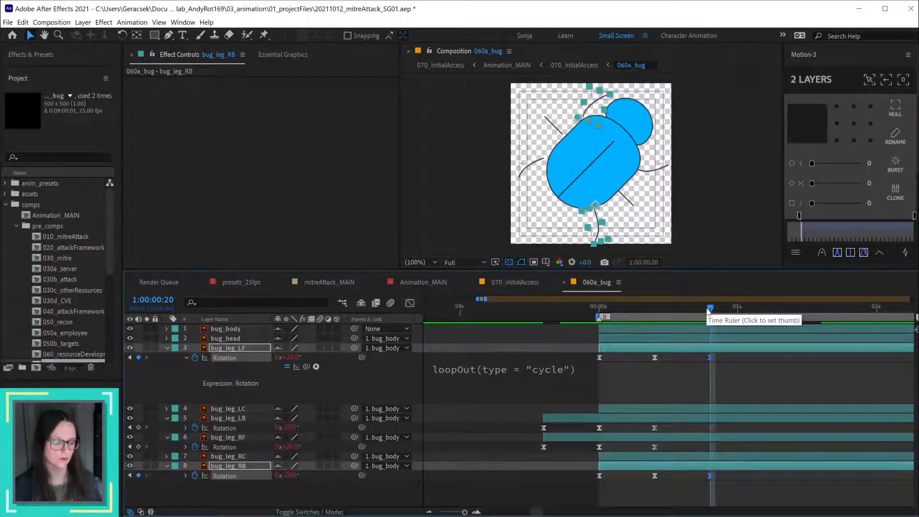
key(shift+Page_Down)
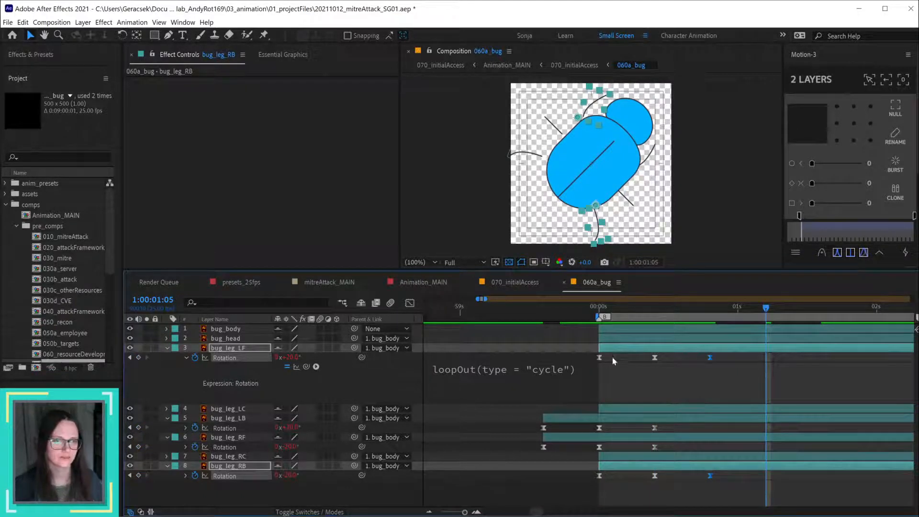
click(599, 357)
key(ctrl+c)
key(ctrl+v)
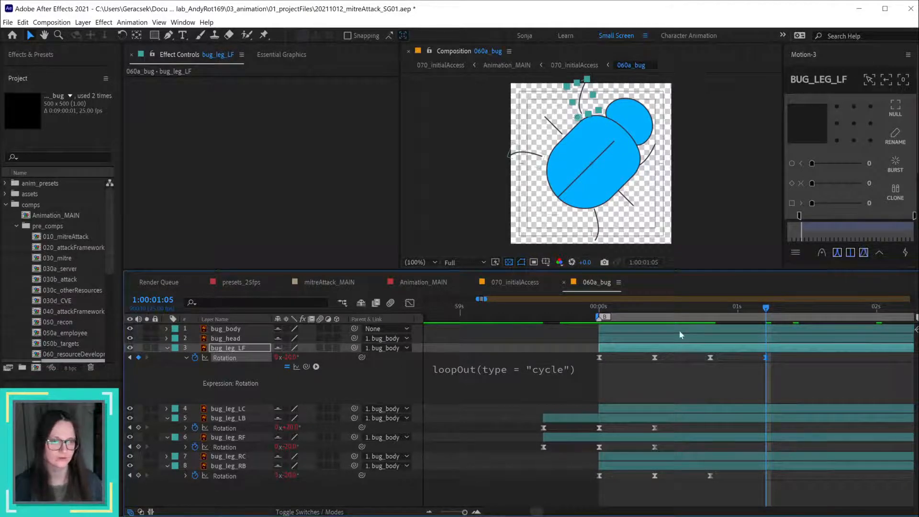
Step: Clone the first Rotation keyframes of bug_leg_LB and bug_leg_RF from 0:59:59:15 to 1:00:00:20
key(shift+Page_Up)
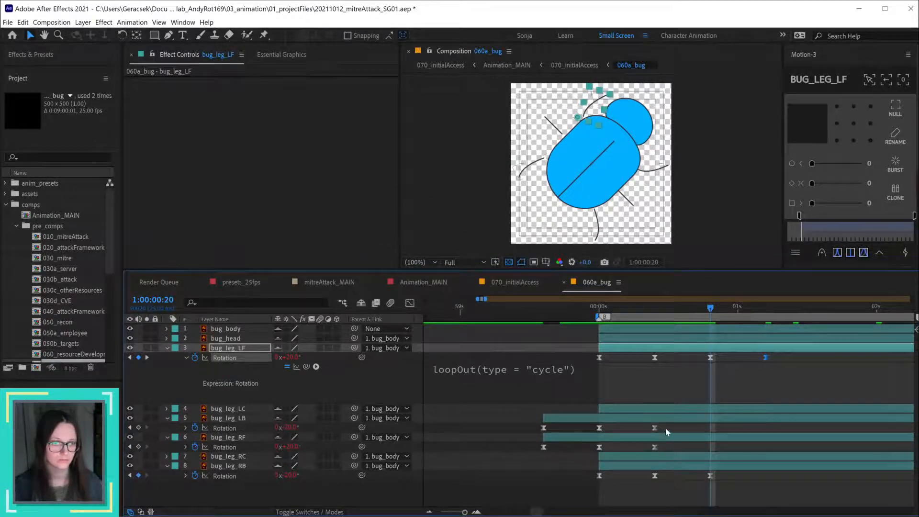
drag(666, 428, 642, 455)
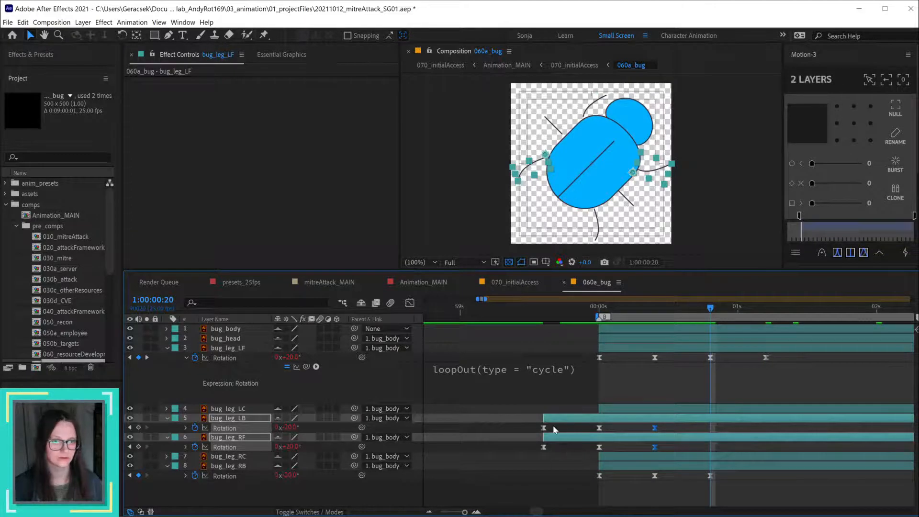
drag(554, 426, 532, 459)
click(896, 191)
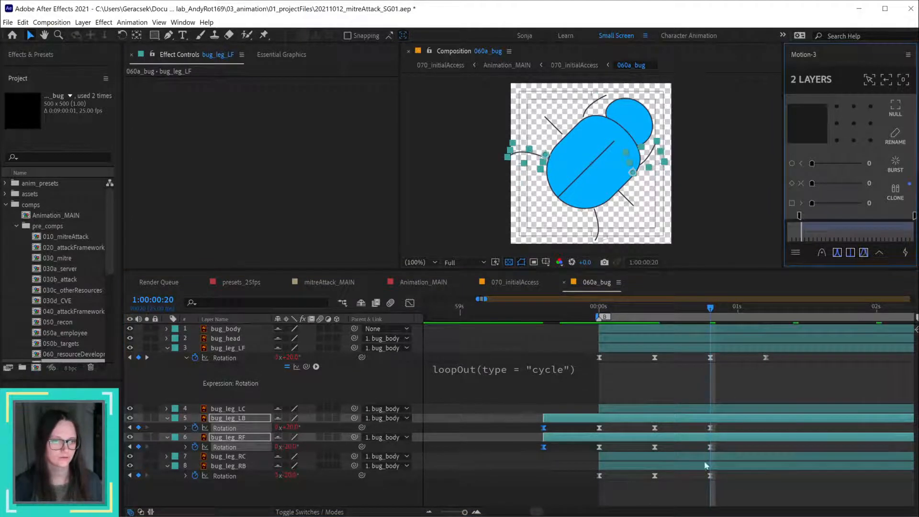
Step: Clone the first Rotation keyframe of bug_leg_RB from 1:00:00:00 to 1:00:01:05
click(762, 306)
click(599, 476)
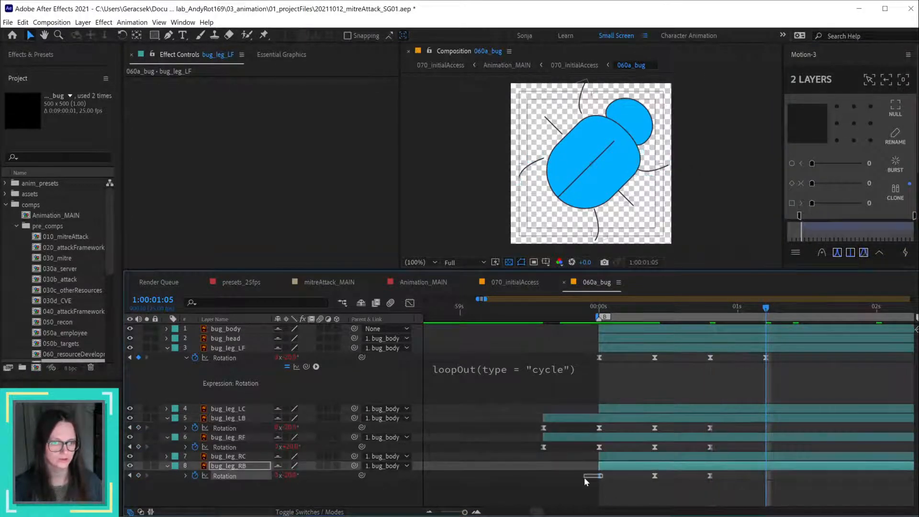
click(895, 192)
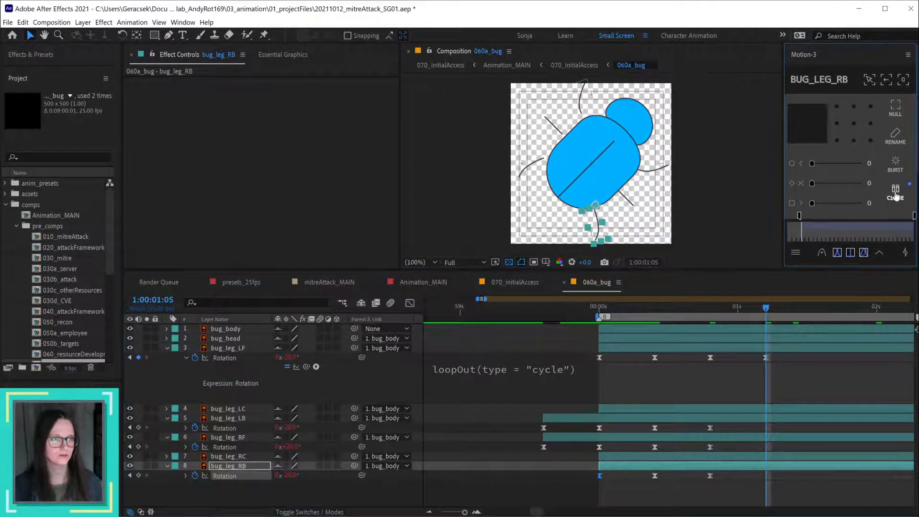
Step: Copy only the Rotation expression of bug_leg_LF and paste it onto bug_leg_LB, bug_leg_RF and bug_leg_RB
right_click(227, 358)
click(281, 462)
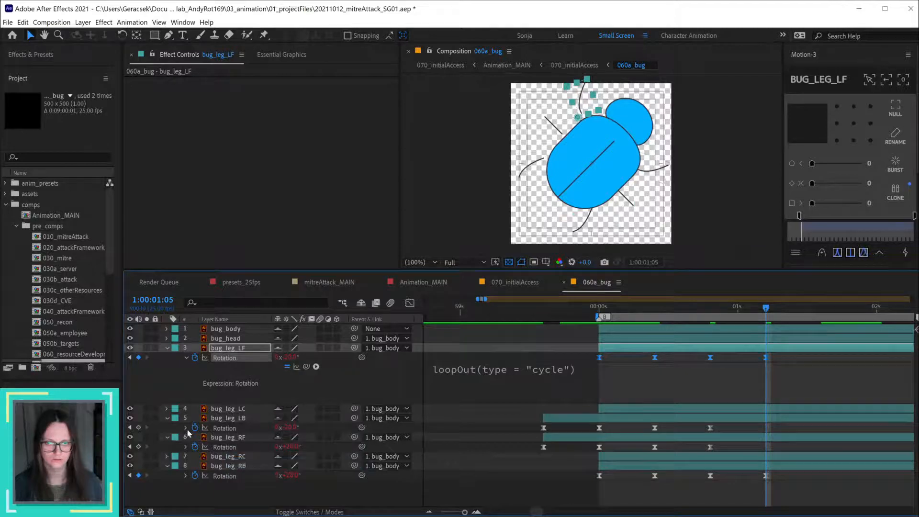
click(241, 419)
ctrl+click(229, 438)
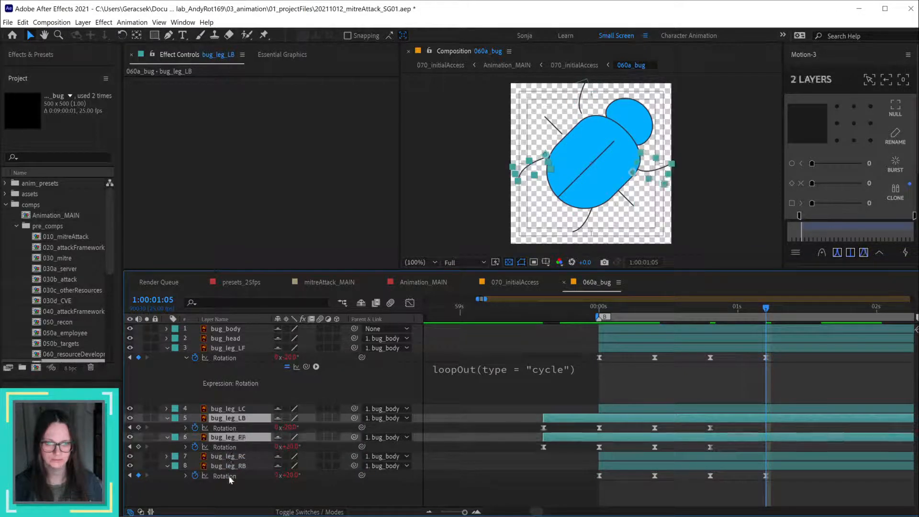
ctrl+click(230, 467)
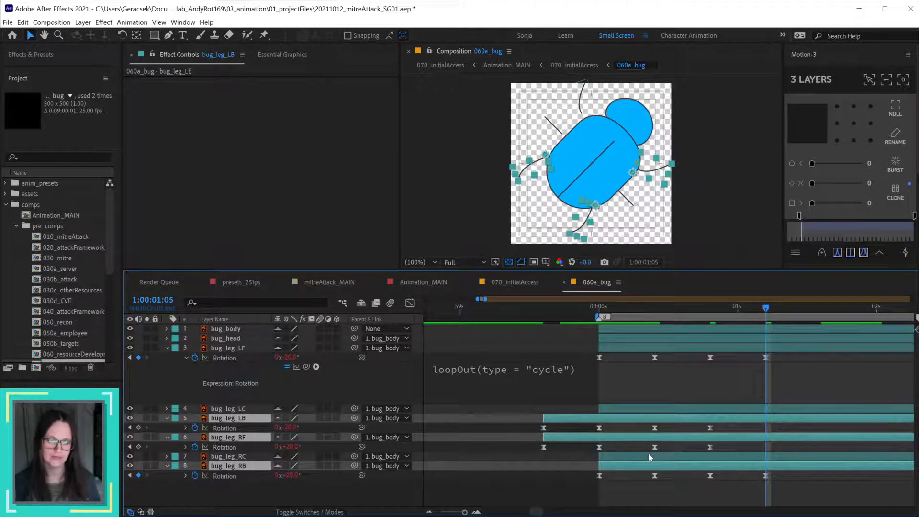
key(ctrl+v)
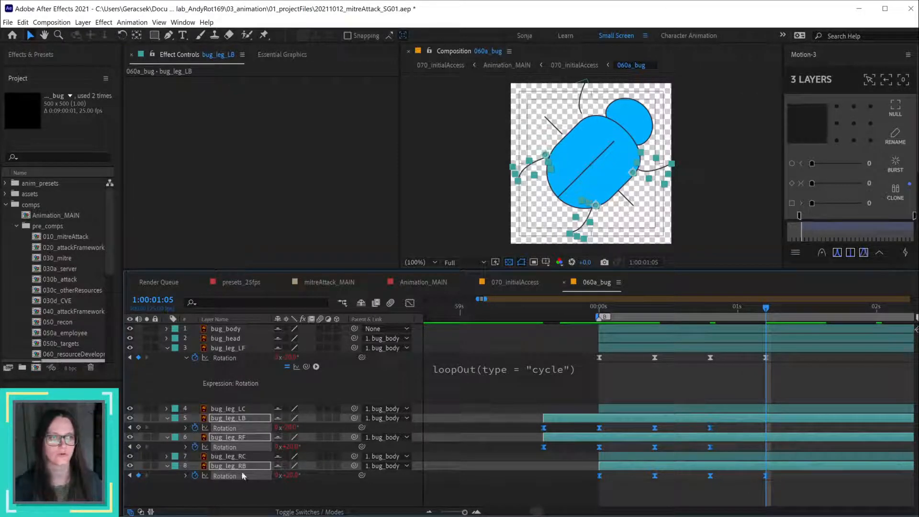
Step: Scrub through the leg cycle and extend the start of all eight bug layers back to 0:59:59:15
drag(607, 307, 782, 314)
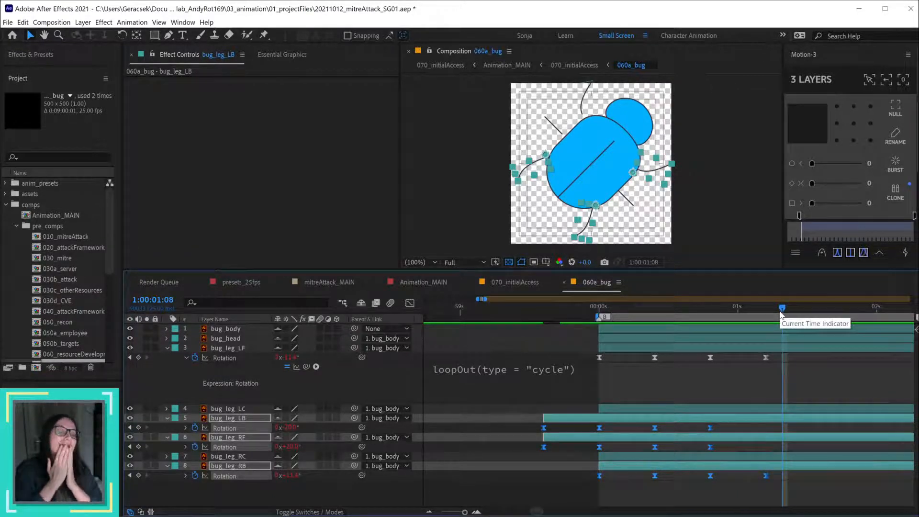
click(754, 481)
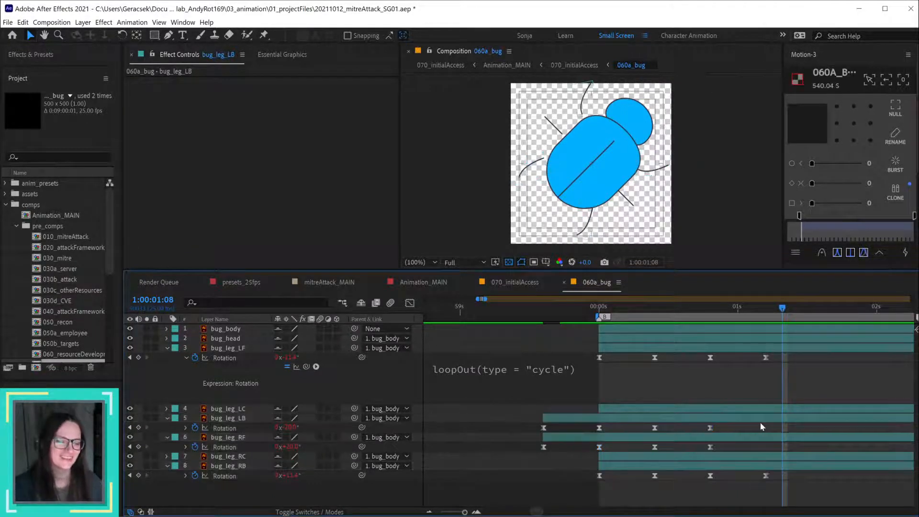
drag(604, 311, 678, 323)
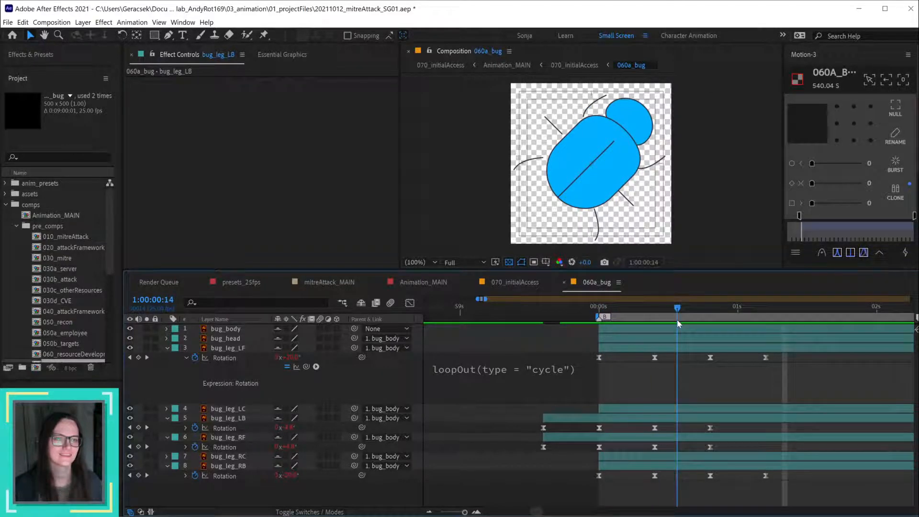
drag(677, 320, 592, 319)
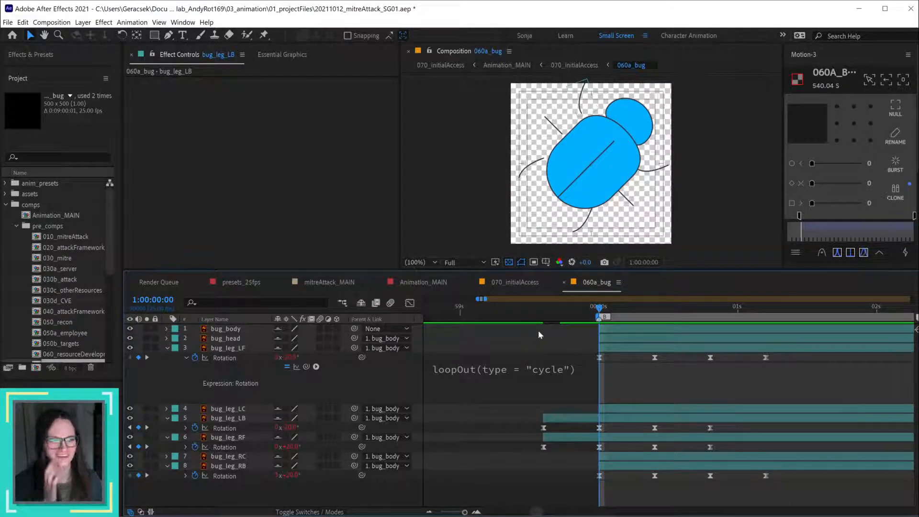
drag(567, 314, 550, 314)
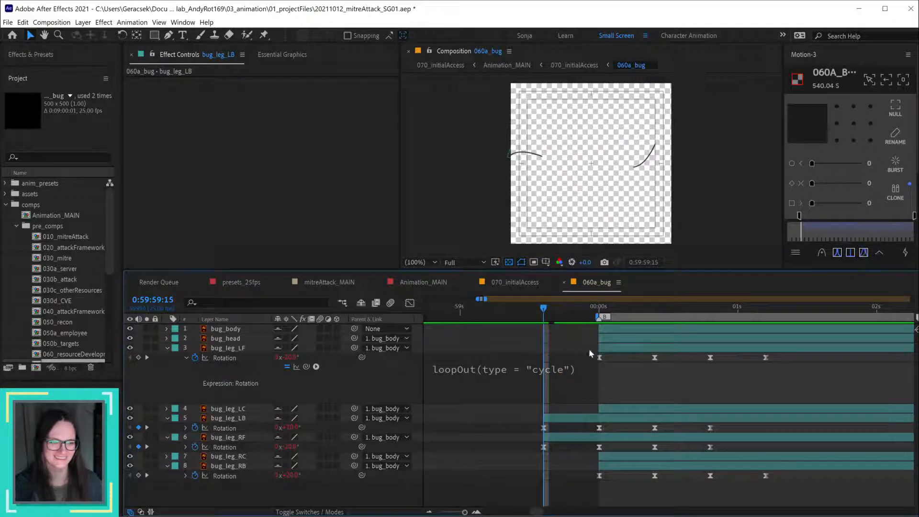
key(ctrl+a)
key(alt+bracketleft)
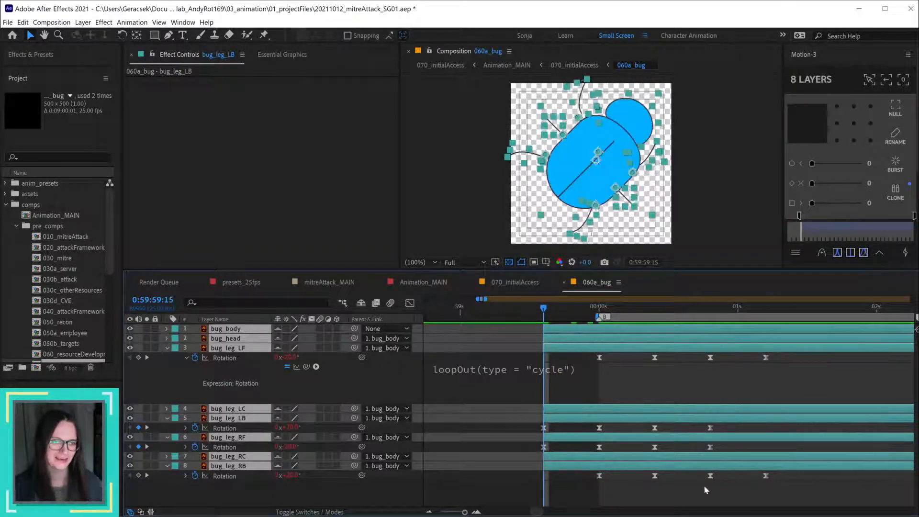
click(713, 488)
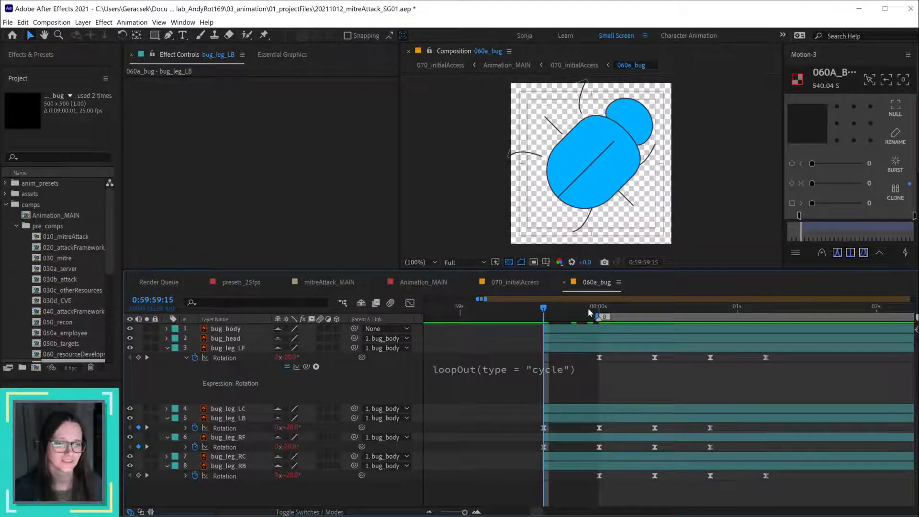
Step: Keyframe bug_body's Rotation at 0° on 0:59:59:15 and 10° on 1:00:00:00, and apply Easy Ease to both keyframes
key(space)
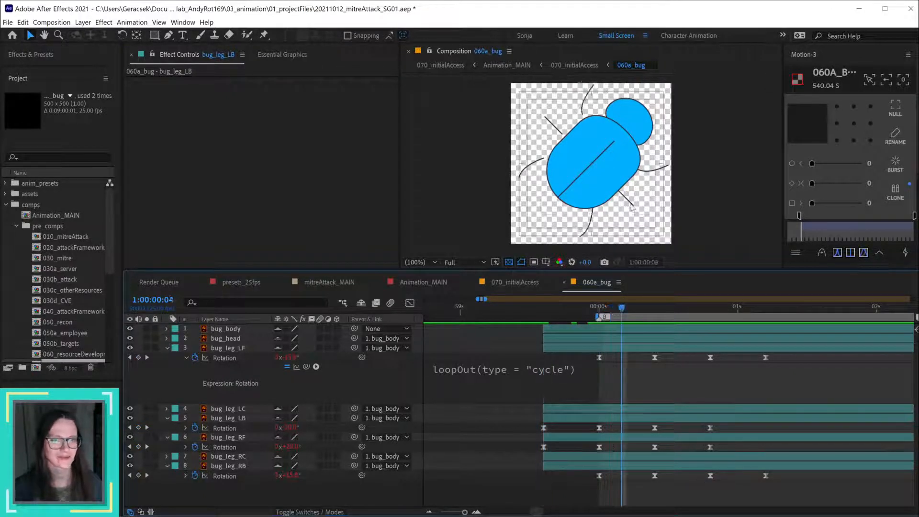
click(629, 200)
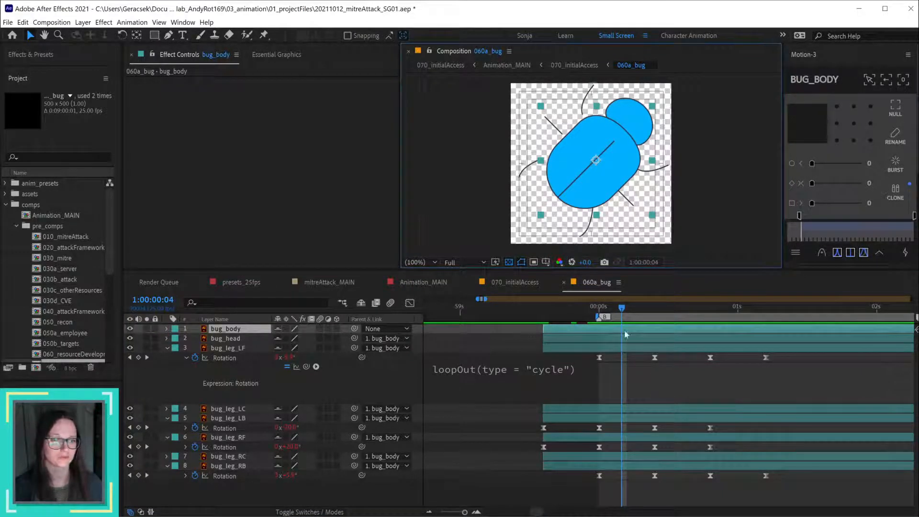
drag(601, 310, 543, 325)
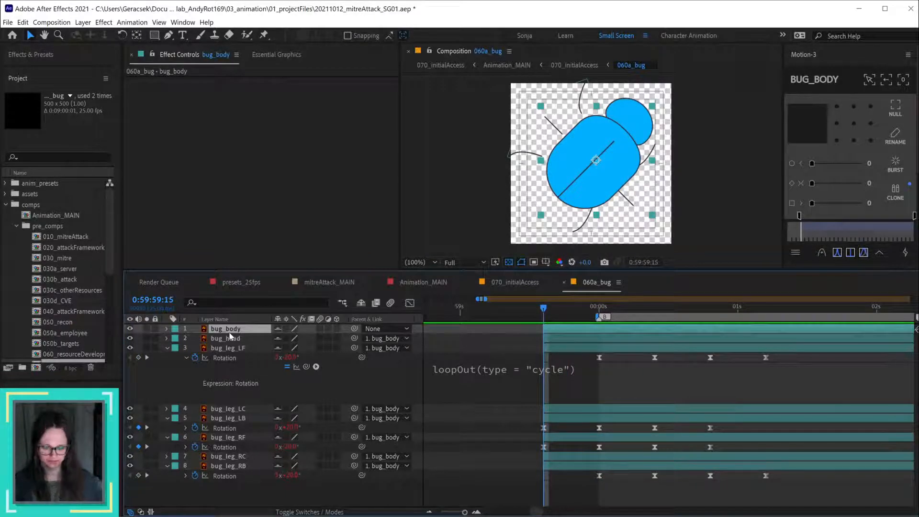
key(r)
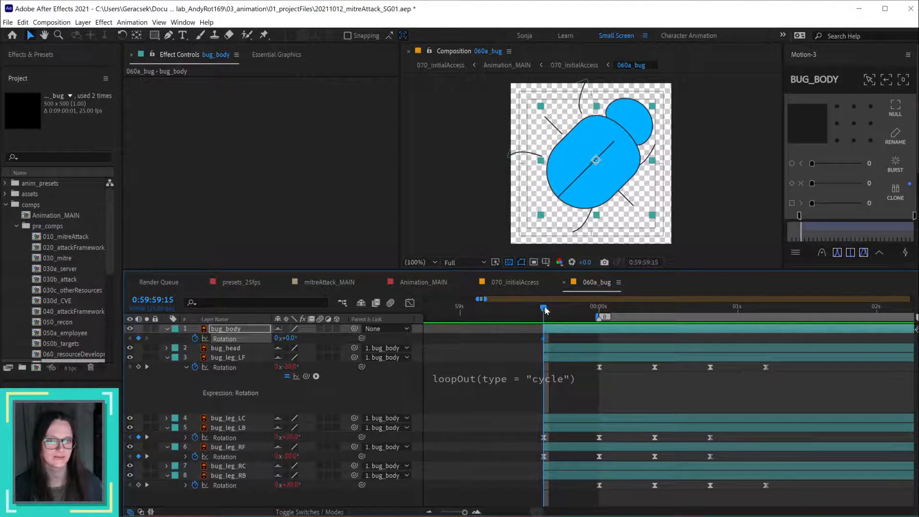
drag(546, 310, 599, 312)
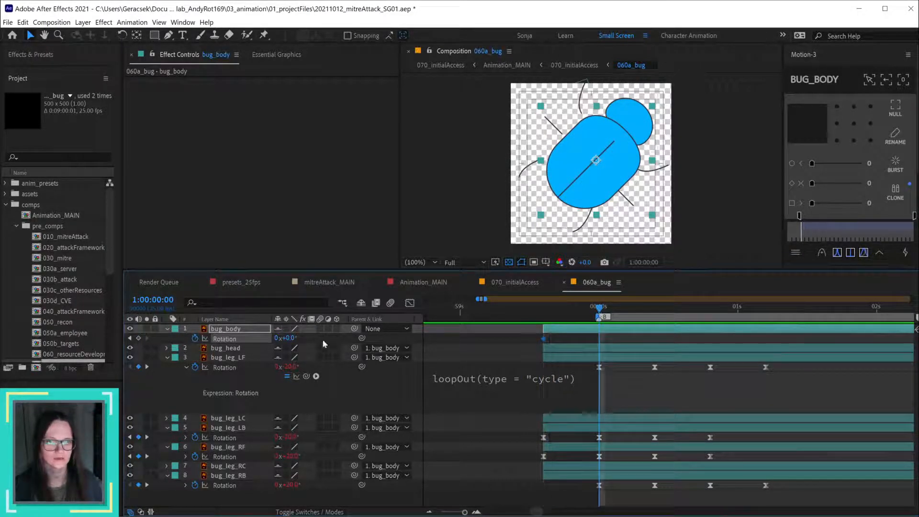
drag(287, 338, 296, 338)
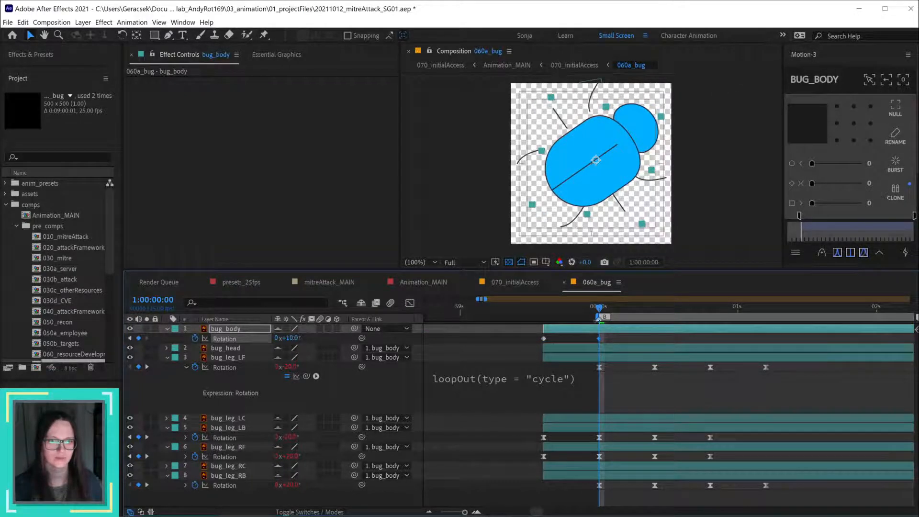
drag(619, 336, 462, 347)
key(F9)
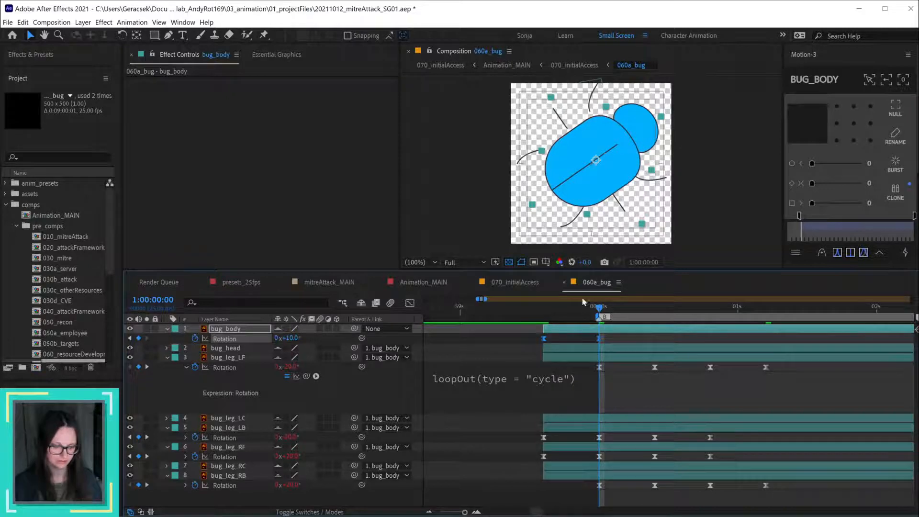
Step: Try bug_body's Rotation keyframe at 1:00:00:00 with 15° and with -10°
drag(549, 309, 593, 312)
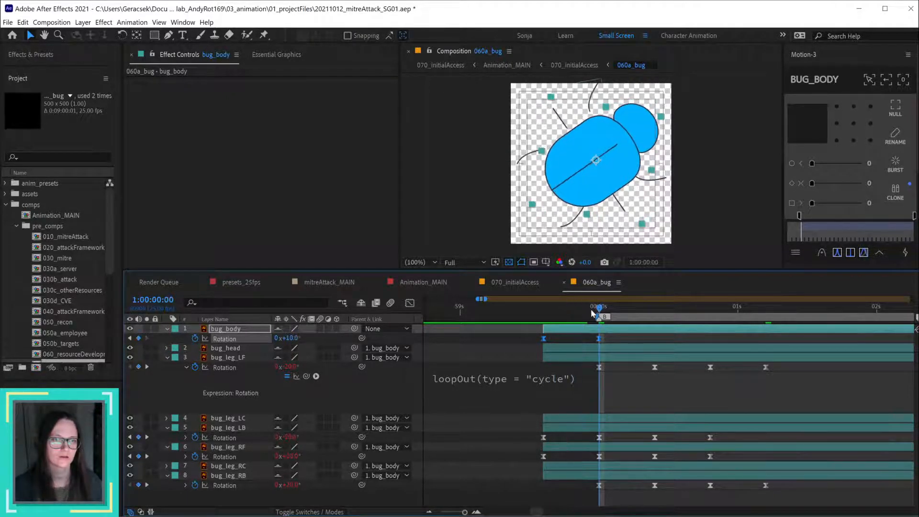
click(508, 341)
drag(291, 337, 297, 338)
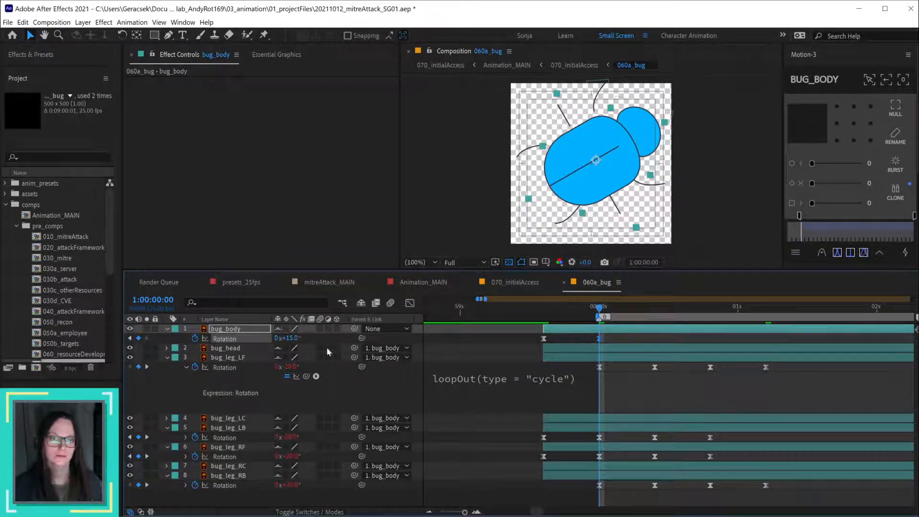
click(290, 338)
text(-10)
key(Return)
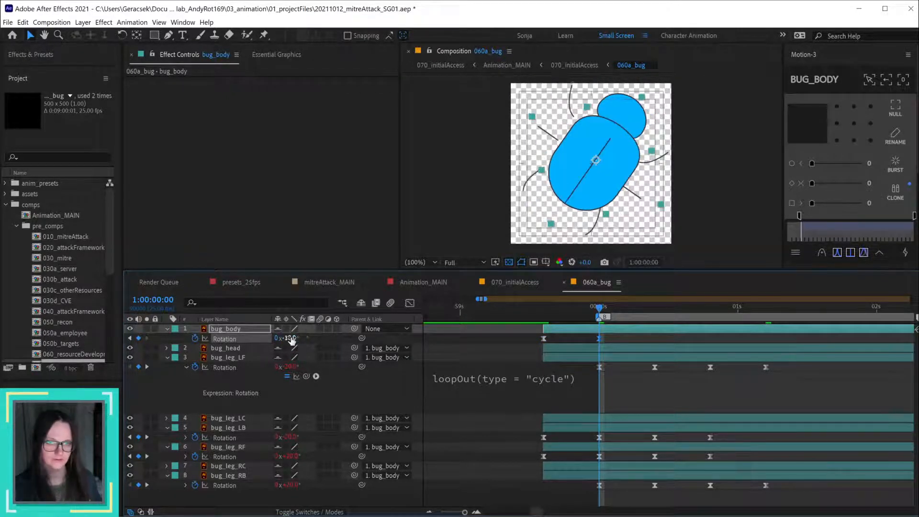
Step: Try -5° for bug_body's Rotation keyframe at 1:00:00:00 and scrub through the turn from 0:59:59:15
drag(549, 307, 599, 311)
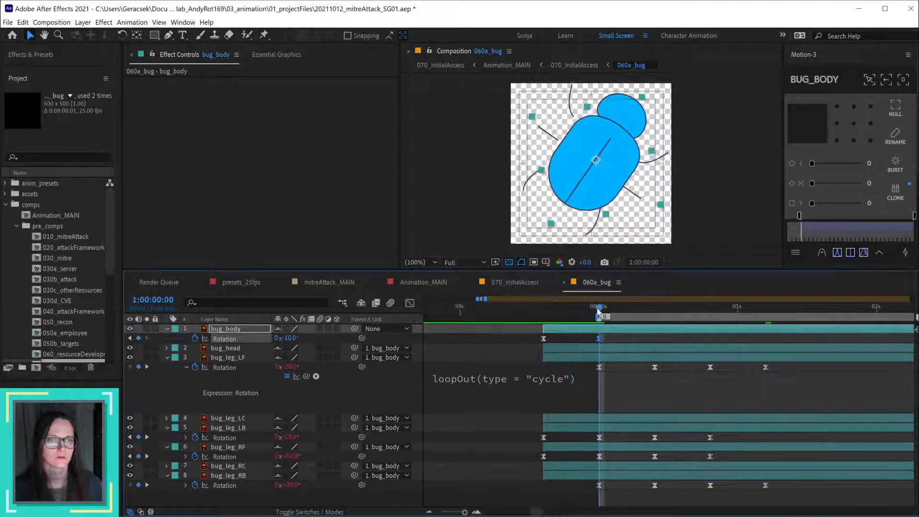
click(289, 338)
text(5)
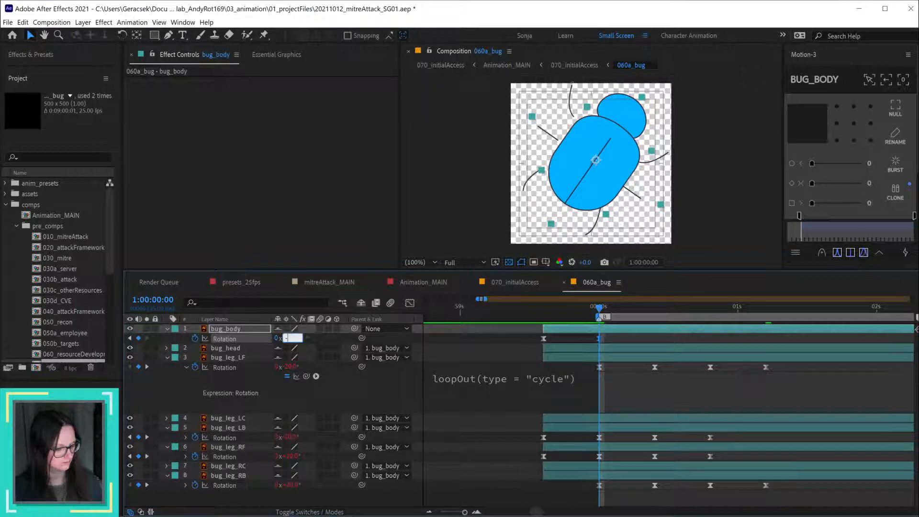
key(Return)
drag(540, 310, 605, 313)
Step: Set bug_body's Rotation keyframe at 1:00:00:00 to -20° and inspect the turn in an enlarged composition view
click(297, 342)
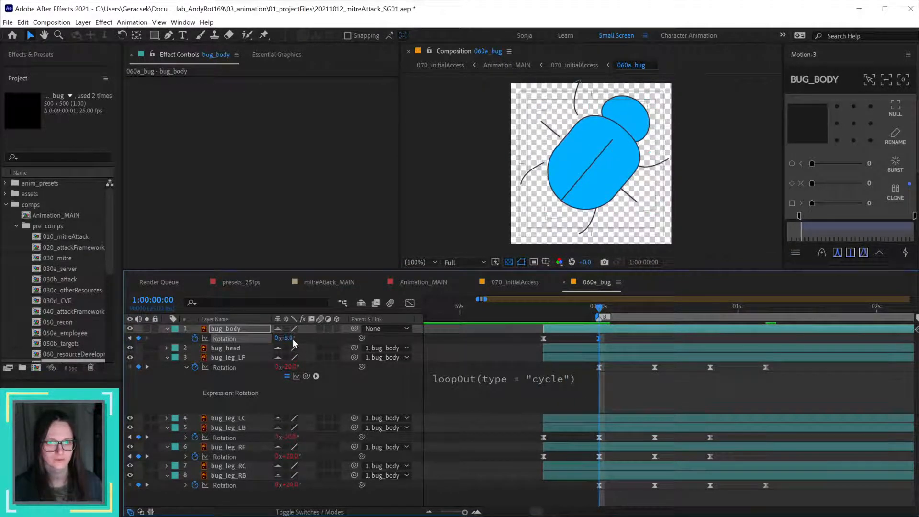
text(-2)
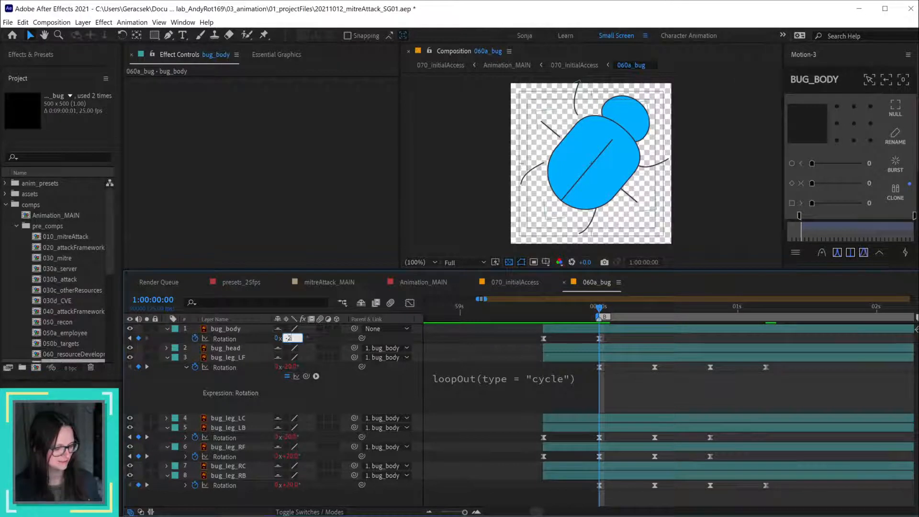
text(0)
key(Return)
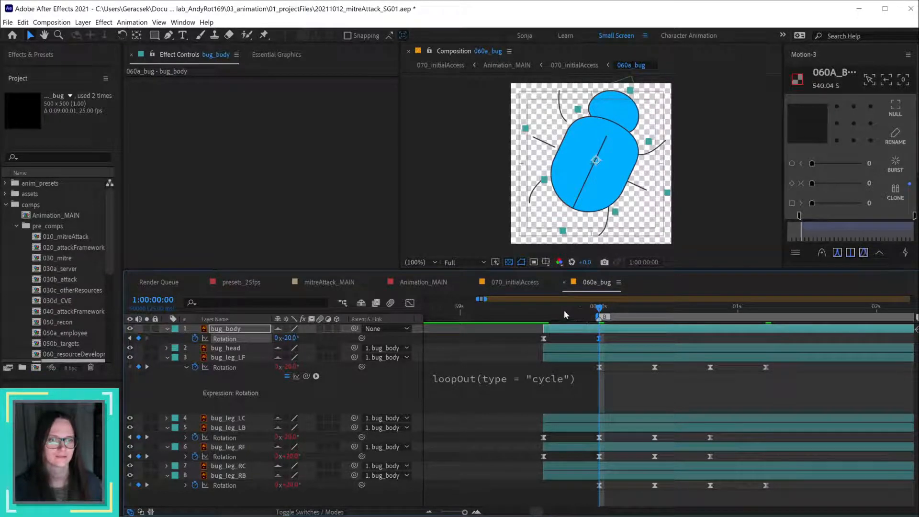
mouse_move(565, 314)
mouse_down()
mouse_move(554, 313)
mouse_move(602, 310)
mouse_move(538, 315)
mouse_move(549, 315)
mouse_up()
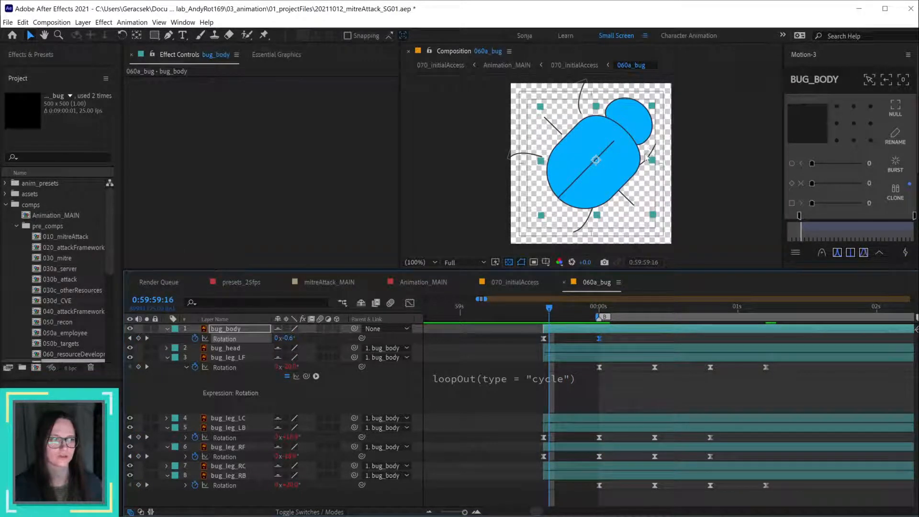
key(grave)
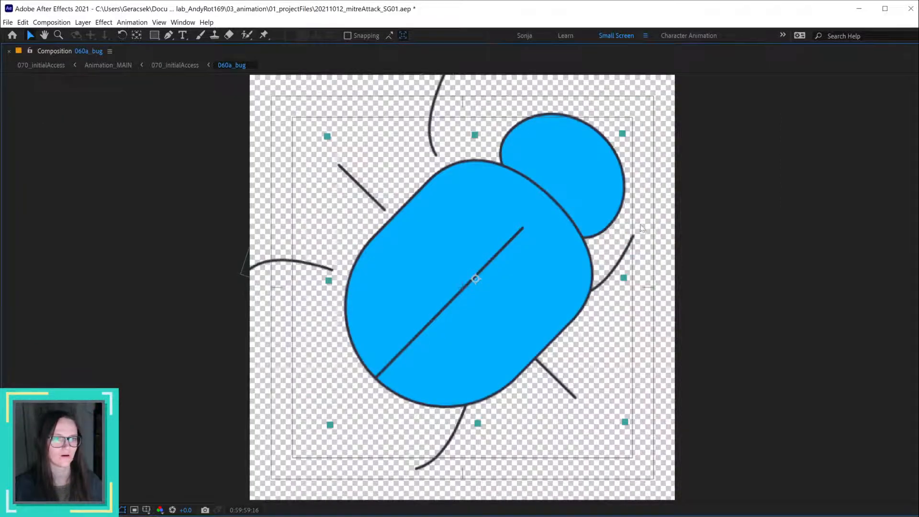
key(grave)
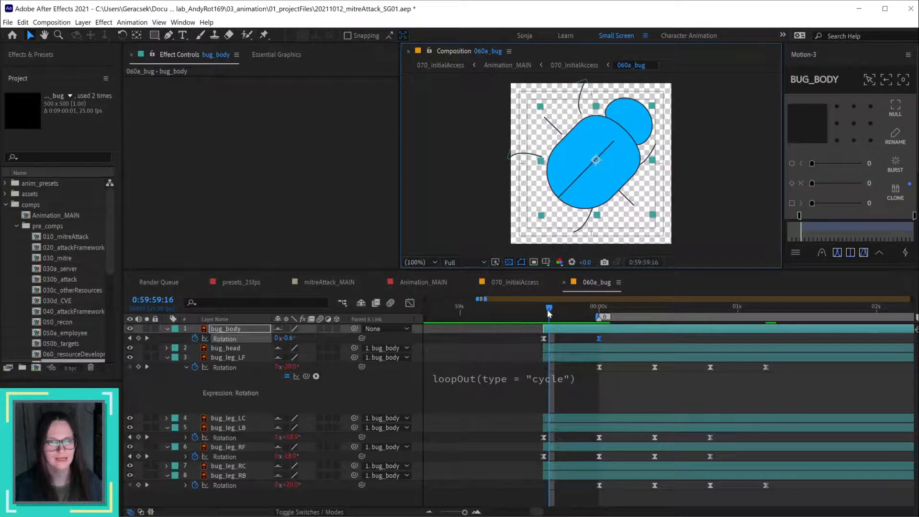
Step: Swap bug_leg_LB's Rotation keyframes at 0:59:59:15 and 1:00:00:00 by reversing them in time, and check the swing between them
drag(548, 313, 598, 312)
click(522, 163)
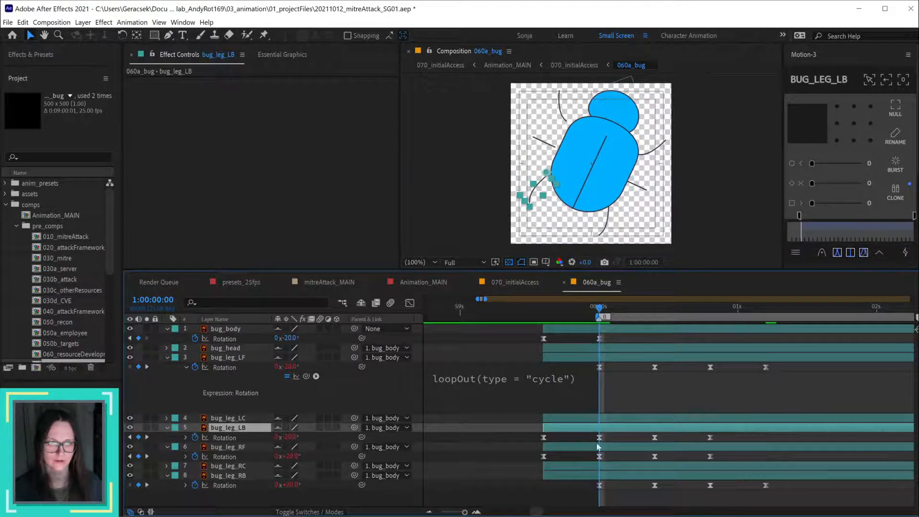
drag(606, 439, 532, 446)
right_click(544, 437)
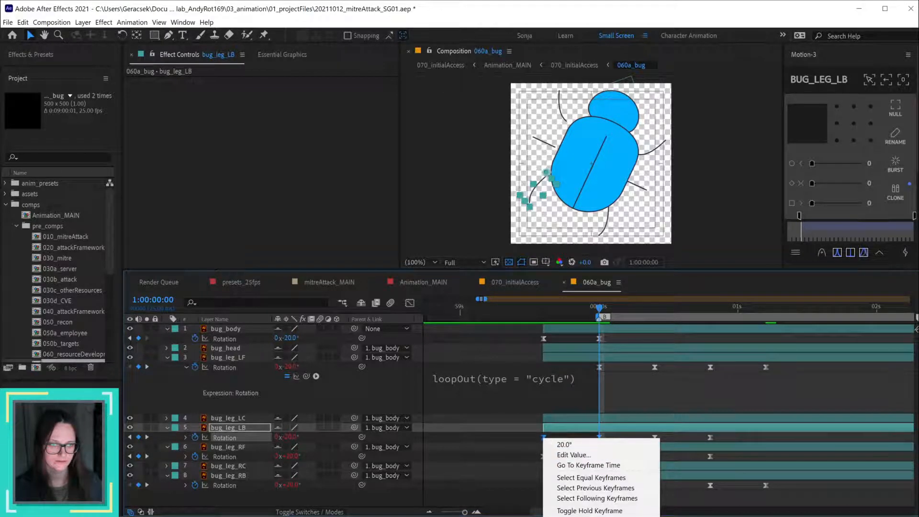
click(694, 516)
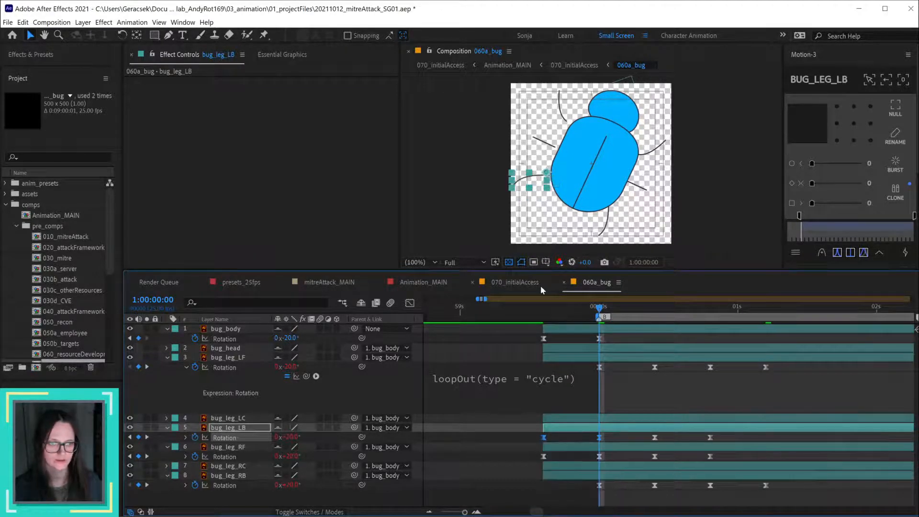
drag(550, 316, 597, 315)
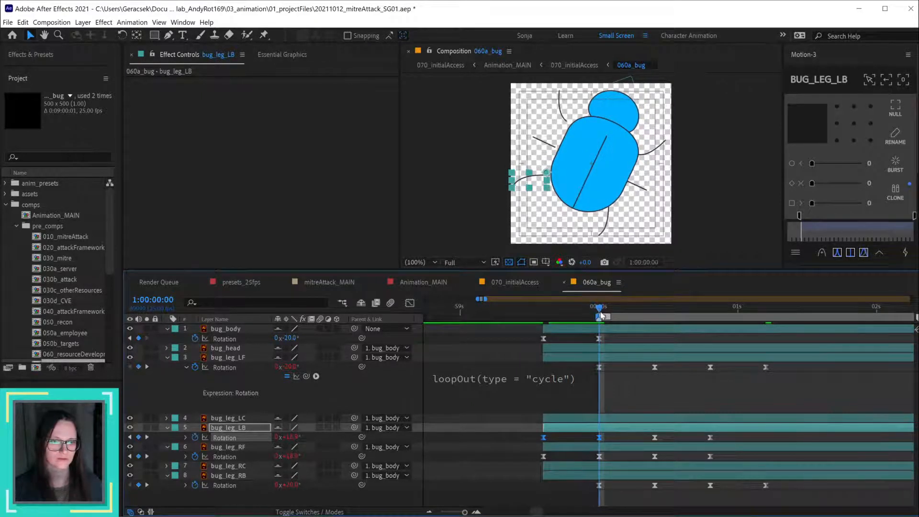
Step: Copy bug_leg_LB's Rotation keyframe at 1:00:00:00 onto 1:00:00:10
click(652, 315)
drag(612, 434, 573, 443)
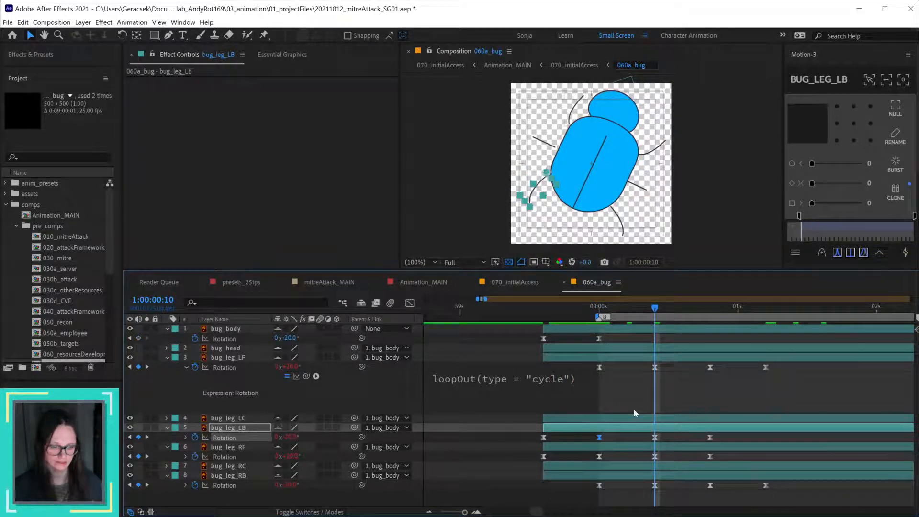
key(ctrl+c)
key(ctrl+v)
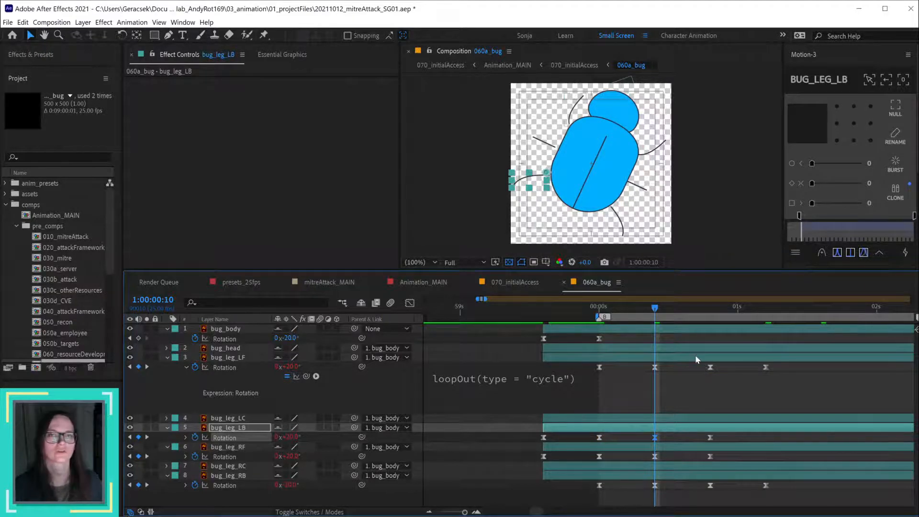
Step: Solo the bug_body, bug_leg_LB and bug_leg_RF layers
click(147, 329)
click(147, 357)
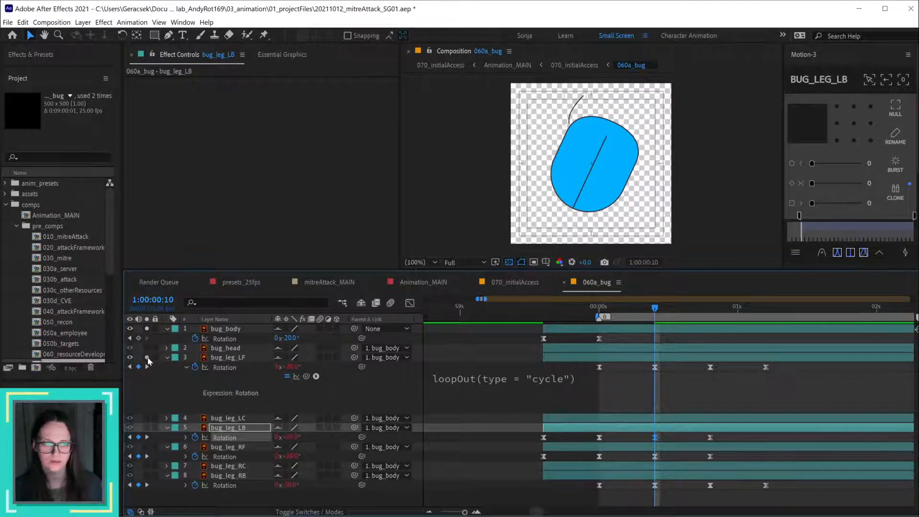
click(147, 357)
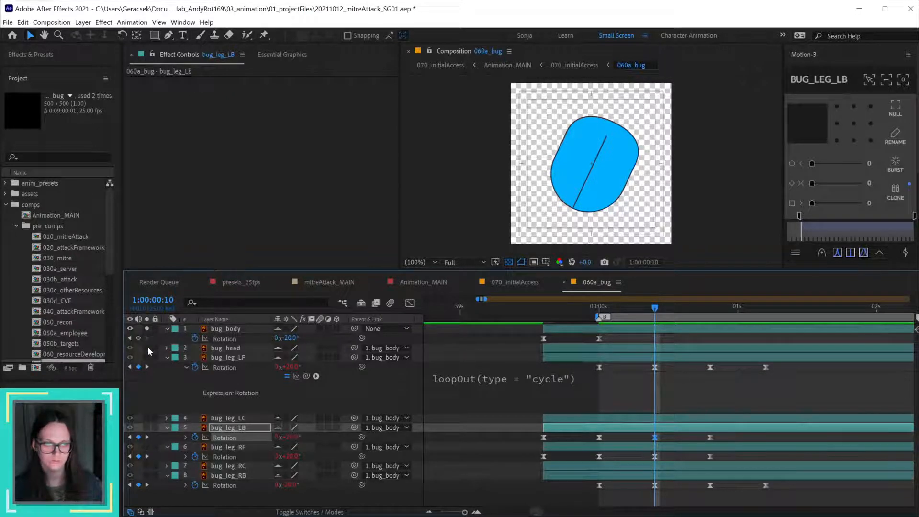
click(147, 428)
click(146, 447)
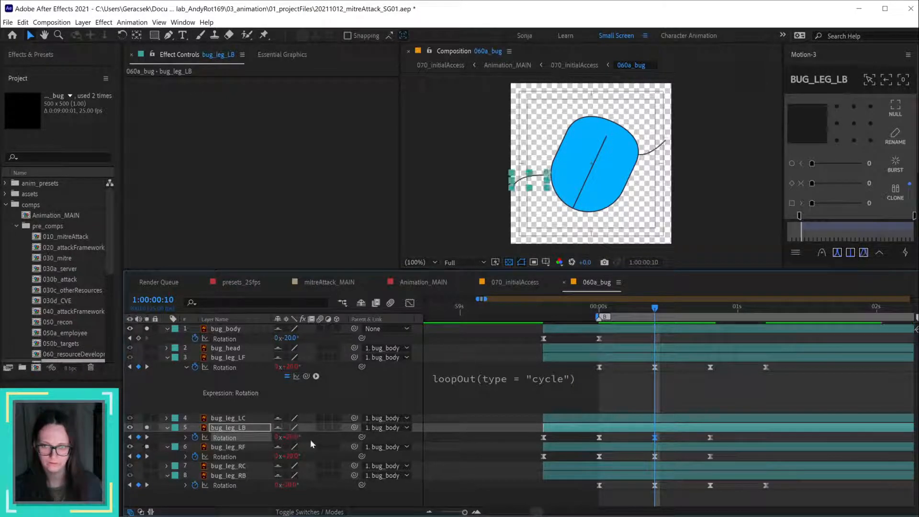
Step: Move the bug_leg_RB layer directly below bug_leg_LF in the layer stack
click(590, 449)
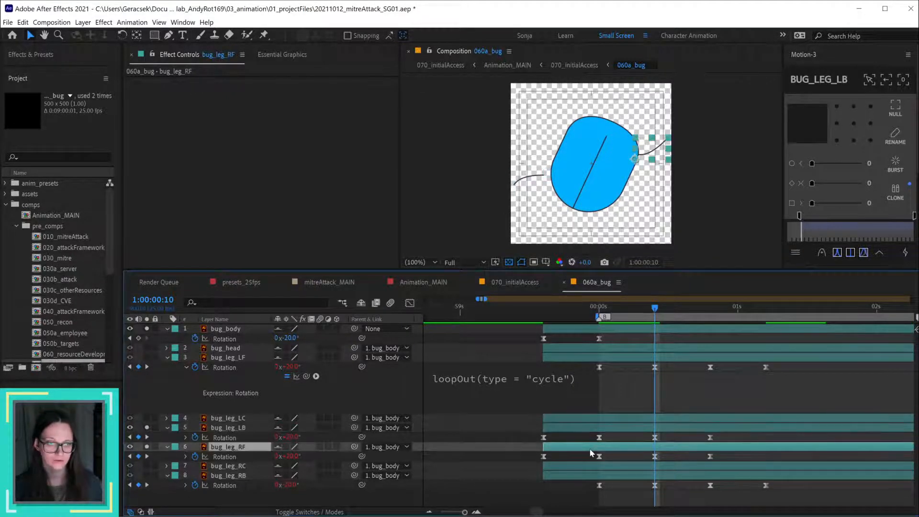
click(558, 476)
drag(249, 478, 255, 396)
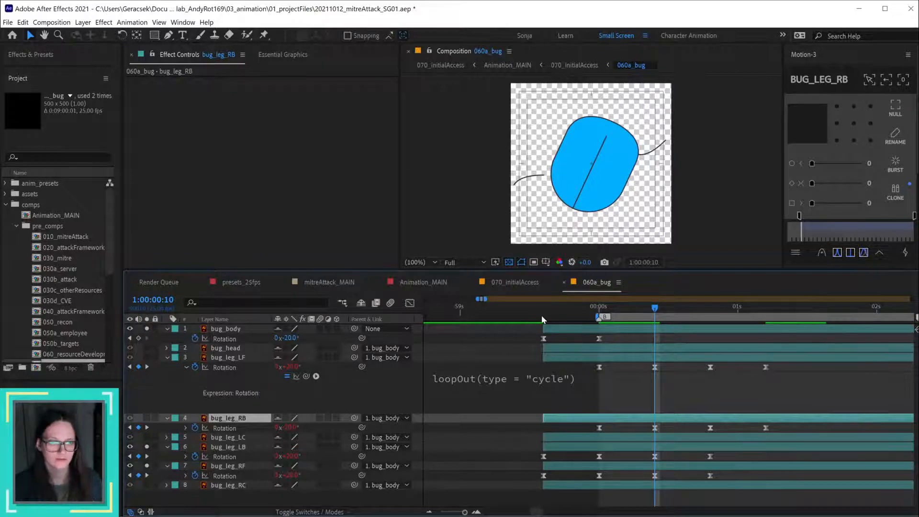
Step: Copy the 0:59:59:15 Rotation keyframes of bug_leg_RF and bug_leg_LB onto 1:00:00:20
drag(542, 315, 700, 324)
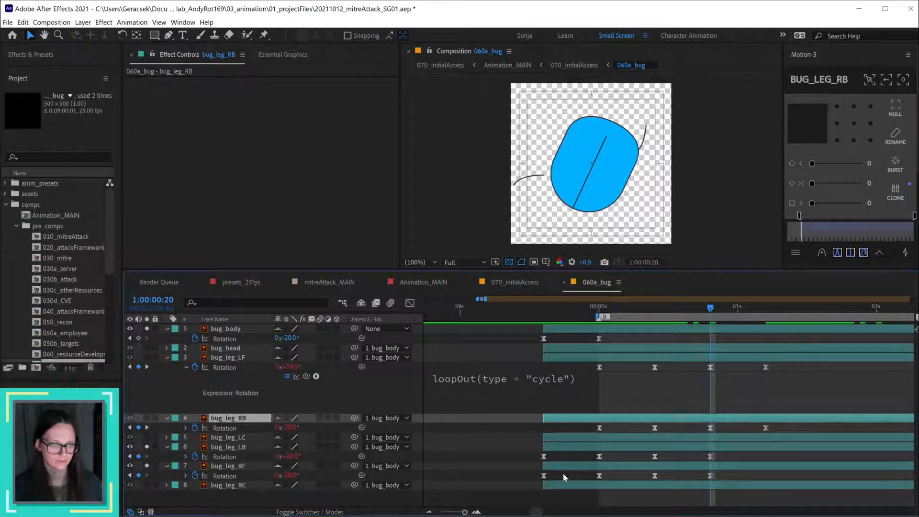
drag(564, 477, 513, 478)
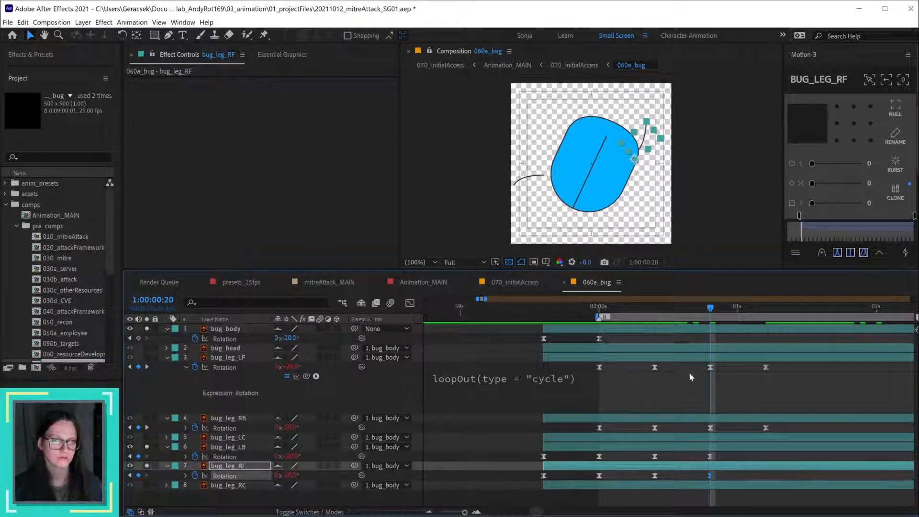
drag(550, 462, 536, 447)
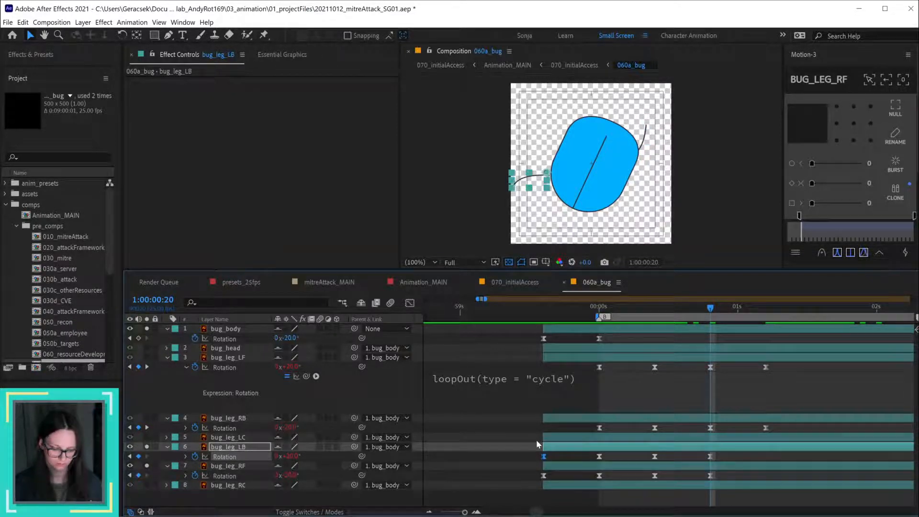
key(ctrl+v)
Step: Copy bug_body's Rotation keyframe at 0:59:59:15 onto 1:00:00:10
drag(551, 315, 653, 308)
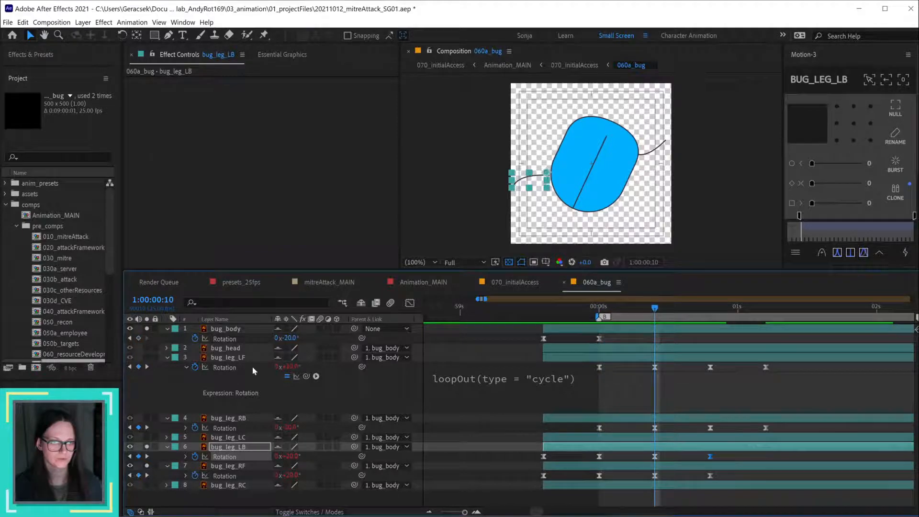
click(543, 339)
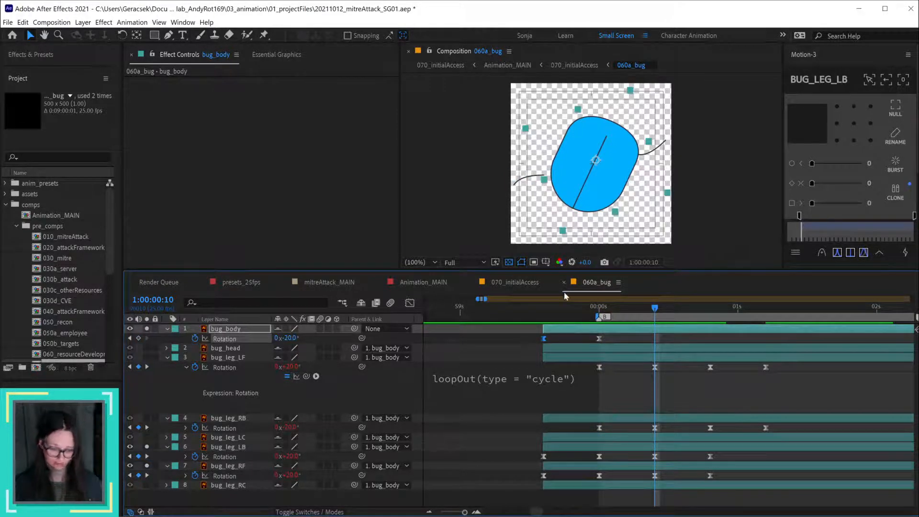
key(ctrl+v)
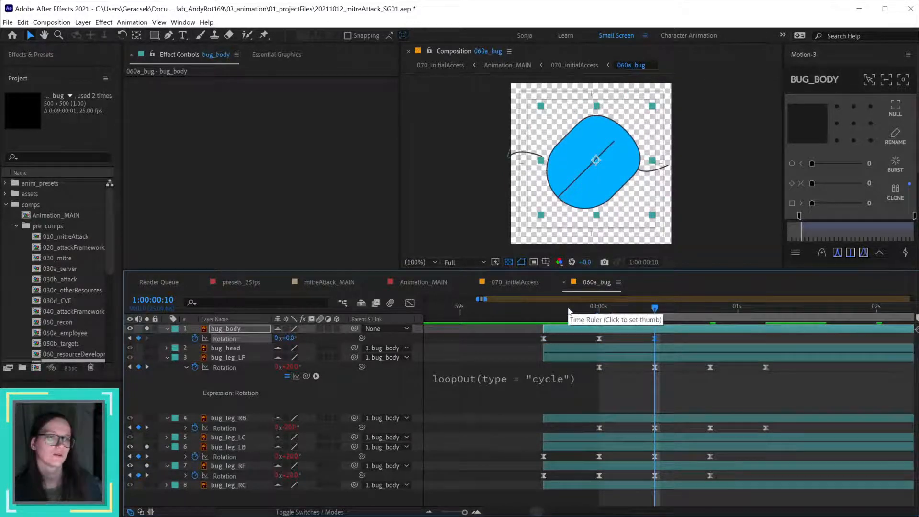
Step: Try 20° for bug_body's Rotation keyframe at 1:00:00:10 and scrub through the turn from 0:59:59:15
click(286, 339)
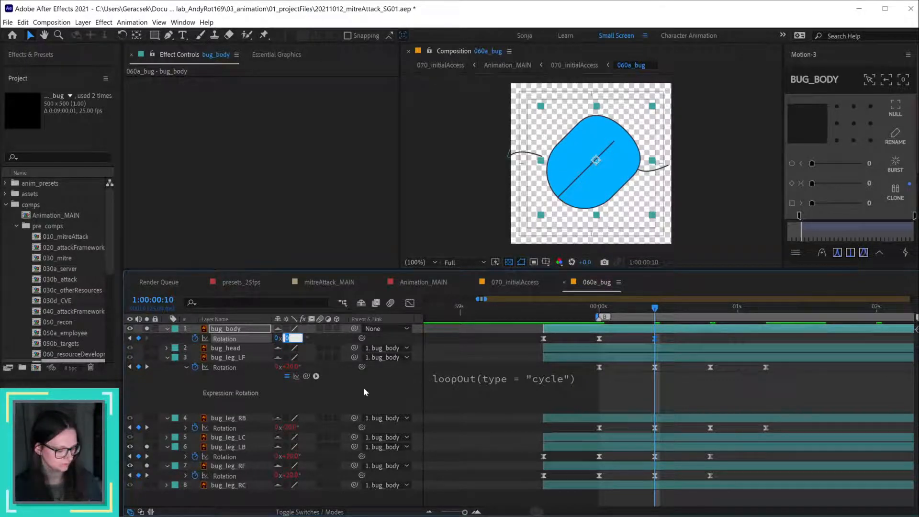
text(20)
key(Return)
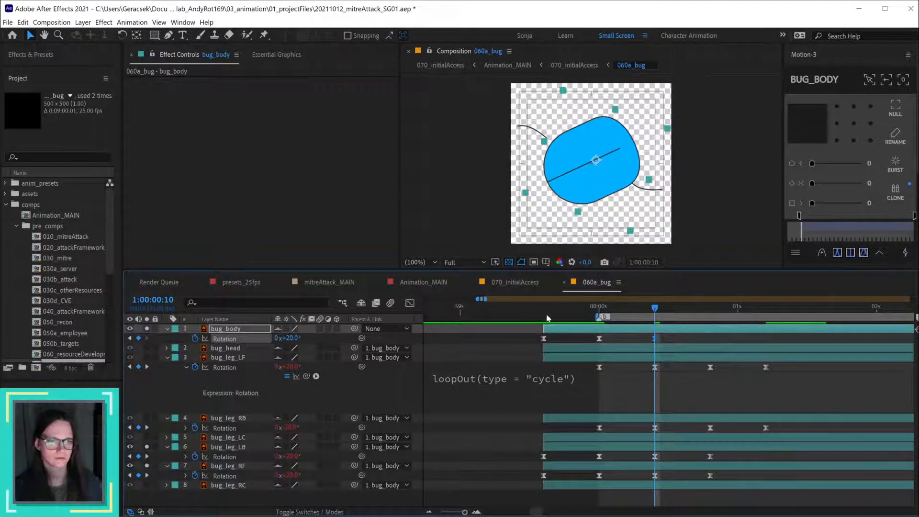
drag(549, 310, 653, 315)
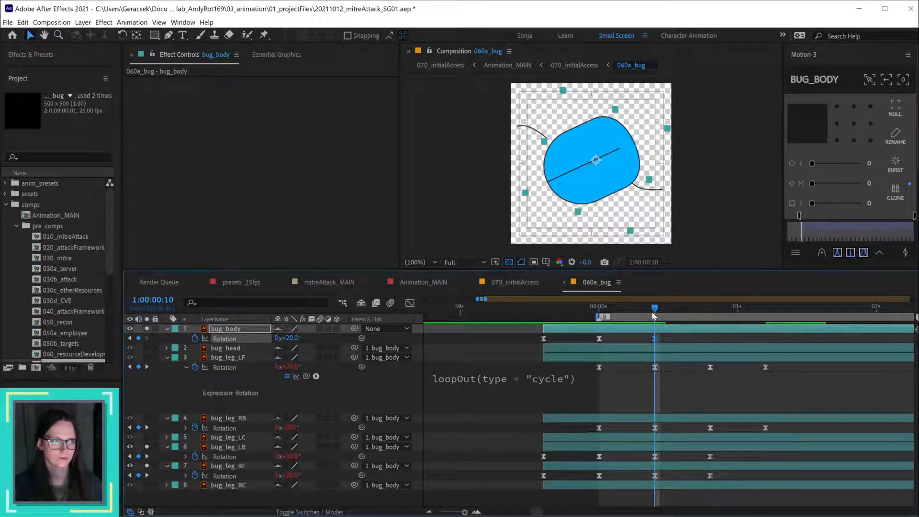
Step: Delete the 1:00:00:10 Rotation keyframes of bug_leg_LB and bug_leg_RF, and move their 1:00:00:20 keyframes to 1:00:00:10
key(Delete)
drag(727, 452, 652, 478)
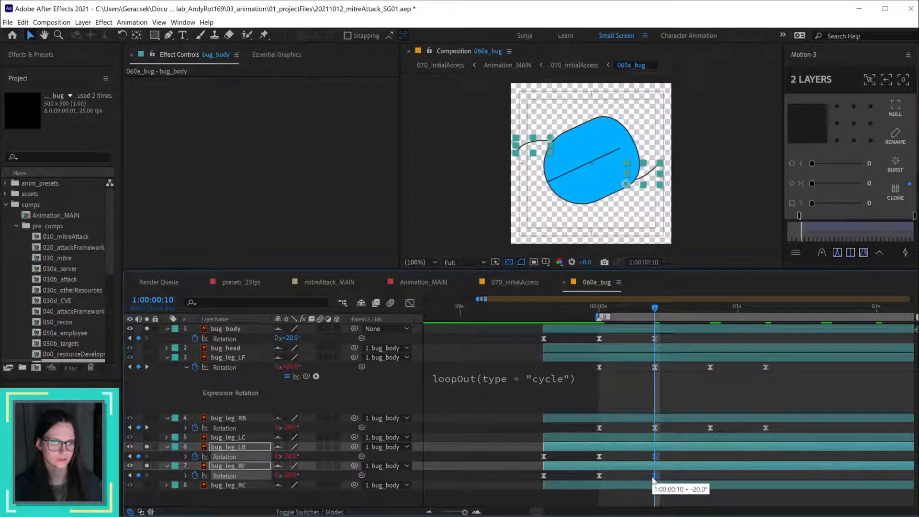
drag(564, 305, 659, 329)
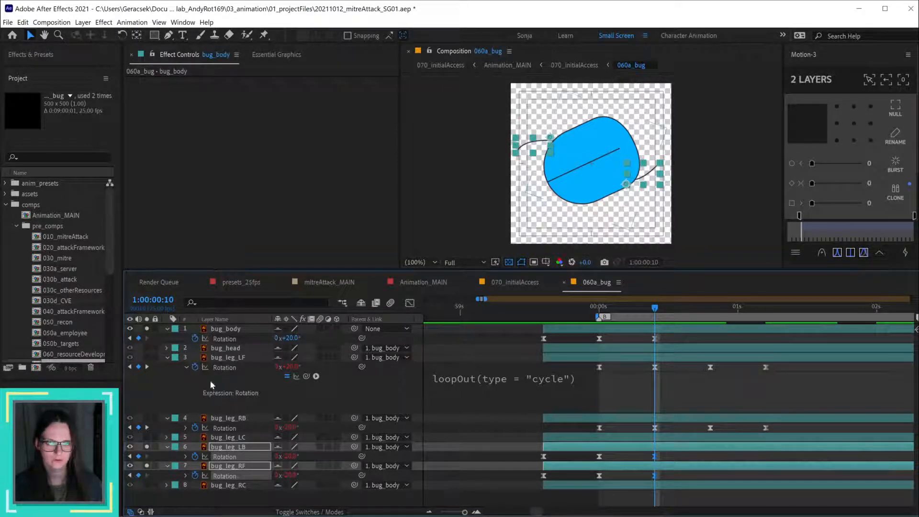
Step: Copy only the loopOut cycle expression from bug_leg_LF's Rotation and paste it onto bug_body's Rotation
right_click(227, 375)
click(276, 483)
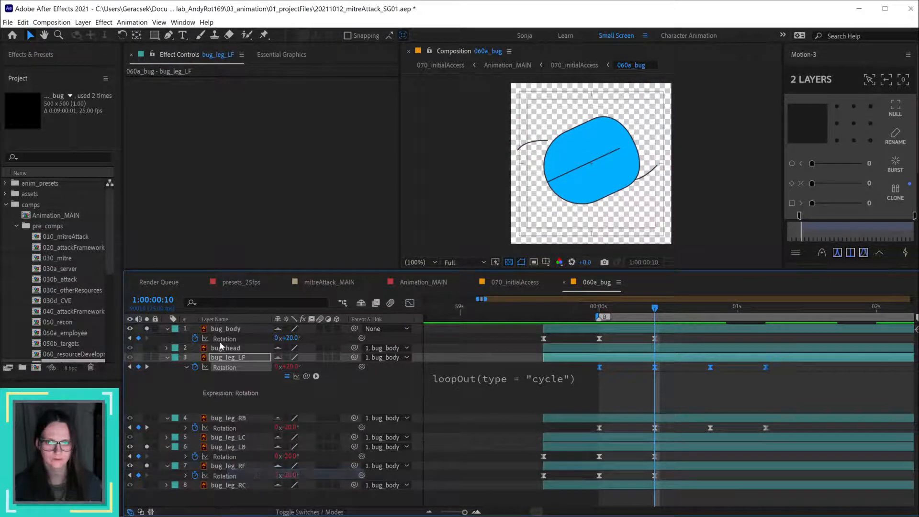
click(225, 339)
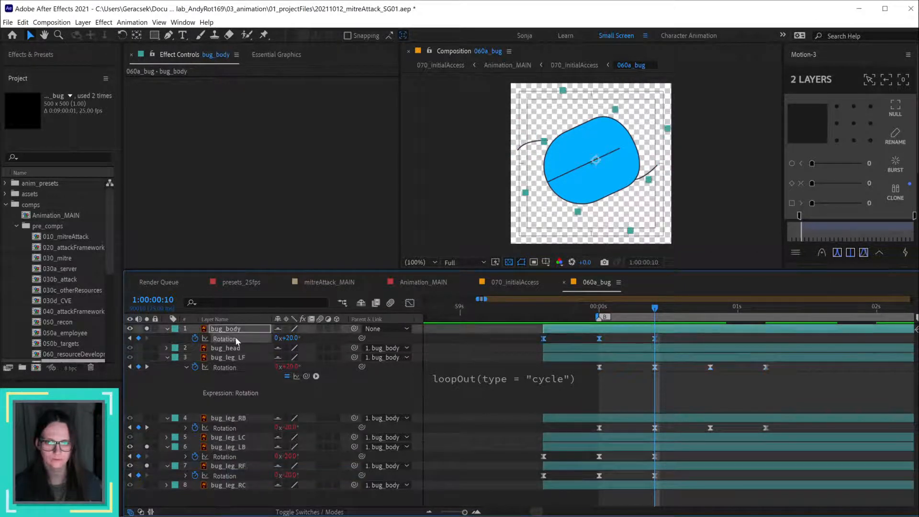
click(497, 440)
Step: Try copying bug_body's 1:00:00:10 Rotation keyframe onto 0:59:59:15, and undo it
mouse_move(541, 310)
mouse_down()
mouse_move(704, 311)
mouse_move(577, 311)
mouse_move(674, 323)
mouse_move(656, 328)
mouse_move(544, 318)
mouse_up()
click(654, 338)
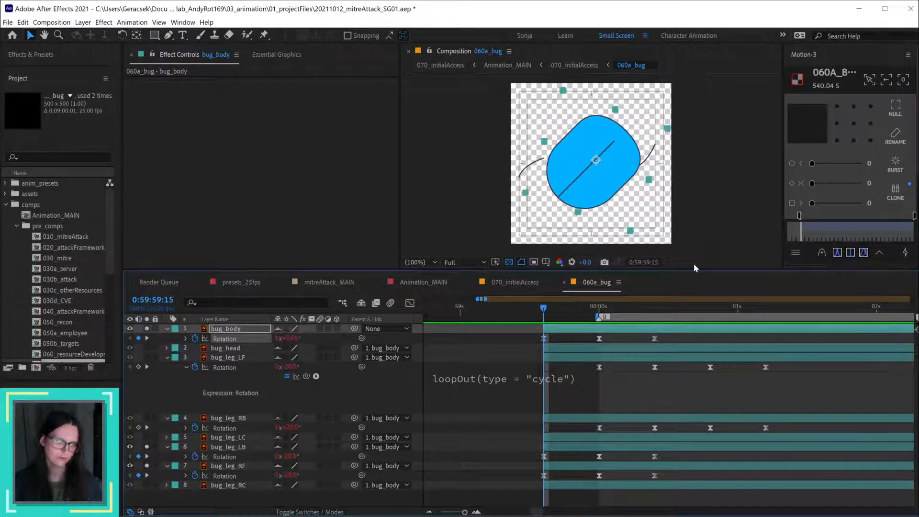
key(ctrl+v)
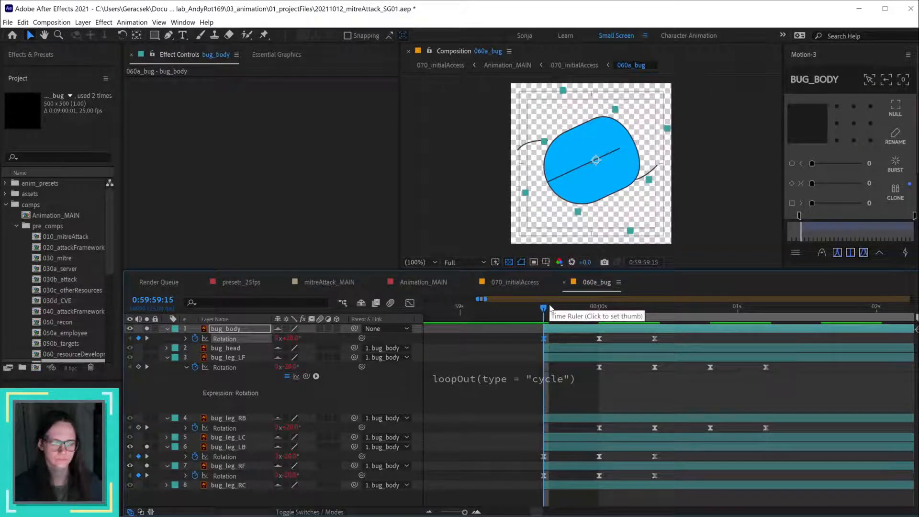
key(ctrl+z)
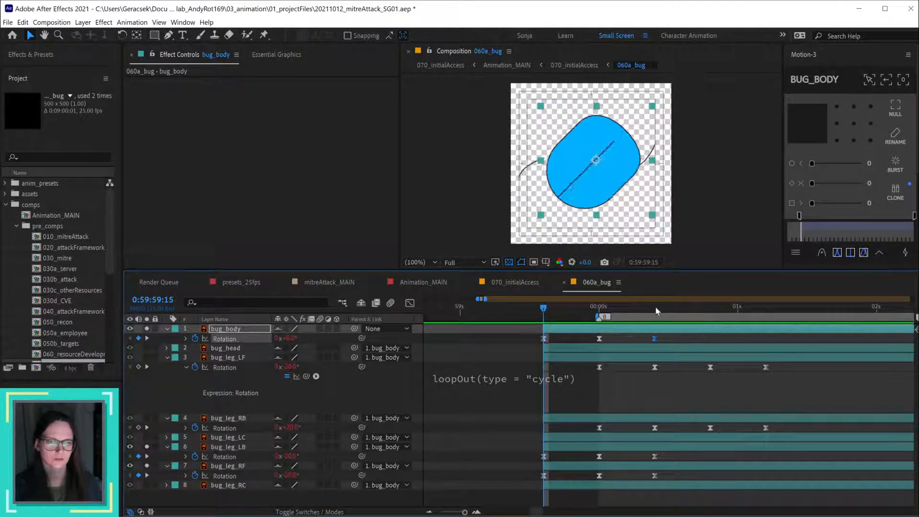
Step: Set bug_body's Rotation keyframe at 1:00:00:10 to 0° and review the looping turn from 0:59:59:15
click(656, 311)
click(291, 338)
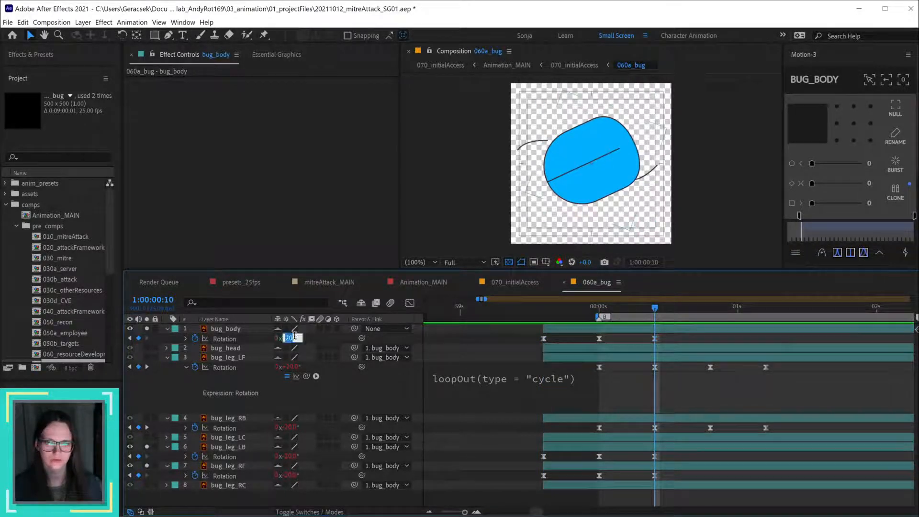
text(0)
key(Return)
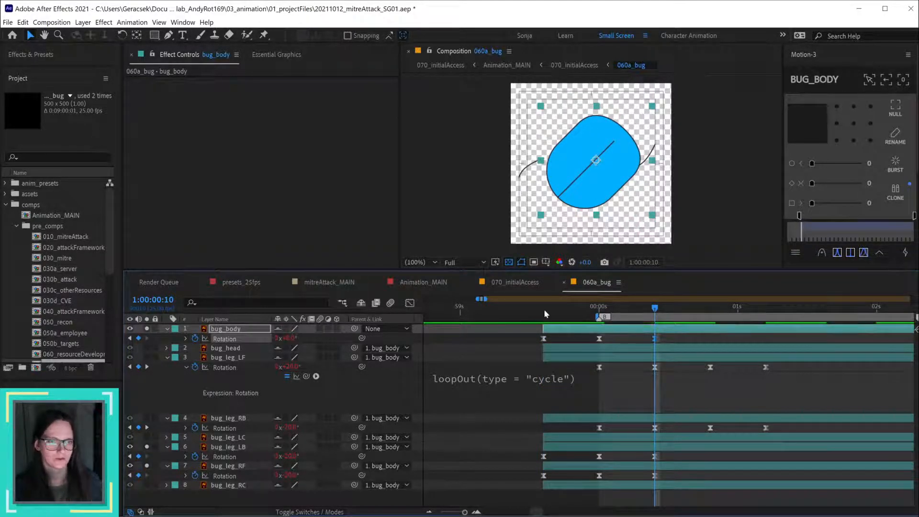
mouse_move(545, 313)
mouse_down()
mouse_move(809, 311)
mouse_move(587, 305)
mouse_move(876, 311)
mouse_move(543, 306)
mouse_up()
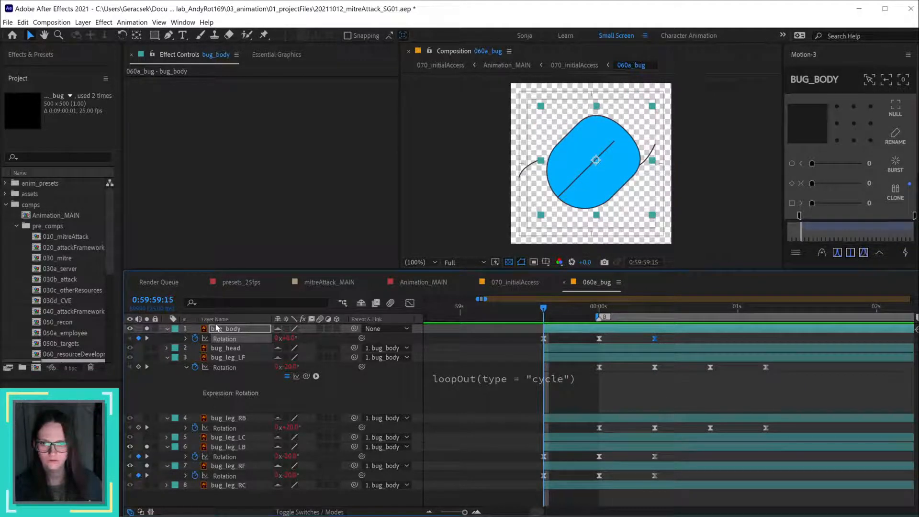
Step: Solo bug_leg_RB and bug_leg_LF in place of bug_leg_LB and bug_leg_RF, and check their motion from 0:59:59:15 to 1:00:00:05
click(147, 447)
click(147, 465)
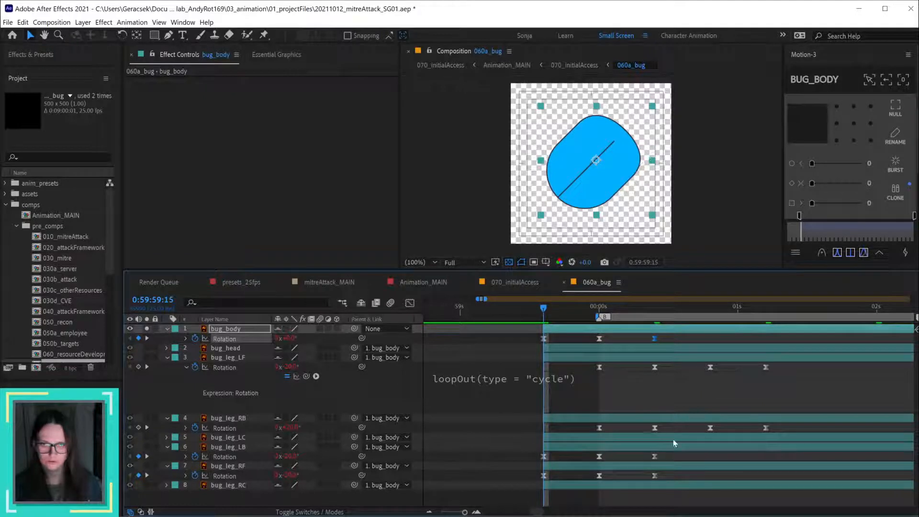
click(146, 418)
click(146, 357)
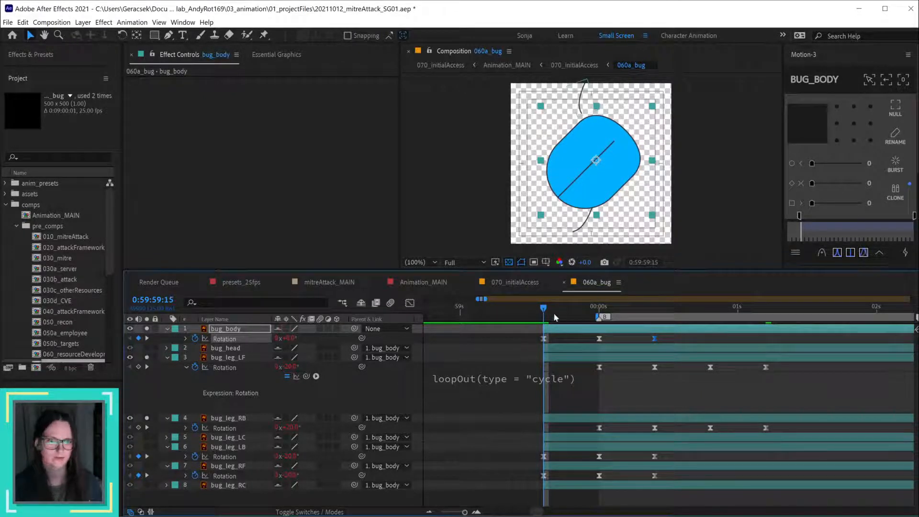
drag(544, 309, 600, 311)
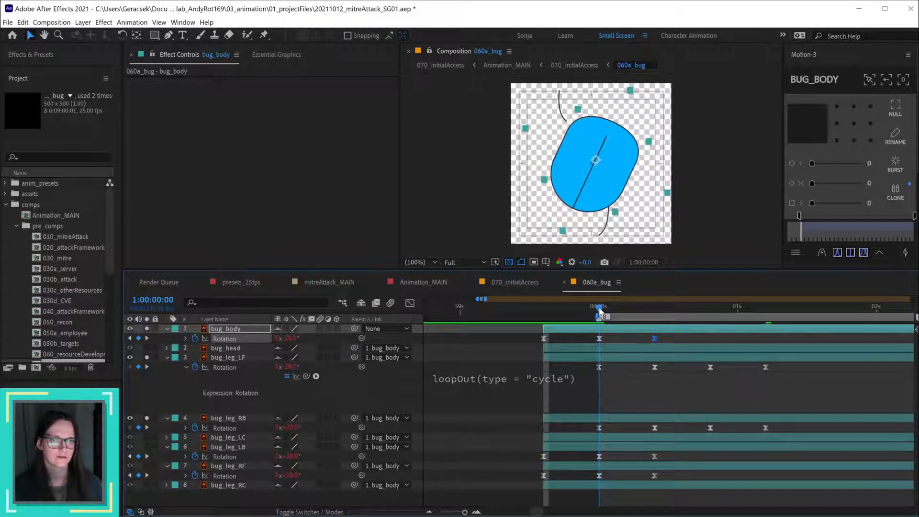
drag(602, 312, 627, 311)
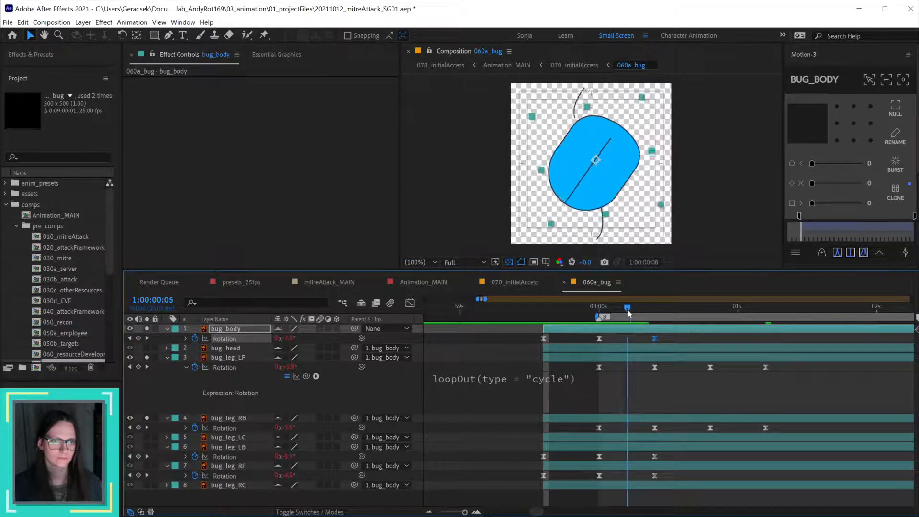
click(606, 238)
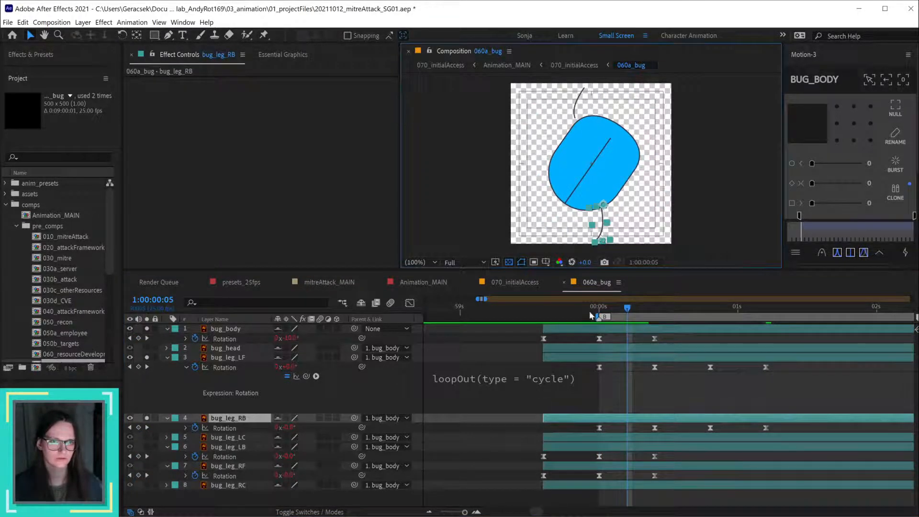
Step: Time-reverse bug_leg_LF's Rotation keyframes at 1:00:00:00 and 1:00:00:10, and check the leg's motion up to 1:00:00:20
drag(624, 311, 651, 311)
click(654, 358)
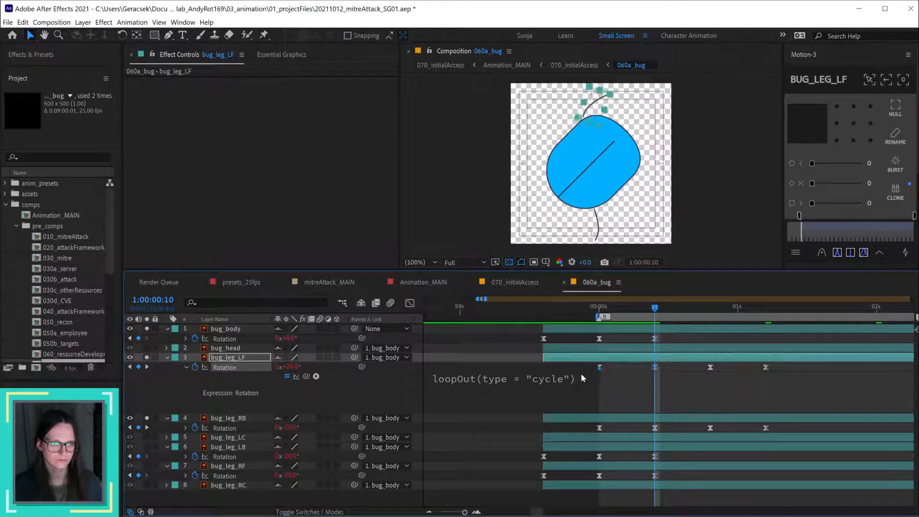
right_click(599, 368)
mouse_move(688, 481)
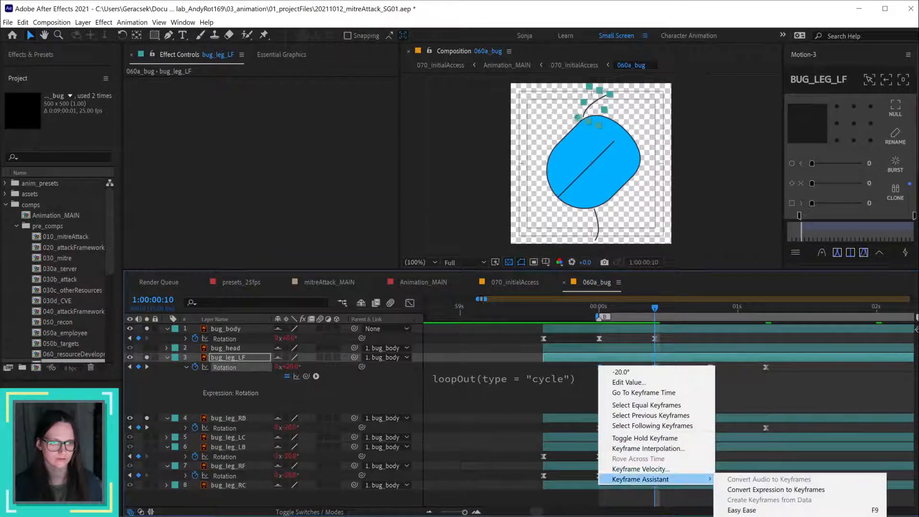
click(759, 516)
drag(600, 307, 703, 316)
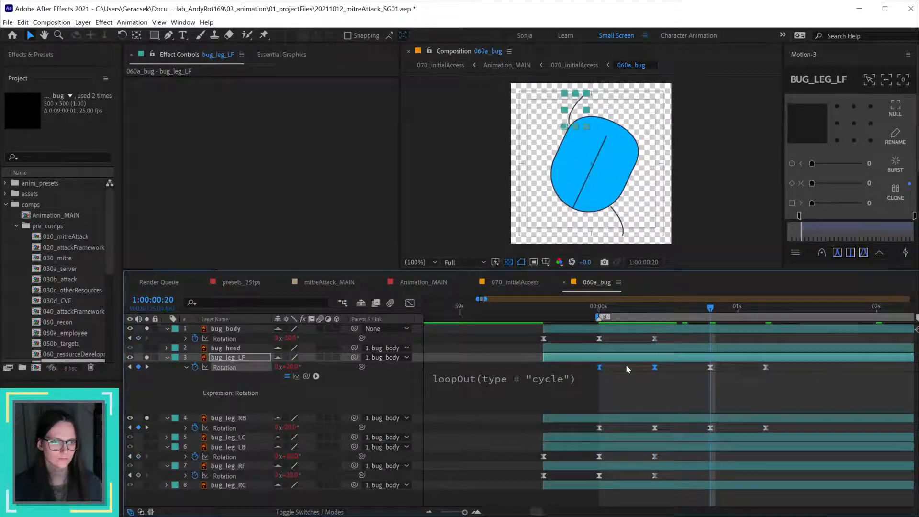
Step: Copy the 1:00:00:00 Rotation keyframes of bug_leg_LF and bug_leg_RB onto 1:00:00:20, and delete both legs' 1:00:01:05 keyframes
click(586, 369)
click(599, 367)
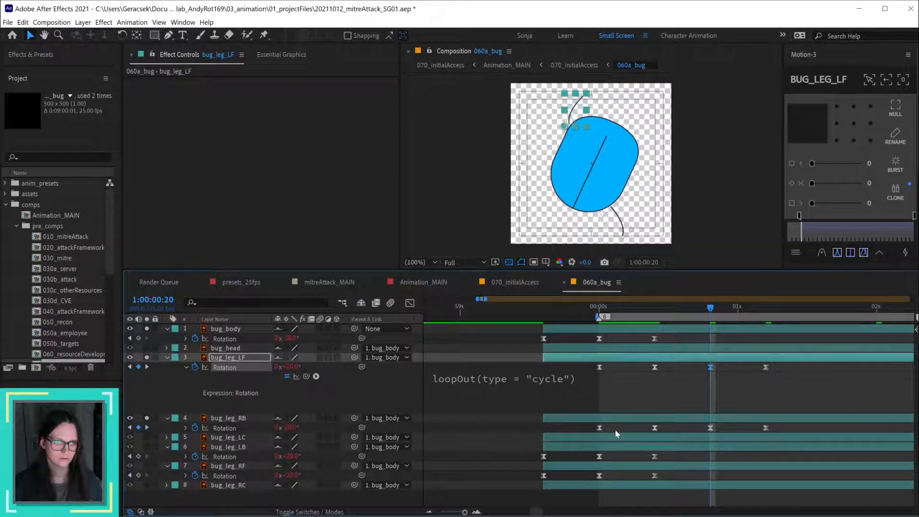
drag(613, 428, 582, 436)
drag(732, 359, 757, 433)
key(ctrl+z)
key(Delete)
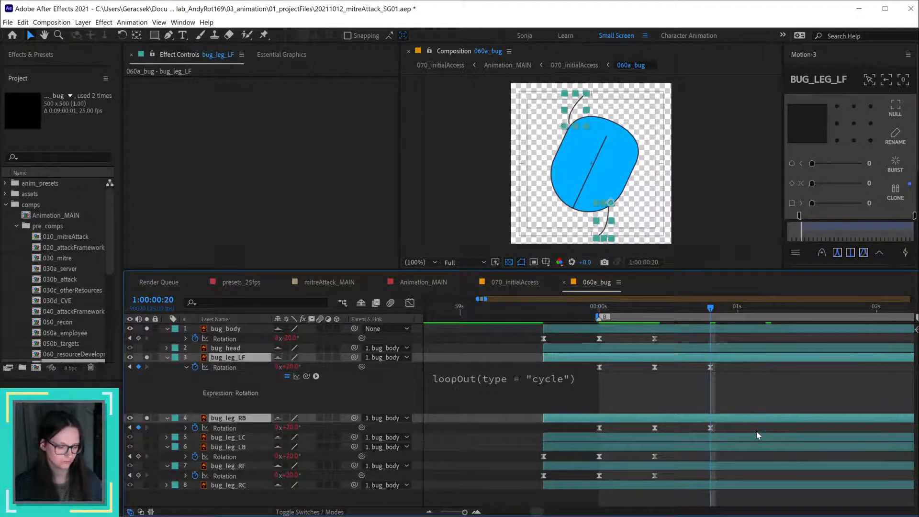
Step: Turn off solo for bug_leg_LF, bug_leg_RB and bug_body, and review the whole bug's motion from 1:00:00:00
drag(604, 311, 711, 328)
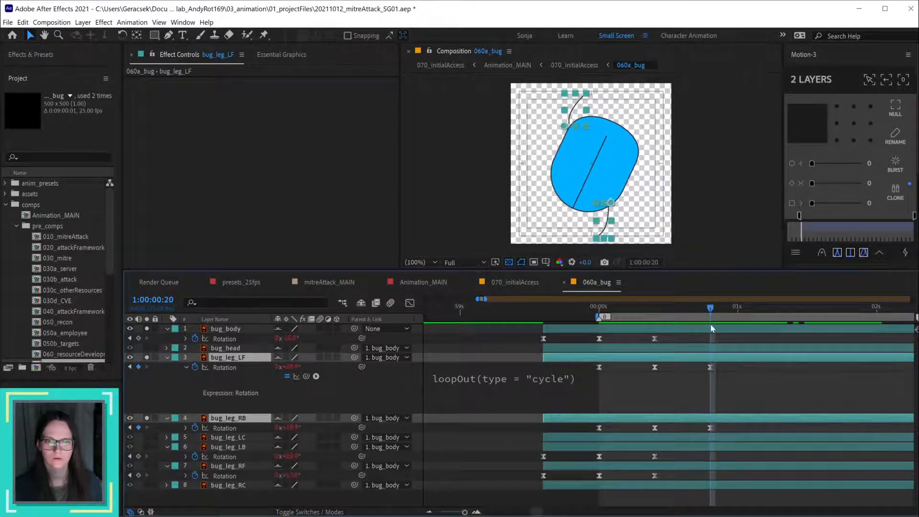
click(146, 357)
click(146, 418)
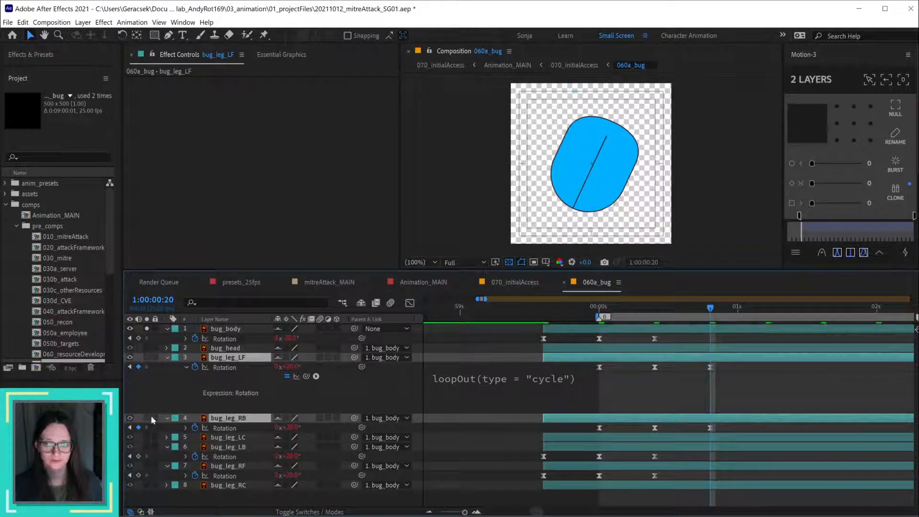
click(147, 329)
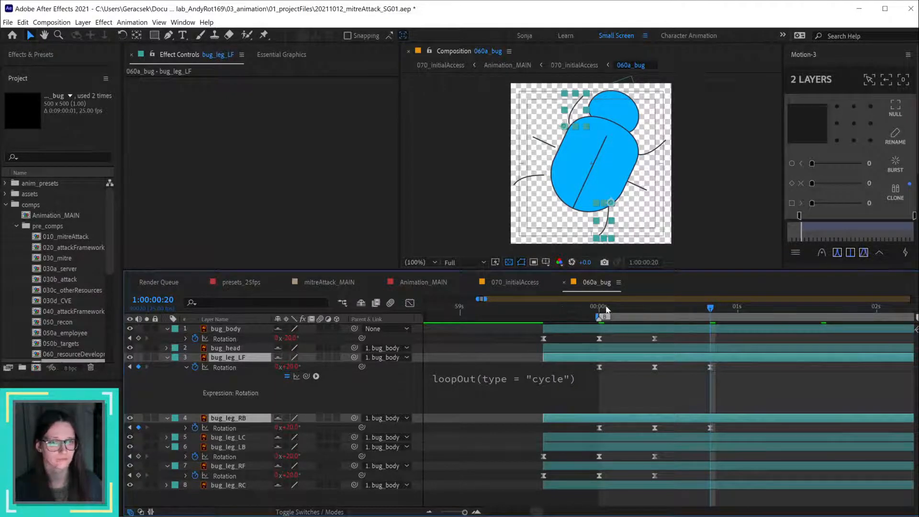
drag(603, 308, 494, 334)
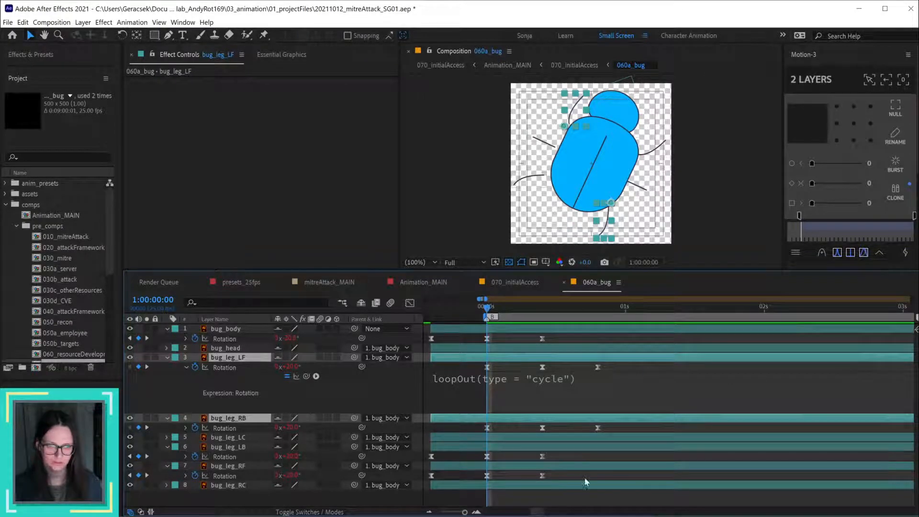
Step: Reorder bug_leg_LC in the layer stack so it sits directly above bug_leg_RC
scroll(558, 489, left, 2)
click(644, 188)
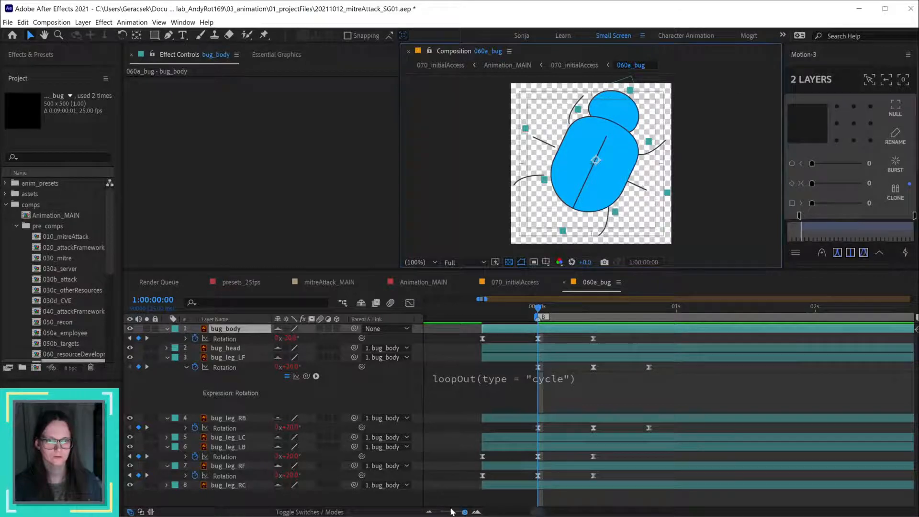
click(431, 497)
click(238, 486)
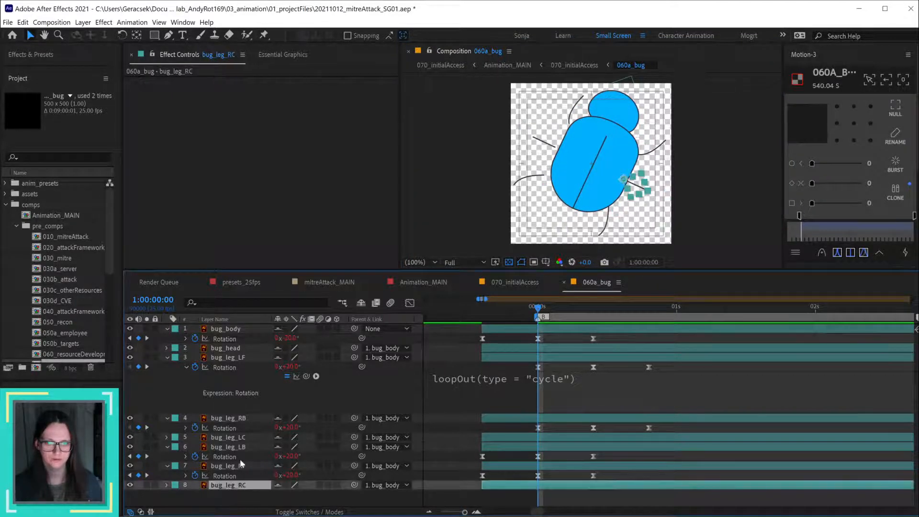
click(242, 438)
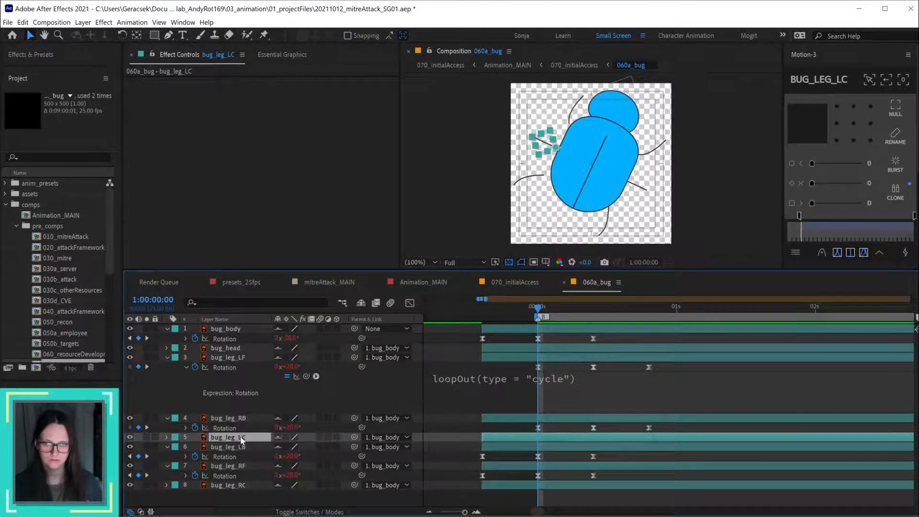
drag(241, 438, 242, 481)
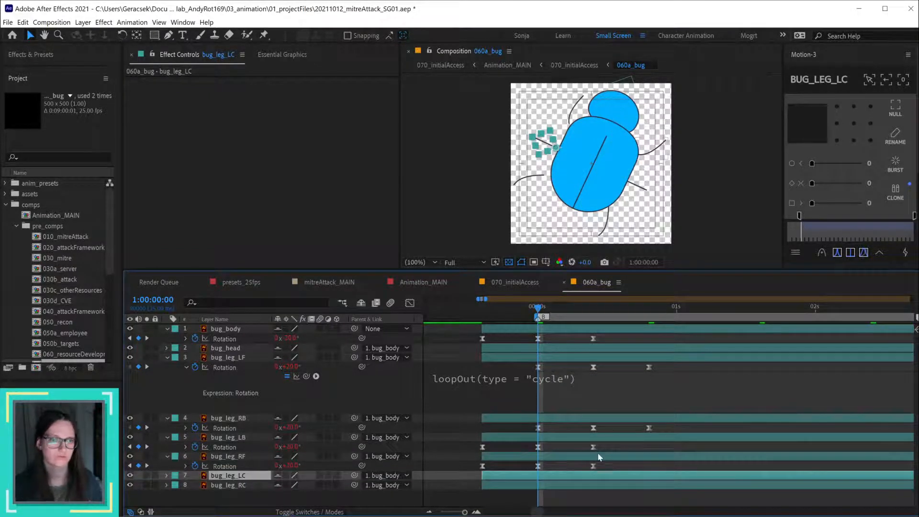
Step: Copy bug_leg_LF's looping Rotation animation and paste it onto bug_leg_LC and bug_leg_RC at 1:00:00:00
click(630, 184)
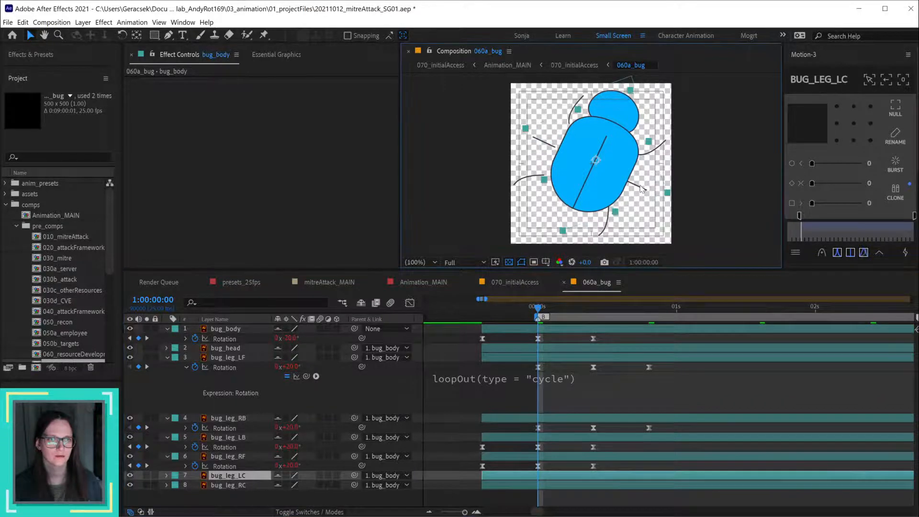
click(240, 486)
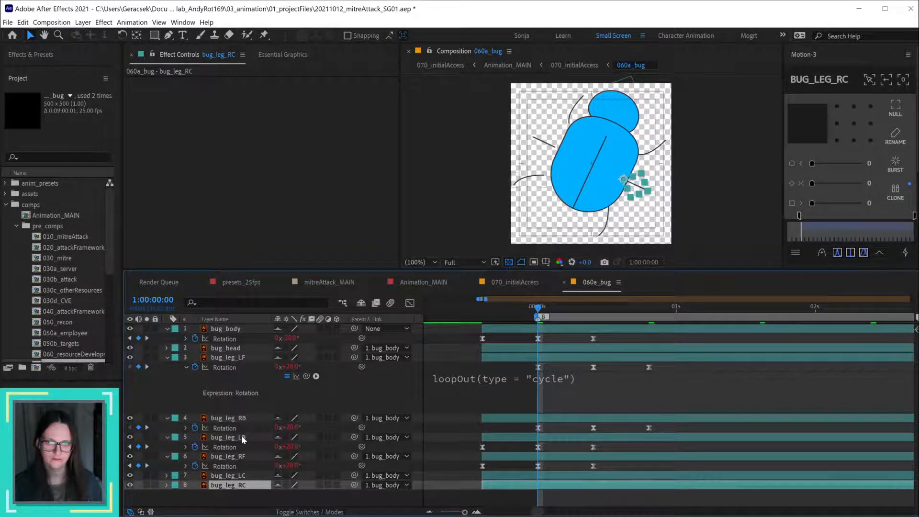
click(244, 358)
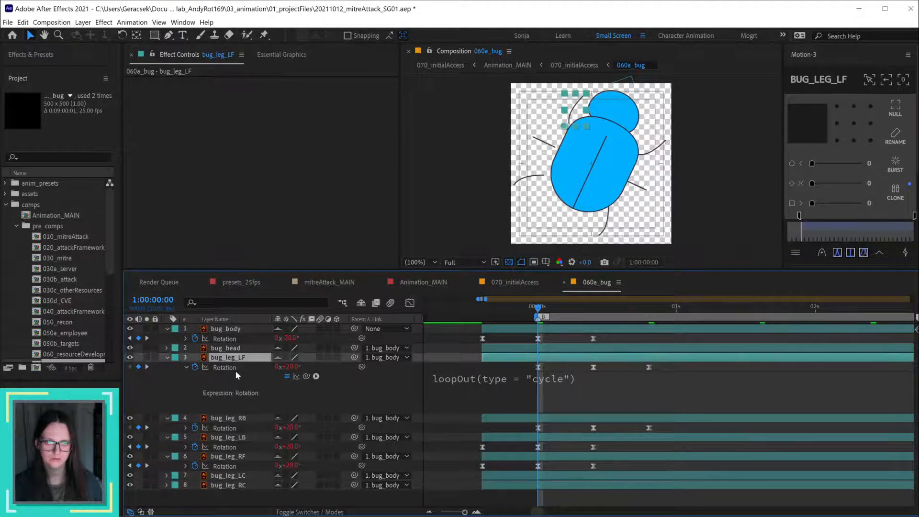
click(236, 368)
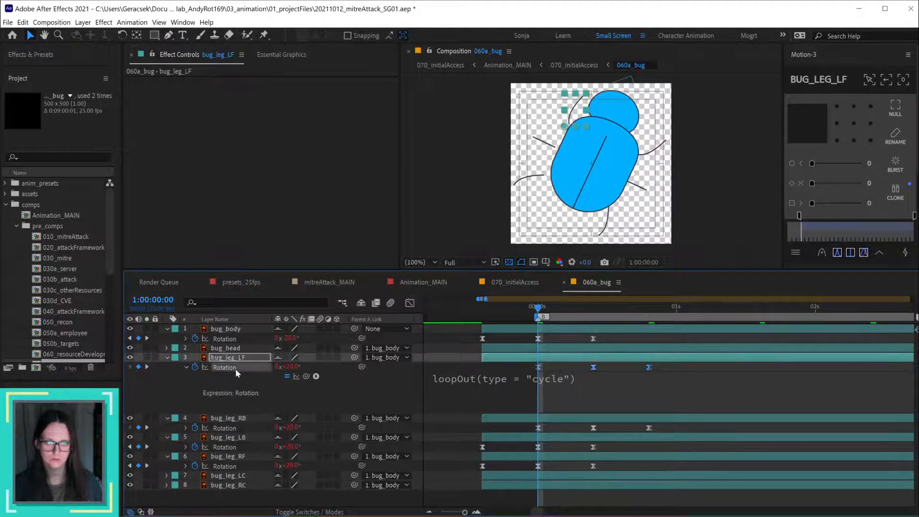
click(544, 477)
key(ctrl+v)
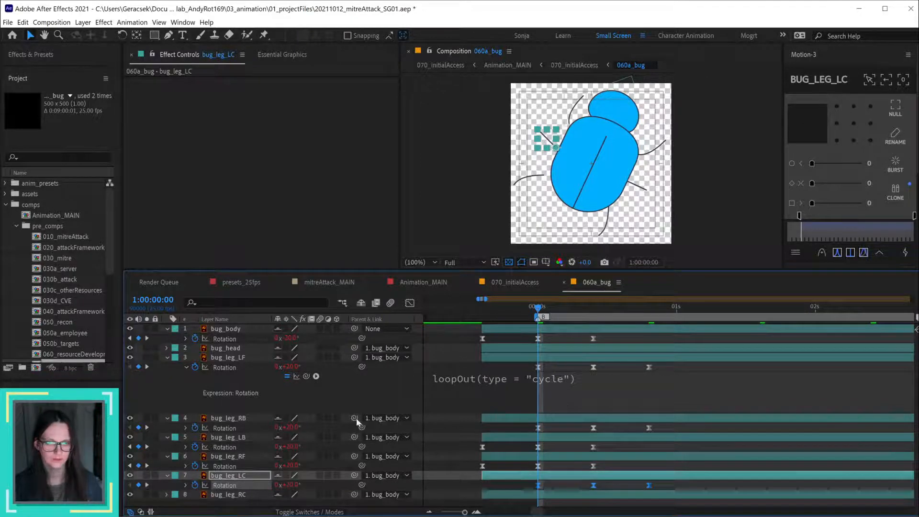
click(241, 495)
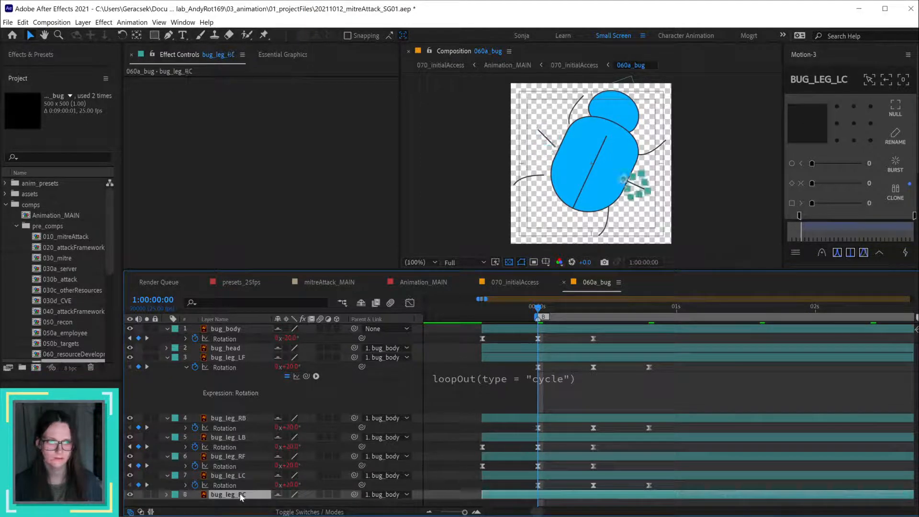
key(Return)
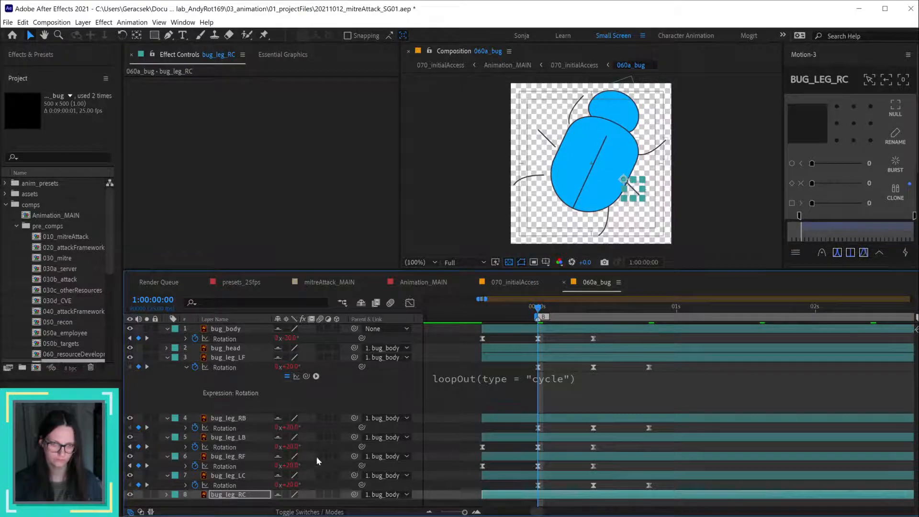
Step: Paste bug_leg_RF's Rotation animation onto bug_leg_LC at 0:59:59:15, and delete bug_leg_LC's leftover 1:00:00:20 keyframe
click(243, 475)
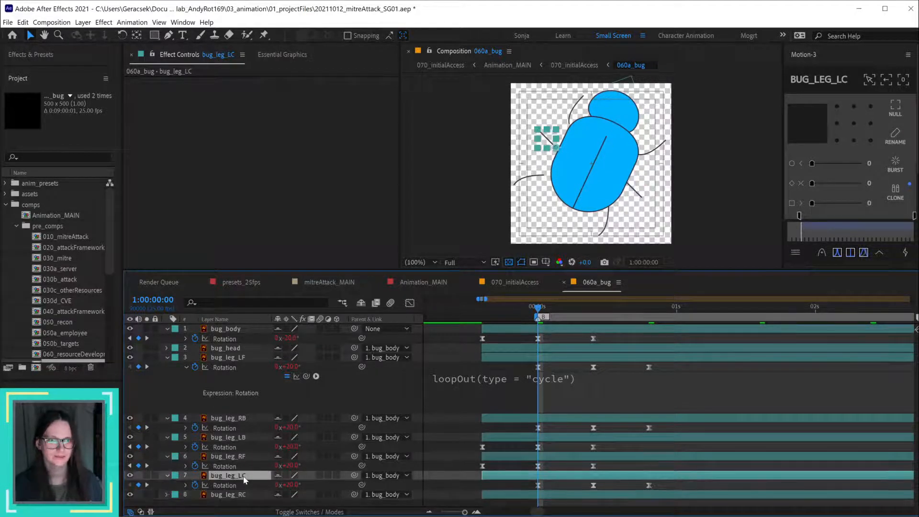
click(660, 146)
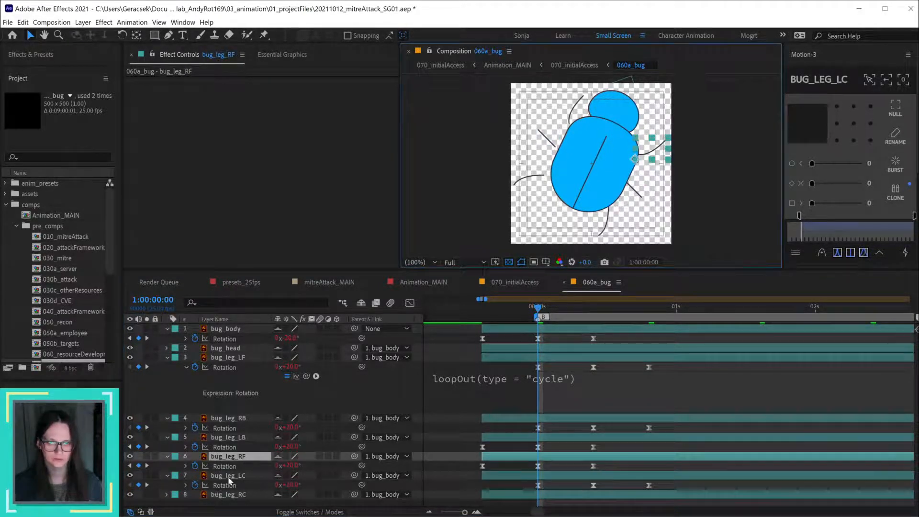
click(236, 465)
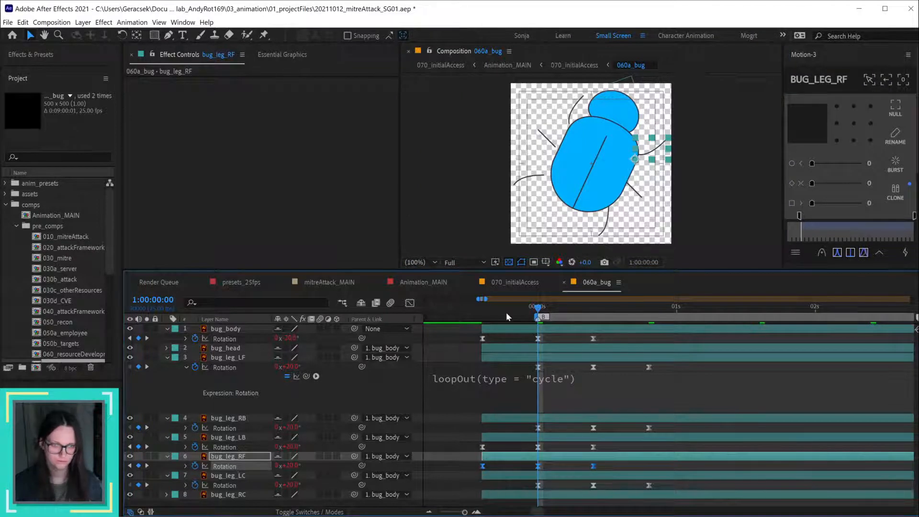
drag(507, 312, 482, 312)
click(527, 477)
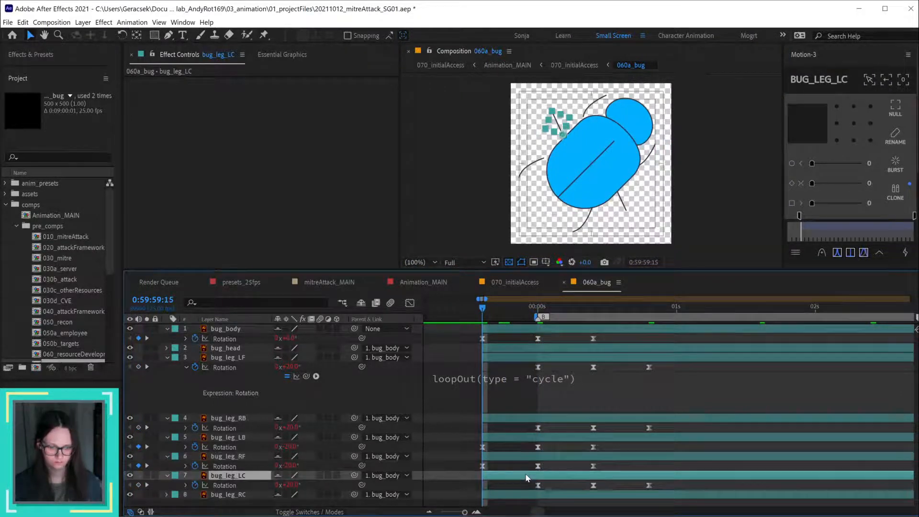
key(ctrl+v)
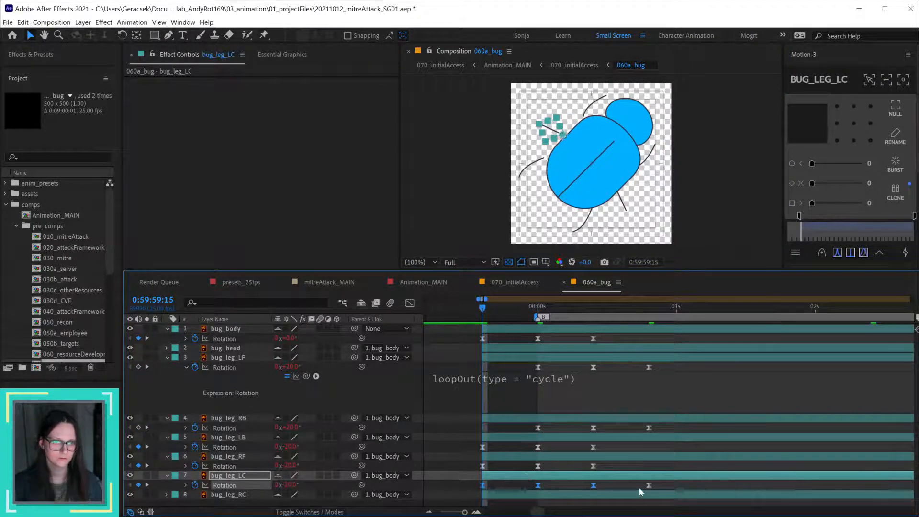
drag(640, 485, 662, 489)
key(Delete)
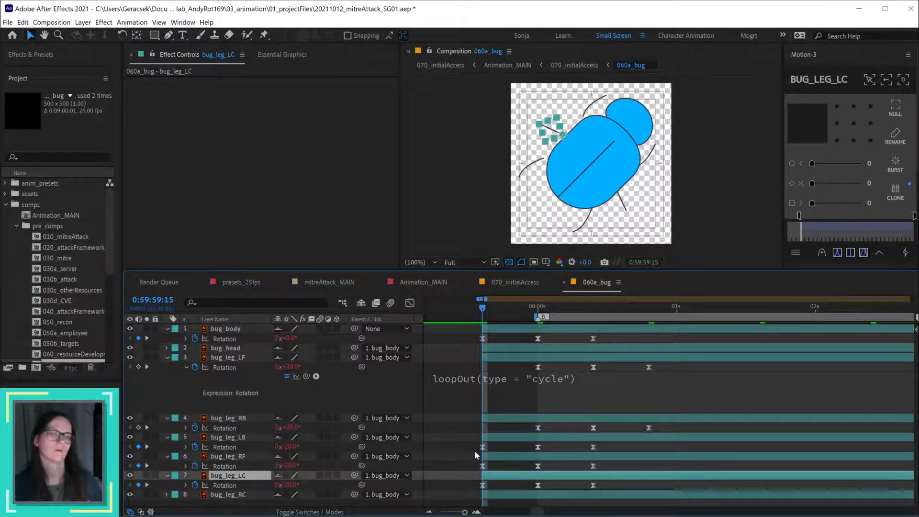
Step: Review the six-legged walk in 060a_bug, and check the bug crawling out from behind the door in 070_initialAccess
click(434, 423)
drag(505, 304, 710, 328)
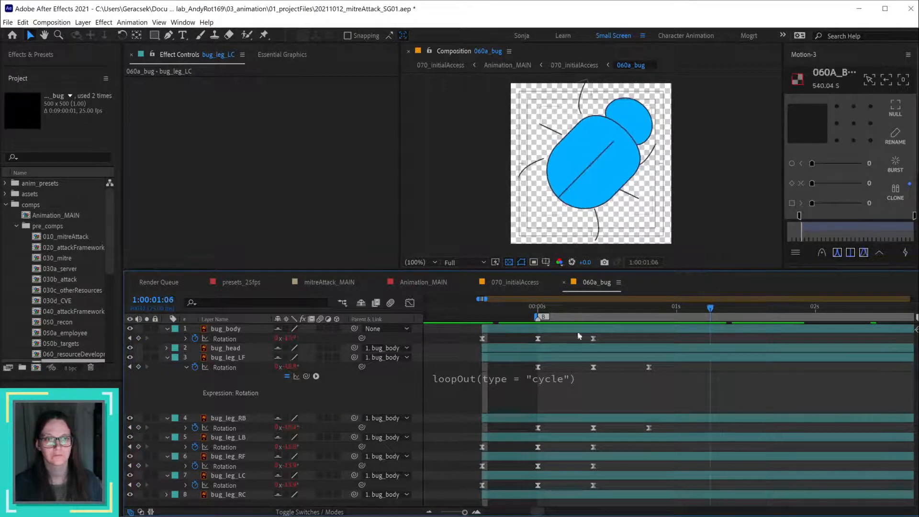
click(518, 282)
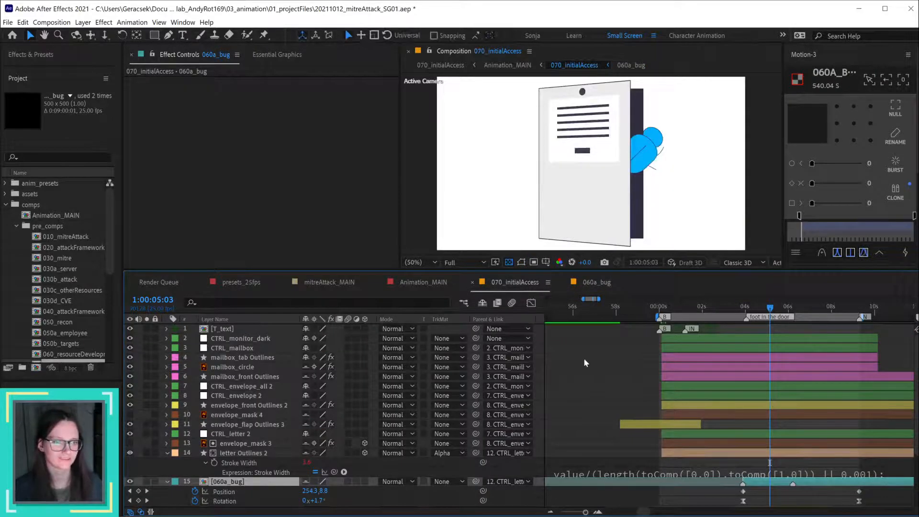
drag(745, 311, 792, 330)
drag(824, 489, 712, 369)
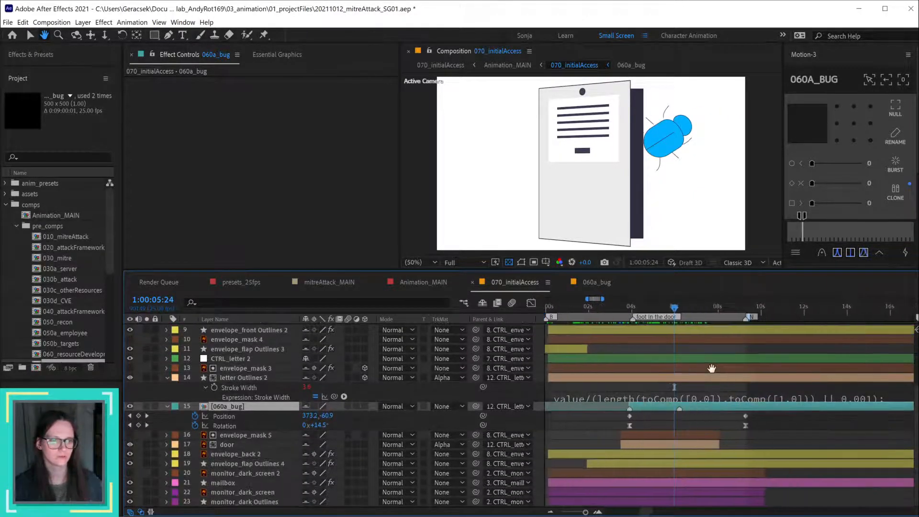
key(v)
drag(632, 305, 674, 315)
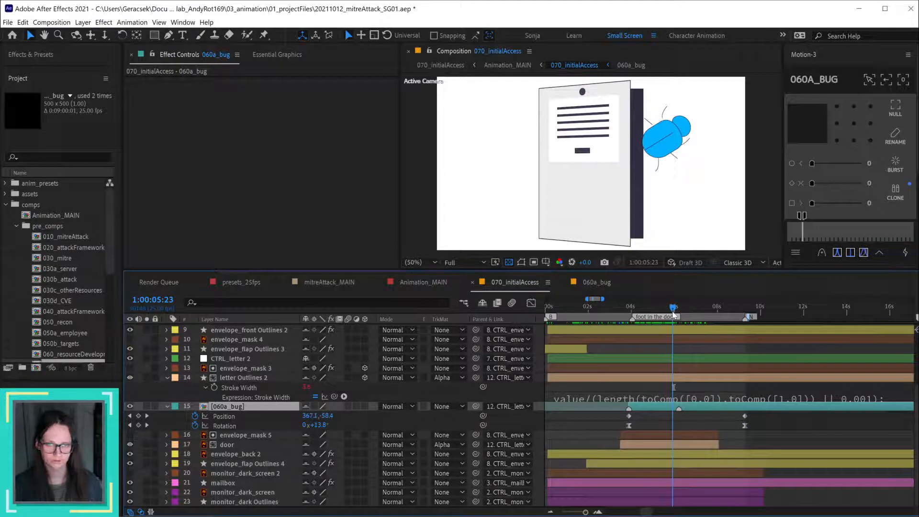
Step: Add a Position keyframe for 060a_bug at 1:00:04:07, move it onto 1:00:03:22 and set its X position to 151.7
drag(673, 313, 638, 312)
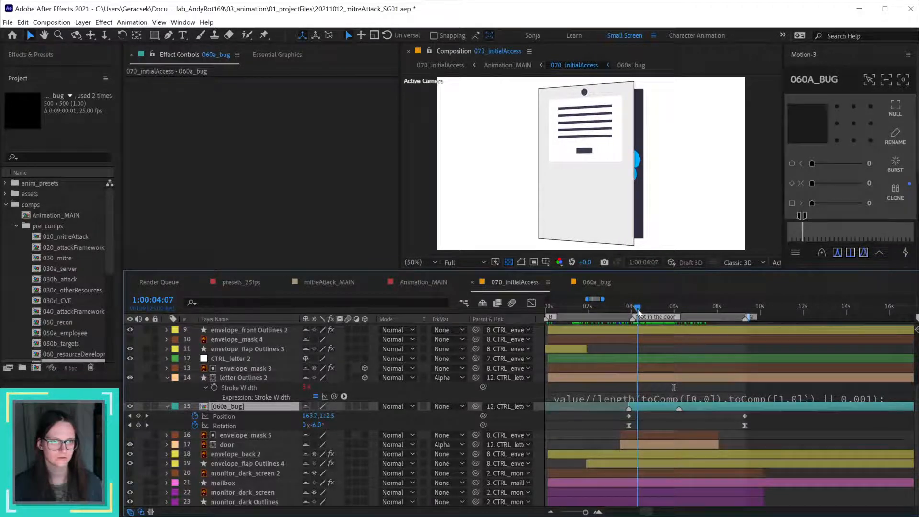
click(138, 416)
drag(638, 416, 629, 416)
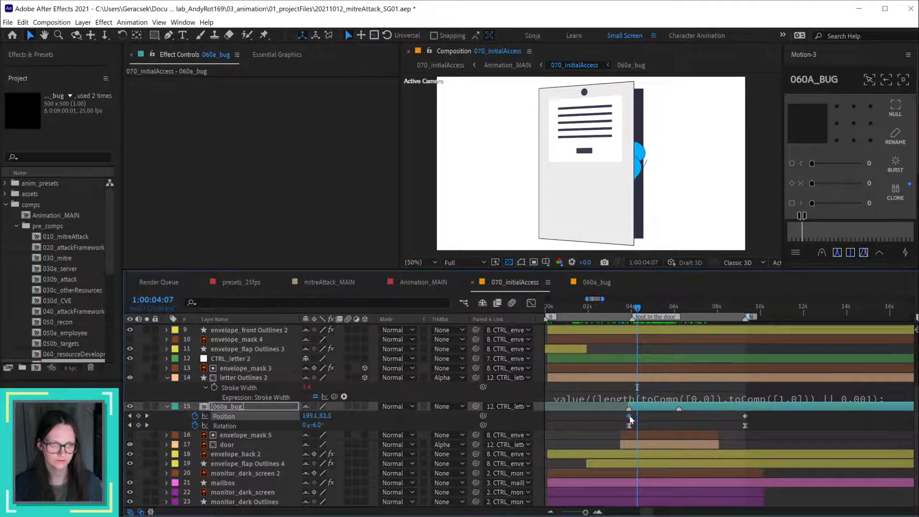
click(630, 310)
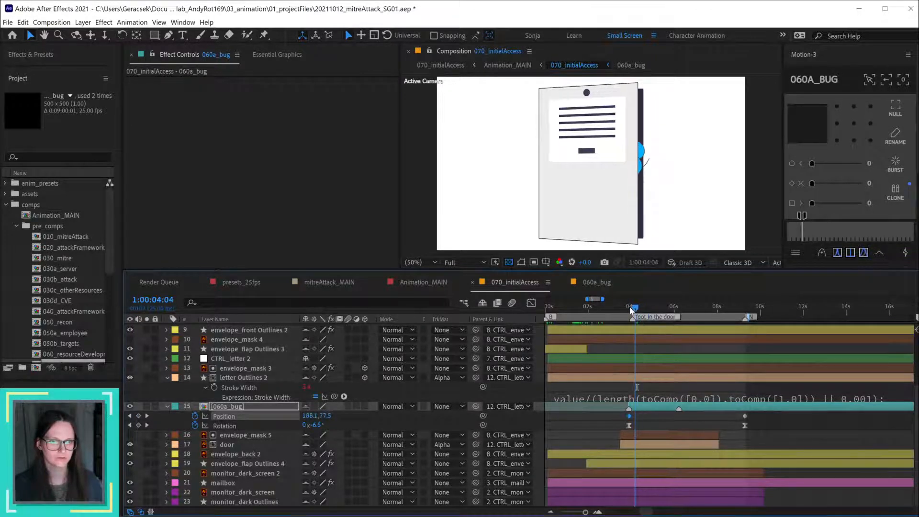
drag(631, 310, 628, 310)
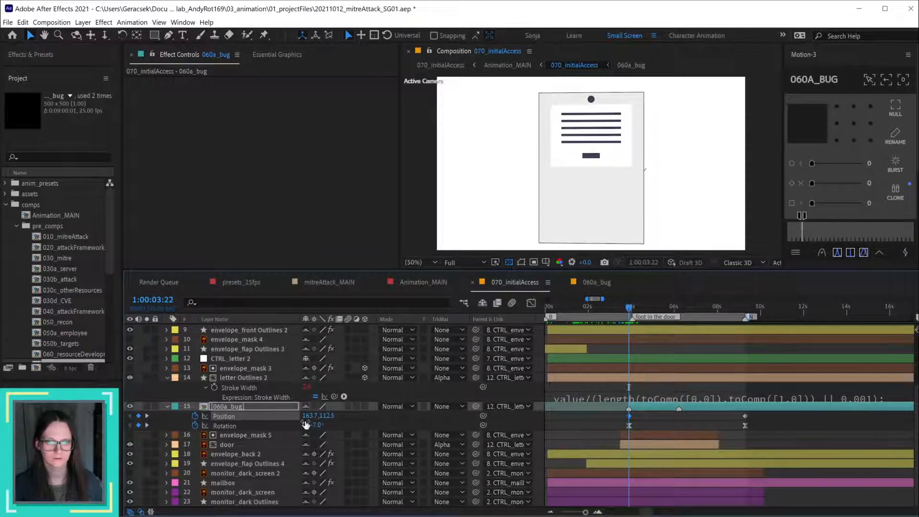
mouse_move(311, 416)
mouse_down()
mouse_move(330, 416)
mouse_move(307, 416)
mouse_up()
key(ctrl+z)
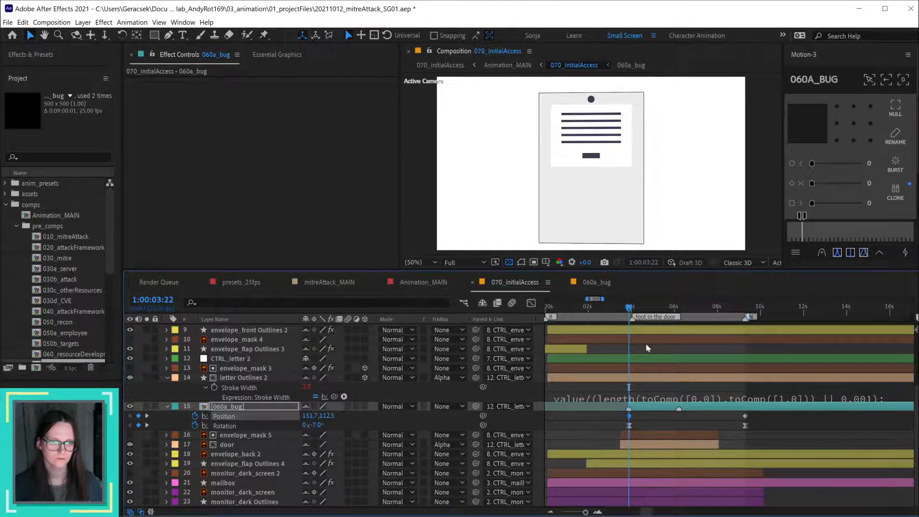
Step: Shift the 060a_bug layer with its keyframes five frames later, so its first keyframes sit at 1:00:04:02
mouse_move(630, 307)
mouse_down()
mouse_move(643, 307)
mouse_move(633, 308)
mouse_up()
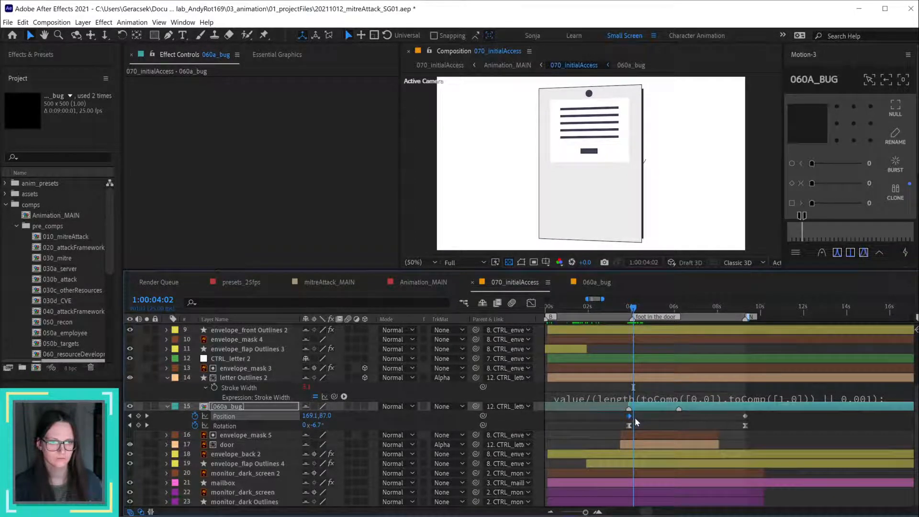
key(alt+Page_Down)
key(alt+Page_Down)
key(alt+Page_Down)
key(alt+Page_Down)
key(alt+Page_Down)
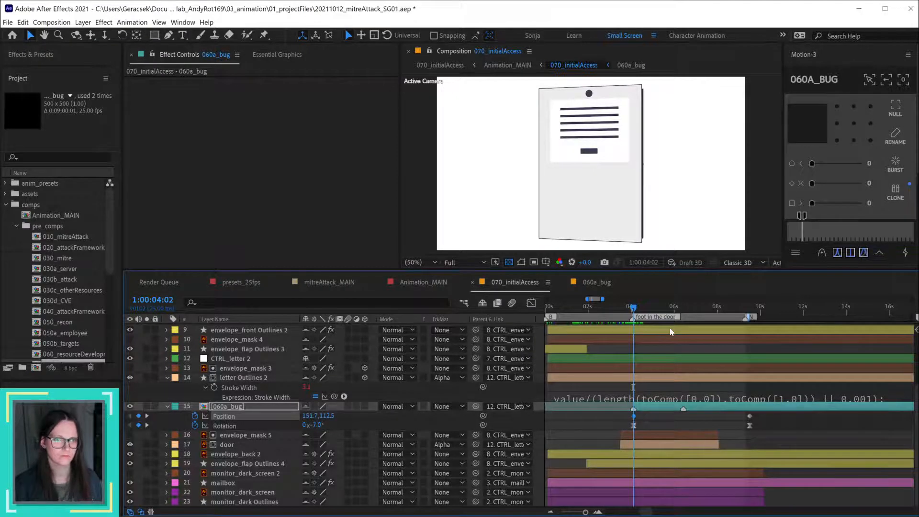
Step: Set 060a_bug's X position to 150 at the 1:00:04:02 Position keyframe
click(556, 430)
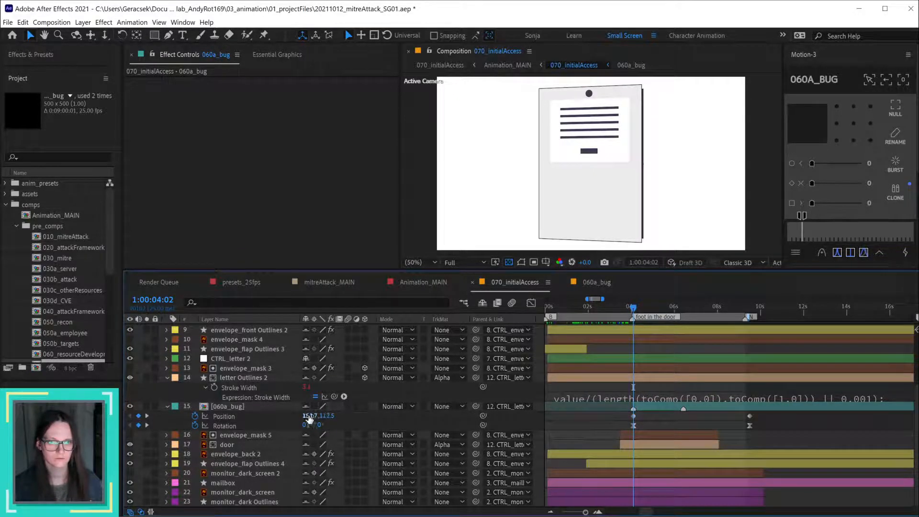
drag(309, 419, 305, 416)
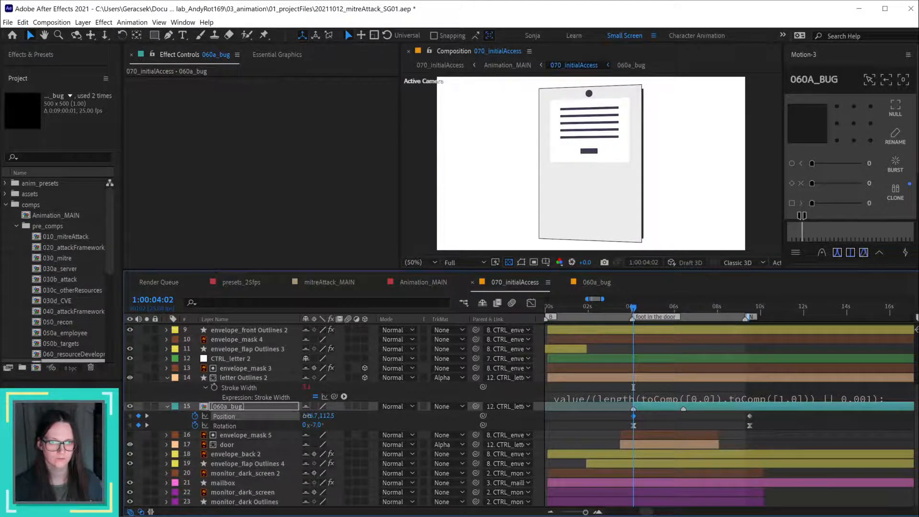
click(308, 416)
text(150)
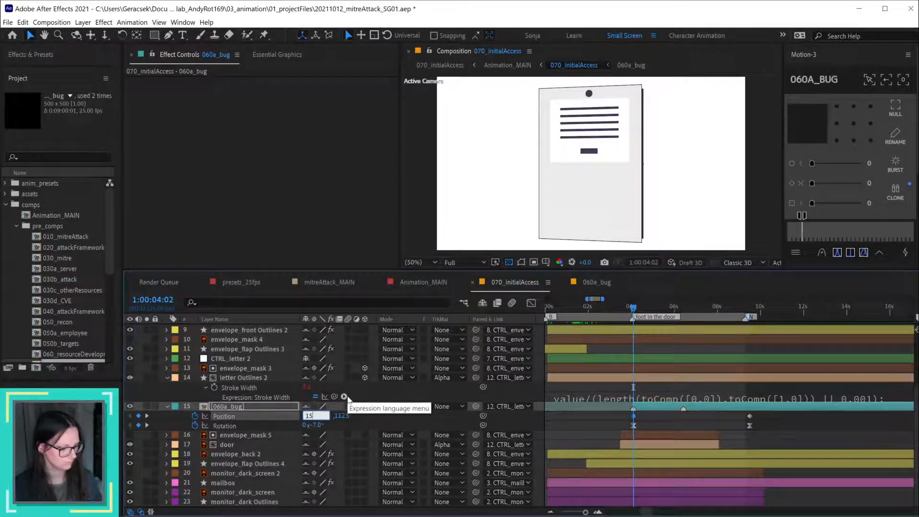
key(Return)
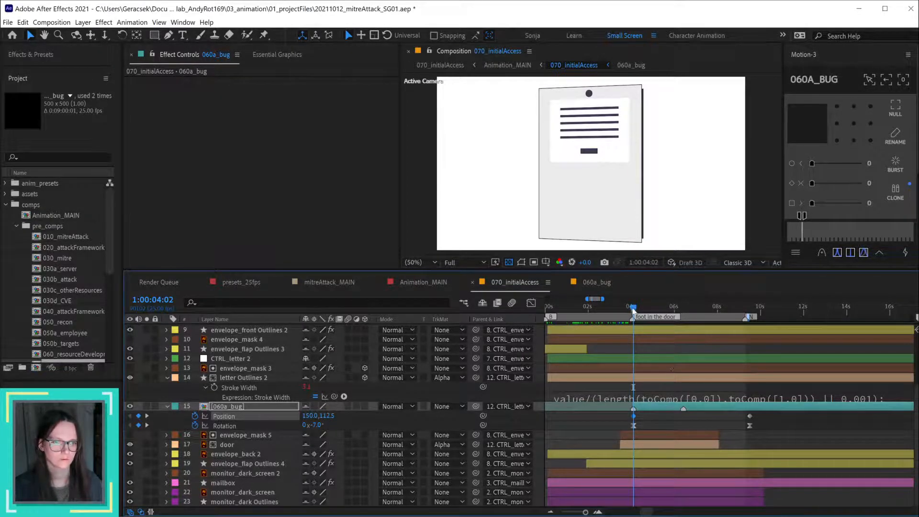
Step: Move 060a_bug's last Position and Rotation keyframes and the composition's N marker to 1:00:10:02
drag(632, 310, 745, 321)
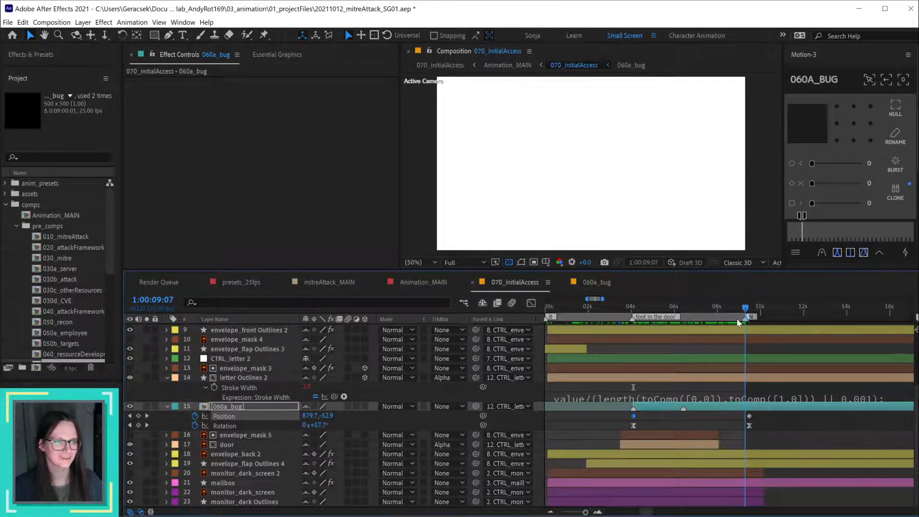
key(shift+Page_Down)
key(shift+Page_Down)
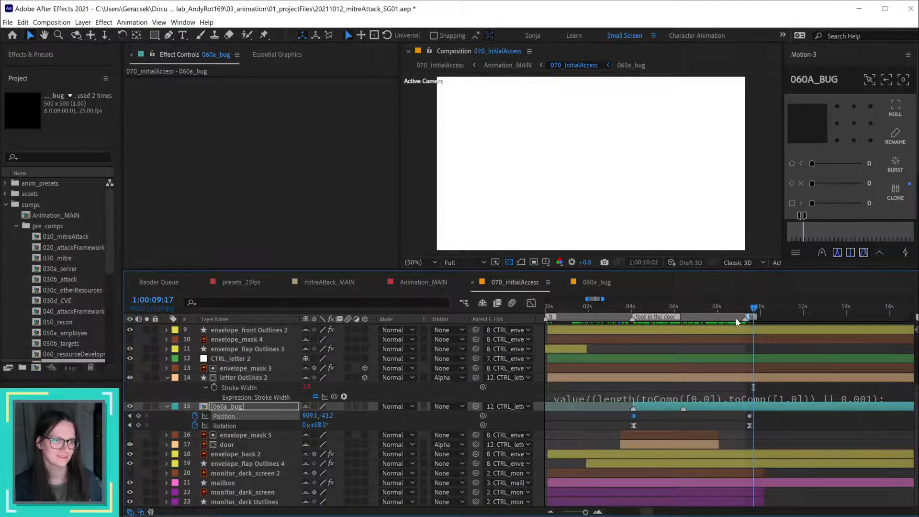
mouse_move(756, 413)
mouse_down()
mouse_move(746, 435)
mouse_move(763, 427)
mouse_up()
drag(746, 320, 763, 320)
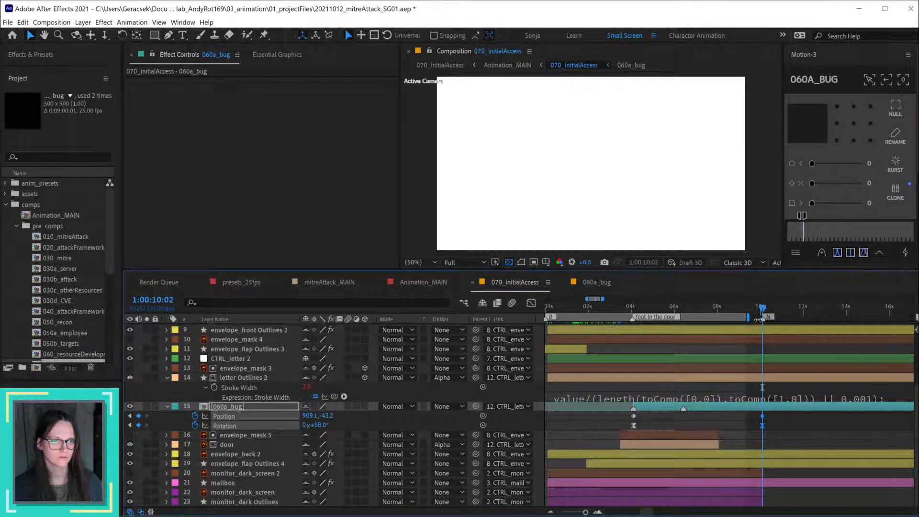
Step: Display 060a_bug's motion path and flatten its arc slightly by adjusting the first Position keyframe's curve handle
drag(631, 308, 697, 307)
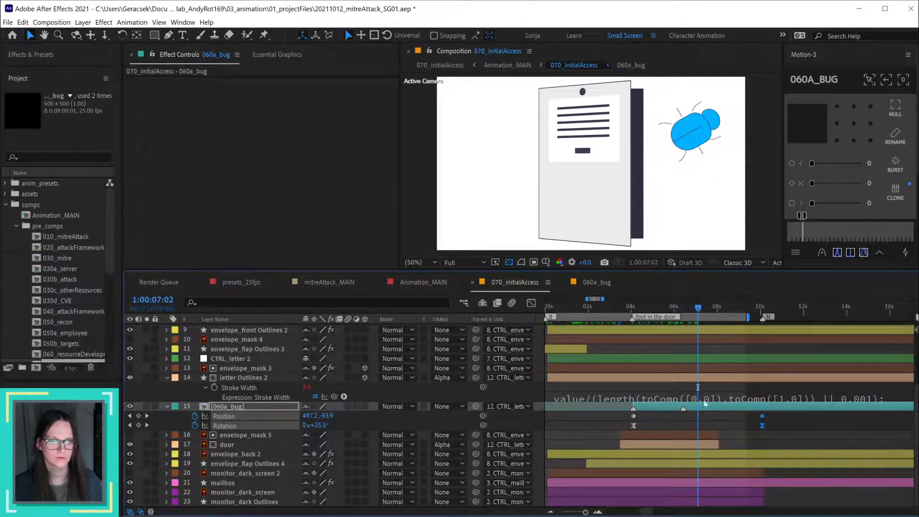
click(411, 423)
click(247, 417)
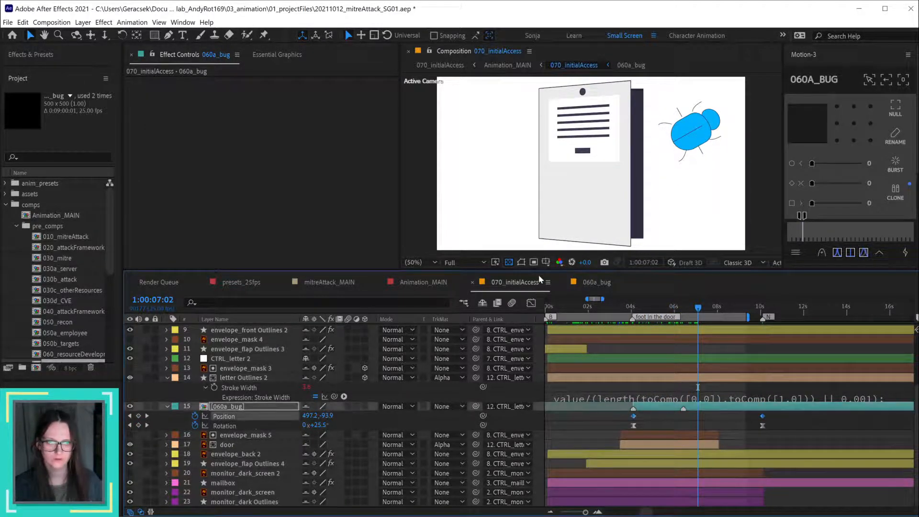
click(521, 262)
drag(663, 101, 675, 110)
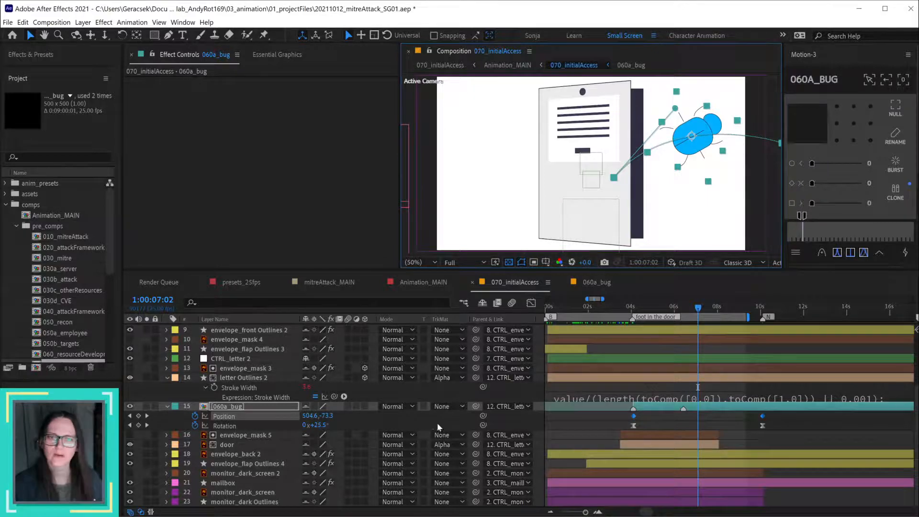
Step: Convert 060a_bug's two Rotation keyframes to linear interpolation
click(763, 425)
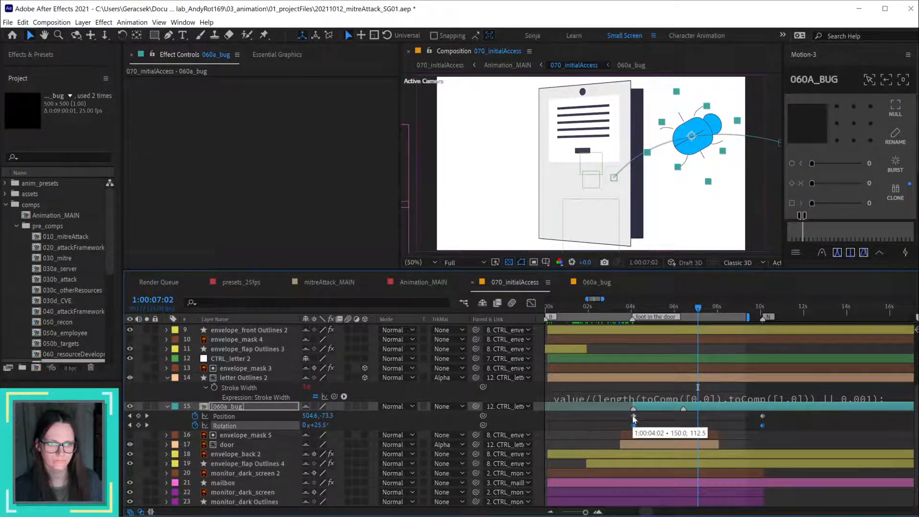
right_click(633, 415)
click(821, 418)
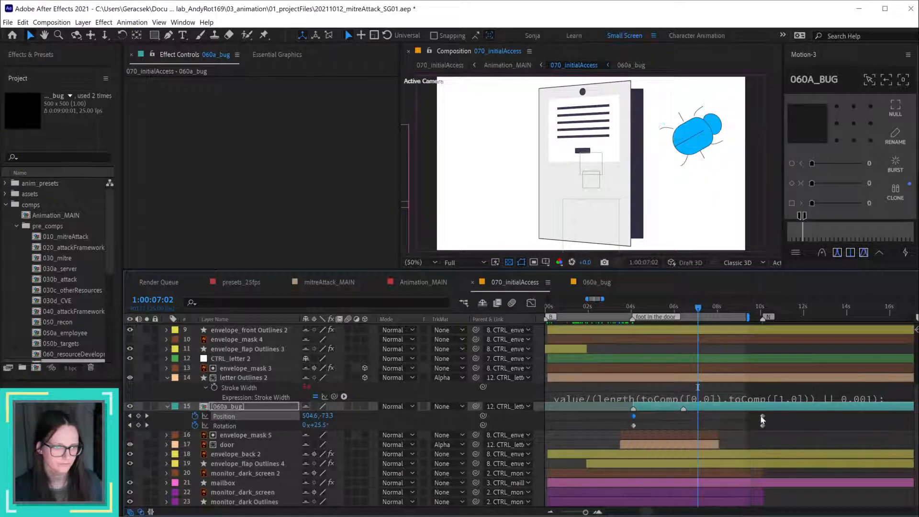
drag(779, 414, 622, 421)
right_click(634, 417)
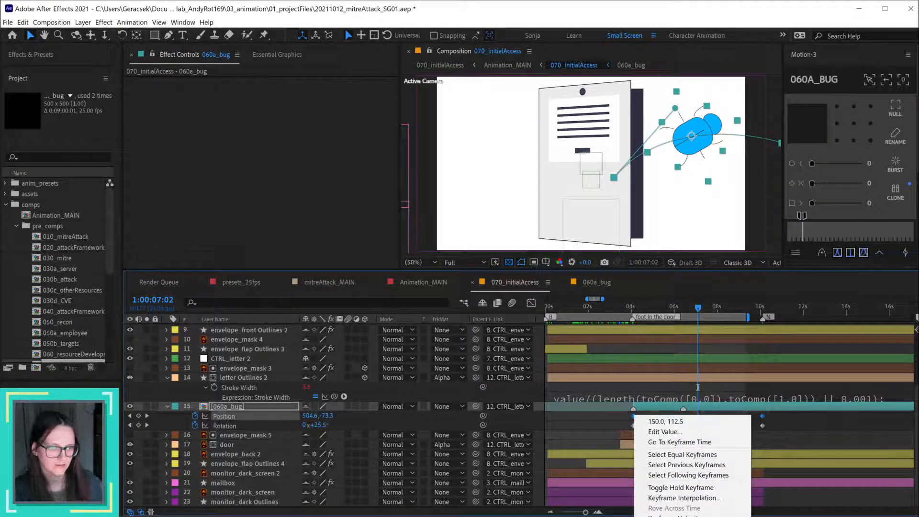
click(726, 498)
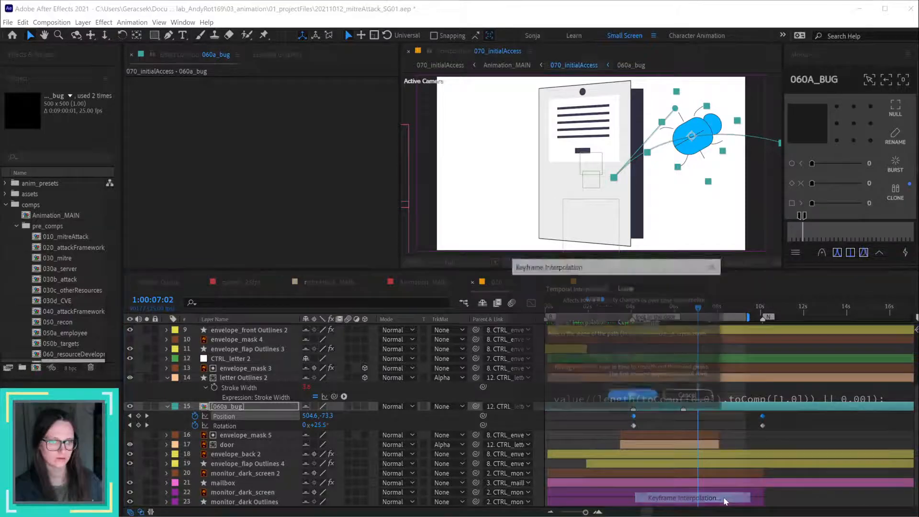
click(640, 324)
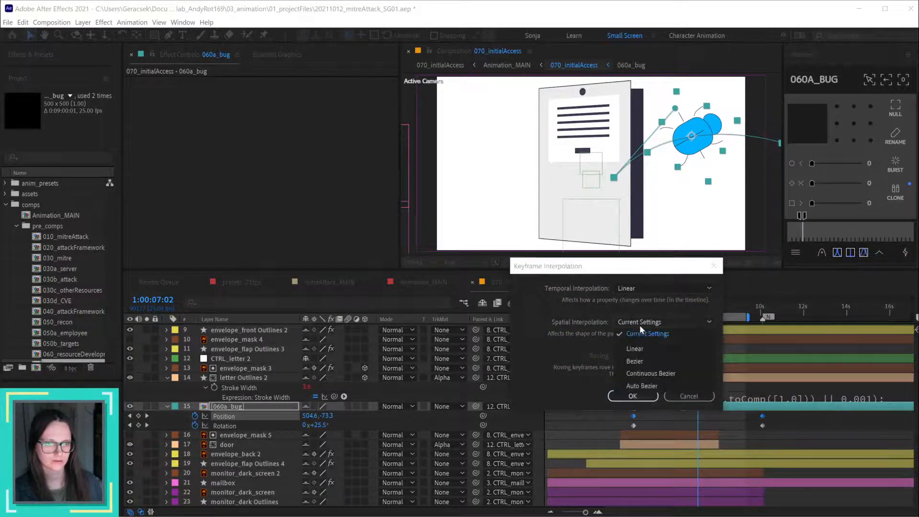
click(555, 364)
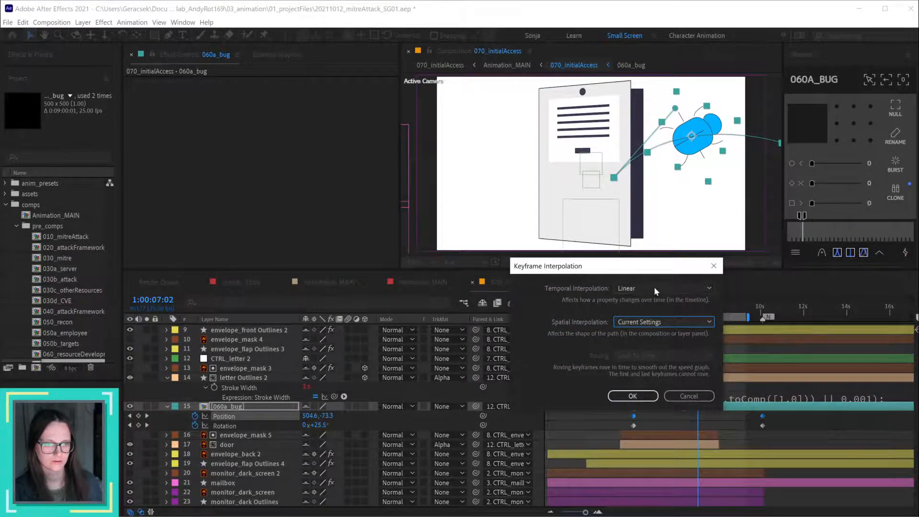
click(653, 286)
click(552, 347)
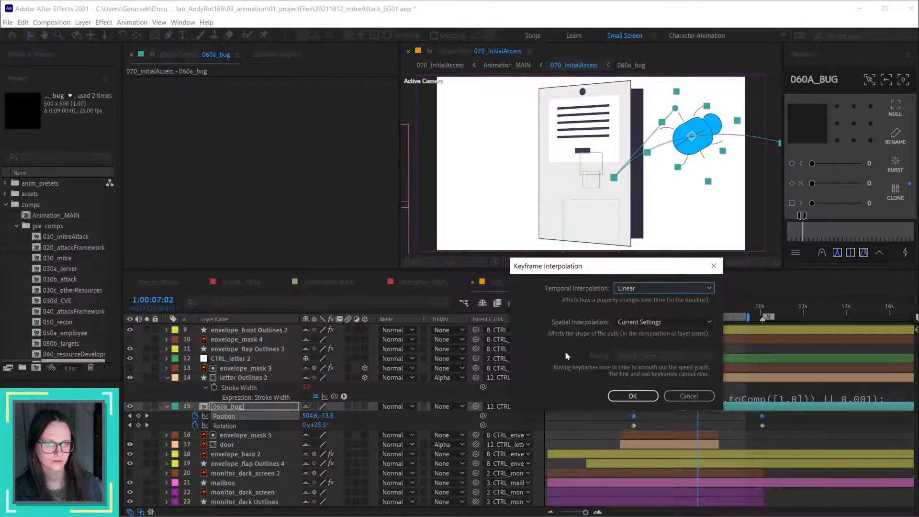
click(689, 396)
Step: Try making the keyframe velocity of 060a_bug's two Position keyframes continuous, locking outgoing to incoming
right_click(633, 417)
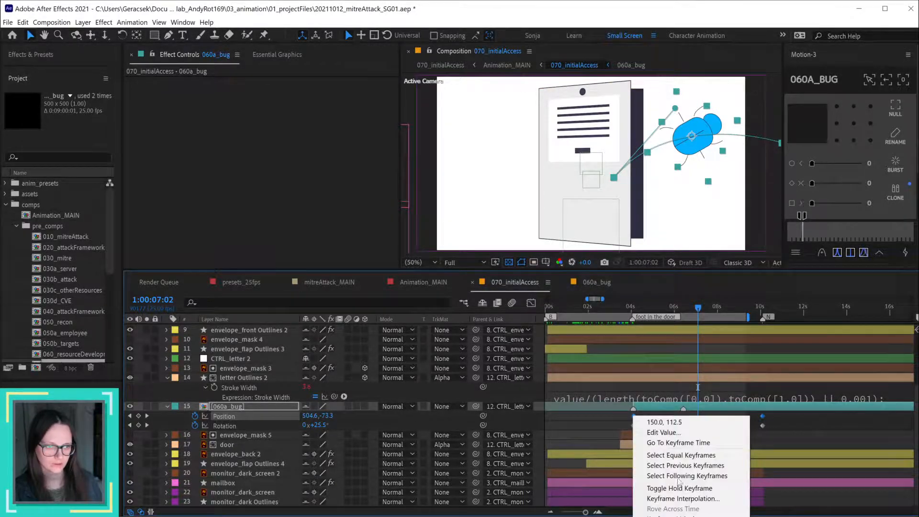
click(679, 515)
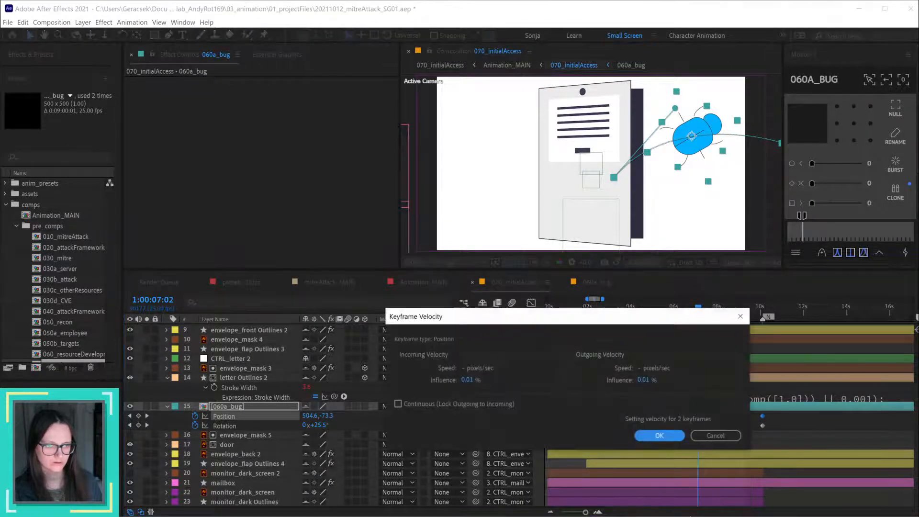
click(429, 403)
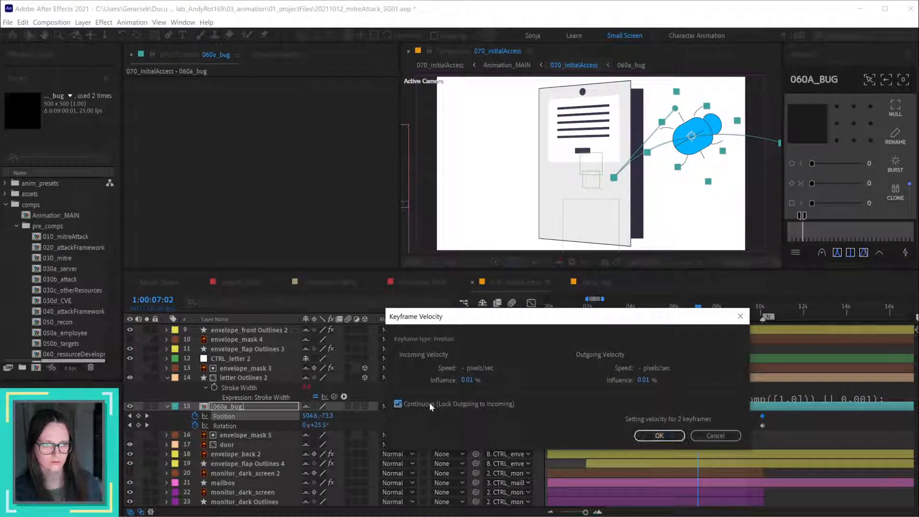
click(670, 436)
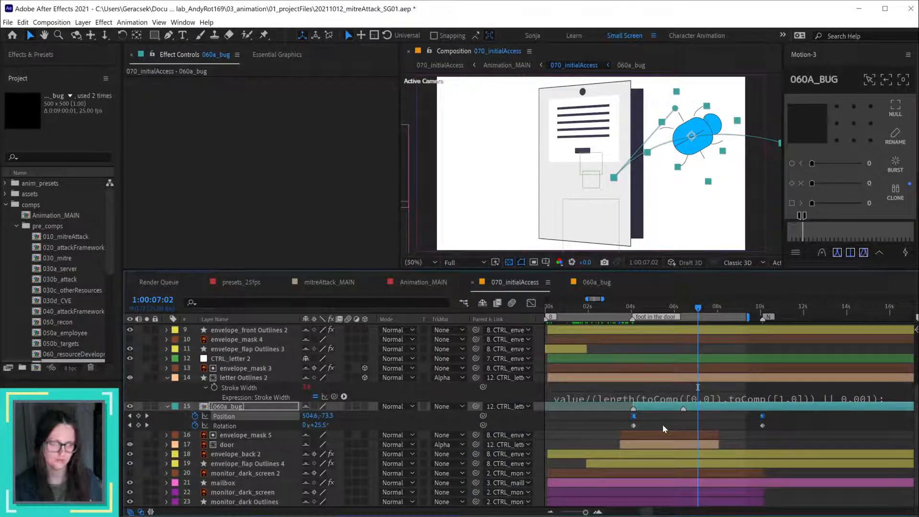
drag(781, 427, 631, 427)
right_click(633, 426)
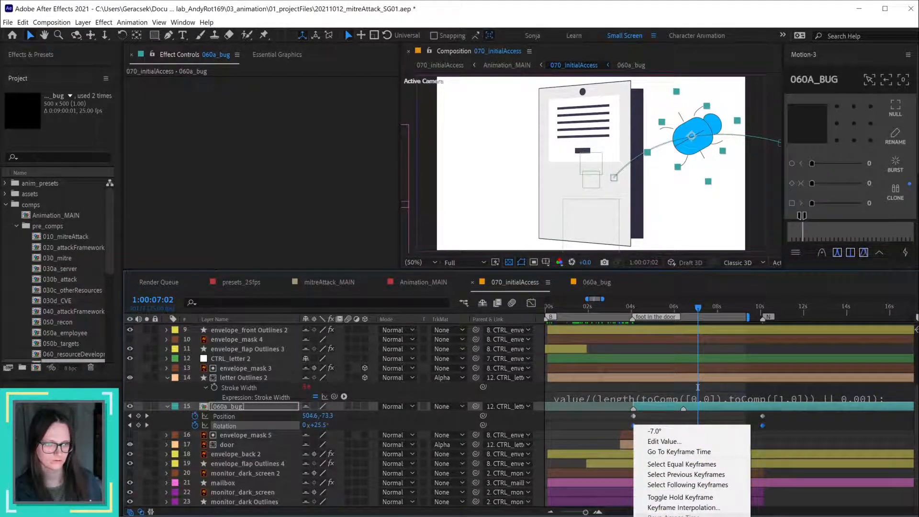
click(703, 508)
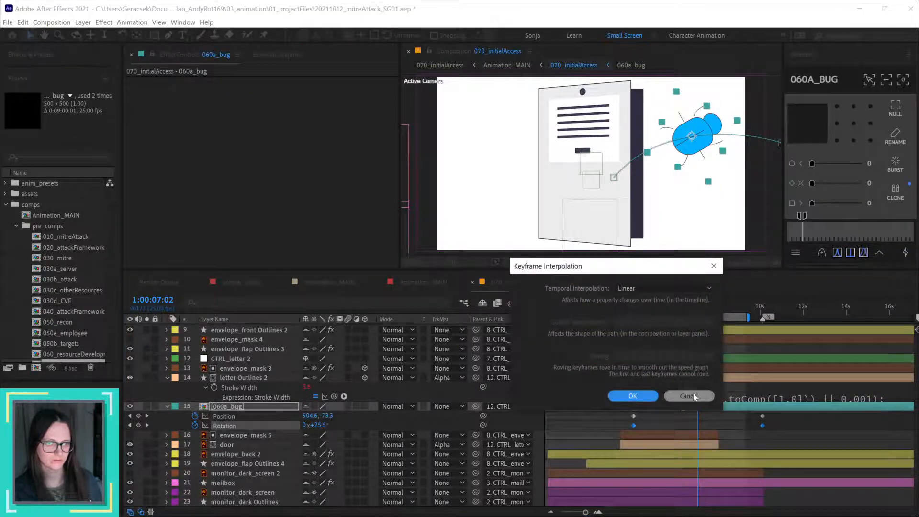
click(696, 396)
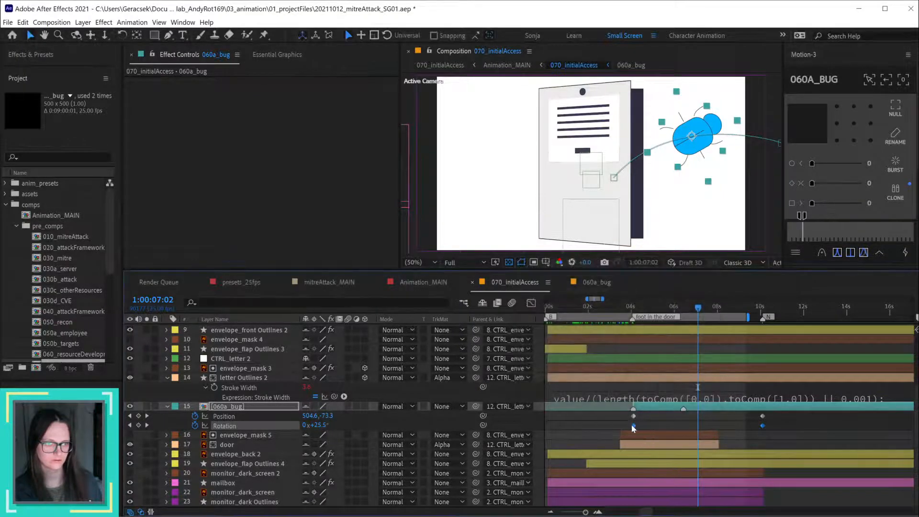
right_click(633, 425)
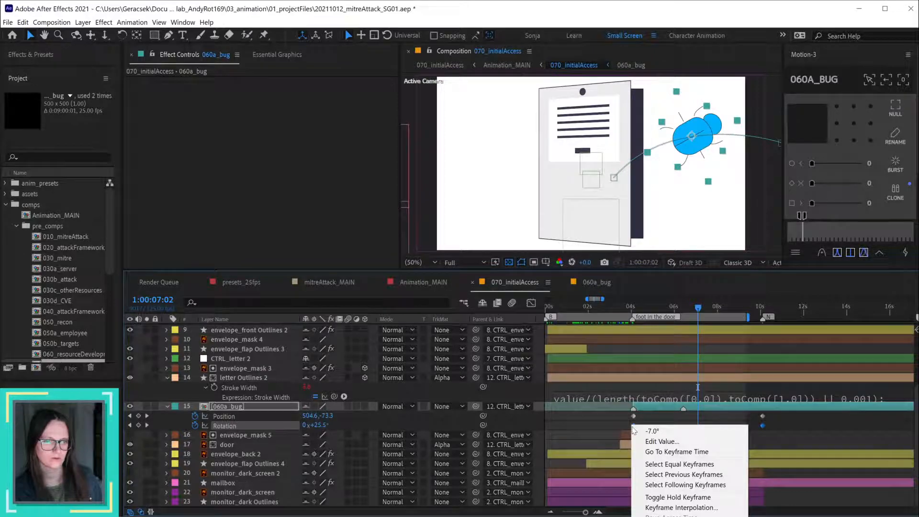
click(661, 441)
click(582, 411)
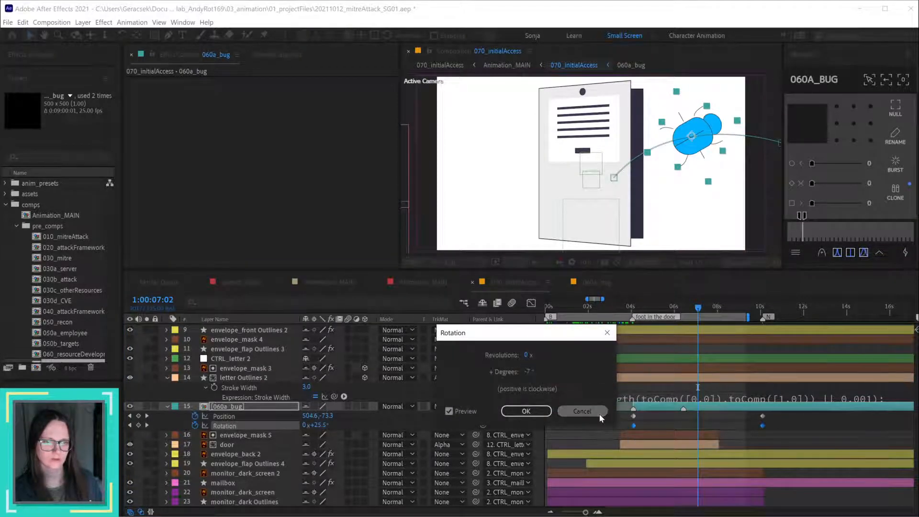
click(122, 23)
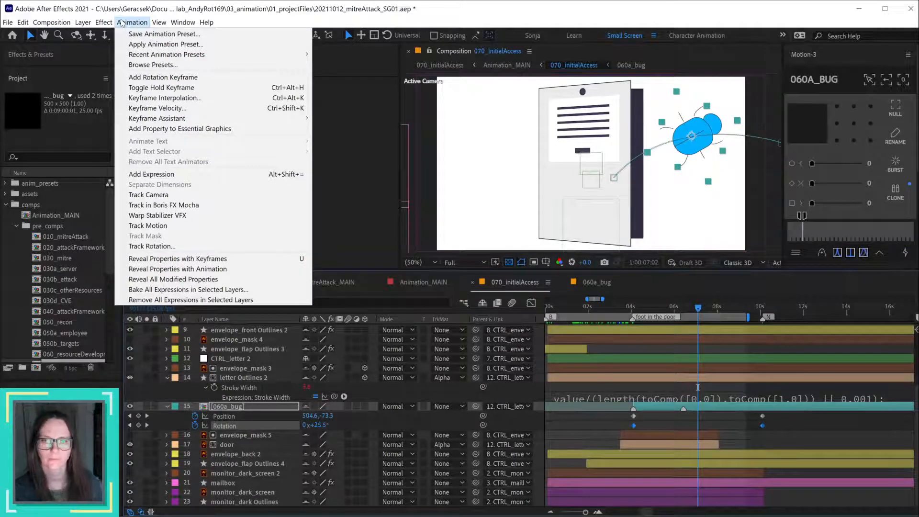
click(161, 251)
click(636, 332)
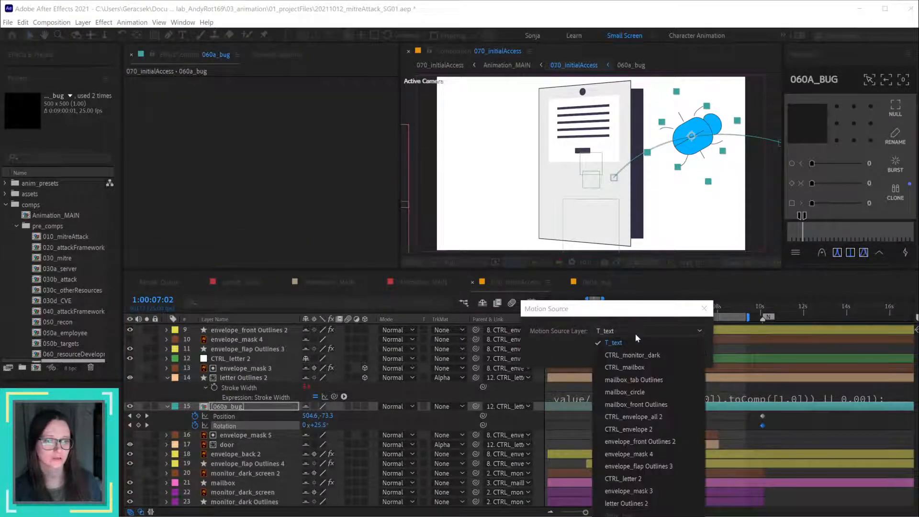
click(669, 341)
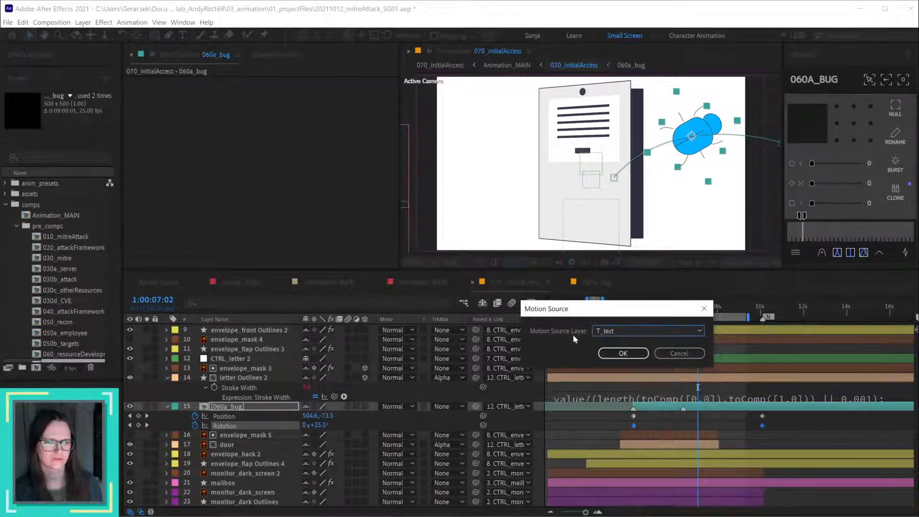
click(689, 354)
click(130, 22)
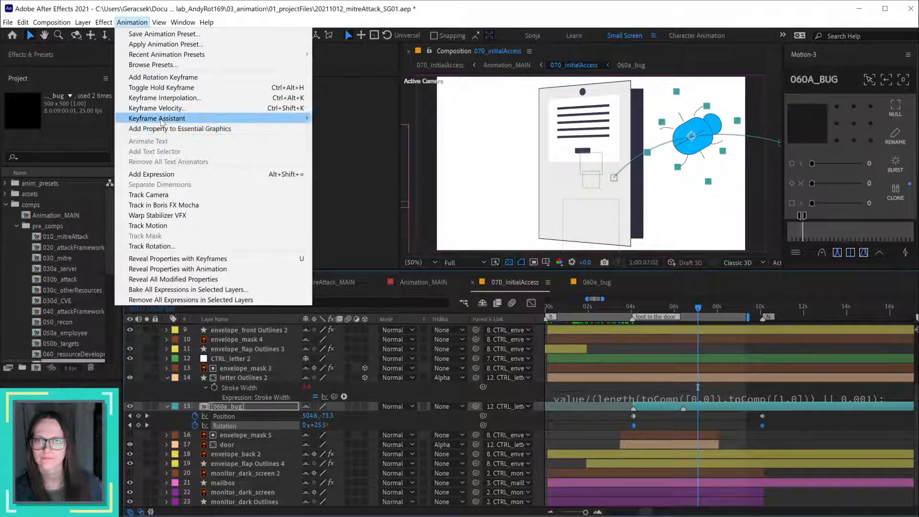
mouse_move(161, 122)
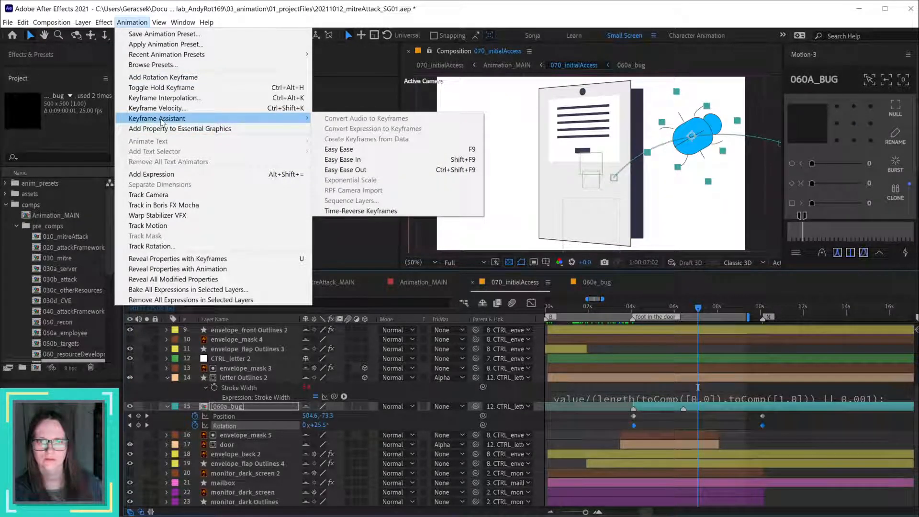
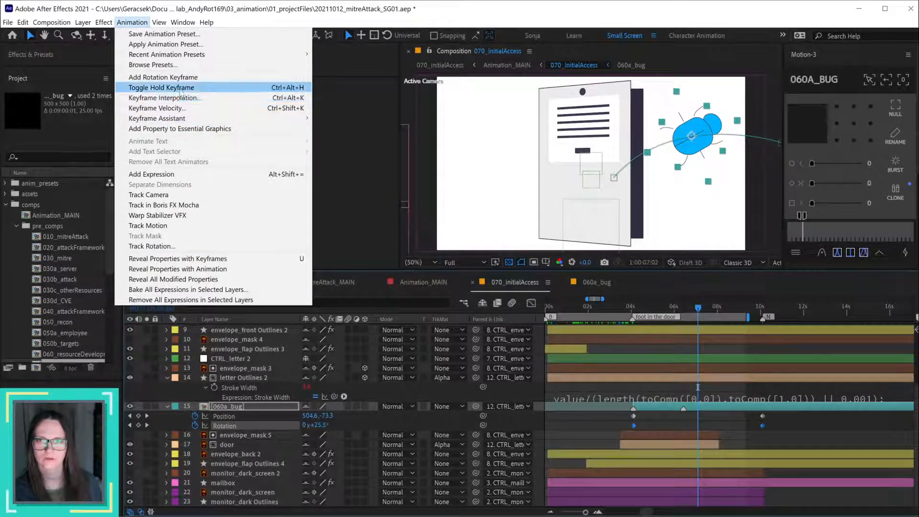
mouse_move(99, 22)
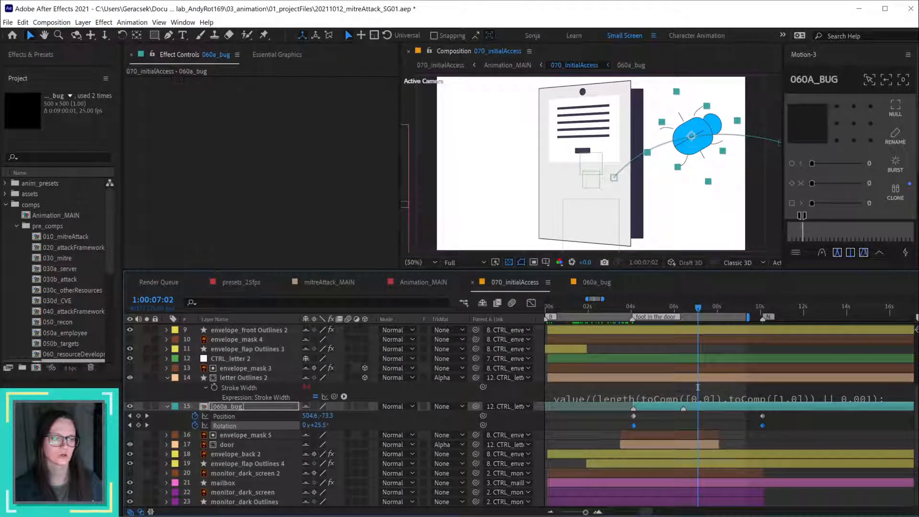
Step: Switch to Firefox and search the web for "after effects rotation according to position"
key(alt+Tab)
click(545, 13)
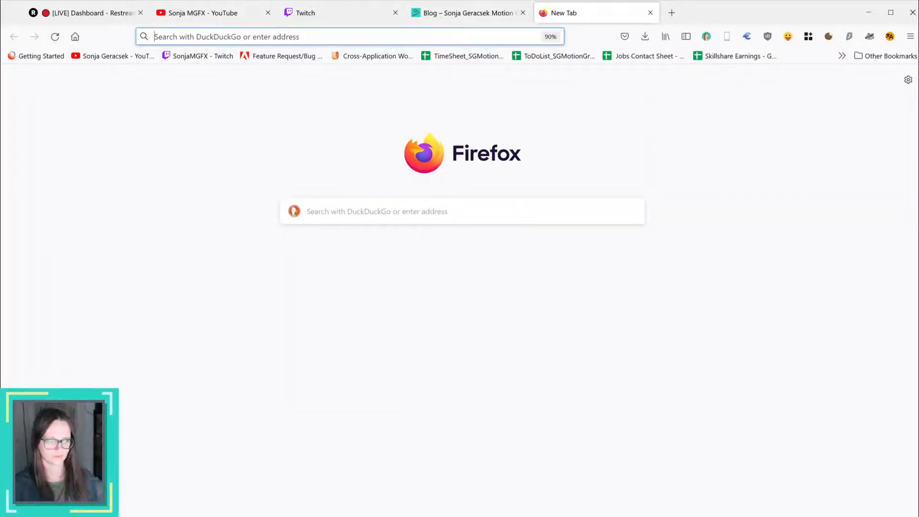
text(after effects)
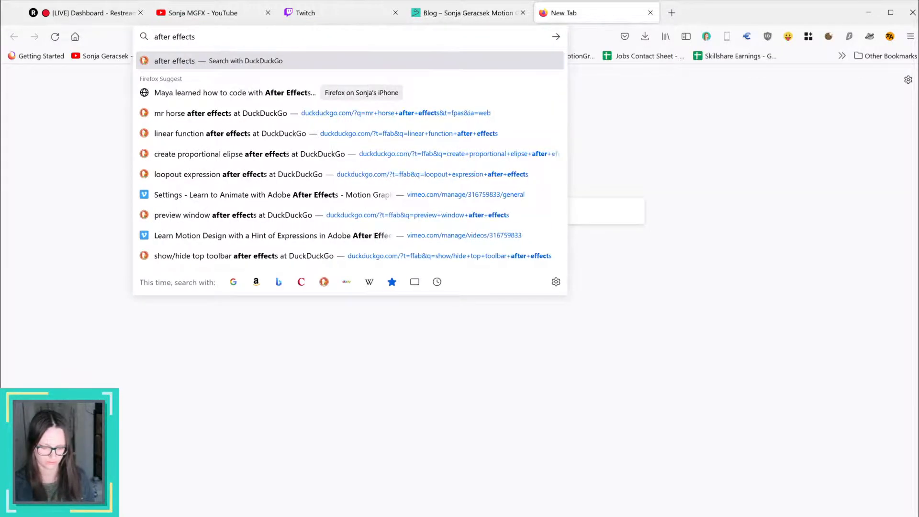
text( rot)
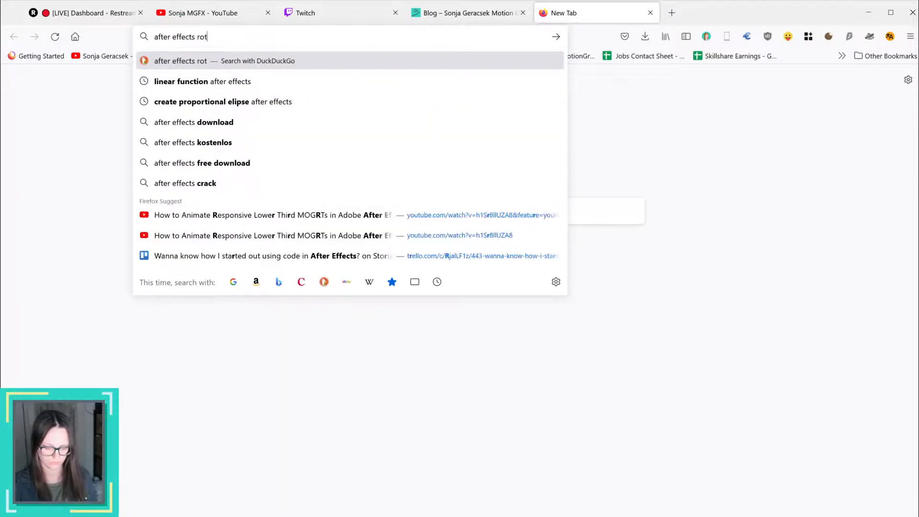
text(ation accor)
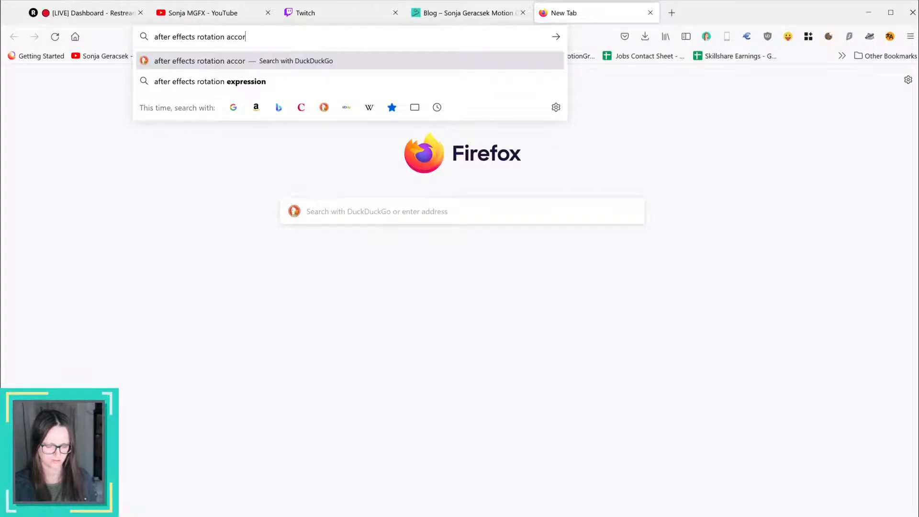
text(ding to position)
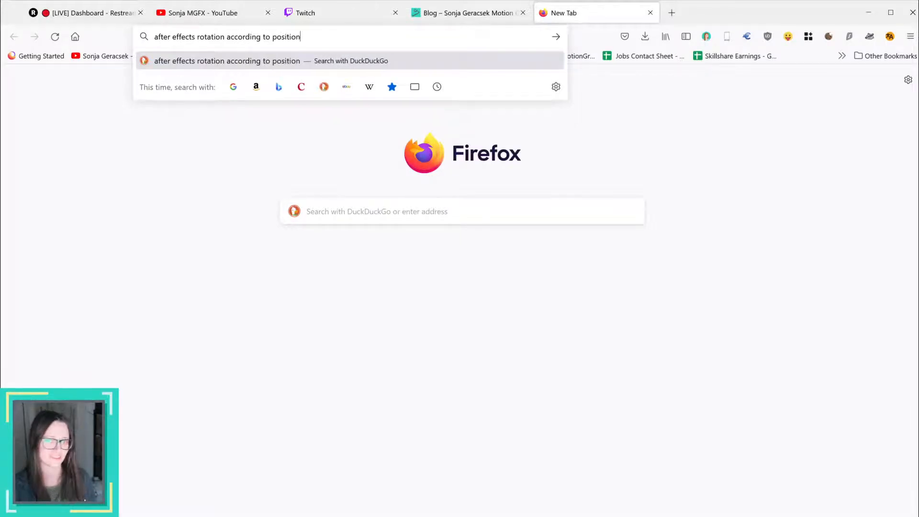
key(Return)
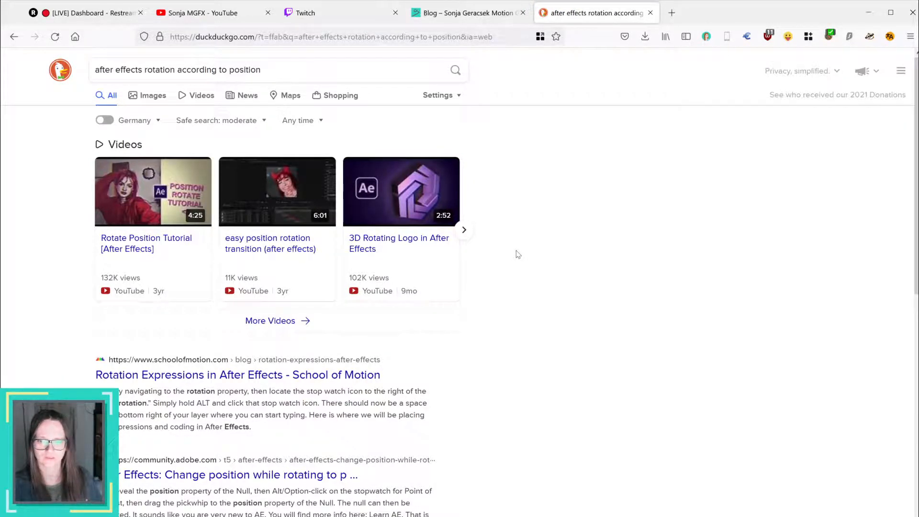
Step: Look through the search results for a way to make a layer's rotation follow its position
scroll(702, 449, down, 1)
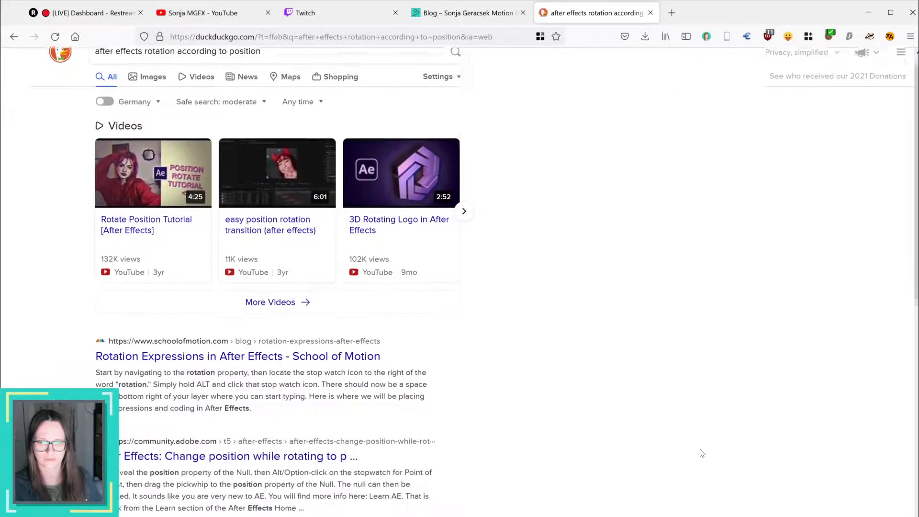
scroll(701, 454, up, 1)
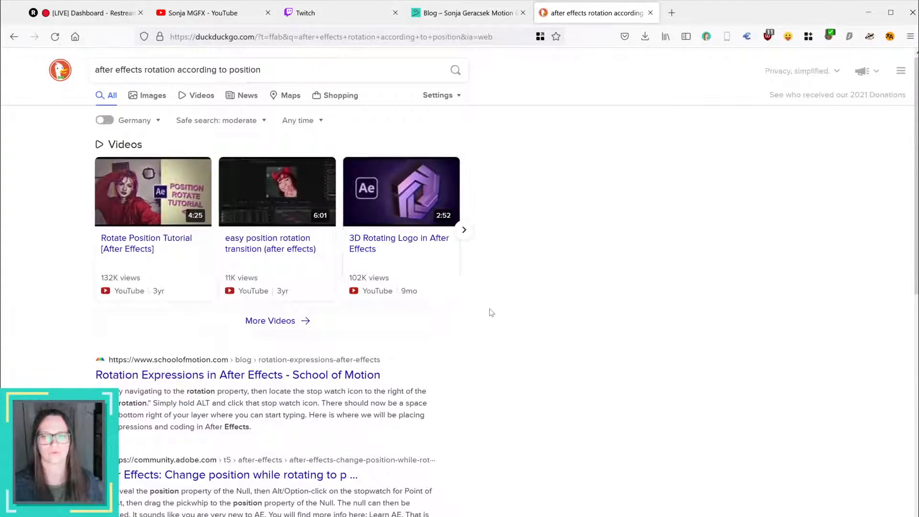
scroll(491, 312, down, 5)
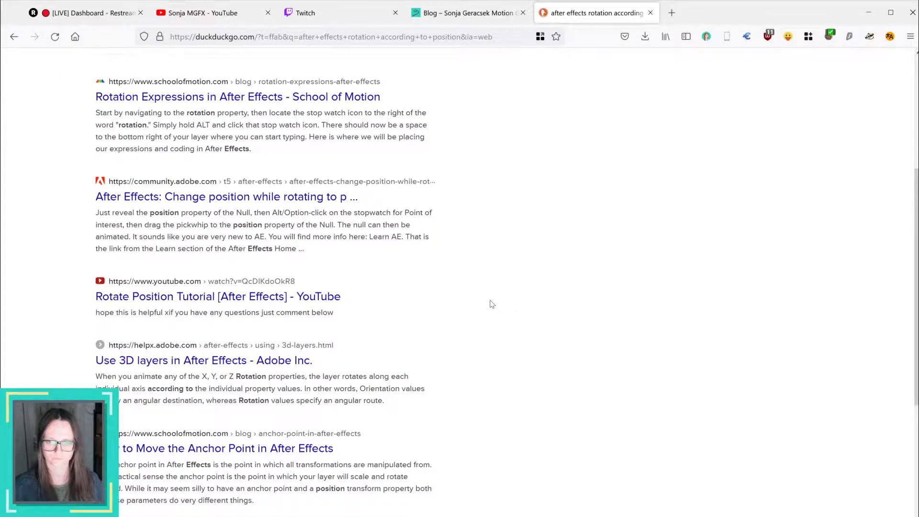
scroll(492, 304, down, 4)
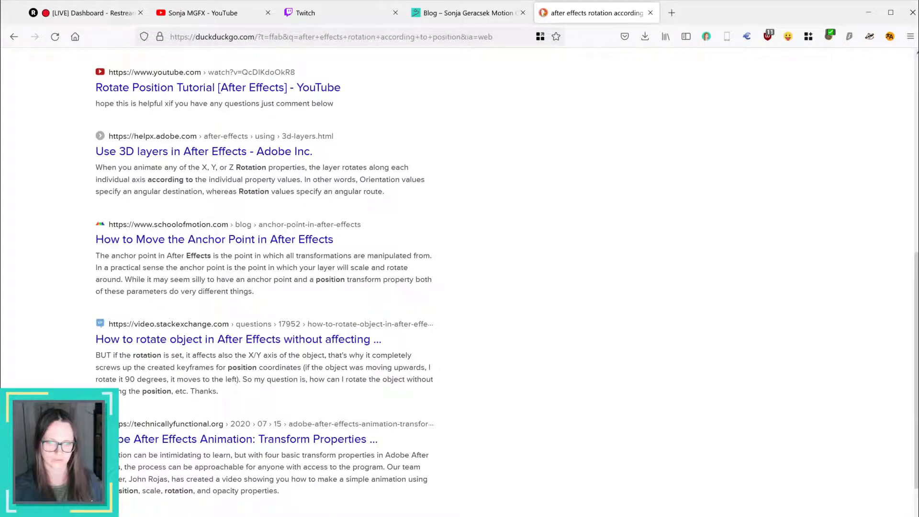
scroll(535, 513, down, 3)
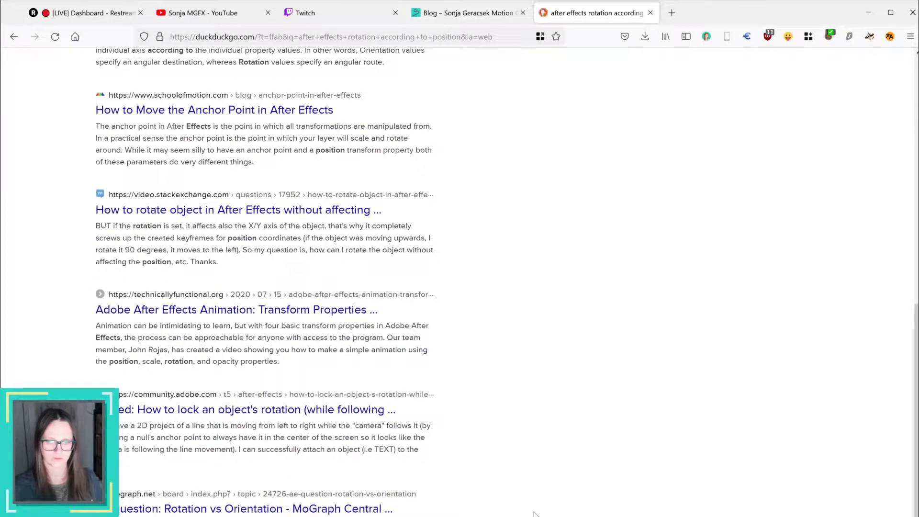
scroll(534, 513, down, 1)
scroll(535, 513, up, 15)
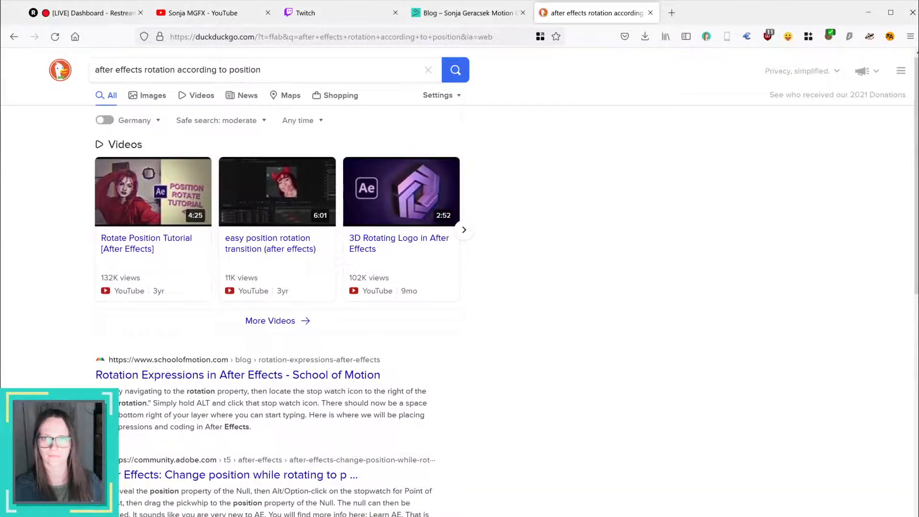
Step: Change the web search to "after effects orientation according to position", using the corrected spelling
drag(144, 69, 261, 70)
text(orei)
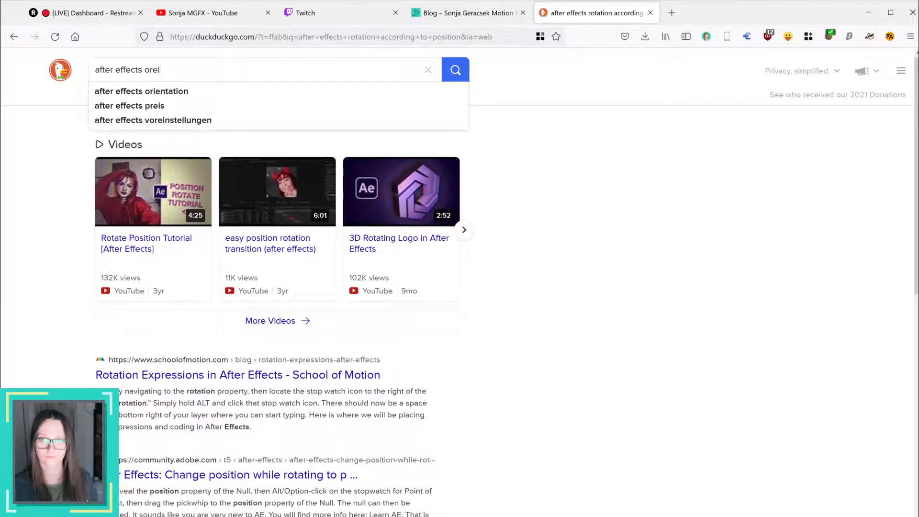
key(Down)
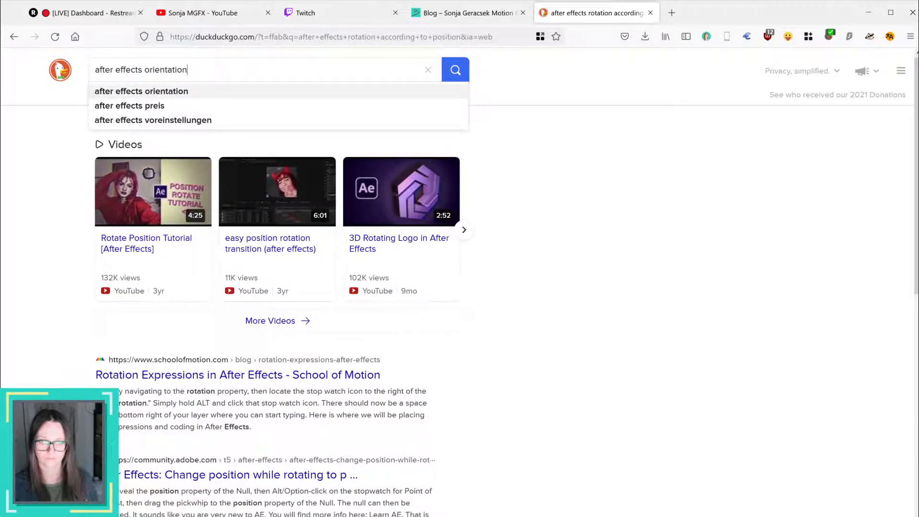
text(accoridng to )
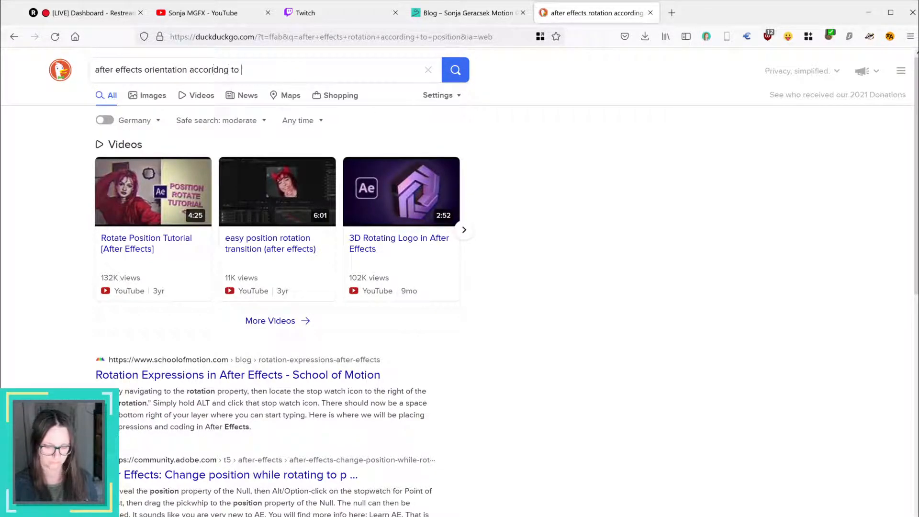
text(rotation)
double_click(271, 70)
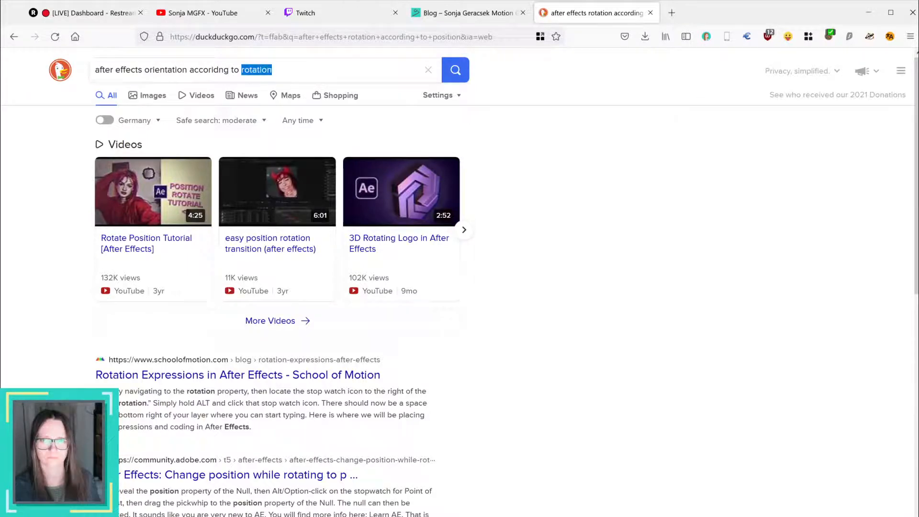
text(p)
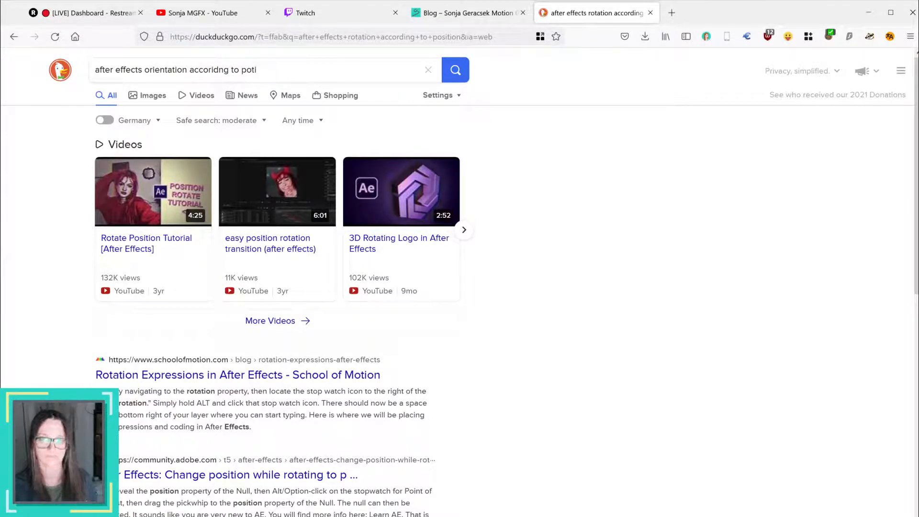
text(ositio)
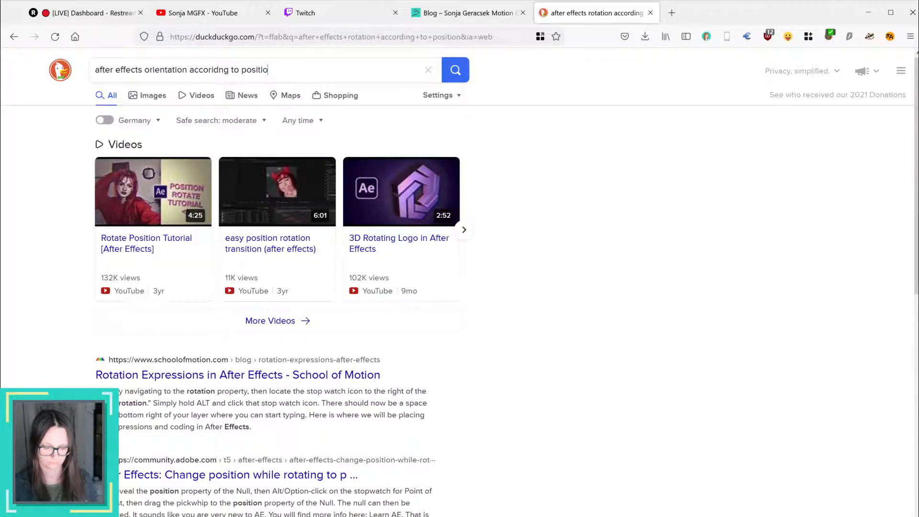
text(n)
key(Return)
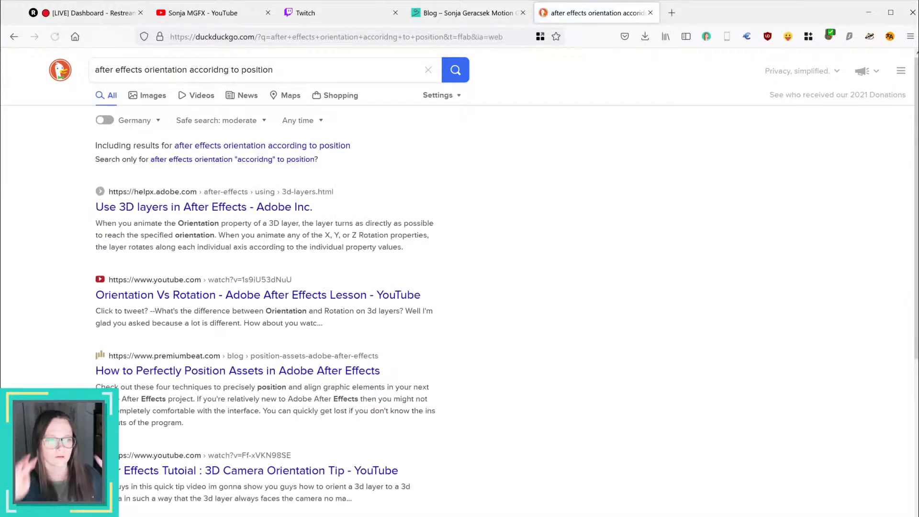
click(309, 147)
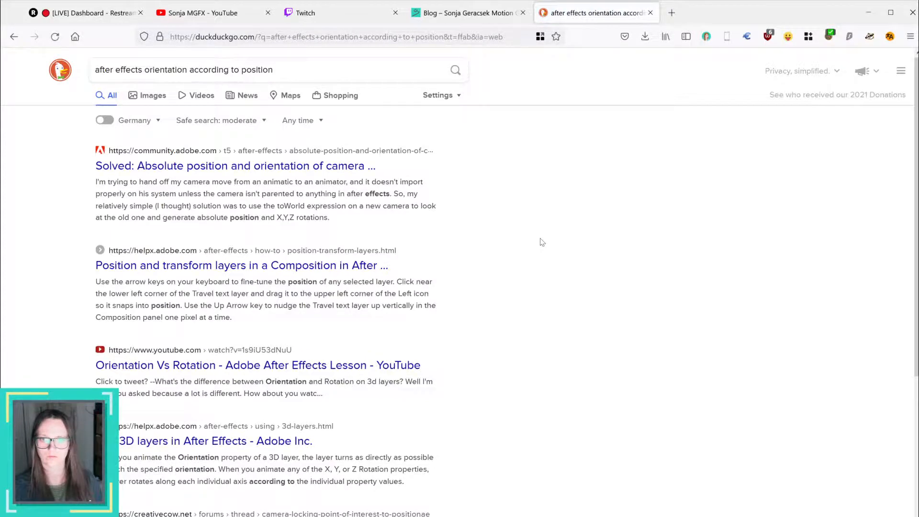
Step: Check the Adobe thread on absolute camera position and orientation and the Creative COW thread on locking point of interest, returning to the results
click(330, 168)
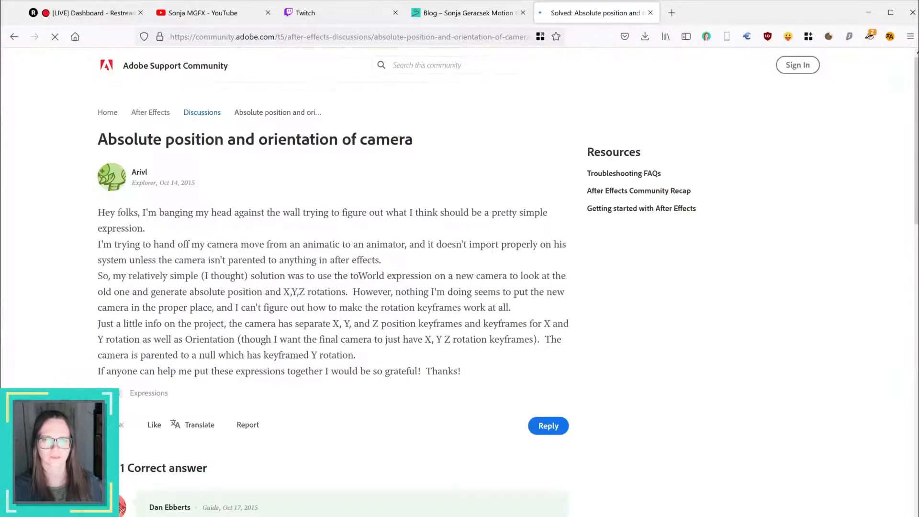
key(alt+Left)
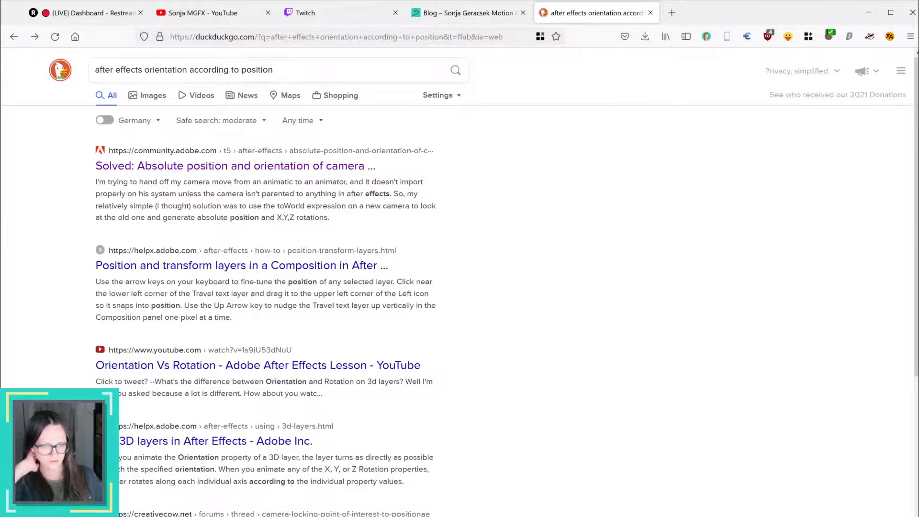
key(alt+Left)
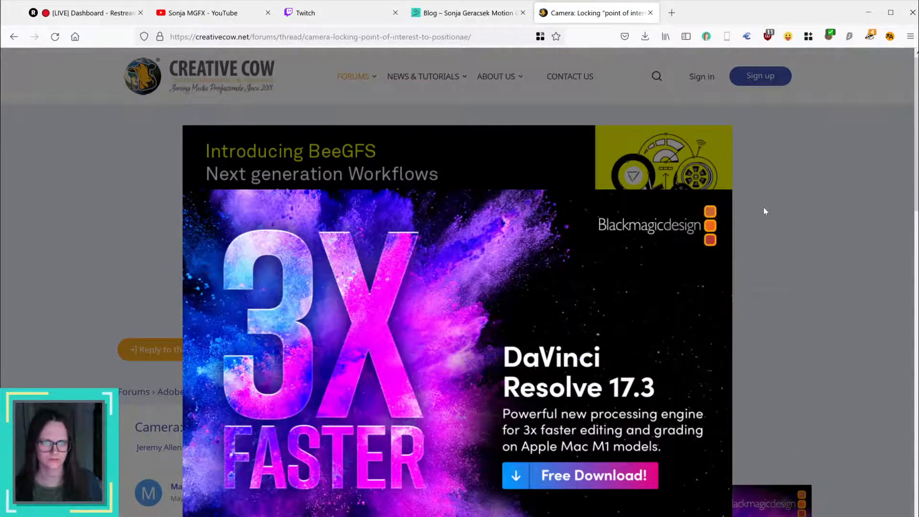
click(809, 205)
scroll(552, 395, down, 8)
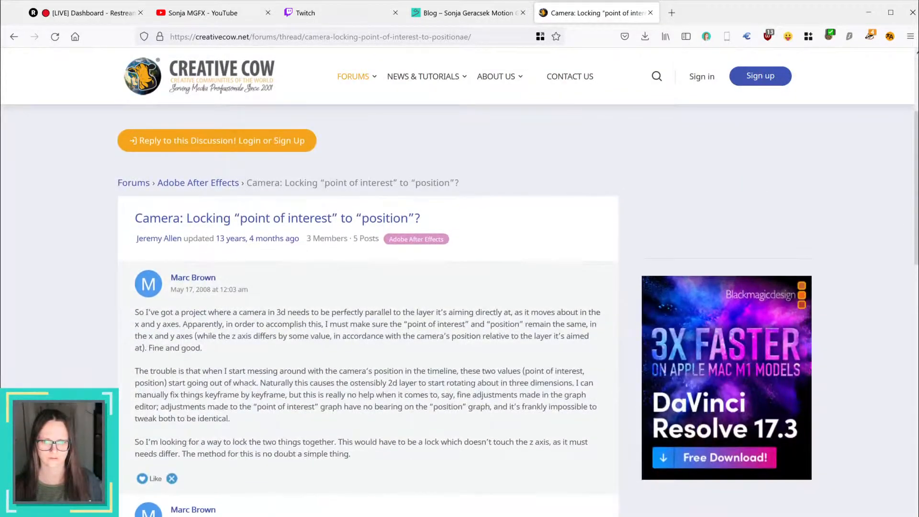
scroll(553, 394, down, 1)
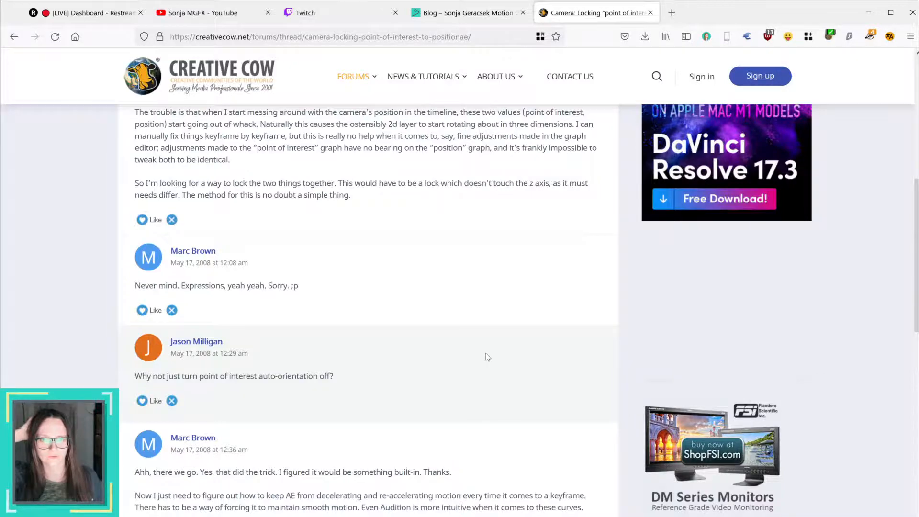
scroll(487, 356, down, 2)
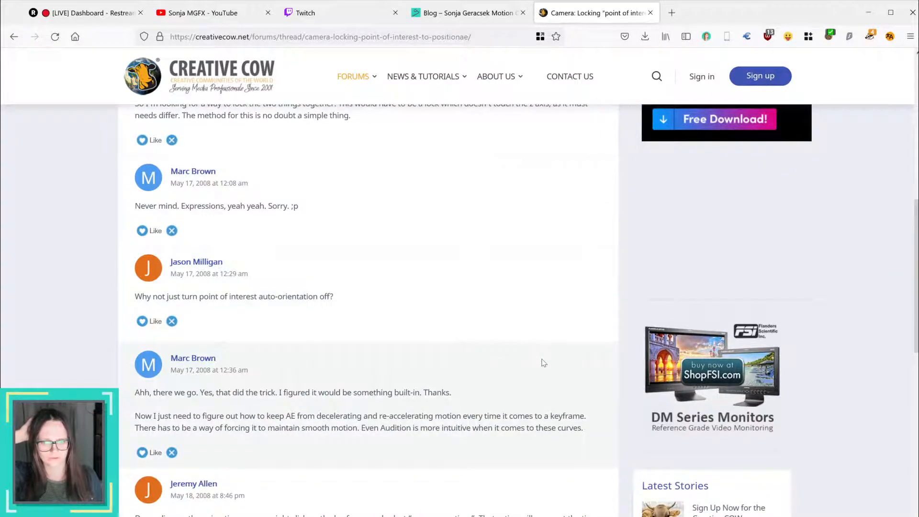
key(alt+Left)
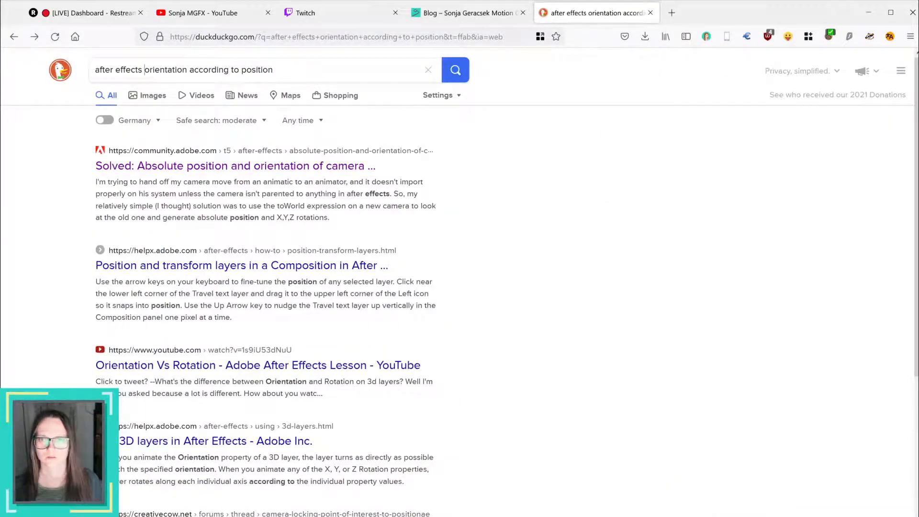
Step: Narrow the web search to "after effects auto-orientation"
text(auto)
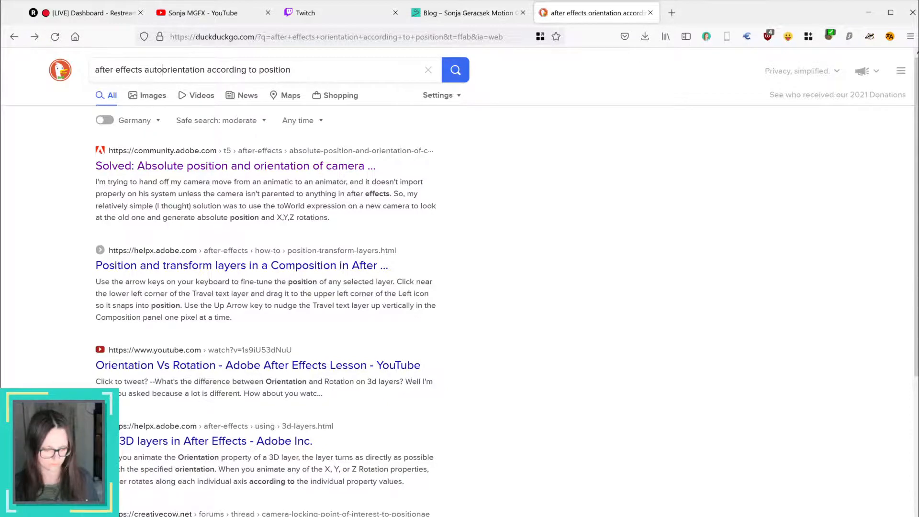
text(-)
drag(208, 70, 293, 70)
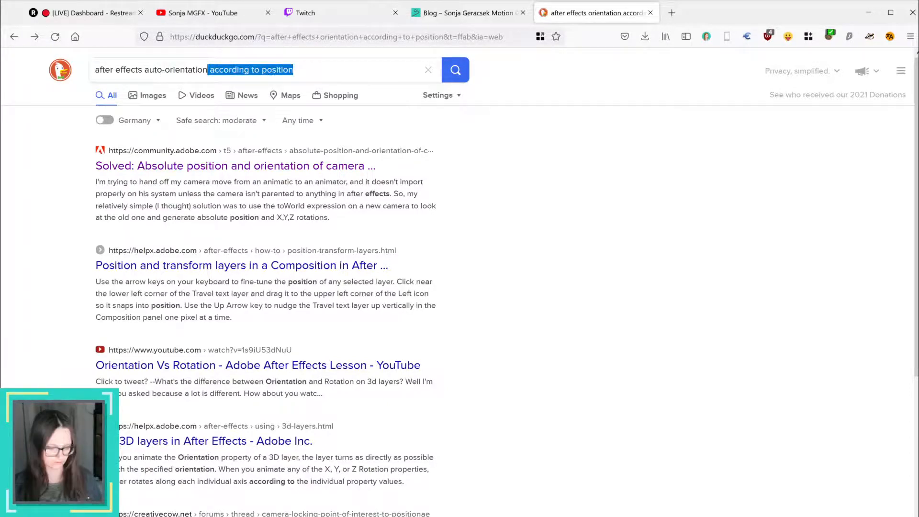
key(BackSpace)
key(Return)
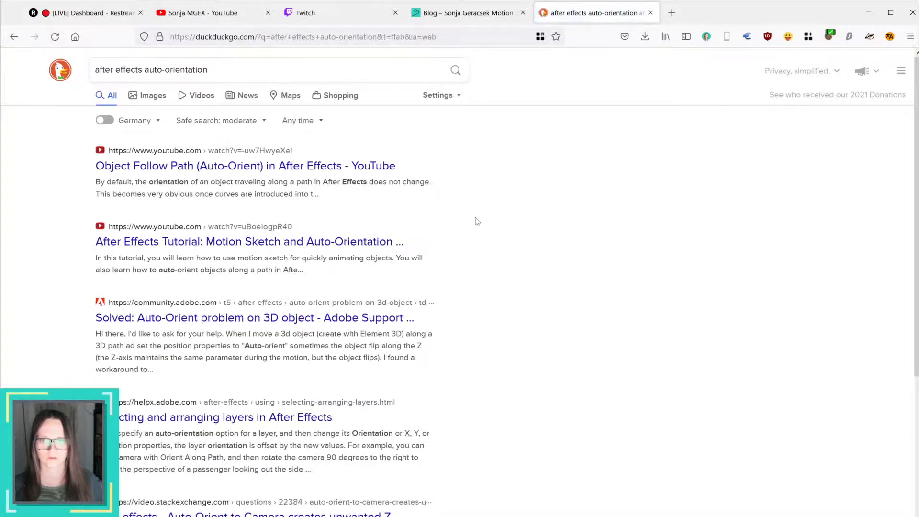
Step: Open the YouTube video "Object Follow Path (Auto-Orient) in After Effects" and skip ahead to the butterfly's curved motion path demonstration
click(282, 171)
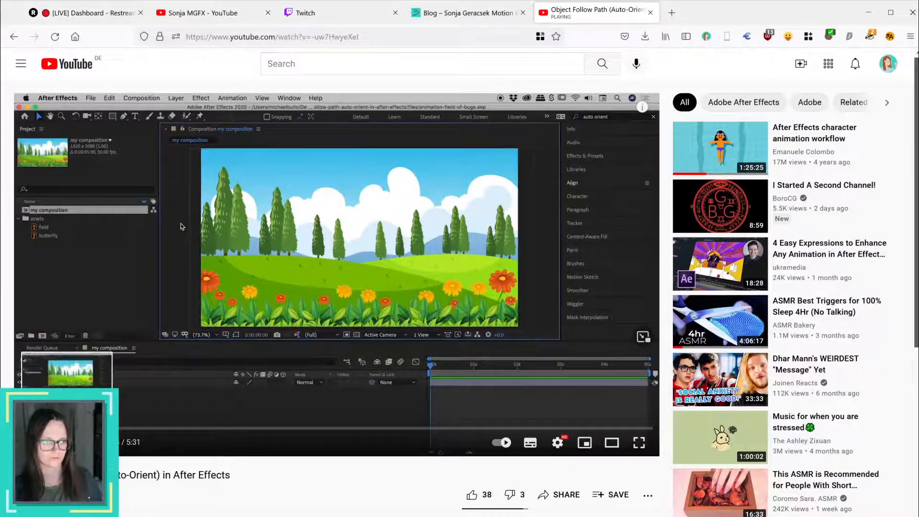
drag(105, 428, 315, 427)
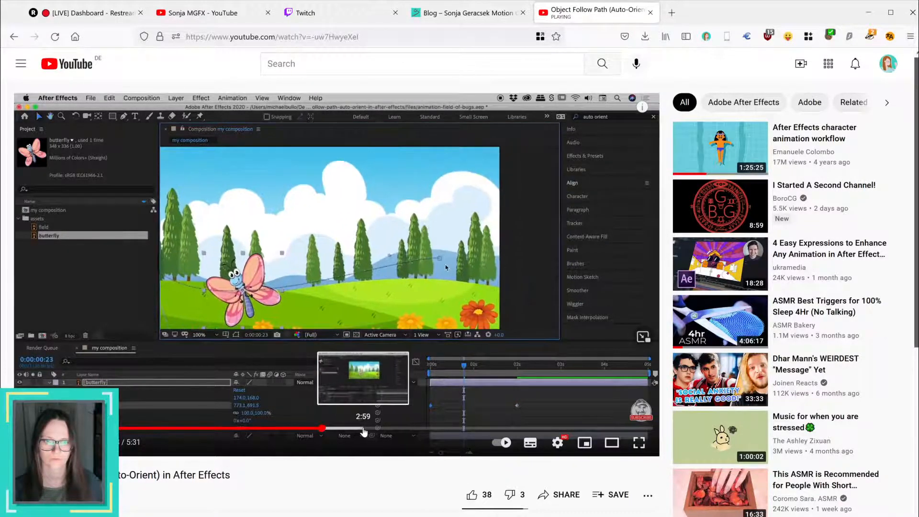
click(364, 428)
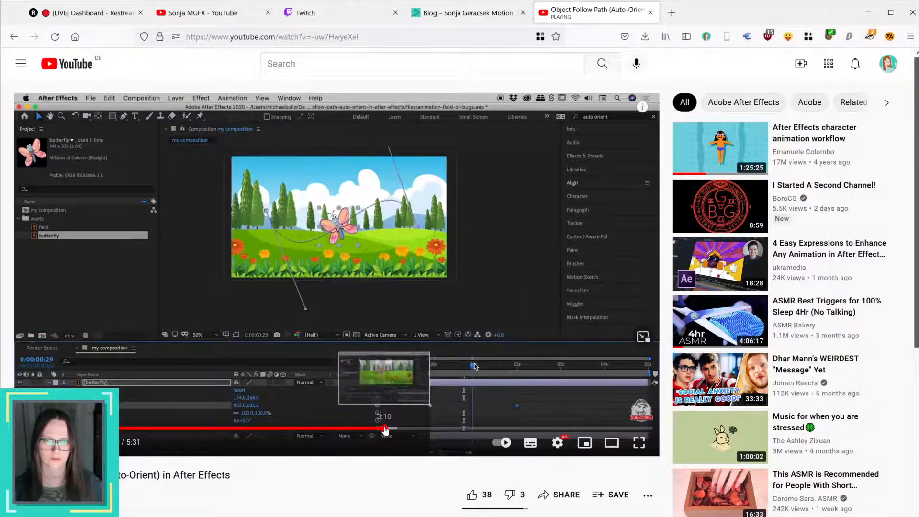
click(423, 427)
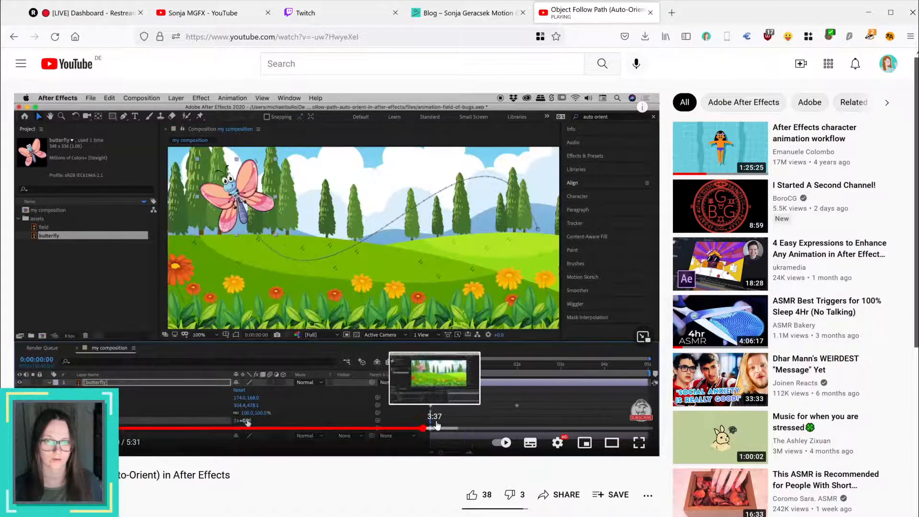
click(411, 429)
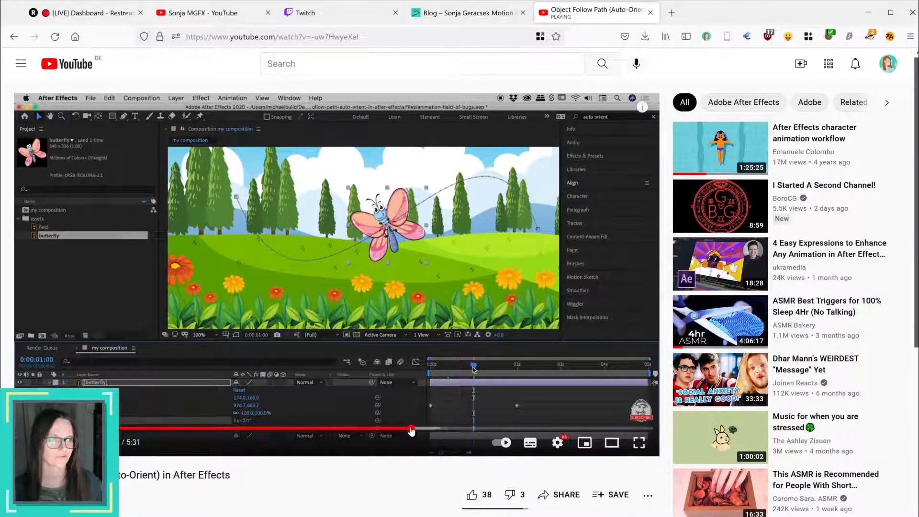
Step: Replay the butterfly demonstration around 3:20 and check the options of 060a_bug's Rotation property in After Effects, returning to the video
click(436, 317)
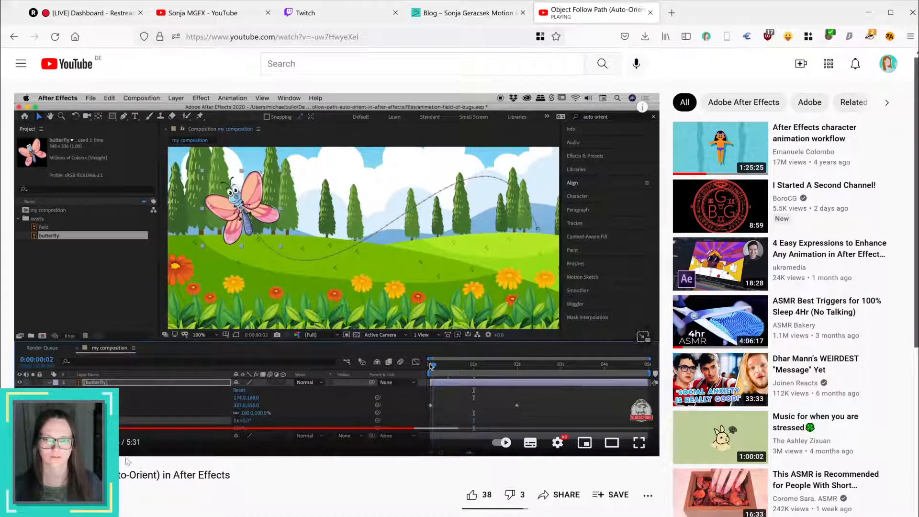
click(409, 431)
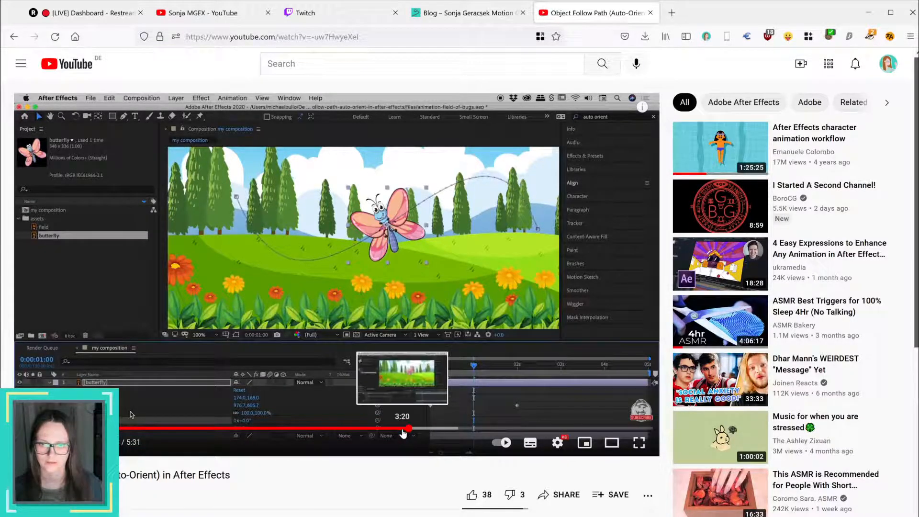
key(alt+Tab)
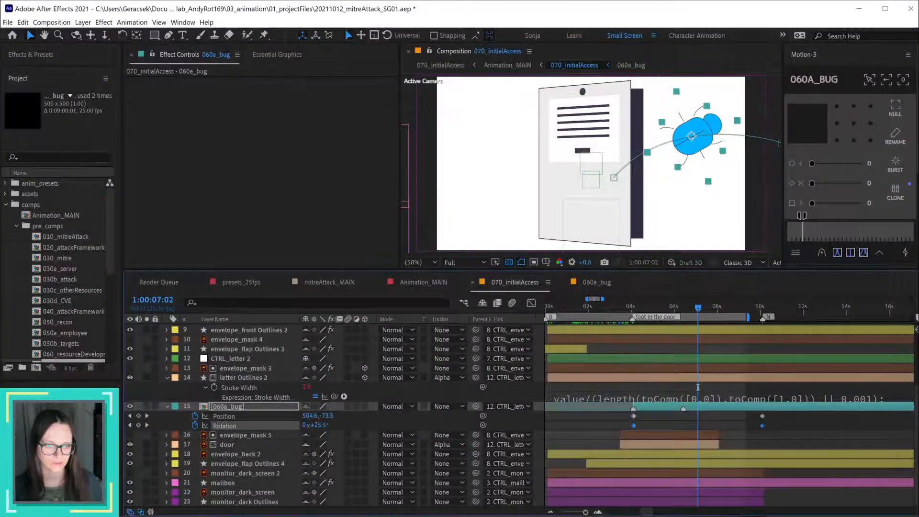
right_click(230, 431)
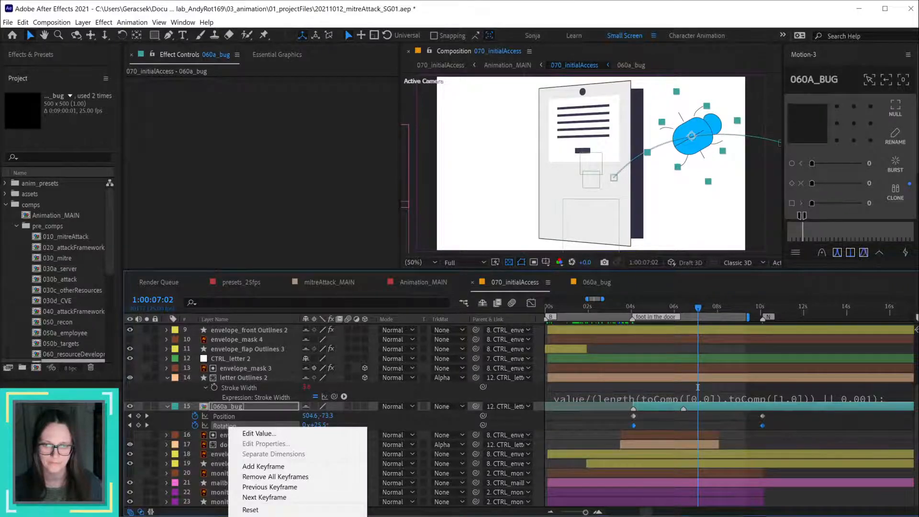
key(alt+Tab)
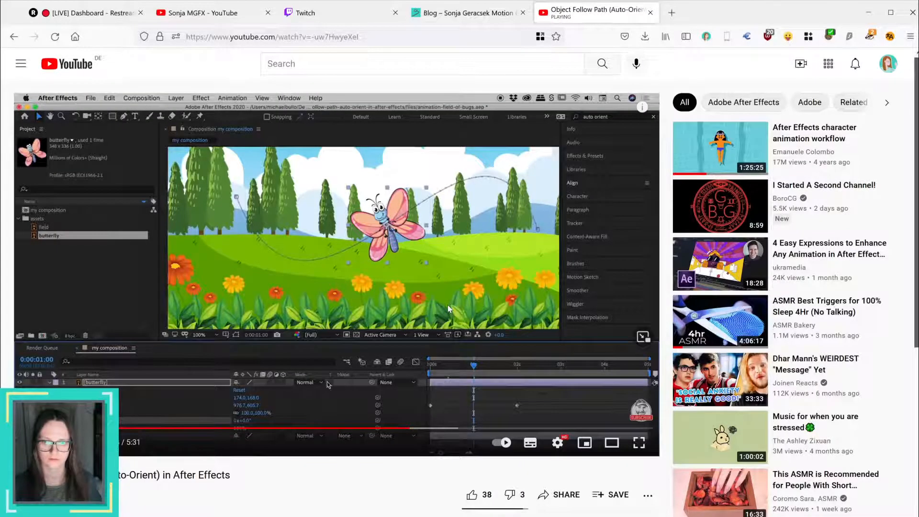
Step: Skip through the tutorial video to find where the Auto-Orient command is applied to the butterfly layer
key(Right)
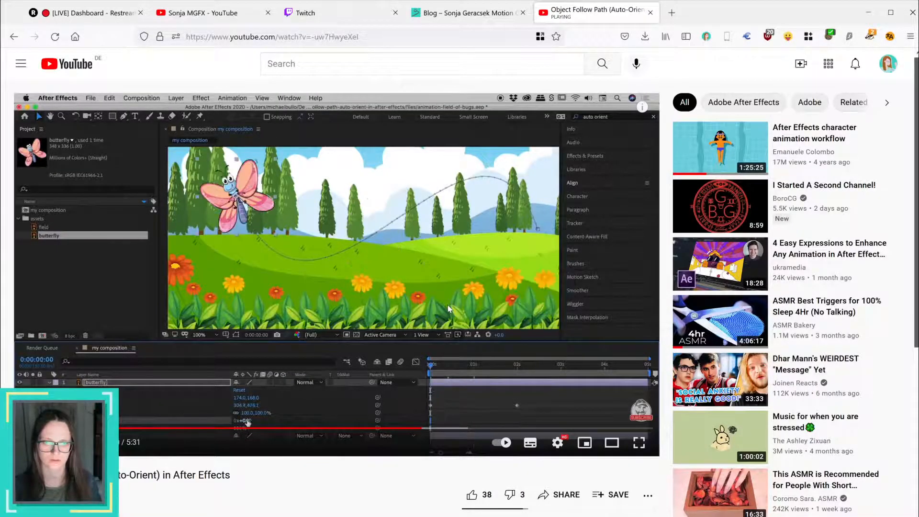
key(Right)
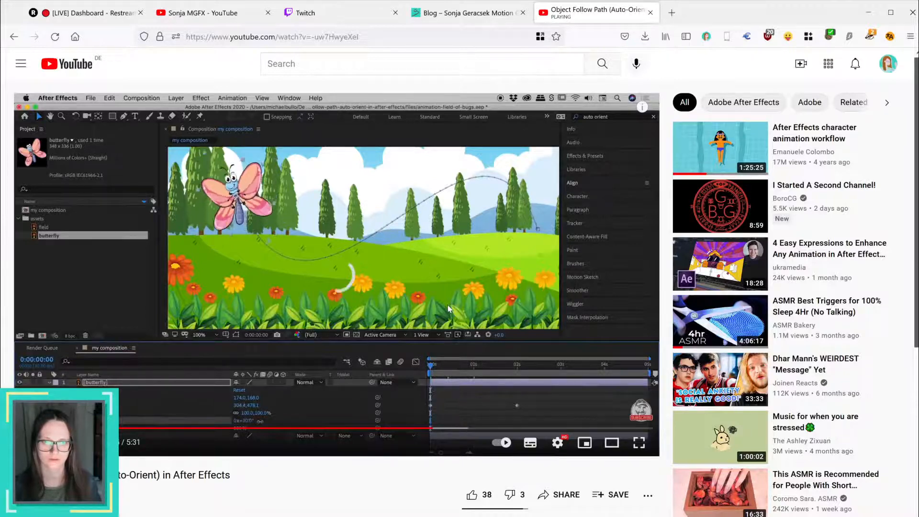
key(Right)
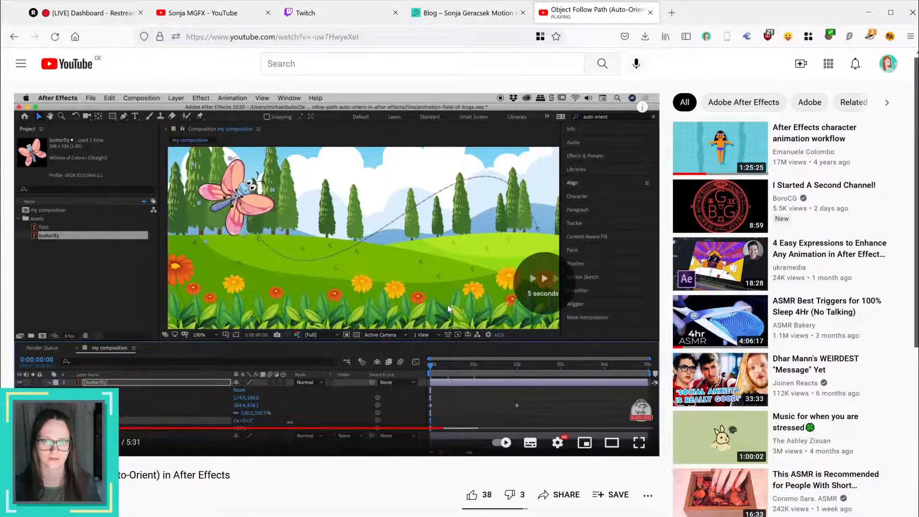
key(Right)
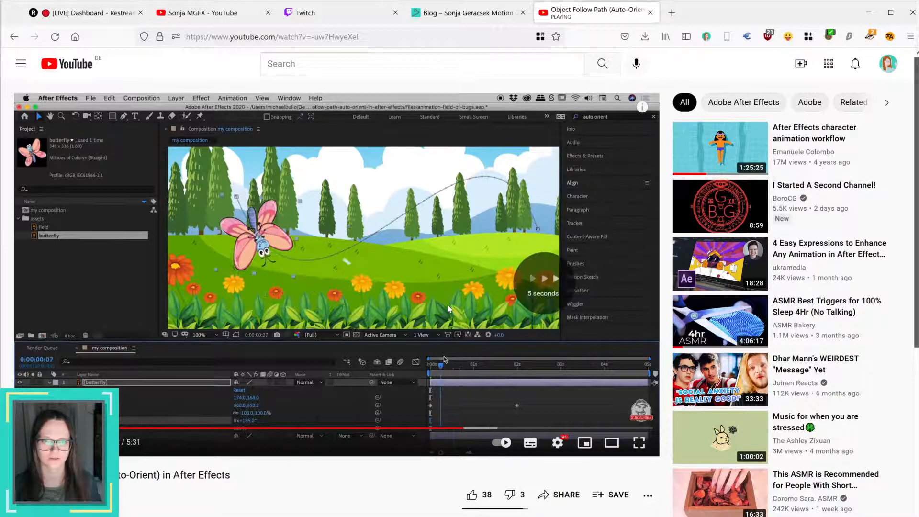
key(Right)
key(Right)
key(Right)
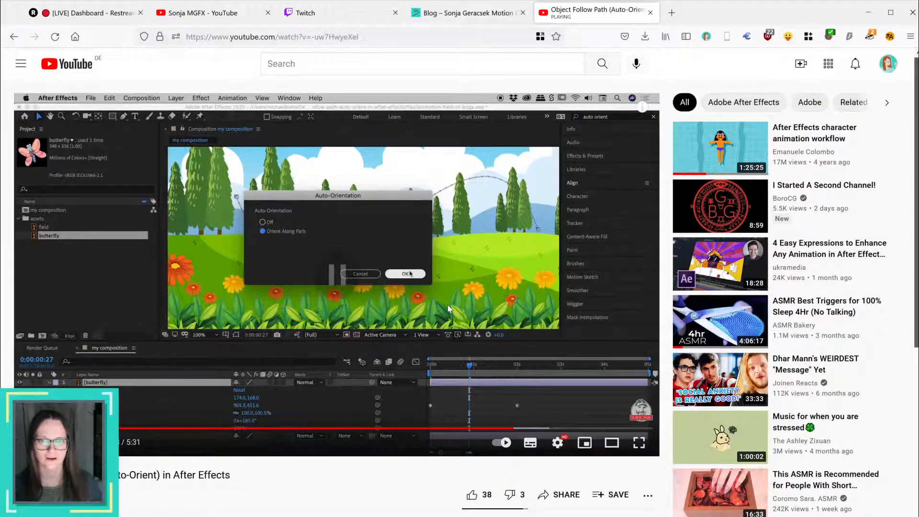
key(Left)
key(Left)
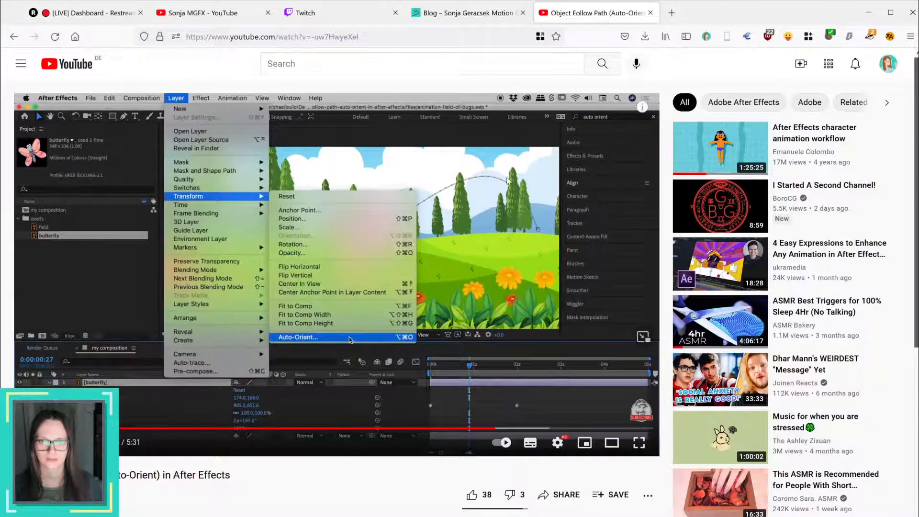
Step: Switch to After Effects and set the auto-orientation of the 060a_bug layer to Orient Along Path
key(alt+Tab)
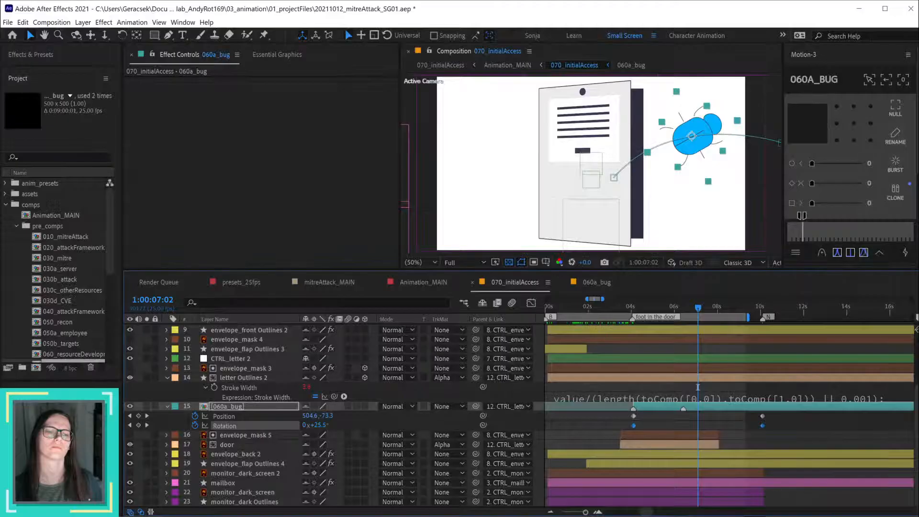
click(83, 23)
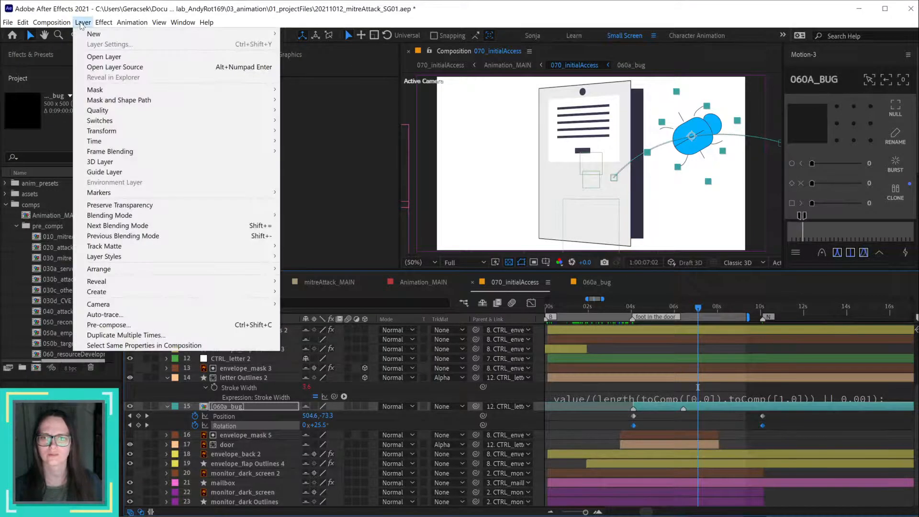
mouse_move(103, 132)
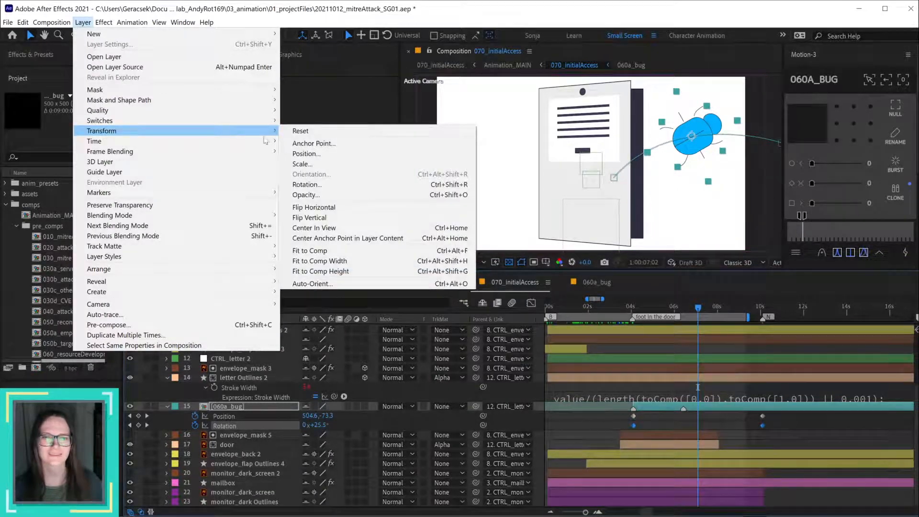
click(335, 283)
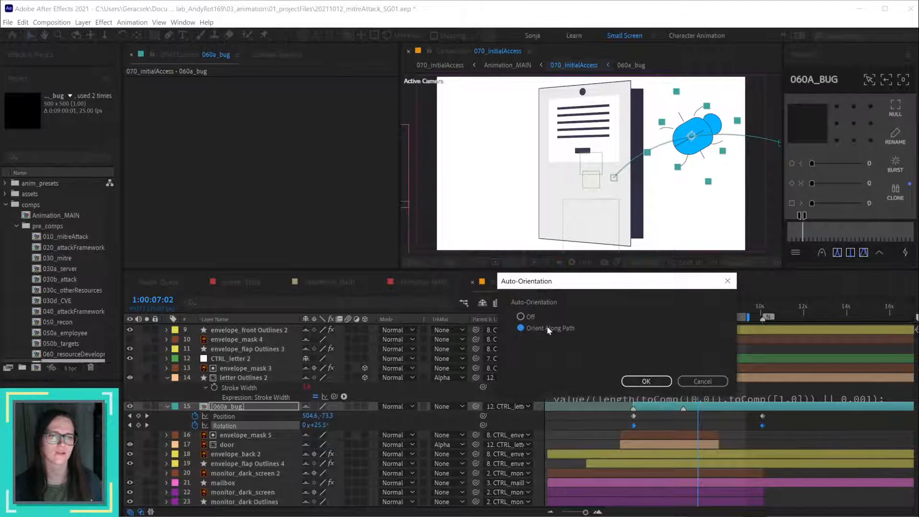
click(646, 382)
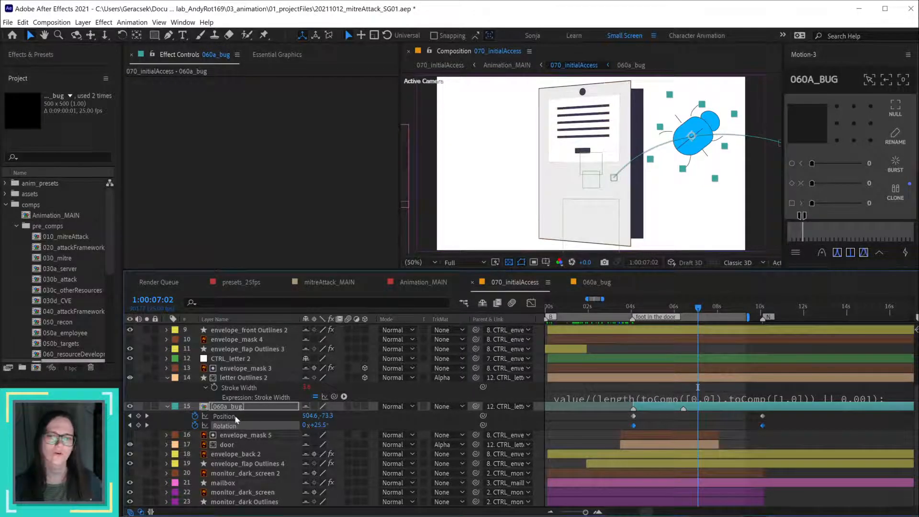
Step: Remove all Rotation keyframes from 060a_bug and check how the bug turns along its path up to 1:00:05:12
click(194, 425)
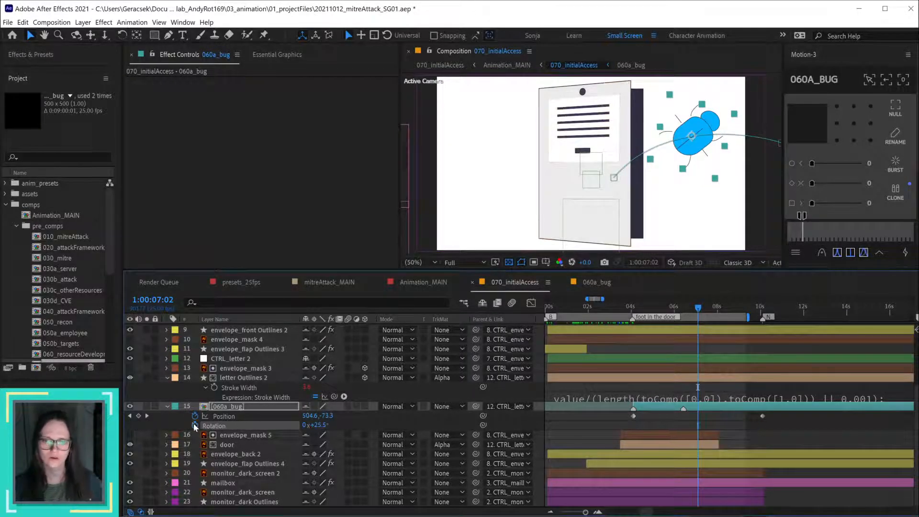
click(753, 426)
click(637, 307)
drag(639, 309, 663, 311)
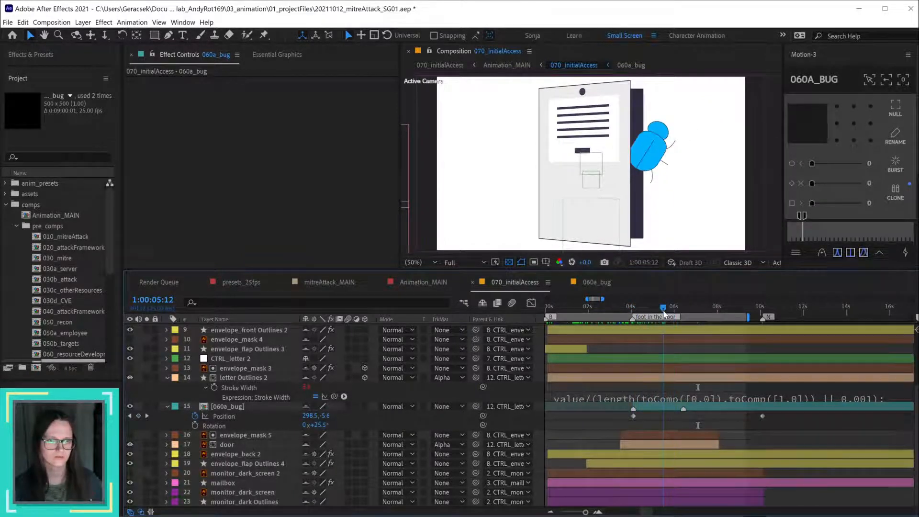
Step: Set 060a_bug's Rotation to 63° so the bug's head points along the motion path
click(222, 426)
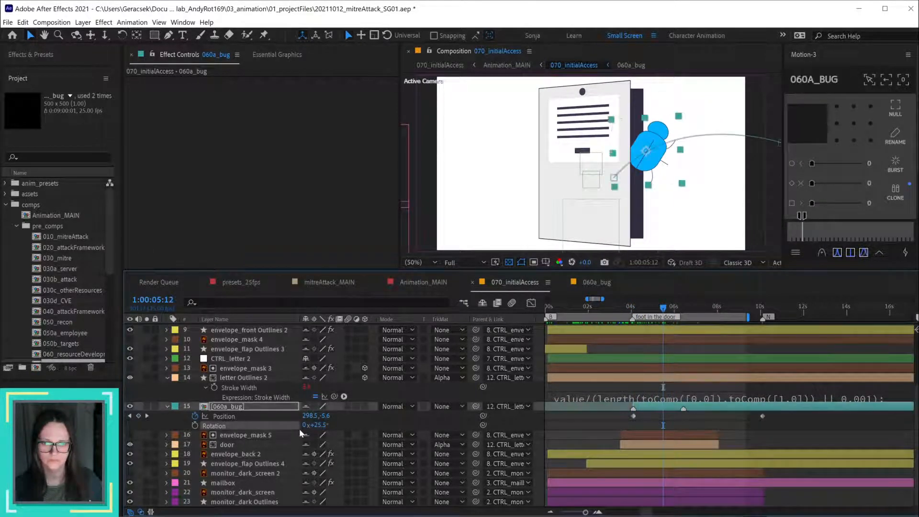
click(318, 425)
text(0)
key(Return)
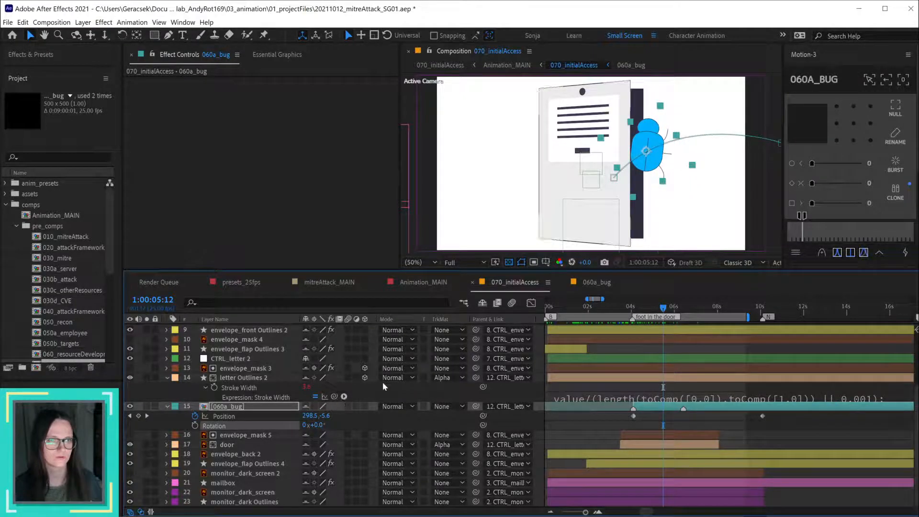
drag(318, 425, 355, 424)
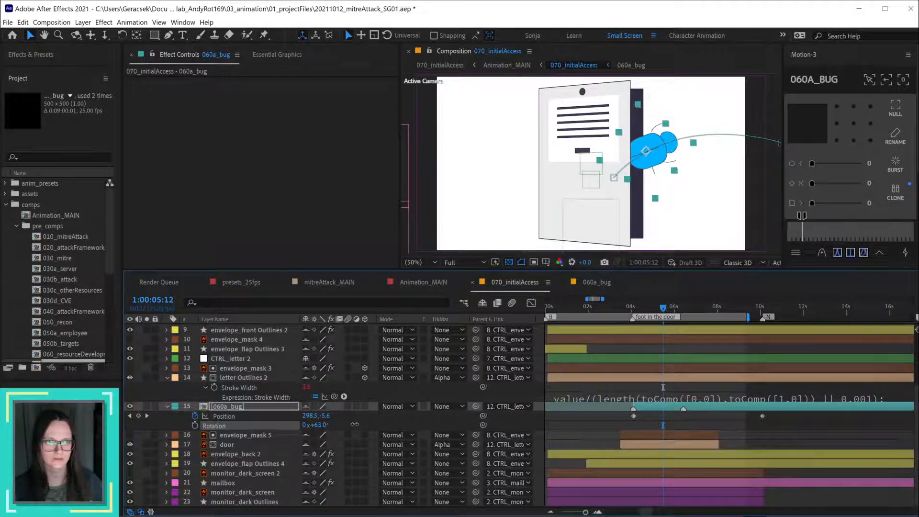
Step: Set 060a_bug's first Position keyframe at 1:00:04:02 to 137, 112.5 and check the frame just before it
drag(642, 313, 634, 314)
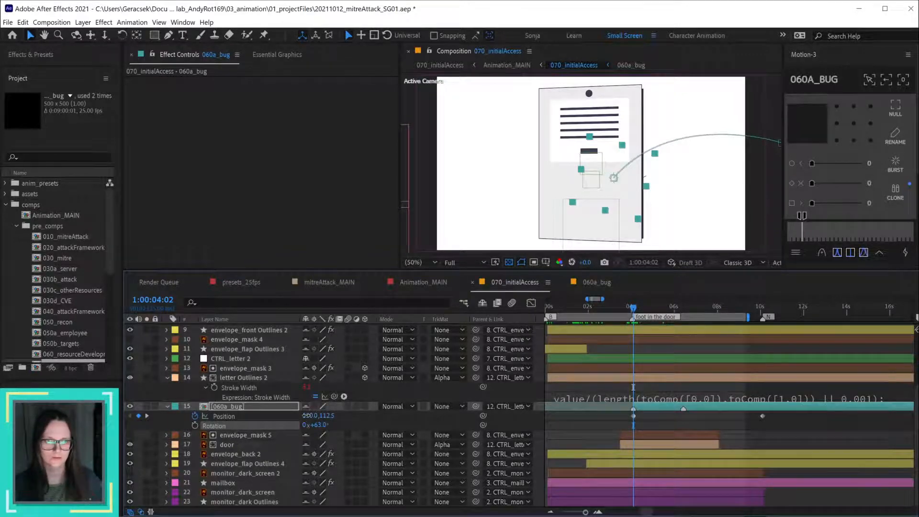
drag(304, 416, 299, 416)
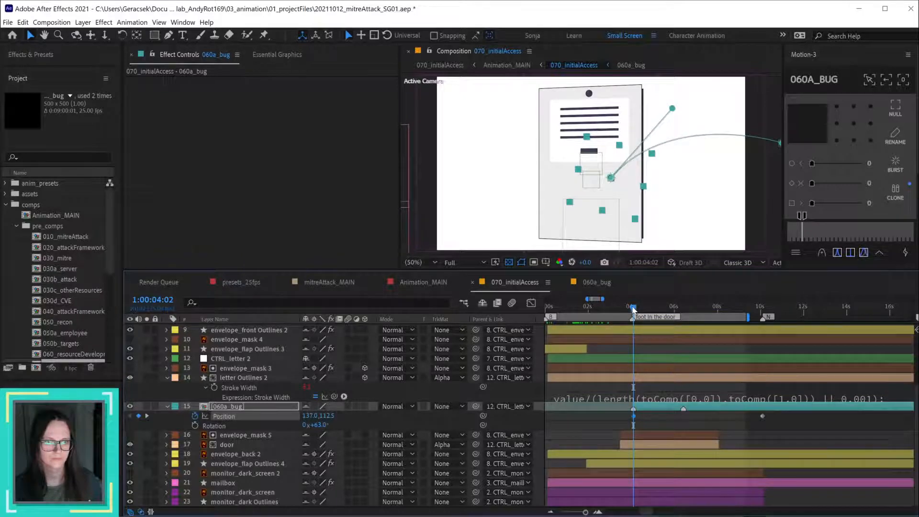
drag(633, 309, 630, 309)
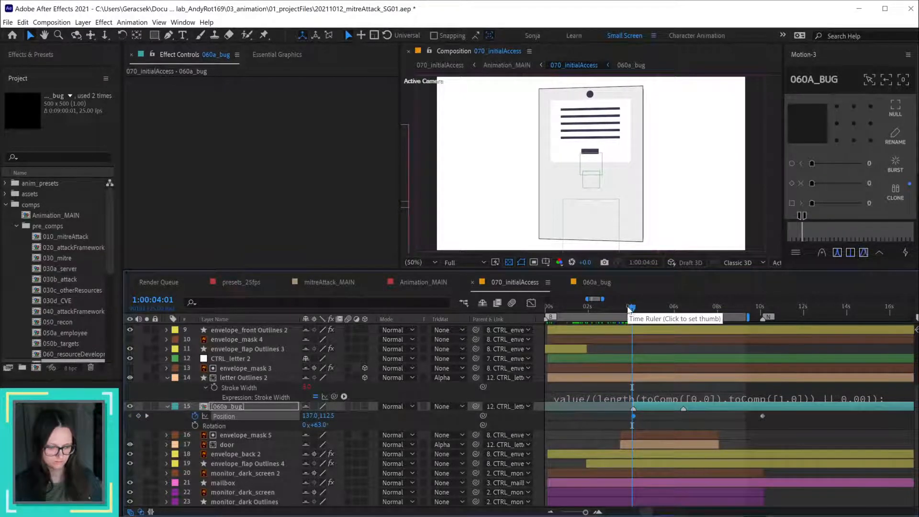
Step: Raise the end point of 060a_bug's motion path beyond the frame edge and preview the crawl from 1:00:04:01
drag(633, 310, 737, 308)
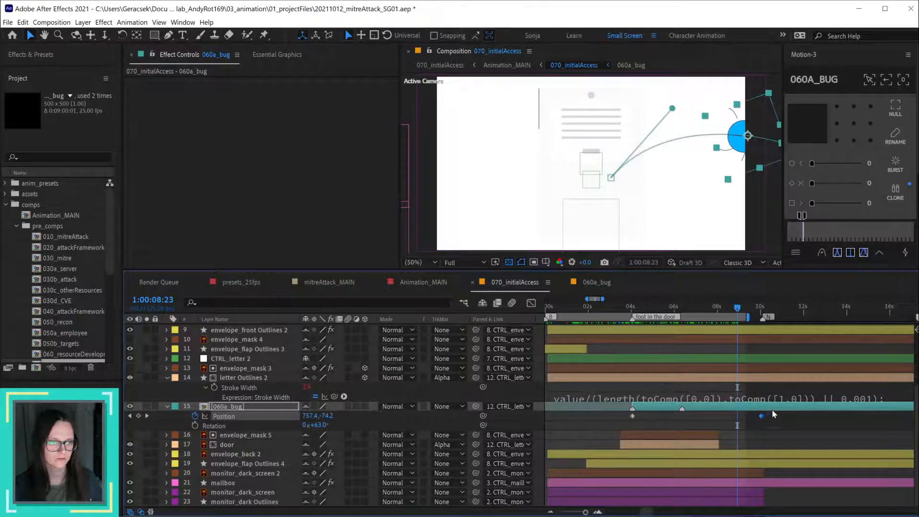
drag(779, 145, 778, 122)
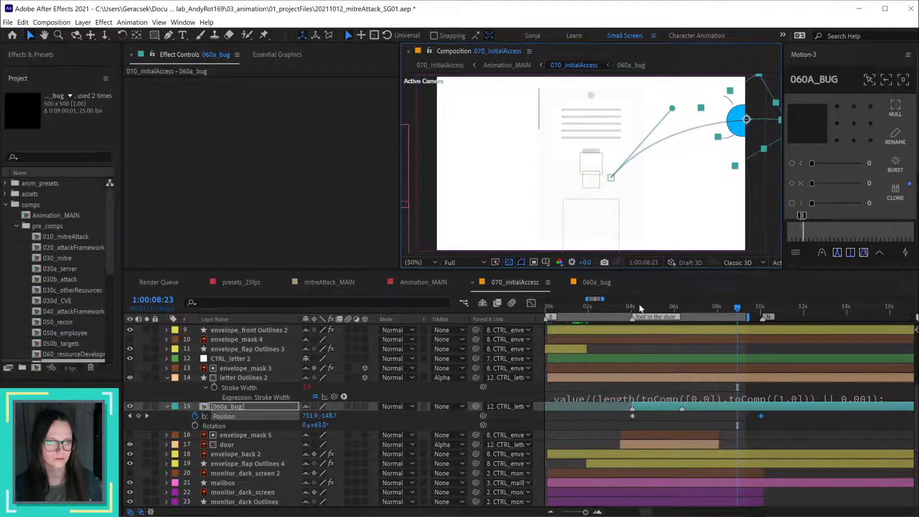
drag(641, 307, 632, 308)
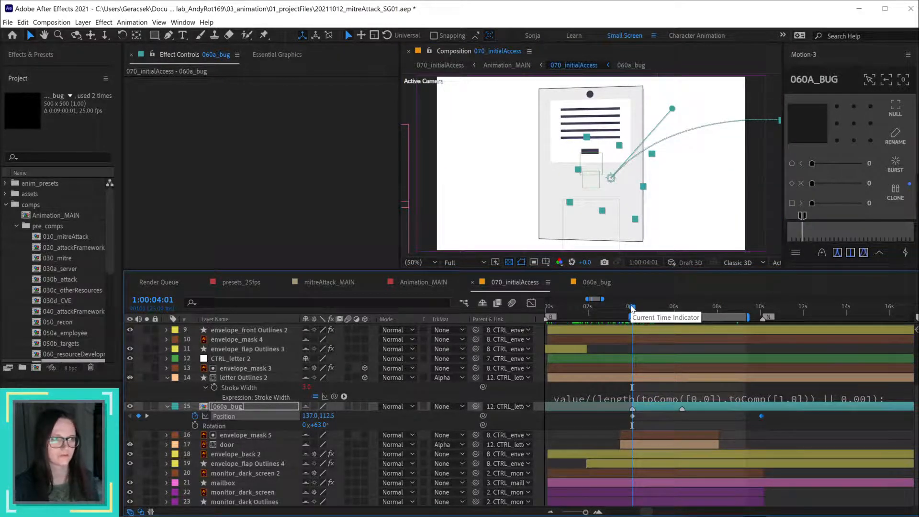
key(space)
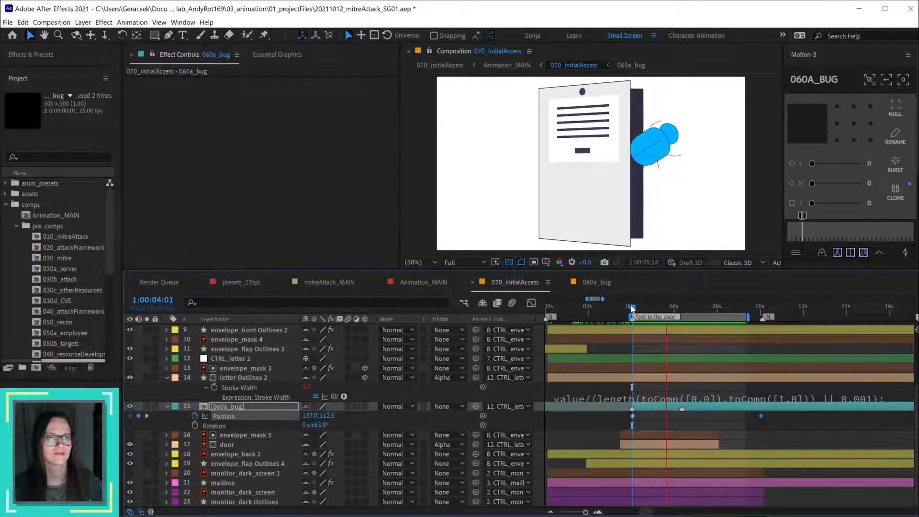
key(space)
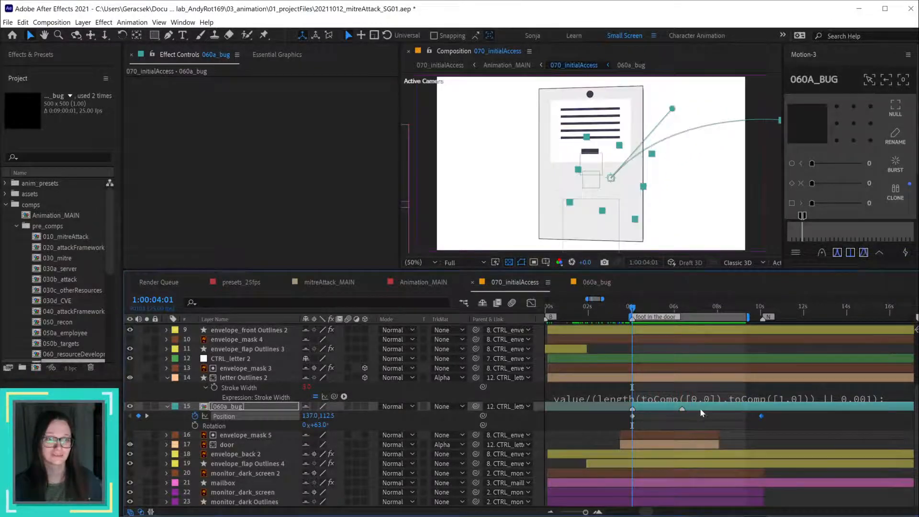
Step: In the 060a_bug precomp, slow the walk cycle by spacing the Rotation keyframes of bug_body and legs LF, RB, LB, RF and LC 20 frames apart
double_click(700, 408)
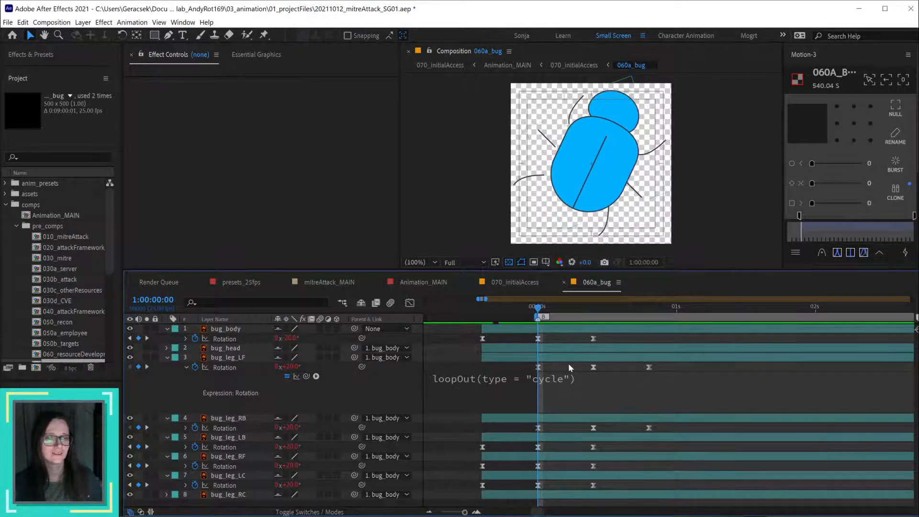
scroll(547, 387, left, 2)
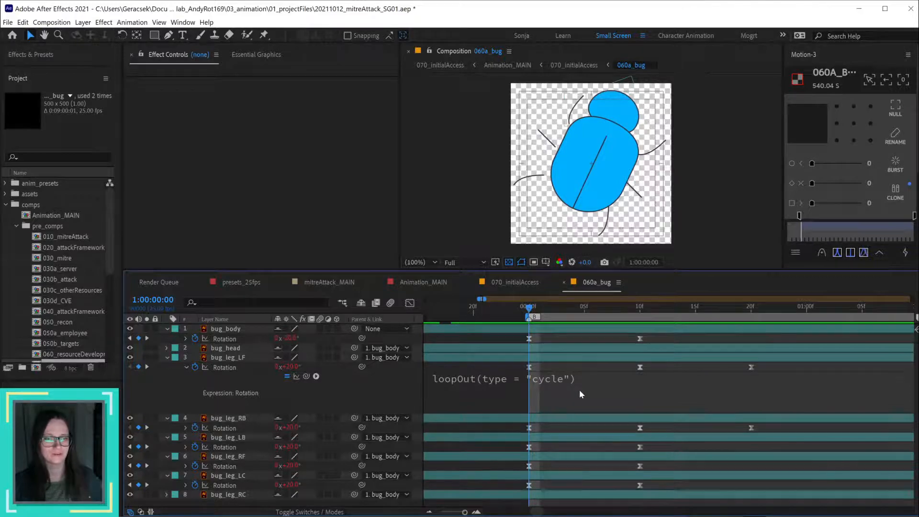
drag(542, 337, 687, 515)
key(alt+shift+Right)
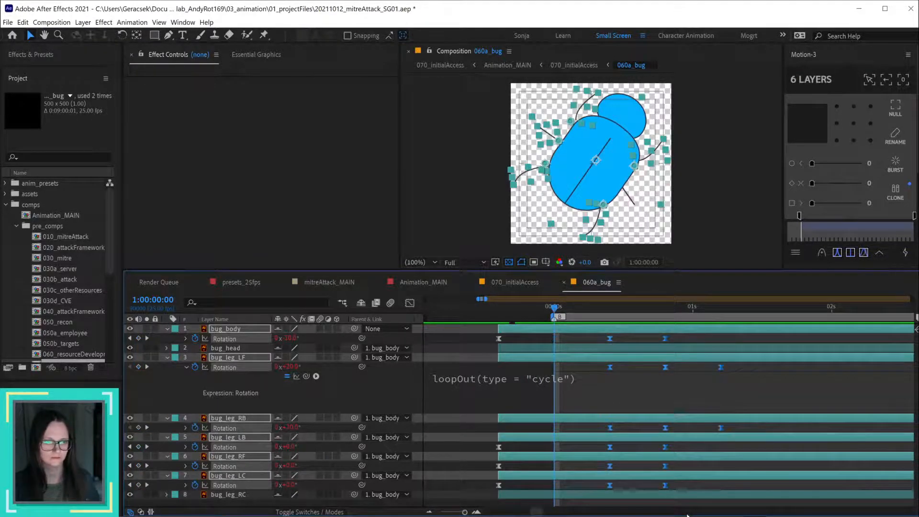
drag(648, 335, 766, 515)
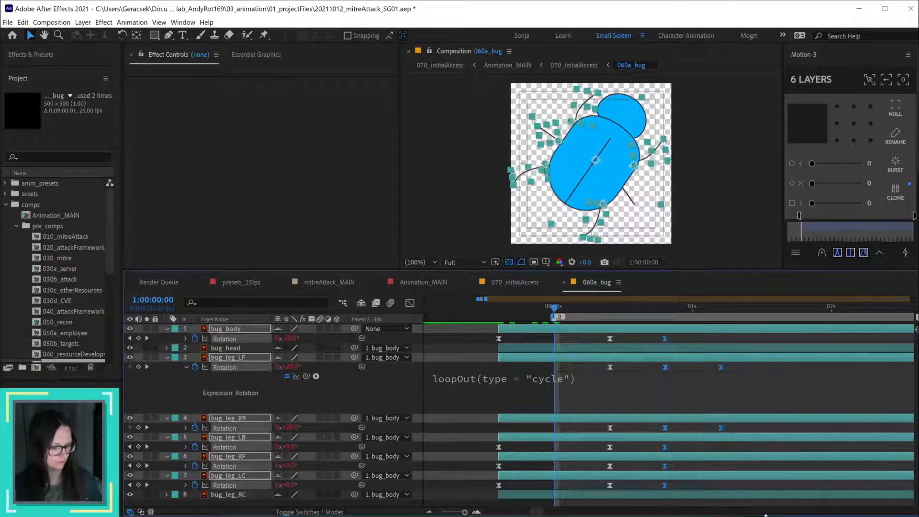
key(alt+shift+Right)
drag(760, 362, 806, 432)
key(alt+shift+Right)
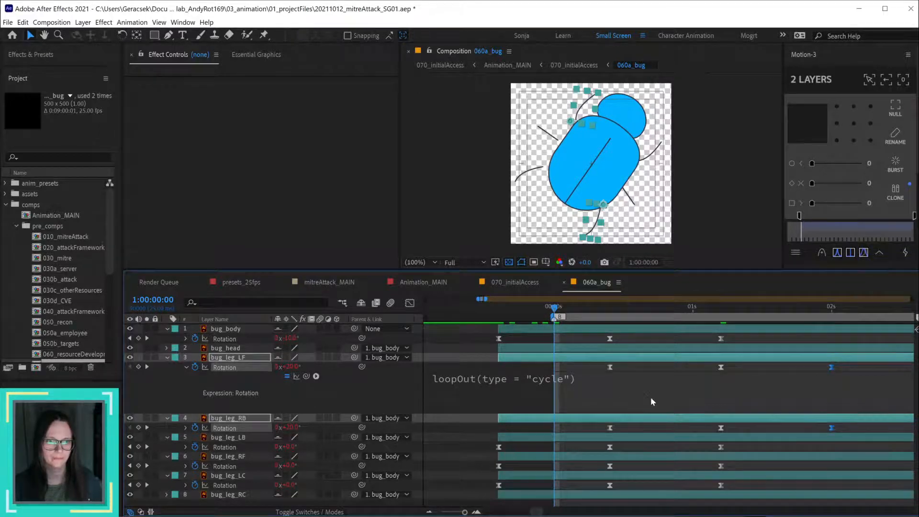
scroll(651, 358, down, 2)
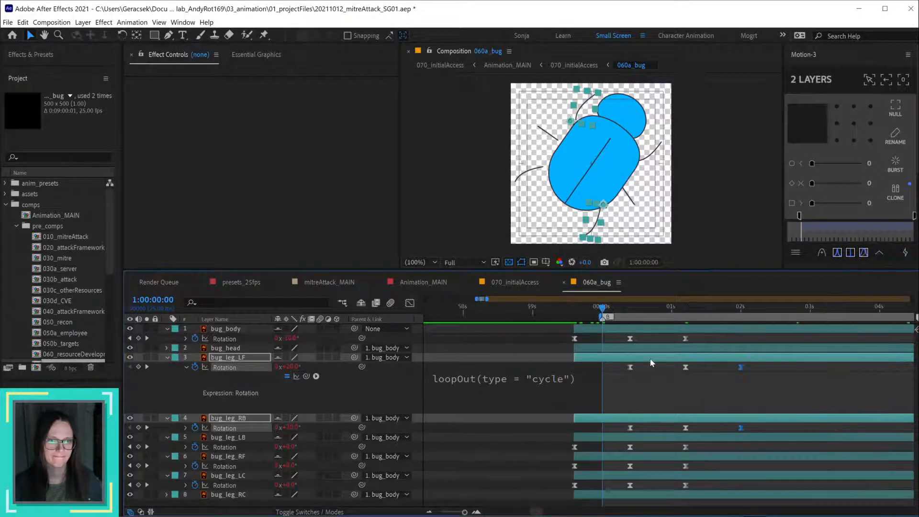
Step: Show bug_leg_RC's Rotation keyframes and space them 20 frames apart, ending at 1:00:02:00 like legs LF and RB
click(657, 329)
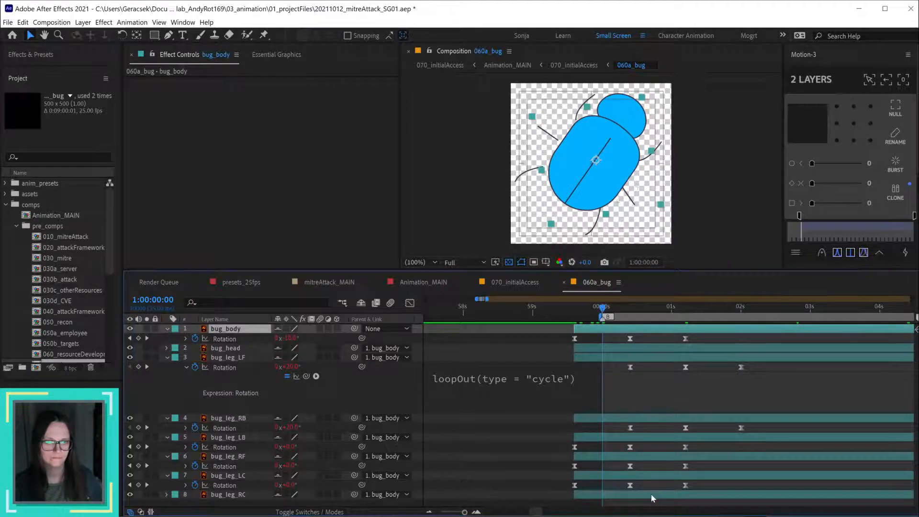
click(651, 494)
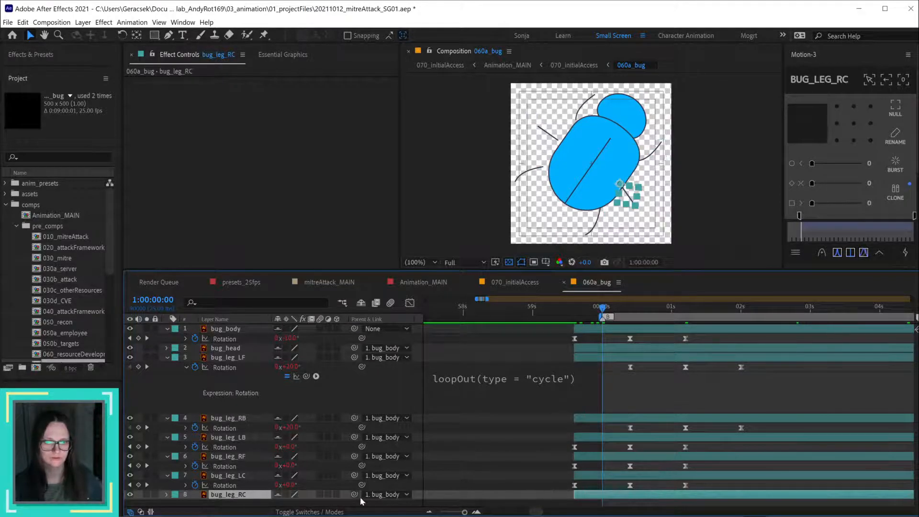
key(u)
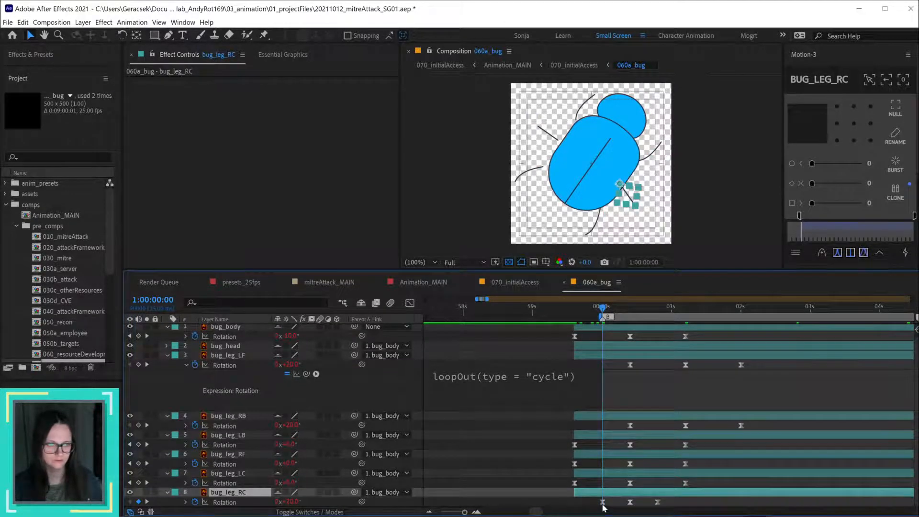
drag(668, 501, 741, 502)
click(702, 507)
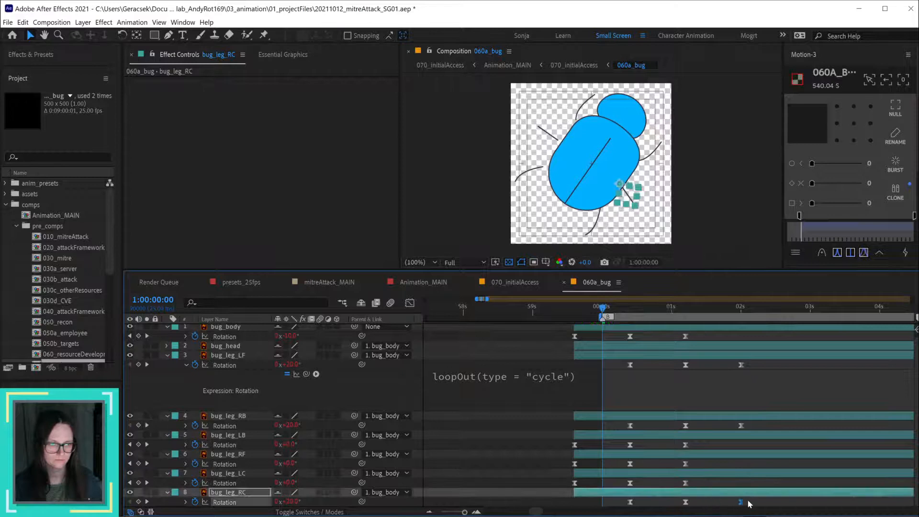
Step: Shift bug_leg_LF, bug_leg_RB and bug_leg_RC so their first keyframes fall at 1:00:00:00, and trim their starts to that frame
click(627, 355)
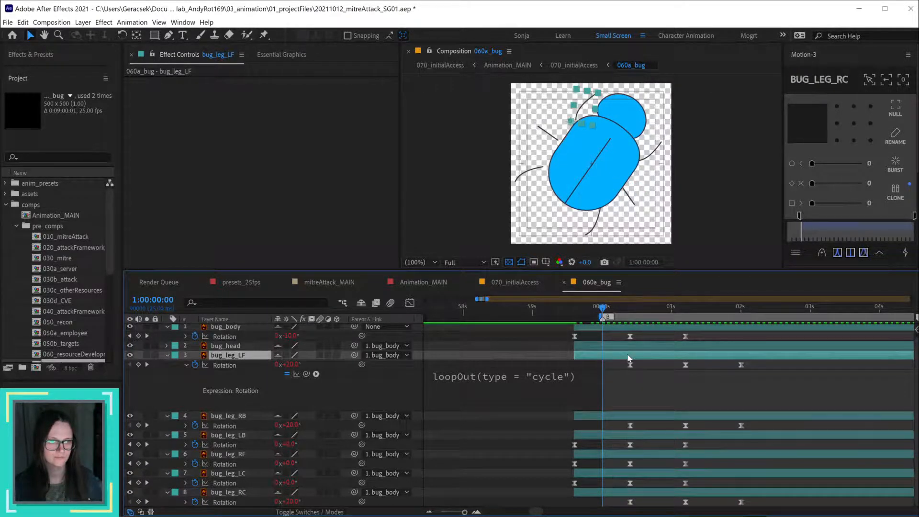
ctrl+click(650, 416)
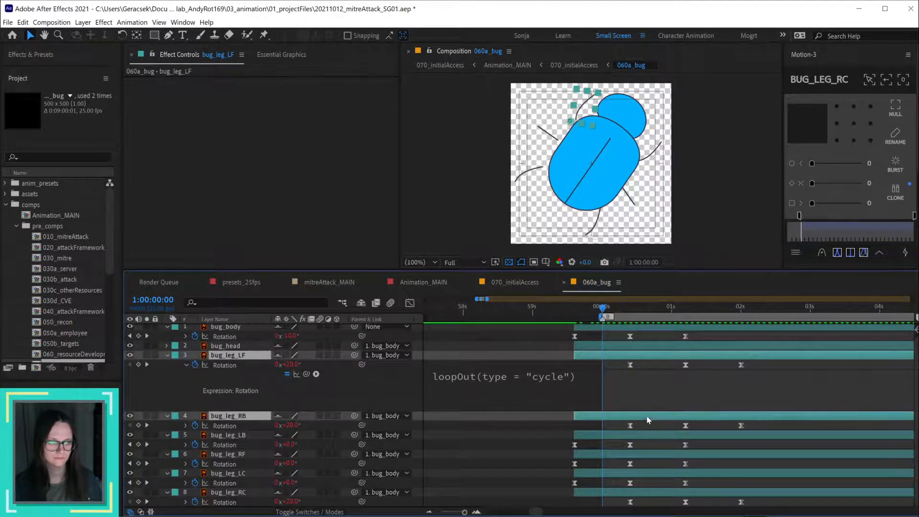
ctrl+click(637, 493)
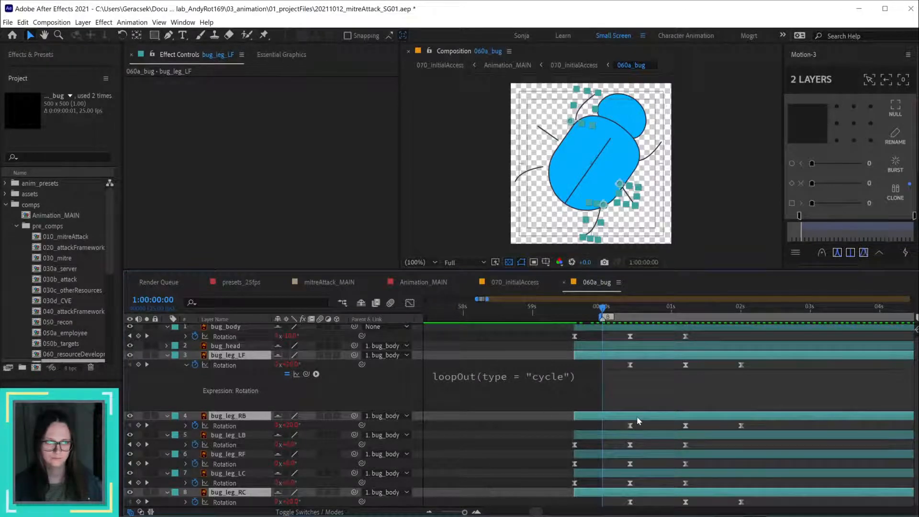
drag(629, 420, 610, 419)
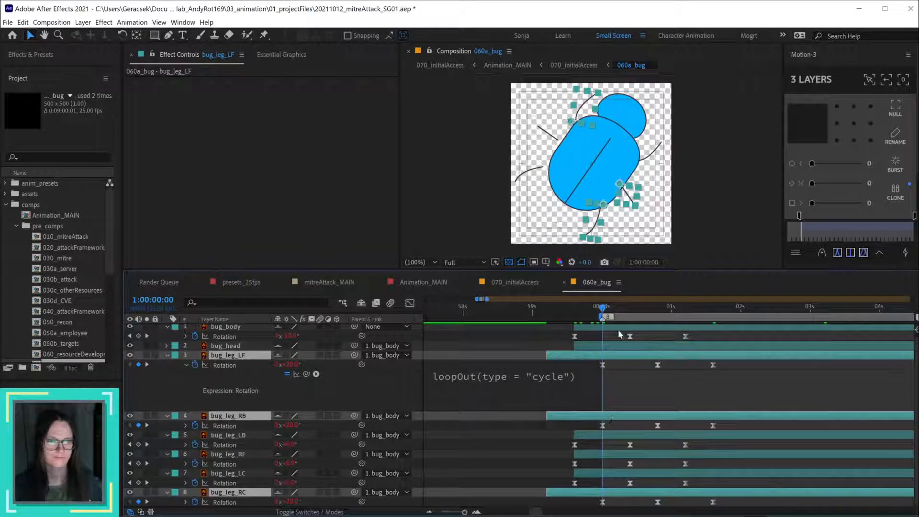
key(alt+bracketleft)
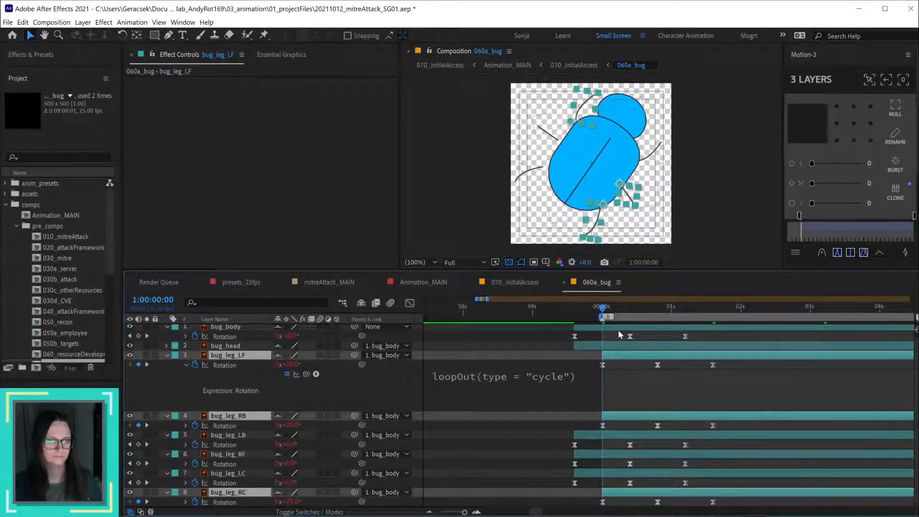
drag(602, 309, 666, 329)
click(523, 450)
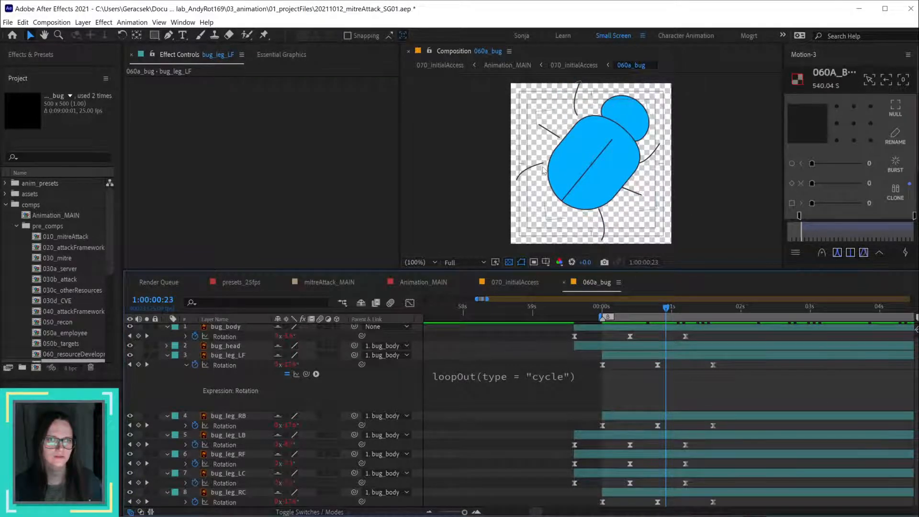
Step: At 1:00:00:02, lock bug_body and move bug_leg_RC and bug_leg_RF slightly outward from the body
mouse_move(627, 316)
mouse_down()
mouse_move(602, 309)
mouse_move(625, 309)
mouse_move(610, 309)
mouse_up()
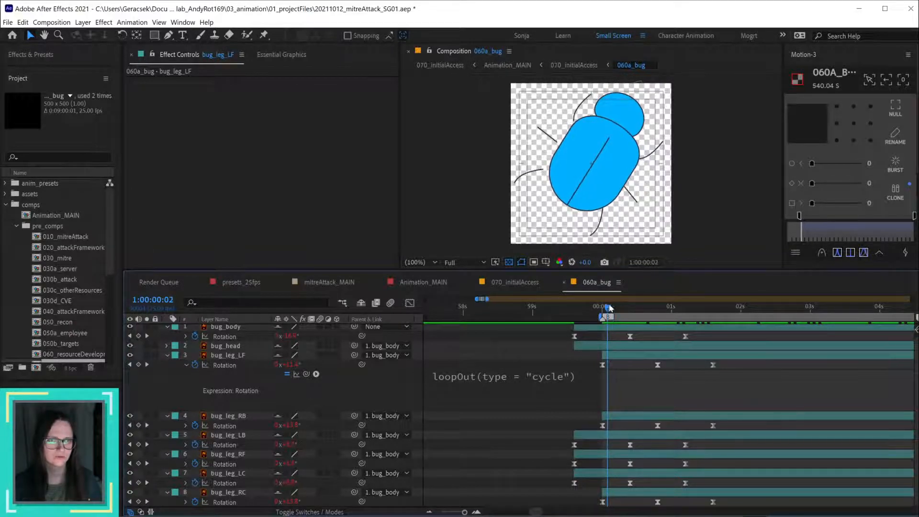
click(634, 201)
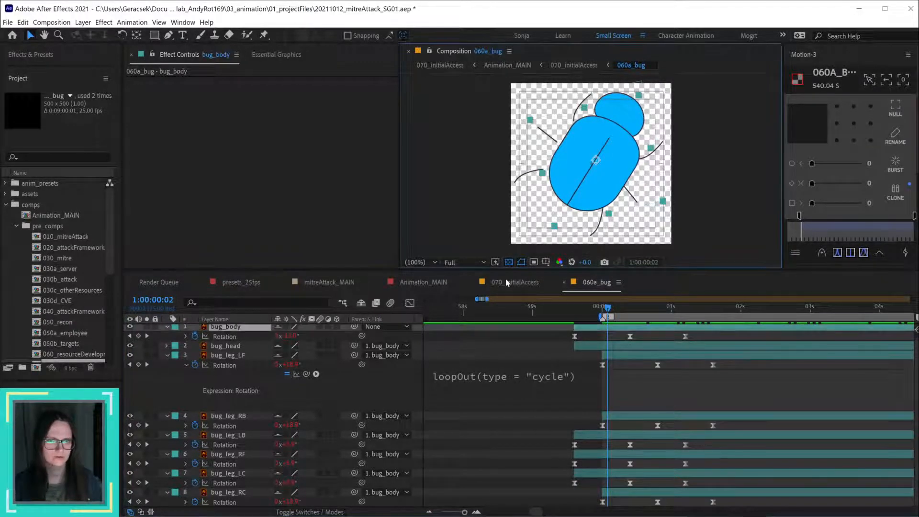
click(155, 328)
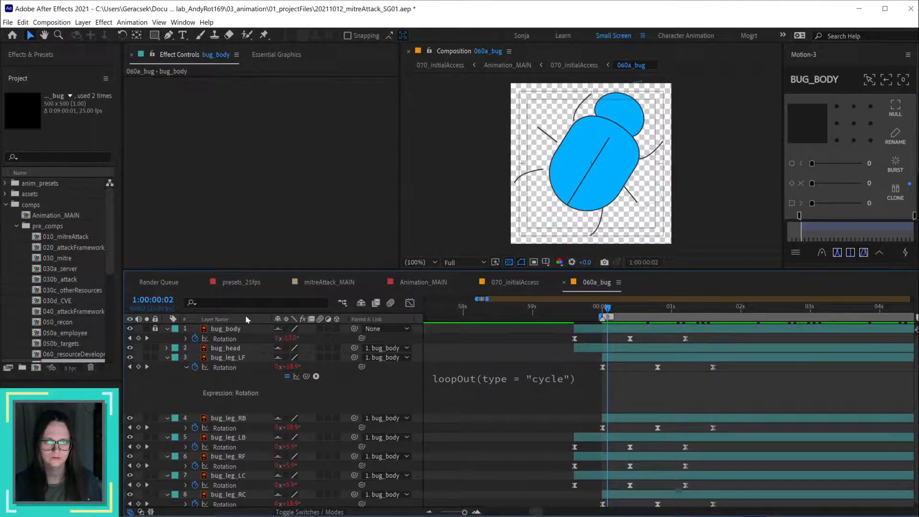
click(638, 203)
drag(635, 200, 642, 206)
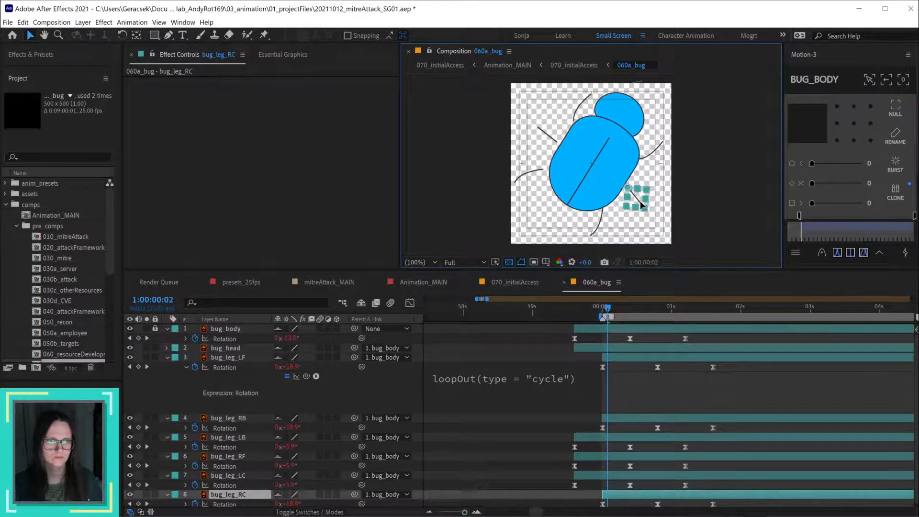
click(660, 149)
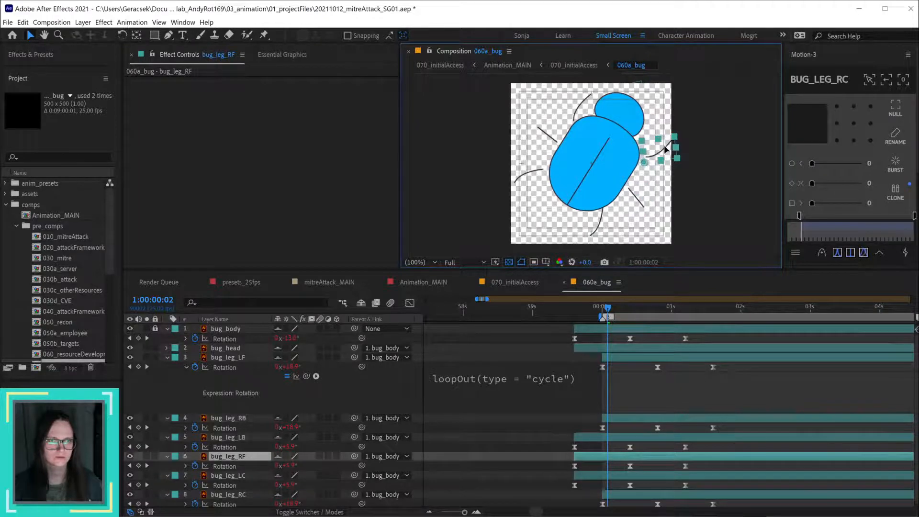
Step: Move bug_head closer to the body, lining its anchor point up with the body's center
click(627, 113)
drag(629, 111, 625, 122)
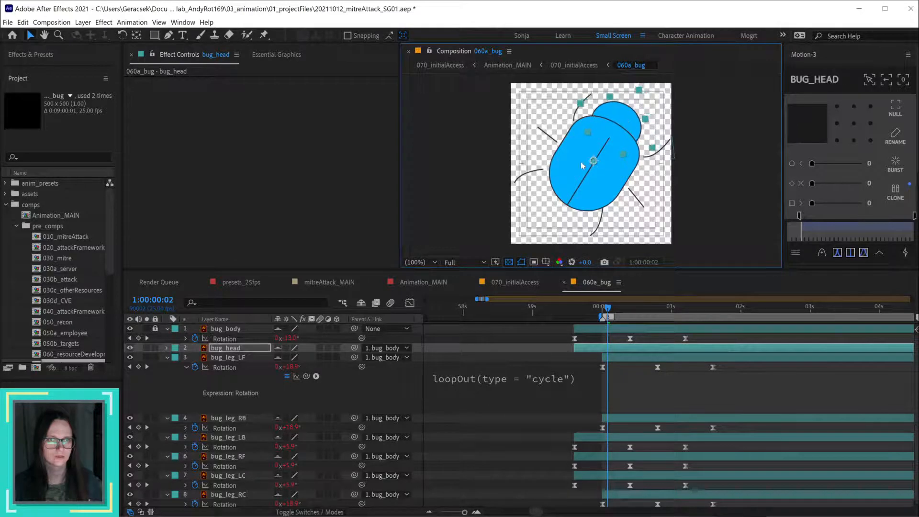
drag(594, 162, 595, 161)
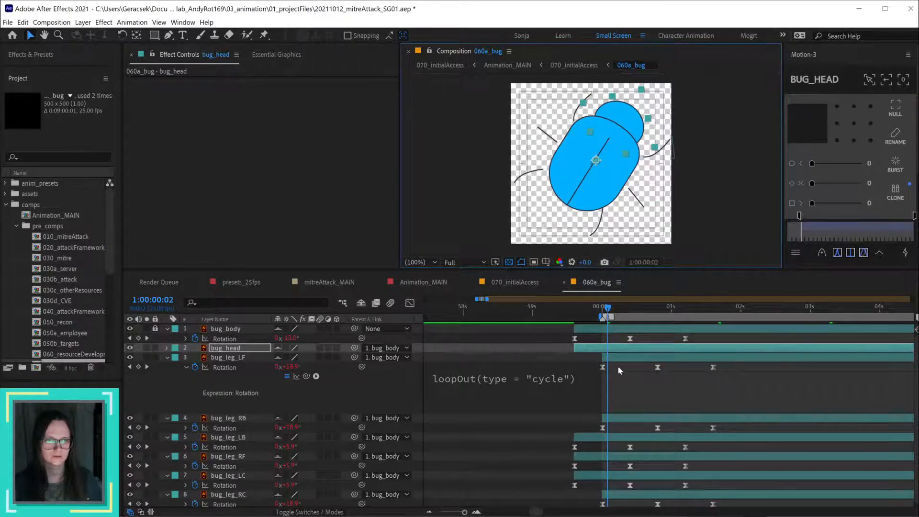
Step: Copy bug_body's Rotation keyframes onto bug_head starting at 0:59:59:20, five frames after the body's first keyframe
drag(607, 311, 576, 311)
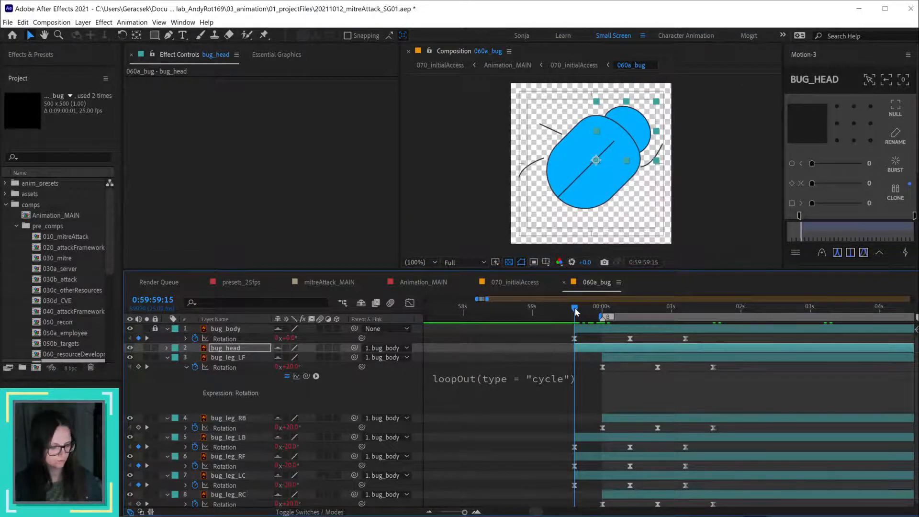
key(Page_Down)
key(Page_Down)
key(Page_Down)
key(Page_Down)
key(Page_Down)
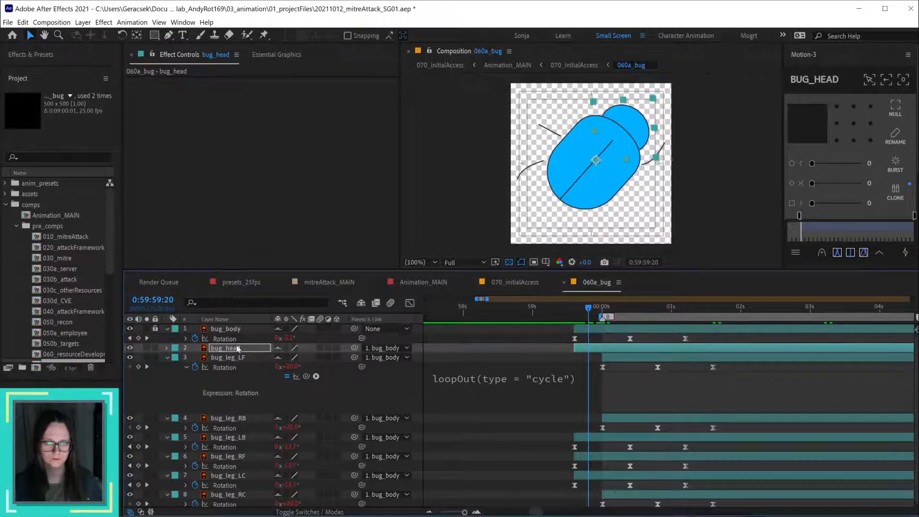
click(324, 367)
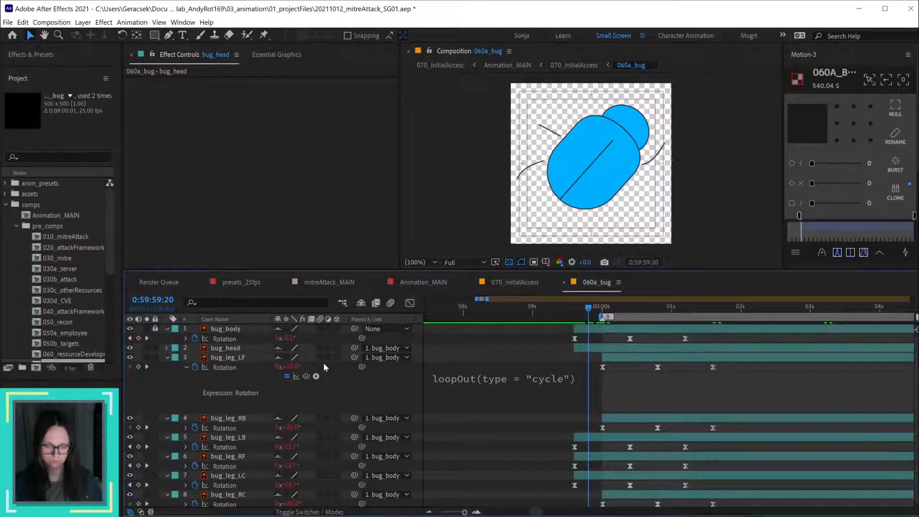
click(233, 338)
click(603, 348)
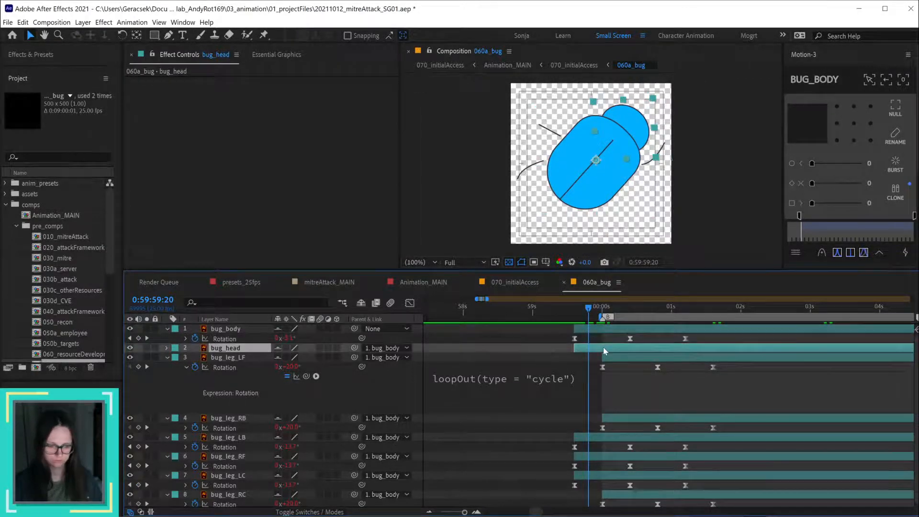
key(ctrl+v)
Step: Set bug_head's Rotation keyframe at 1:00:00:15 to -10°, preview the walk cycle and save the project
drag(590, 307, 644, 311)
click(509, 356)
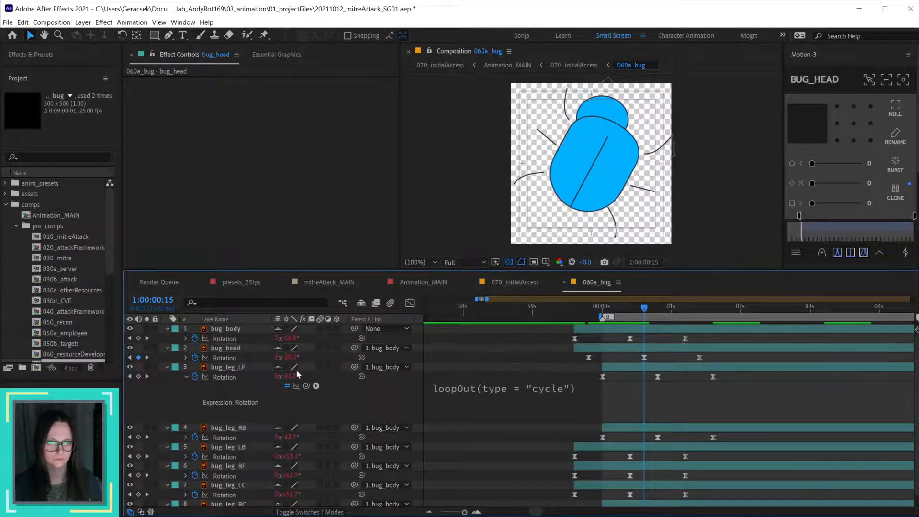
click(289, 357)
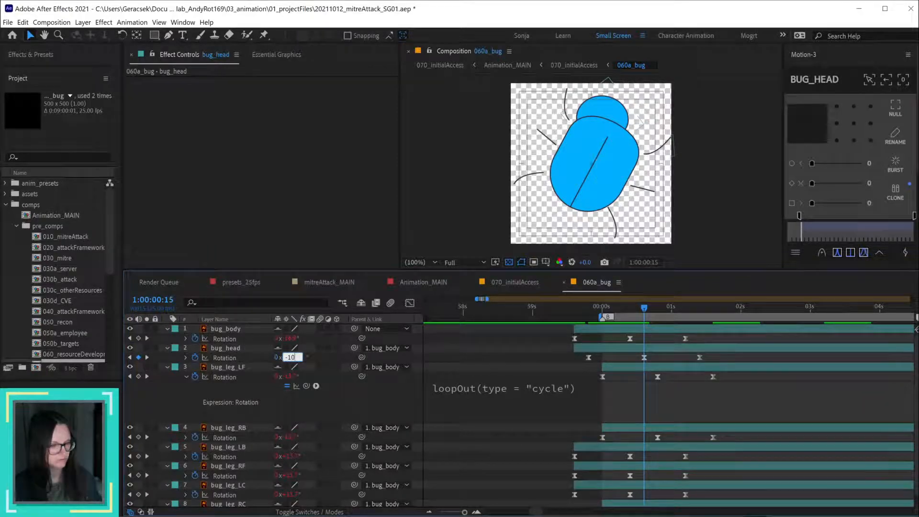
text(-10)
key(Return)
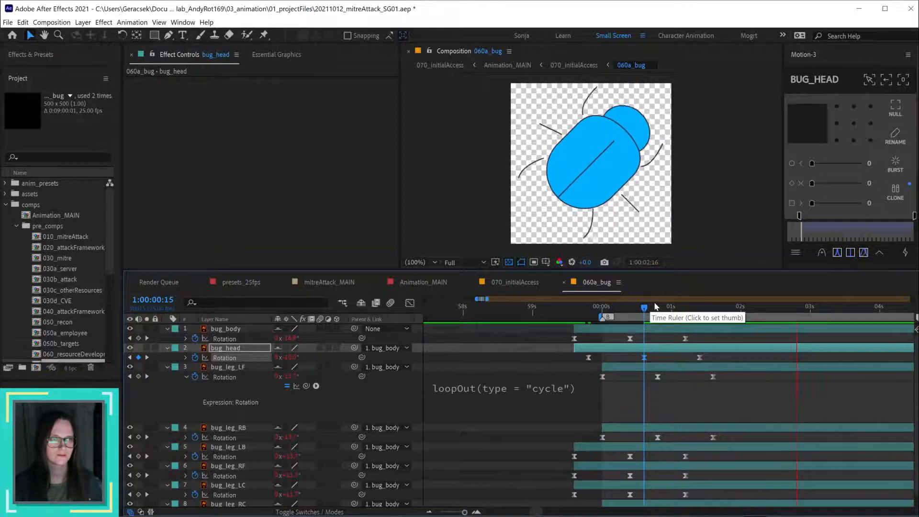
key(ctrl+s)
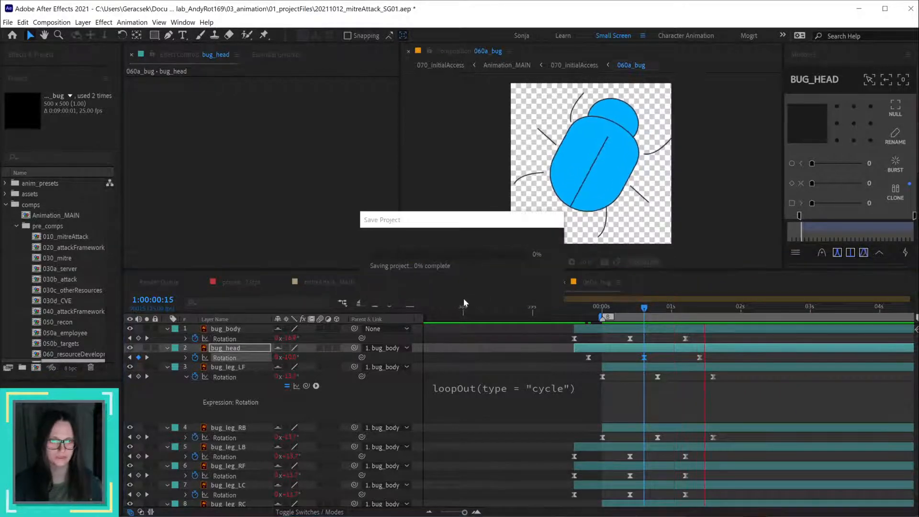
Step: Return to the 070_initialAccess comp and preview the bug crawling out from behind the door
click(506, 283)
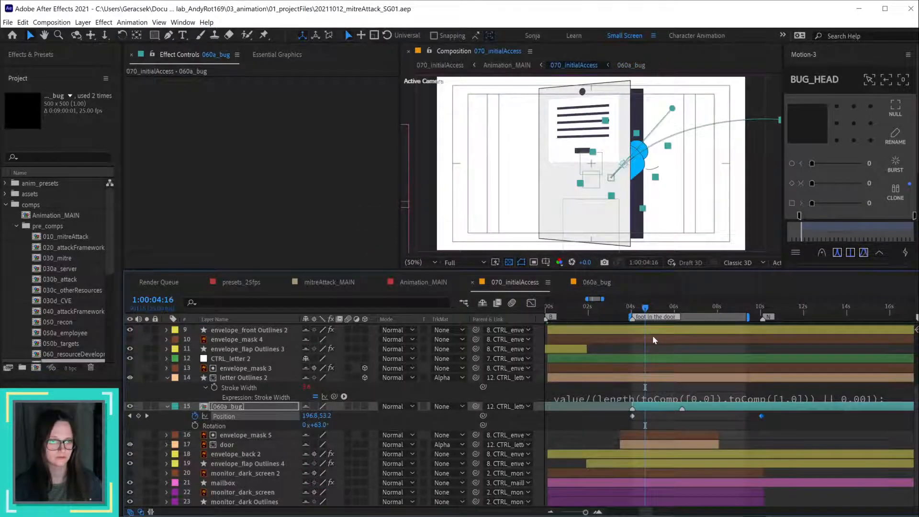
key(space)
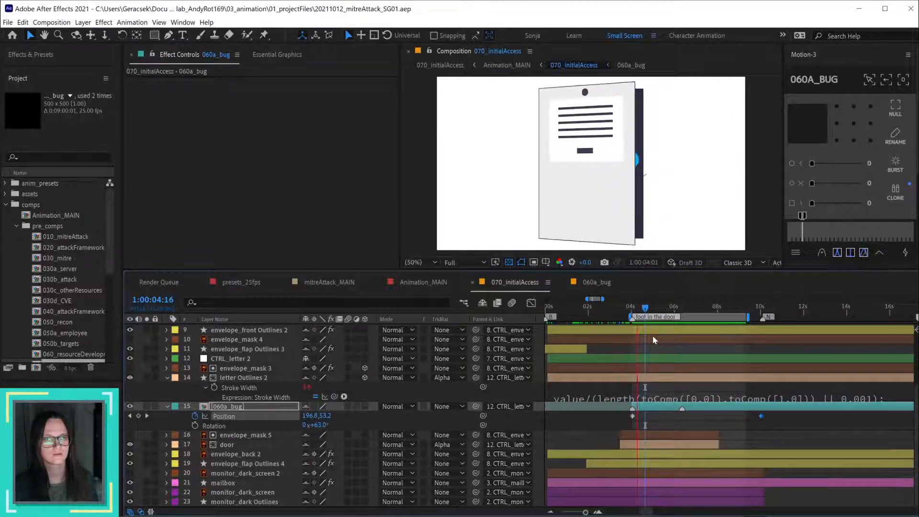
key(space)
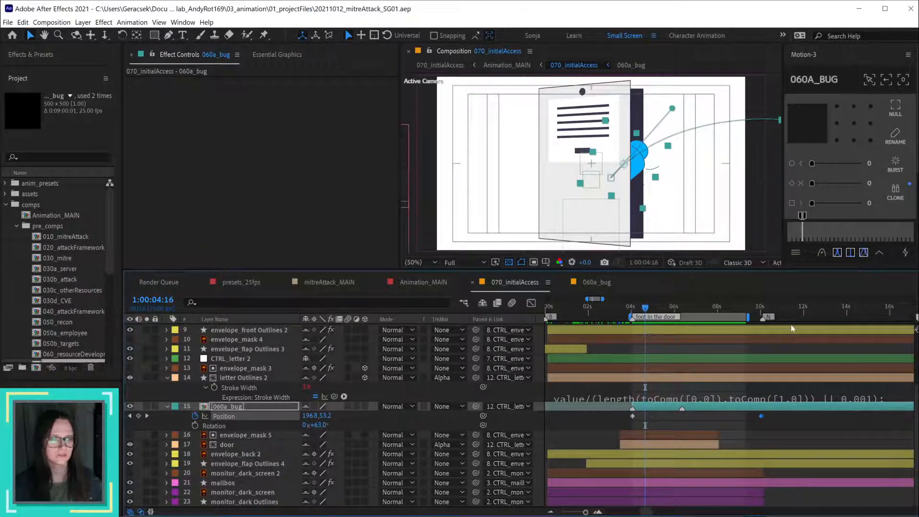
Step: At 1:00:10:01, move 060a_bug's end position above the frame to about 468.8, -506.6 and bend the motion path's starting curve lower
click(762, 312)
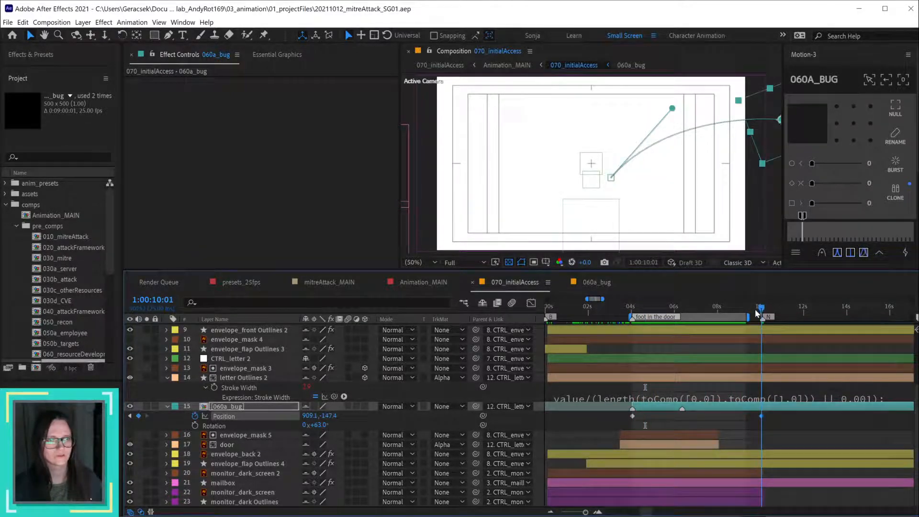
scroll(733, 234, down, 2)
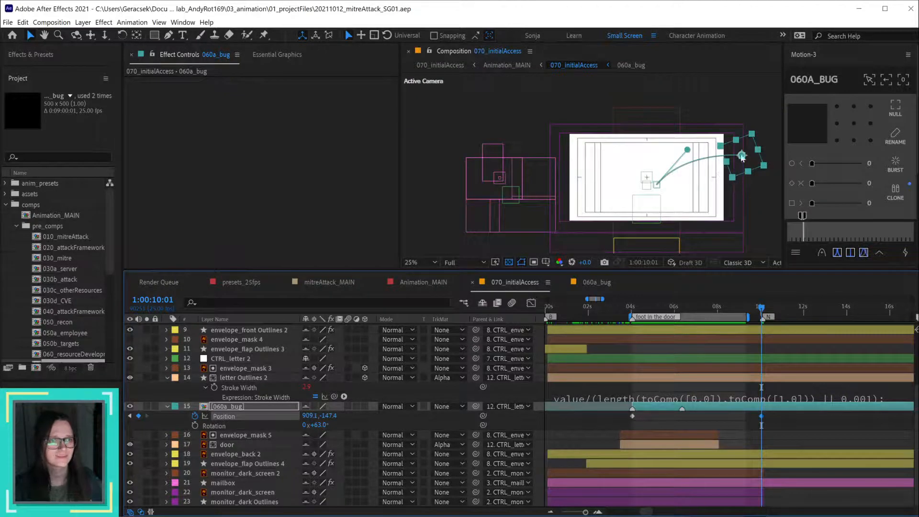
drag(741, 156, 693, 115)
drag(688, 152, 701, 162)
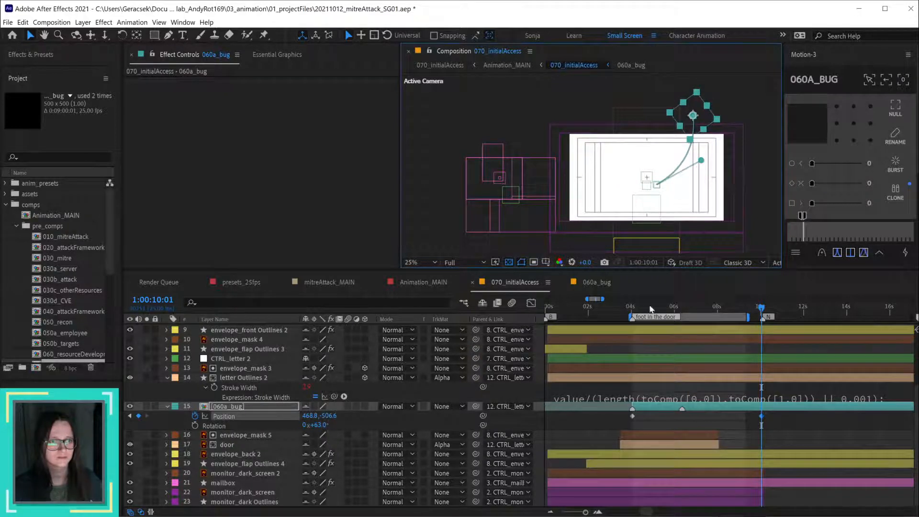
Step: Scrub through the bug's crawl along the reshaped path and park the playhead at the end Position keyframe, 1:00:10:01
drag(635, 311, 765, 309)
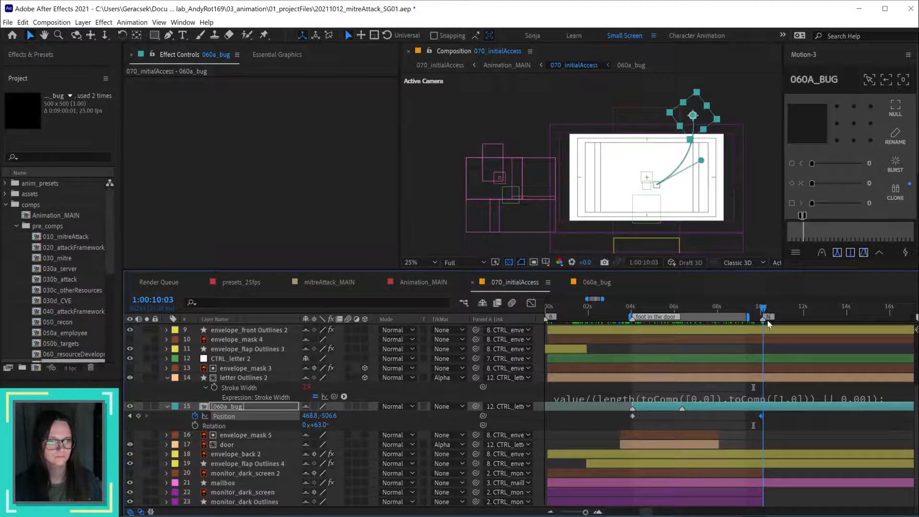
scroll(765, 321, up, 3)
drag(748, 308, 745, 308)
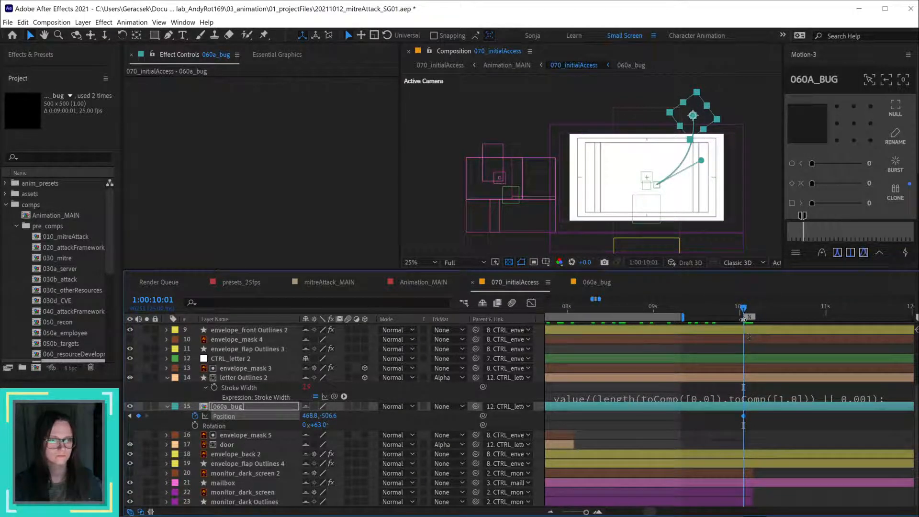
scroll(718, 407, down, 3)
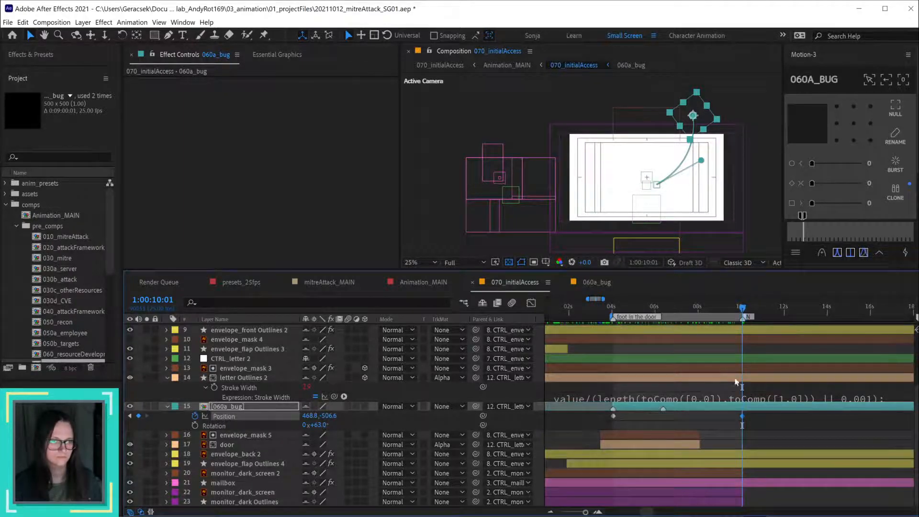
key(space)
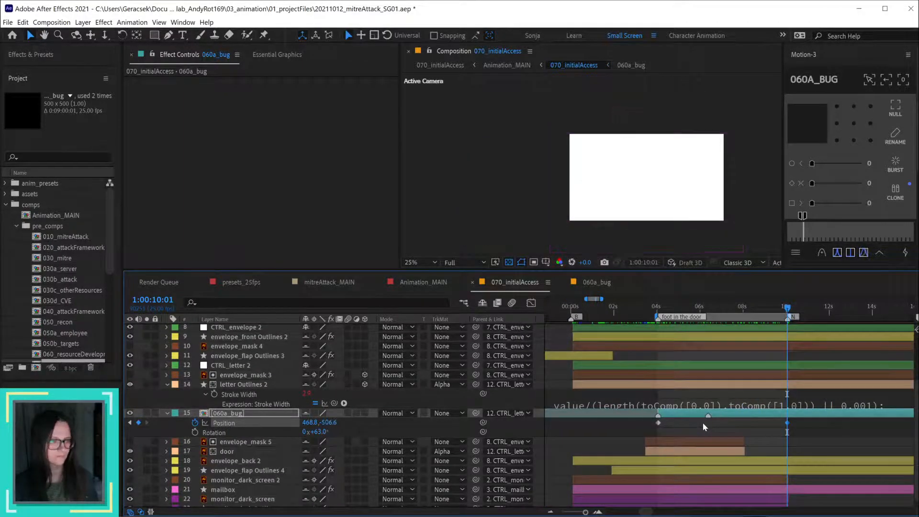
Step: Preview the bug's motion in 070_initialAccess, open the 060a_bug composition at 1:00:04:01, and play its crawl cycle
scroll(701, 193, up, 1)
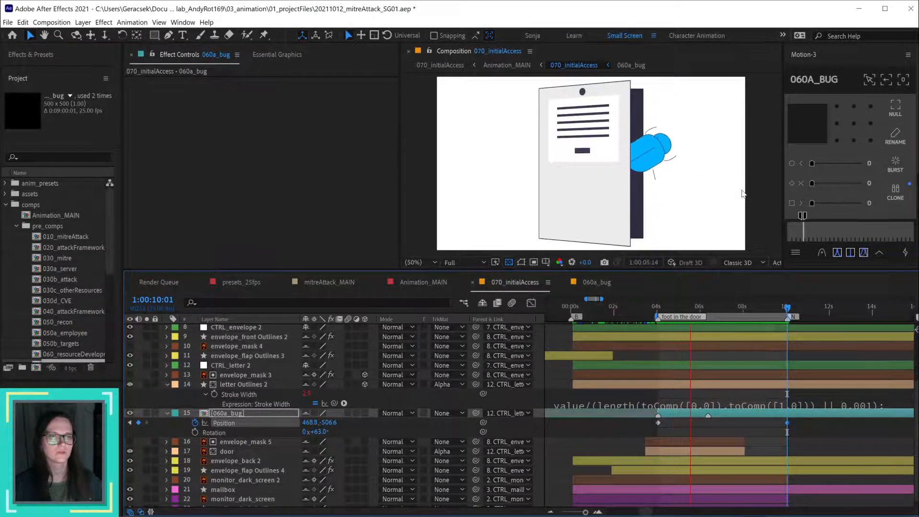
key(space)
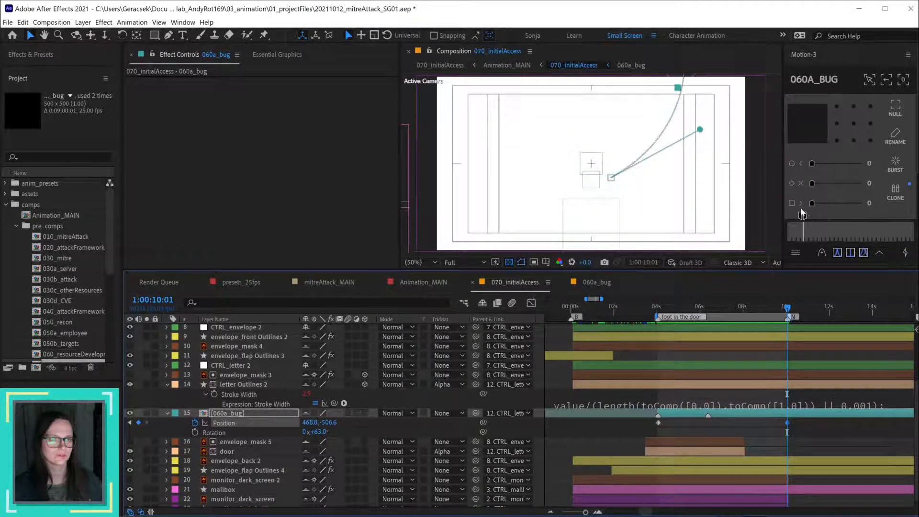
click(667, 310)
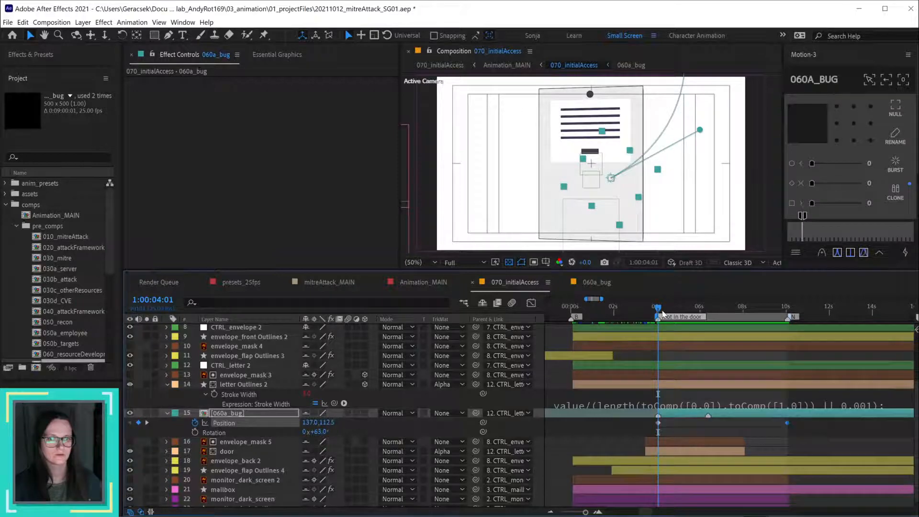
click(677, 422)
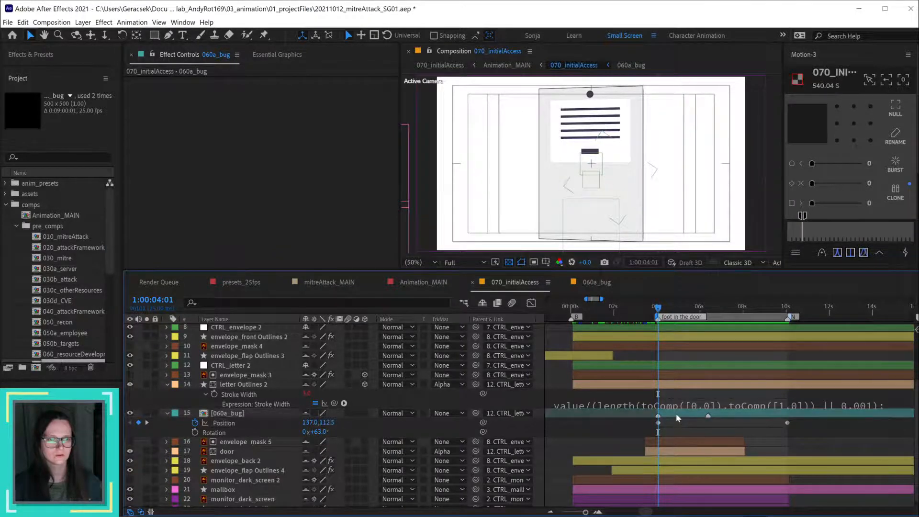
double_click(676, 412)
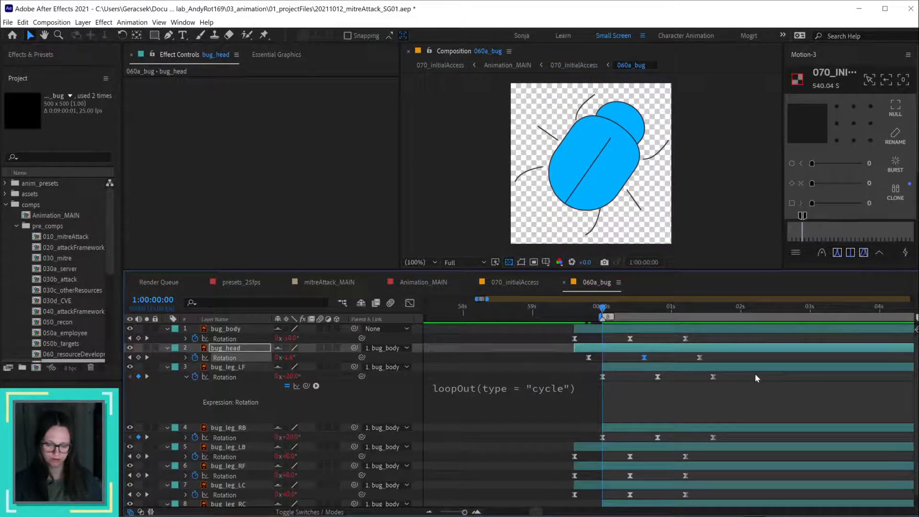
key(space)
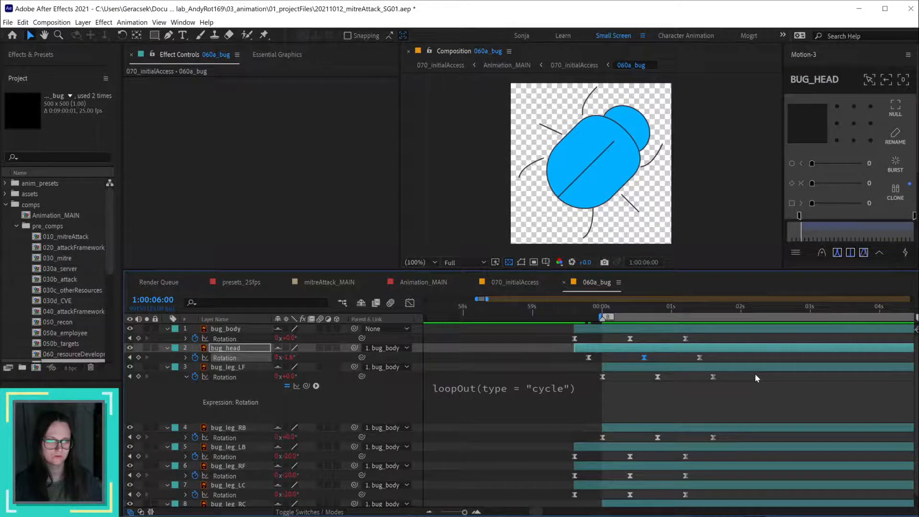
Step: Undo the recent bug_head rotation keyframes and the retiming of the body and leg rotation keyframes in 060a_bug
key(ctrl+z)
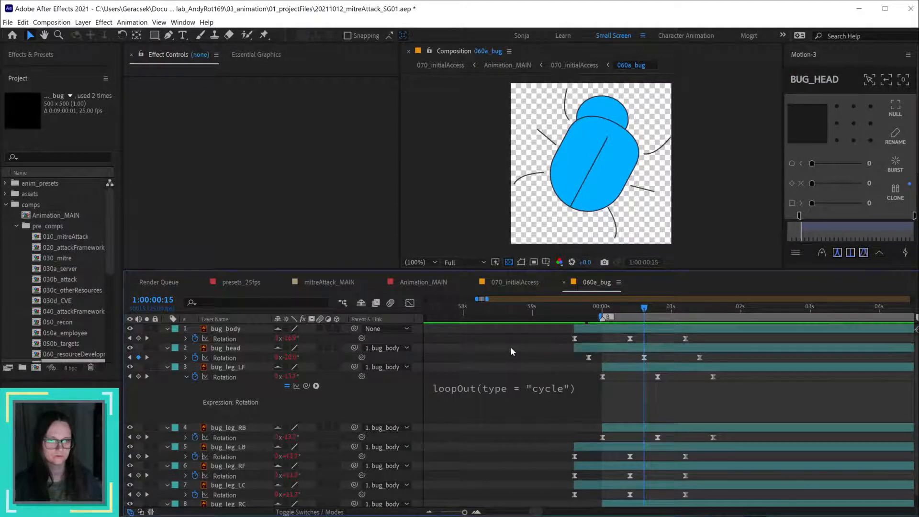
key(ctrl+z)
key(ctrl+z)
key(ctrl+z)
key(ctrl+z)
key(ctrl+z)
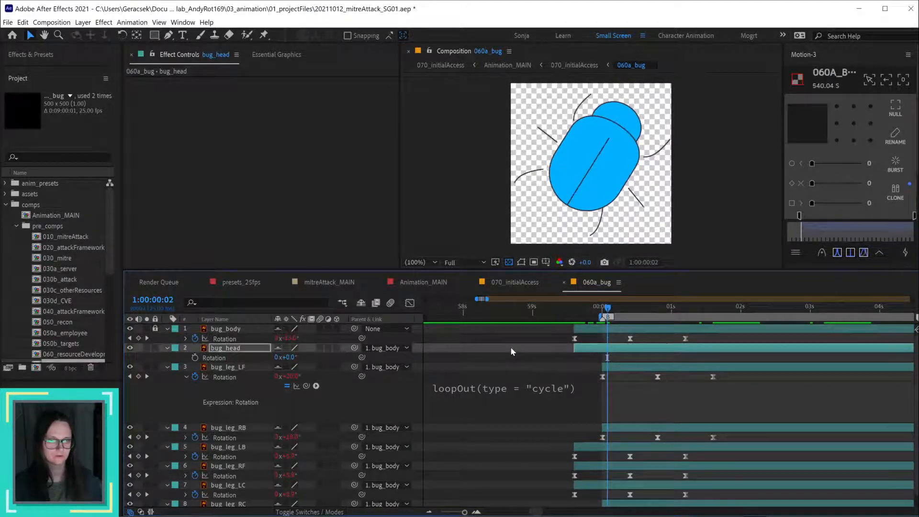
key(ctrl+z)
key(ctrl+z)
key(ctrl+z)
key(ctrl+z)
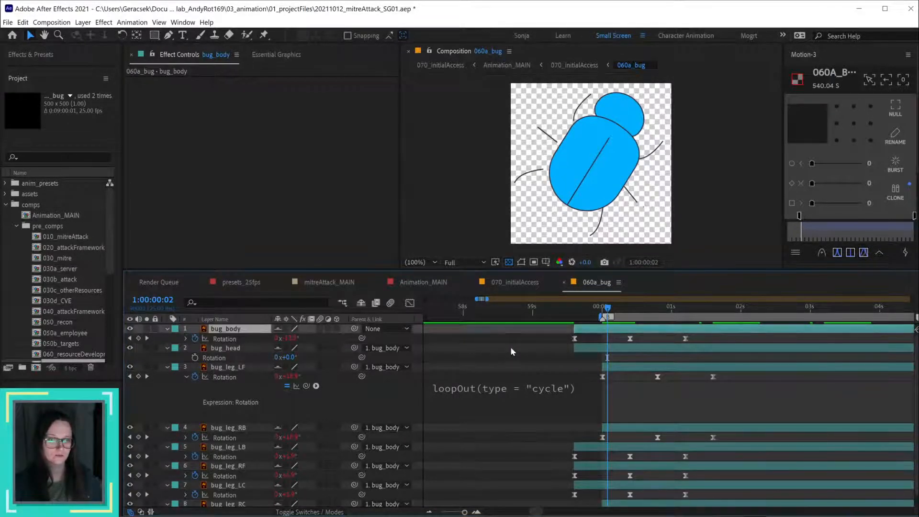
key(ctrl+z)
key(ctrl+z)
key(ctrl+z)
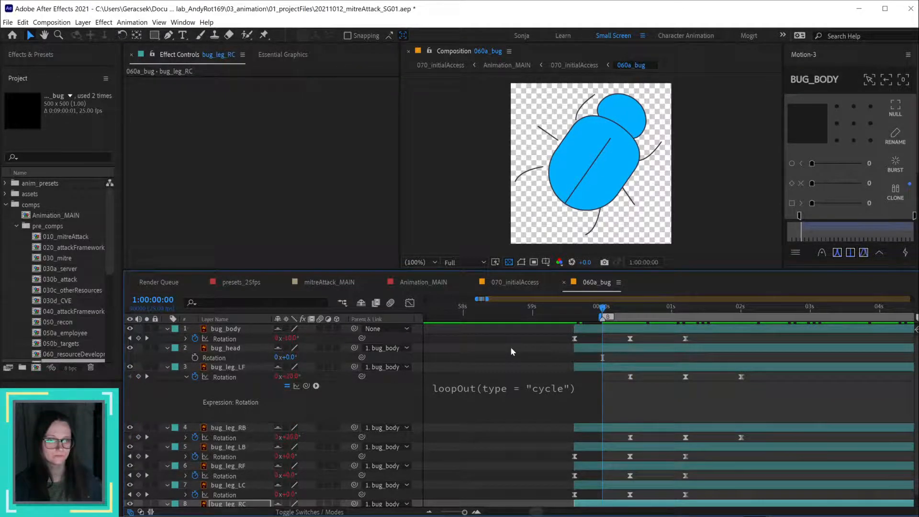
key(ctrl+z)
key(ctrl+z)
key(ctrl+z)
key(ctrl+z)
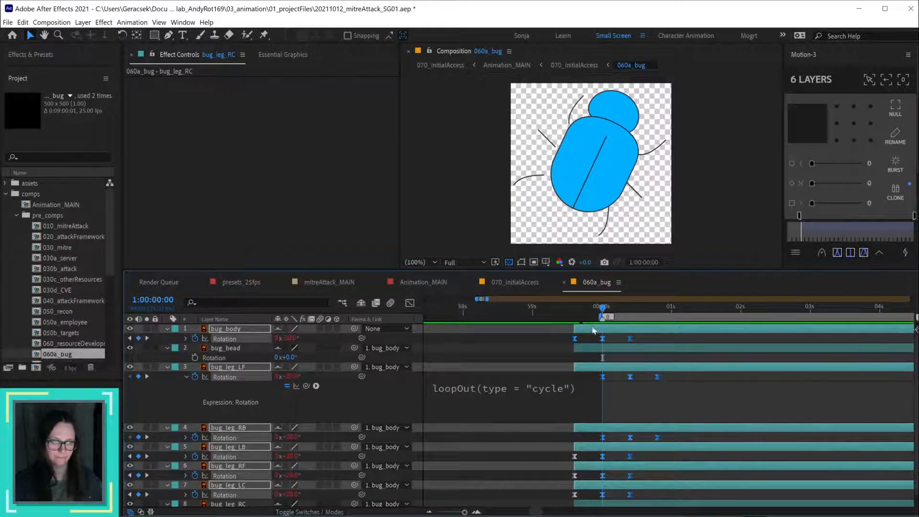
Step: Copy bug_body's rotation keyframes onto the bug_head layer, starting at 0:59:59:15
click(579, 316)
click(592, 349)
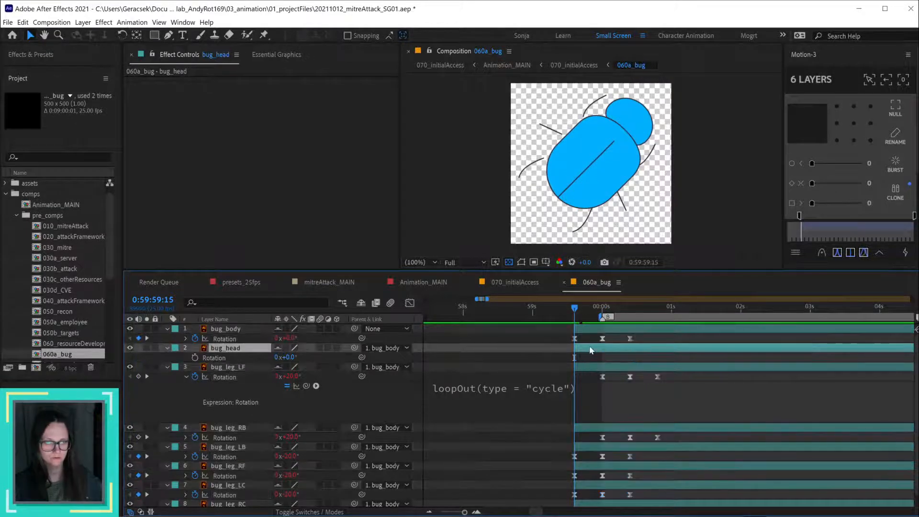
key(ctrl+v)
key(ctrl+z)
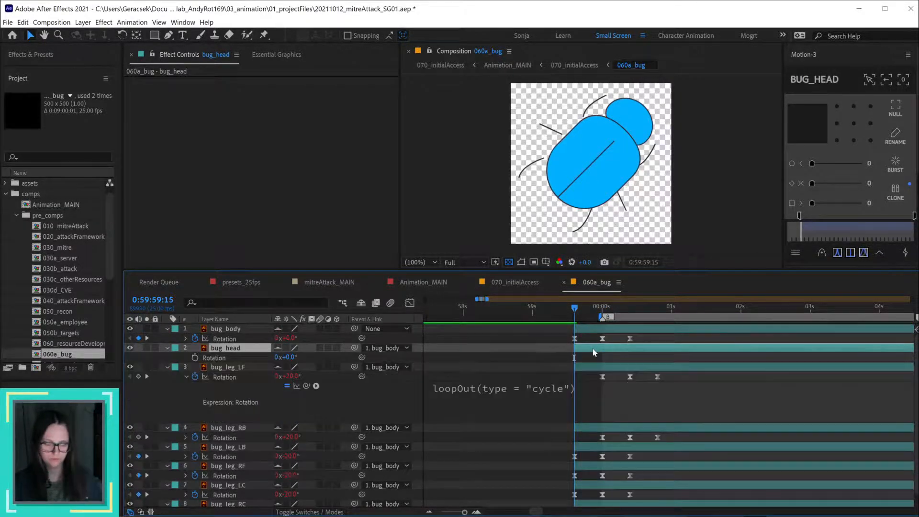
click(241, 338)
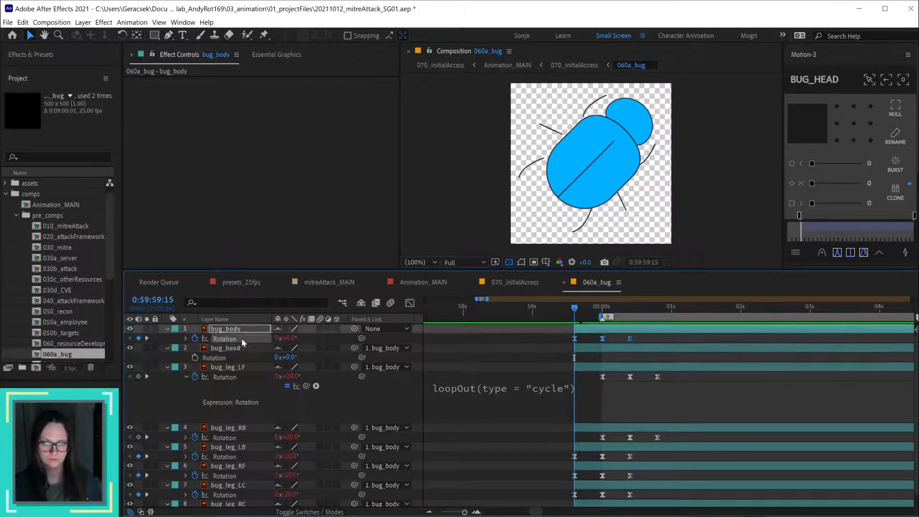
key(ctrl+c)
click(648, 349)
key(ctrl+v)
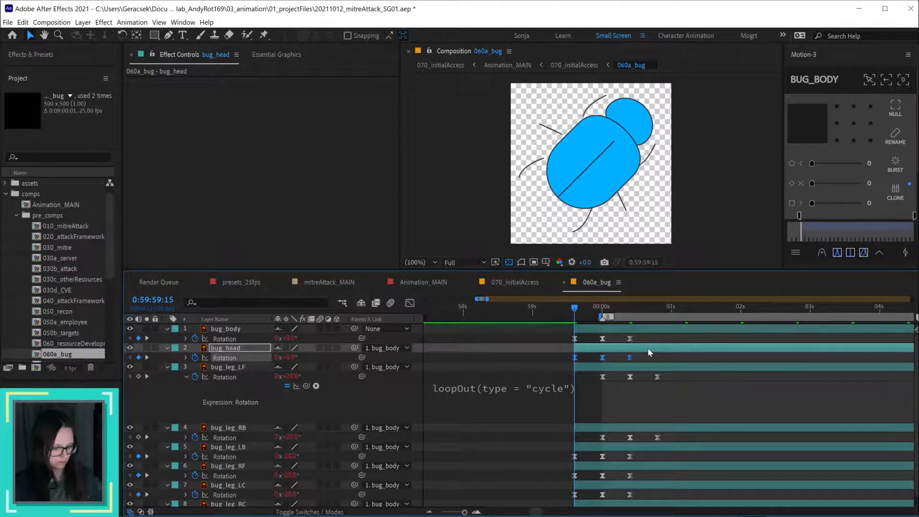
Step: Delay bug_head's three rotation keyframes by five frames so they start at 0:59:59:20
key(alt+Right)
key(alt+Right)
key(alt+Right)
key(alt+Right)
key(alt+Right)
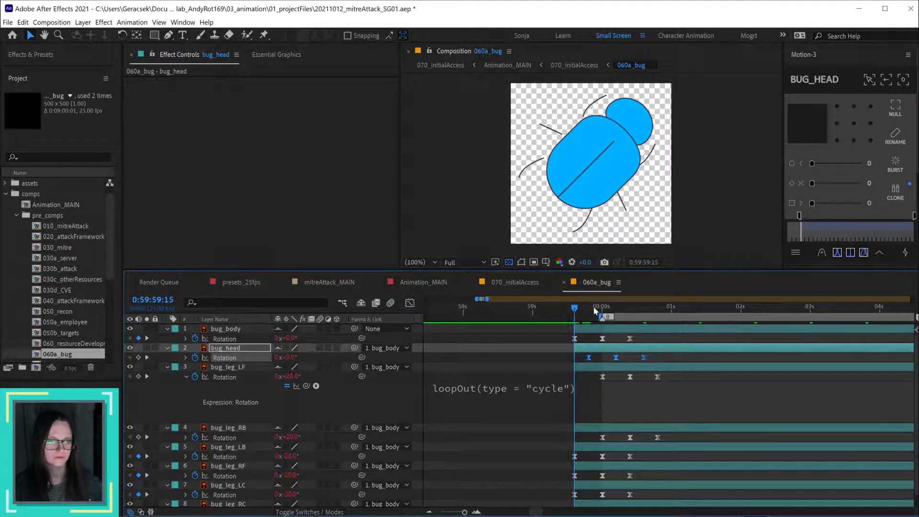
click(588, 311)
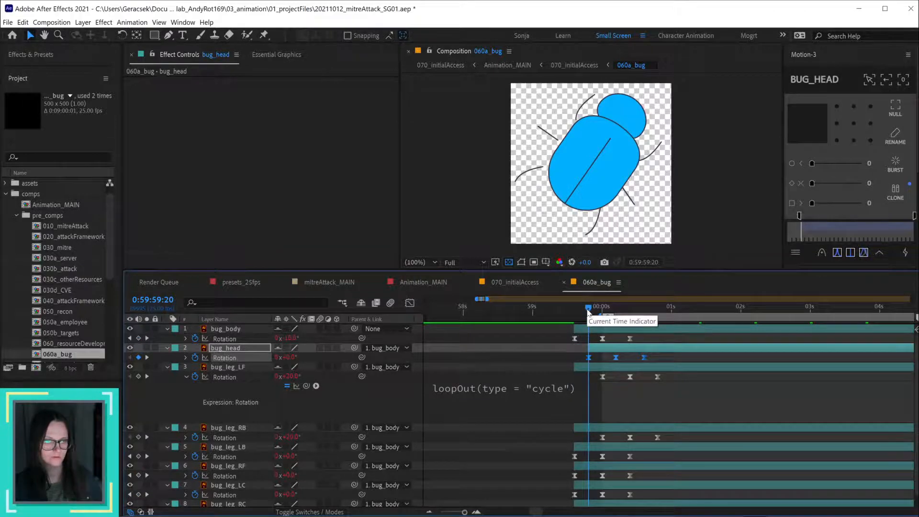
Step: Set bug_head's middle rotation keyframe to -10 degrees and check the pose at 1:00:00:05
double_click(616, 357)
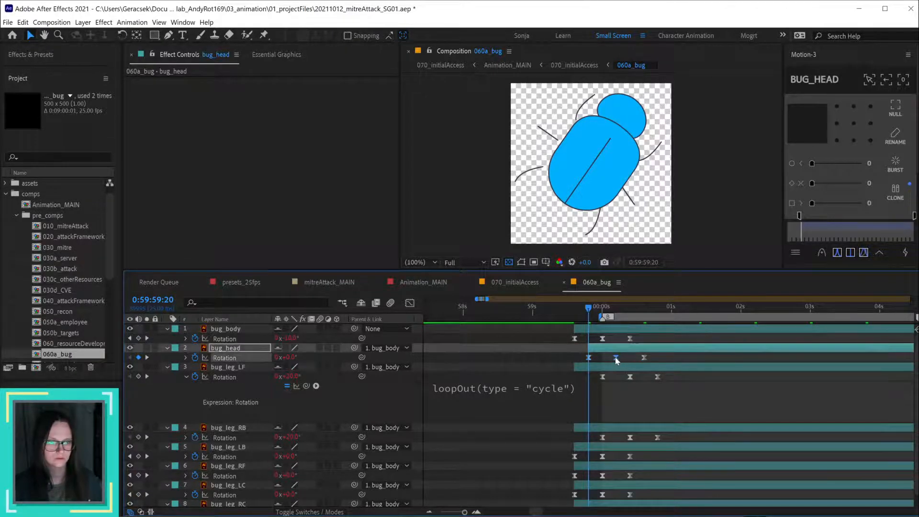
text(-10)
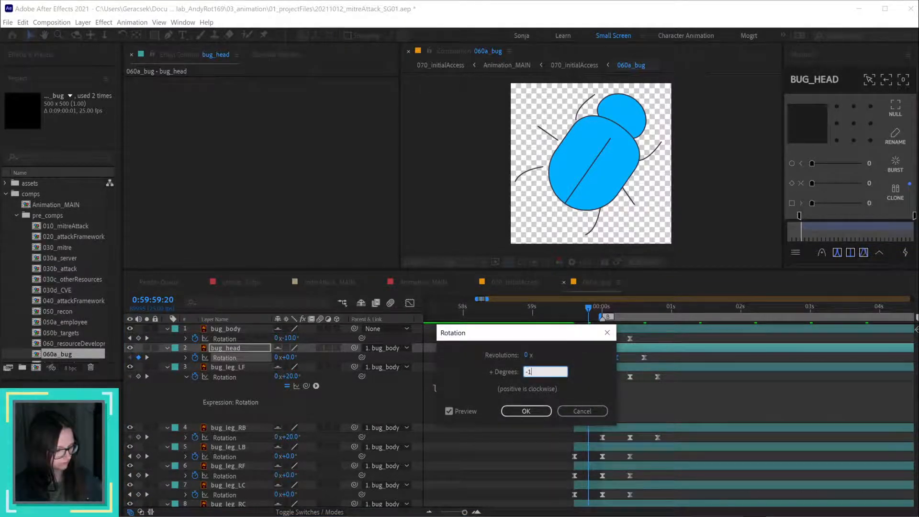
key(Return)
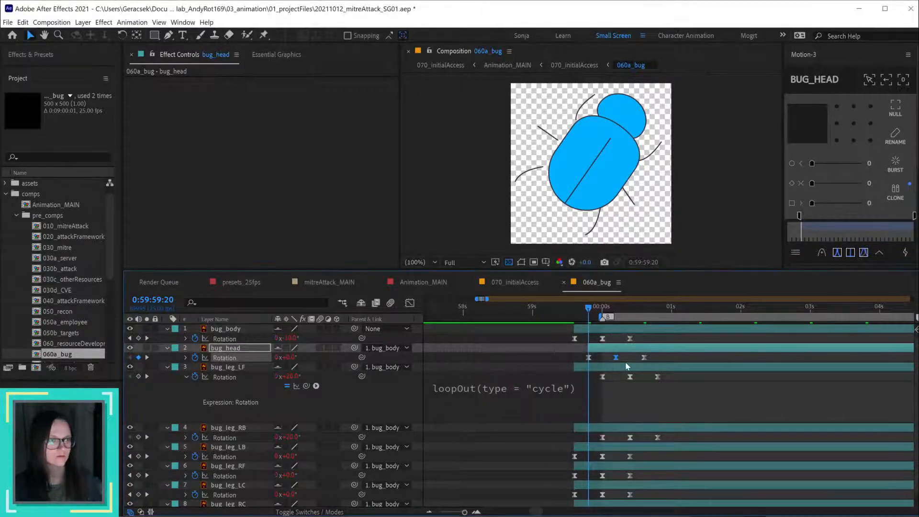
click(604, 308)
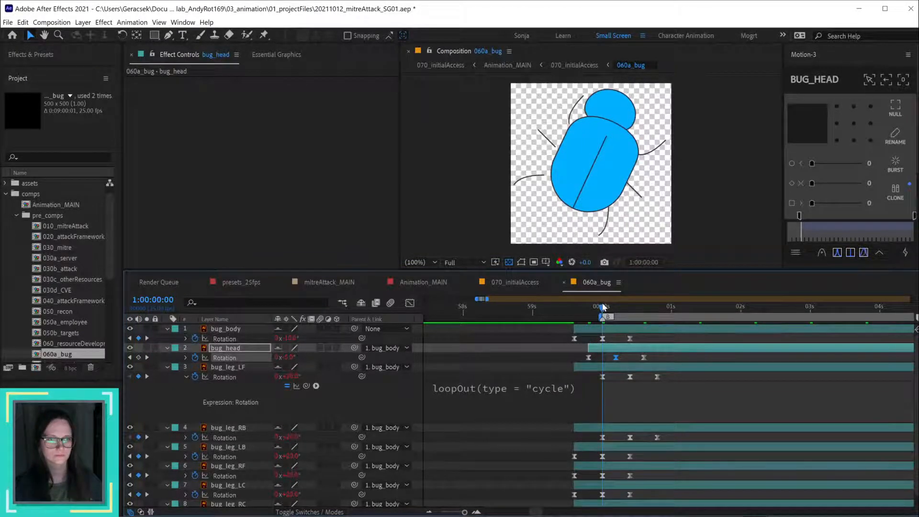
mouse_move(603, 308)
mouse_down()
mouse_move(706, 307)
mouse_move(616, 313)
mouse_up()
click(523, 338)
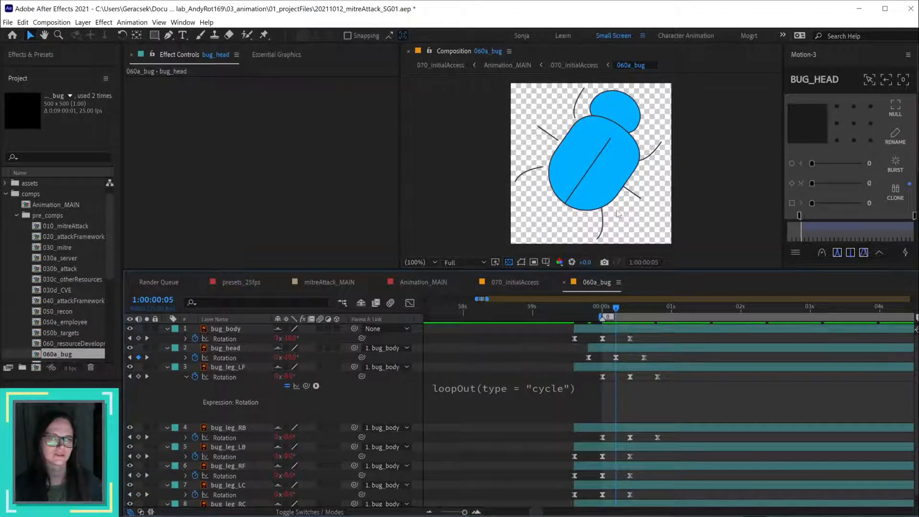
Step: Try locking the bug_body layer and shifting the bug_leg_RC and bug_leg_RF layers slightly outward from the body
click(637, 193)
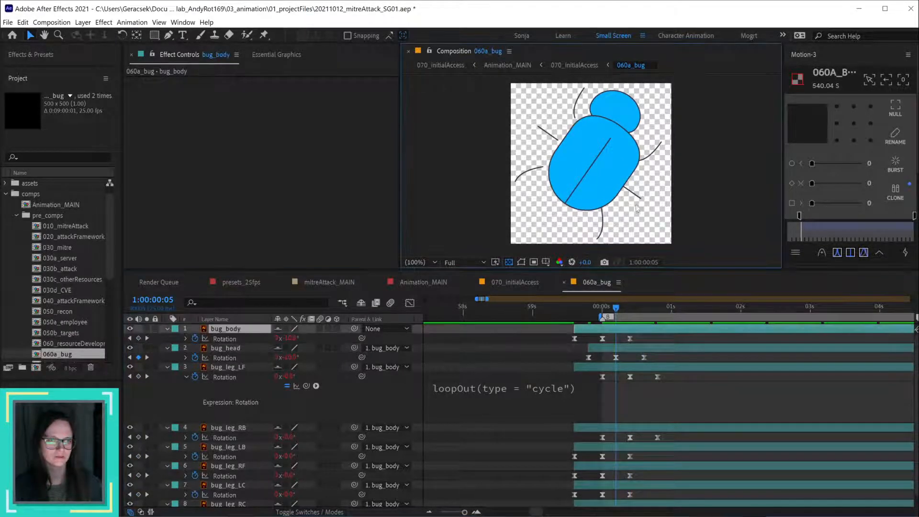
click(155, 328)
click(637, 199)
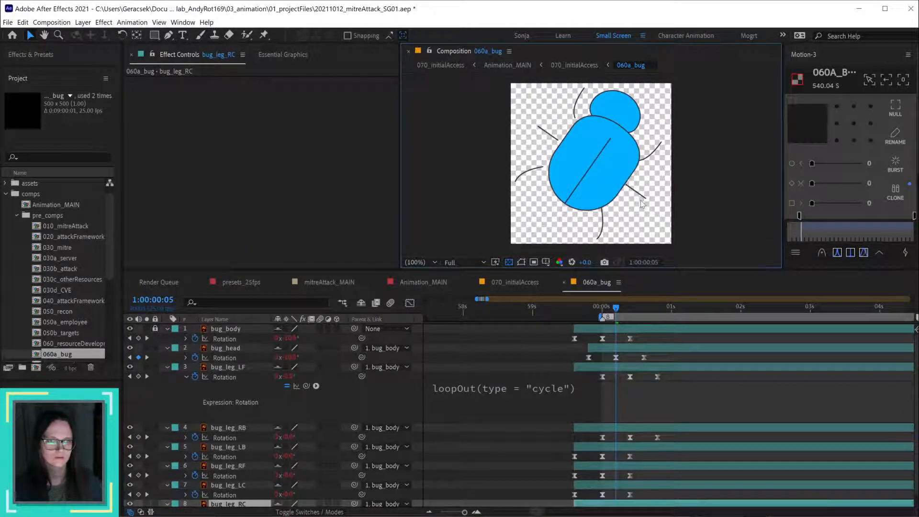
drag(641, 201, 642, 201)
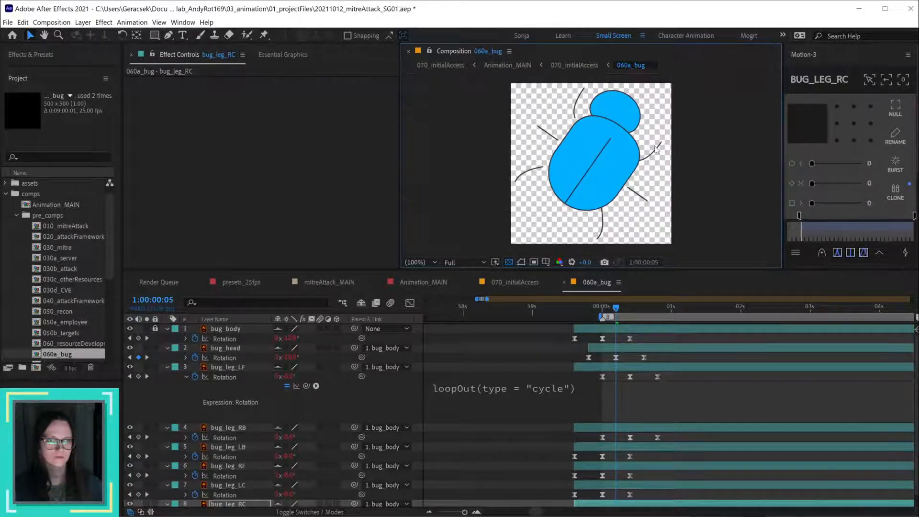
drag(660, 148, 664, 150)
key(Return)
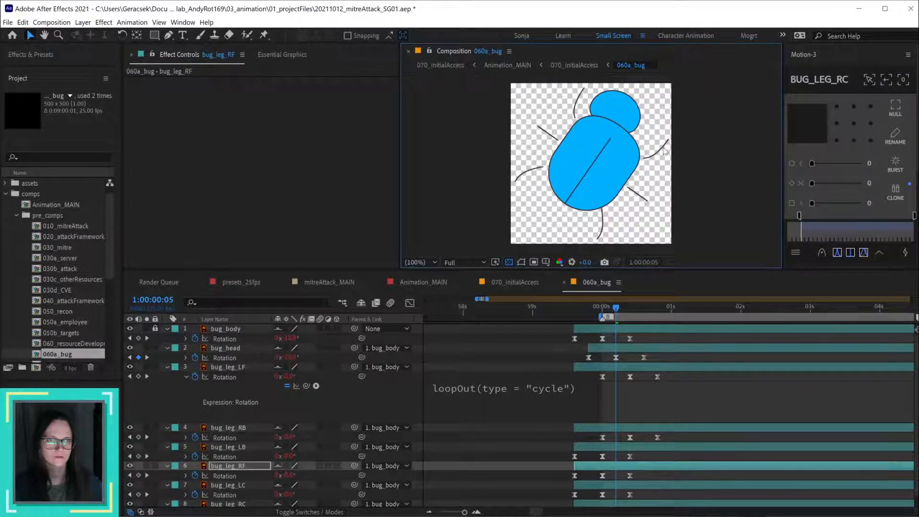
Step: Undo the position changes to the bug_leg_RF and bug_leg_RC layers
click(625, 350)
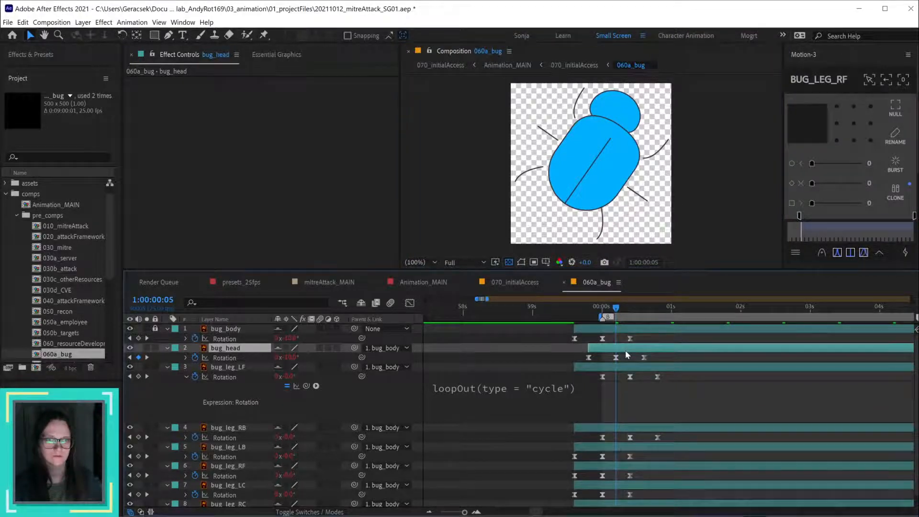
key(ctrl+z)
key(ctrl+z)
key(ctrl+z)
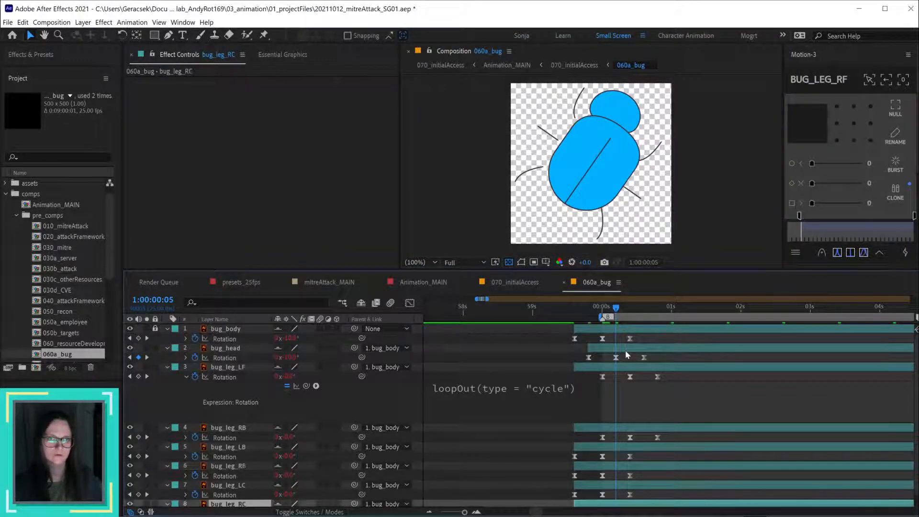
Step: Set the parent of bug_head and all six bug leg layers to None
click(236, 329)
click(232, 348)
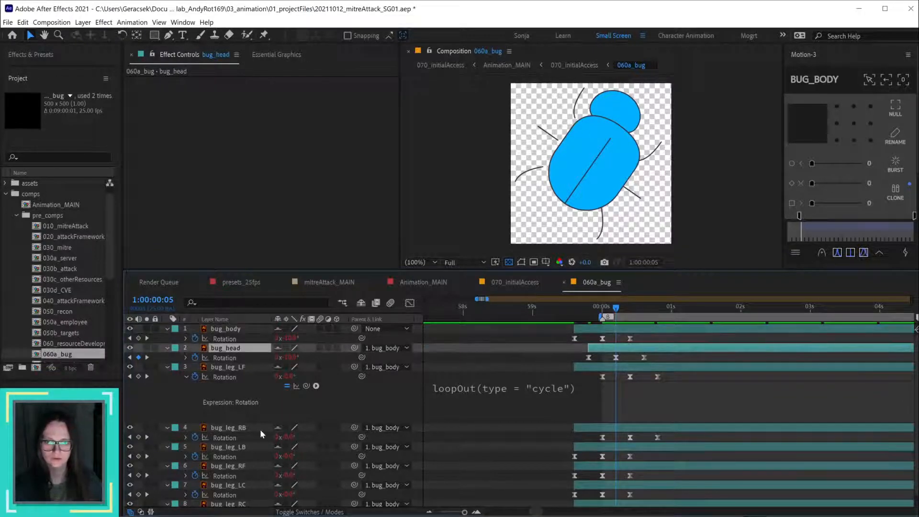
scroll(261, 430, down, 1)
shift+click(240, 491)
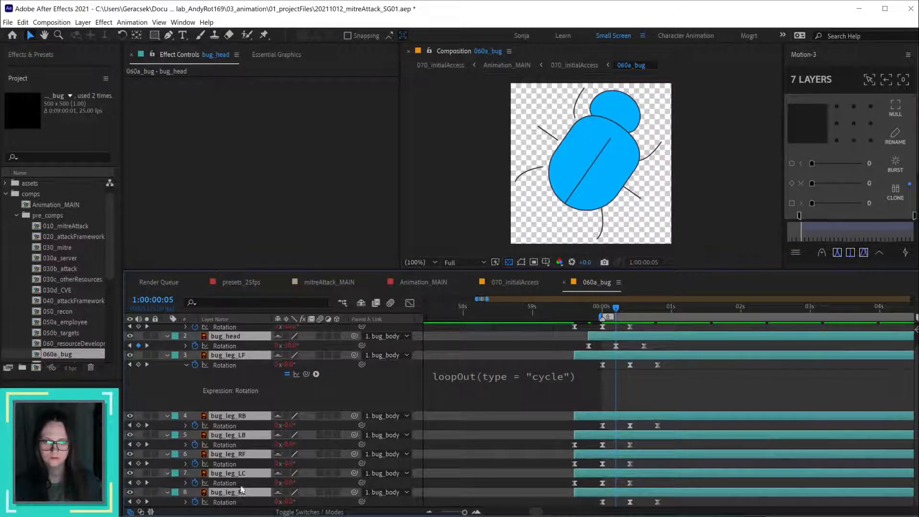
click(406, 336)
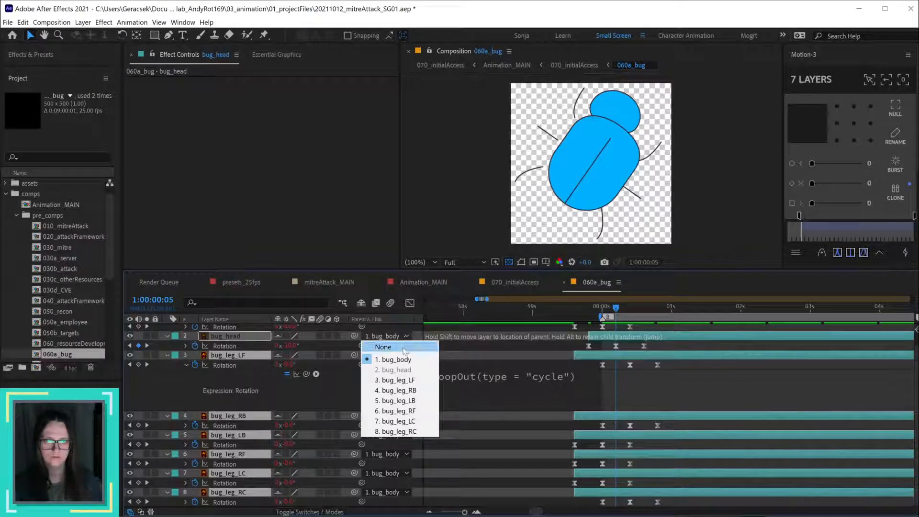
click(404, 347)
scroll(504, 378, up, 1)
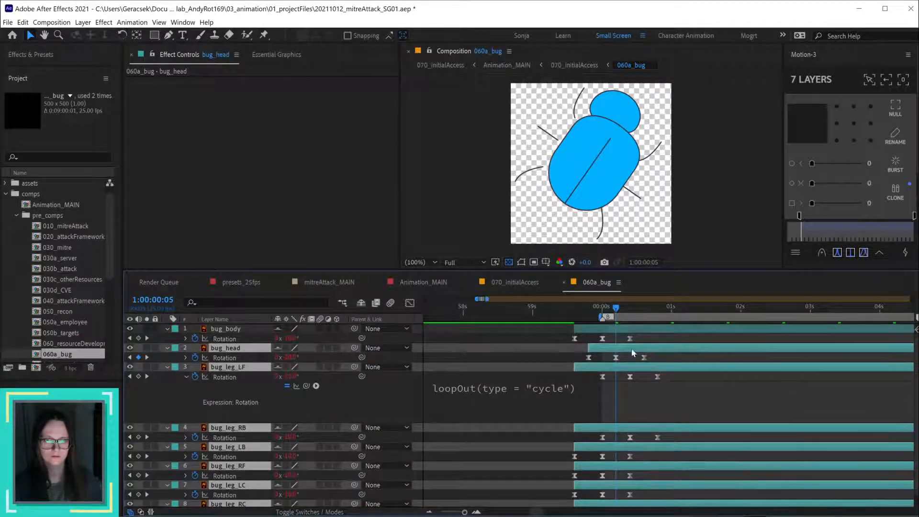
Step: Try moving the bug_body layer slightly on its own, and undo both the move and the parent removal
click(559, 330)
click(625, 330)
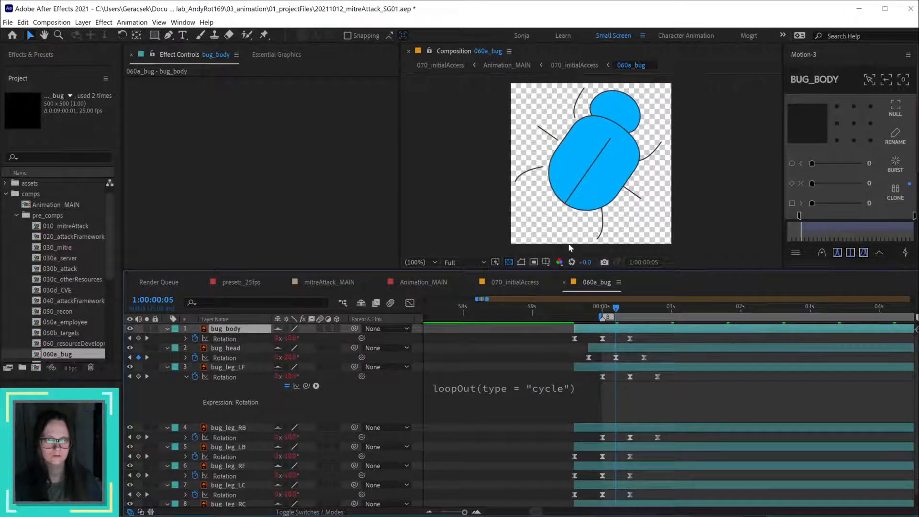
click(584, 183)
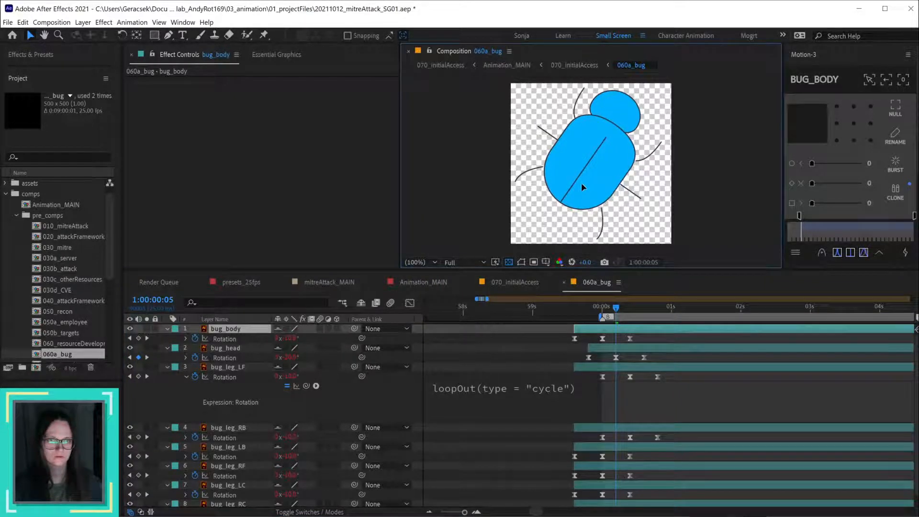
drag(582, 183, 580, 185)
key(ctrl+z)
key(ctrl+z)
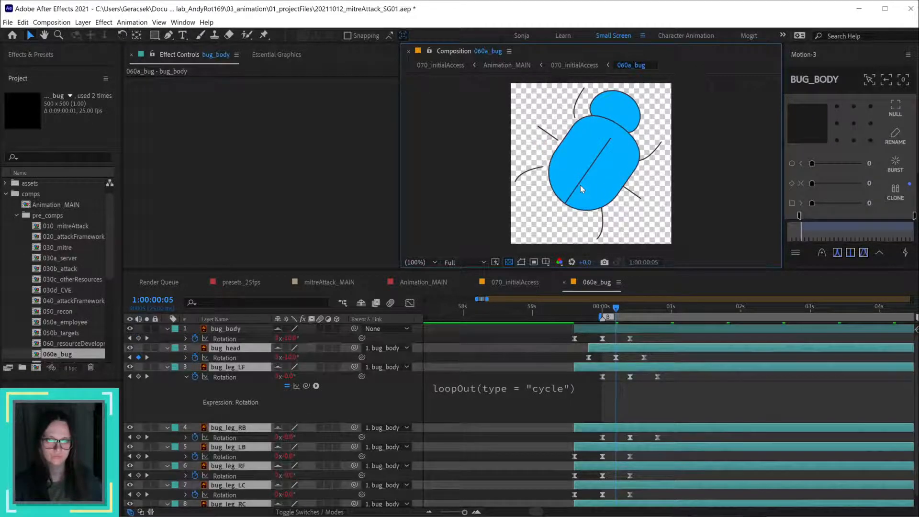
Step: Shift the bug_head layer slightly toward the body so they overlap more
click(512, 326)
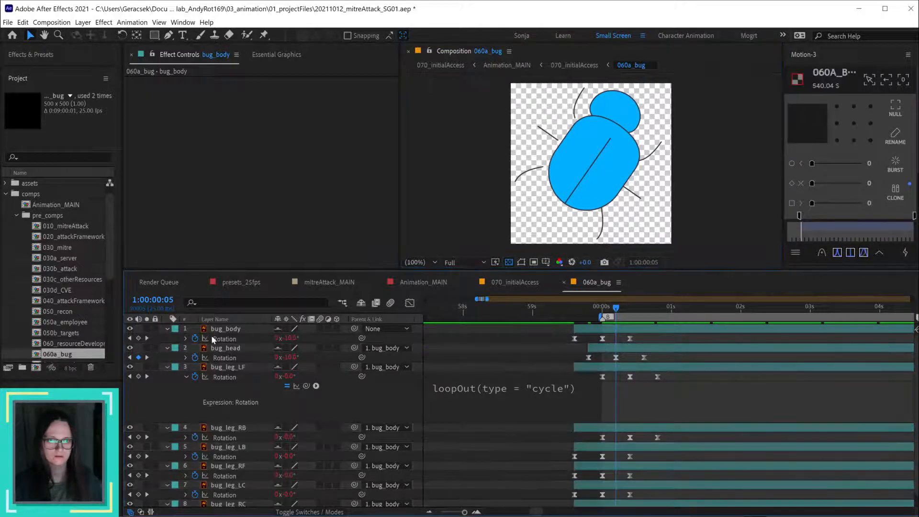
click(240, 349)
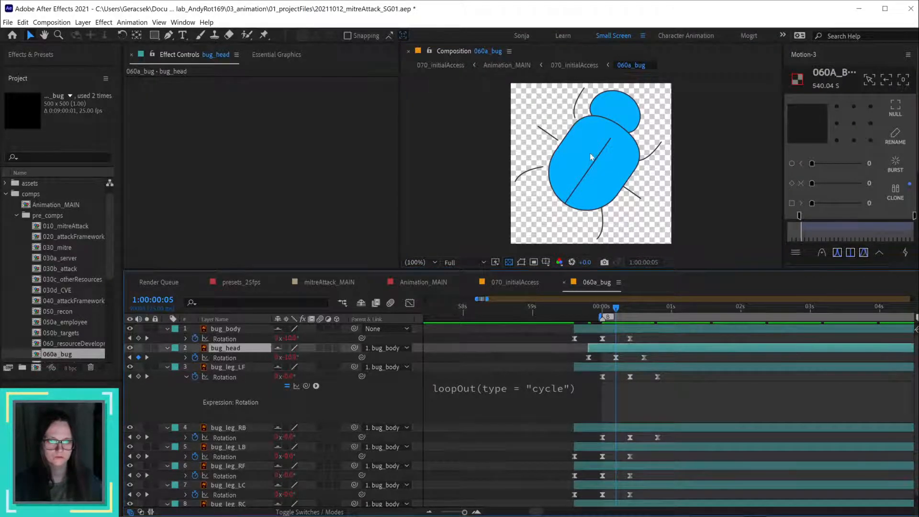
click(627, 116)
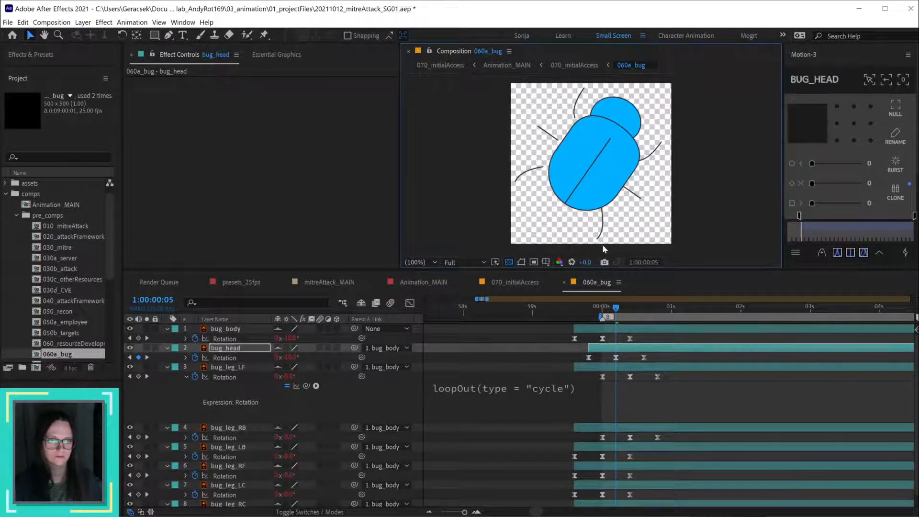
click(520, 263)
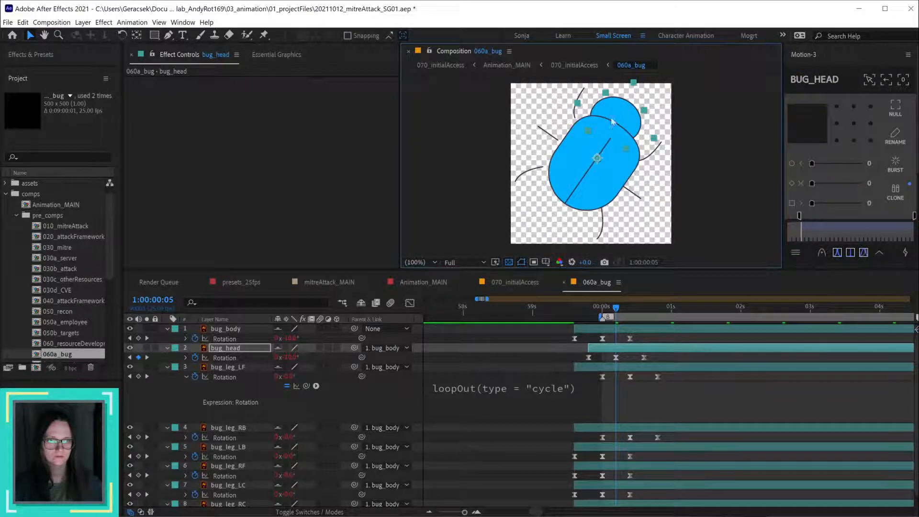
Step: At 1:00:00:02, lock the bug_body layer and delay the bug_leg_LC and bug_leg_RC layers by three frames
click(603, 309)
drag(612, 308, 608, 329)
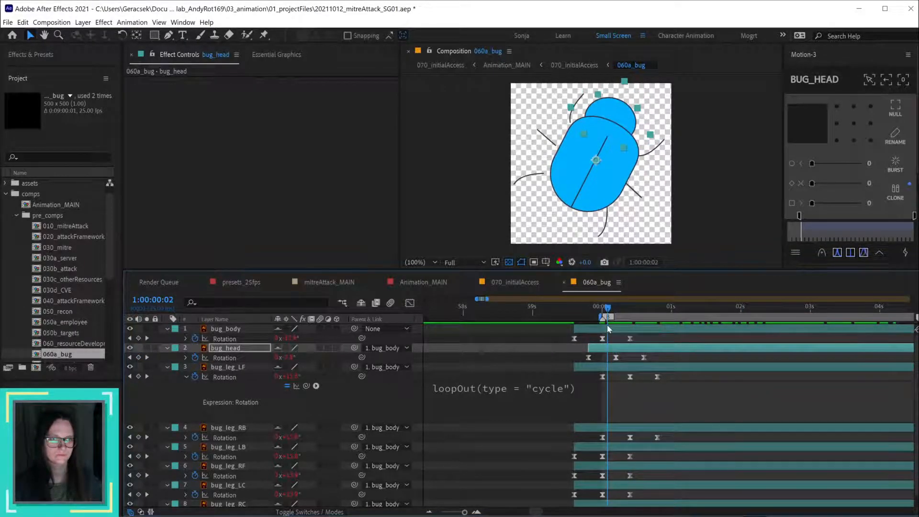
click(640, 426)
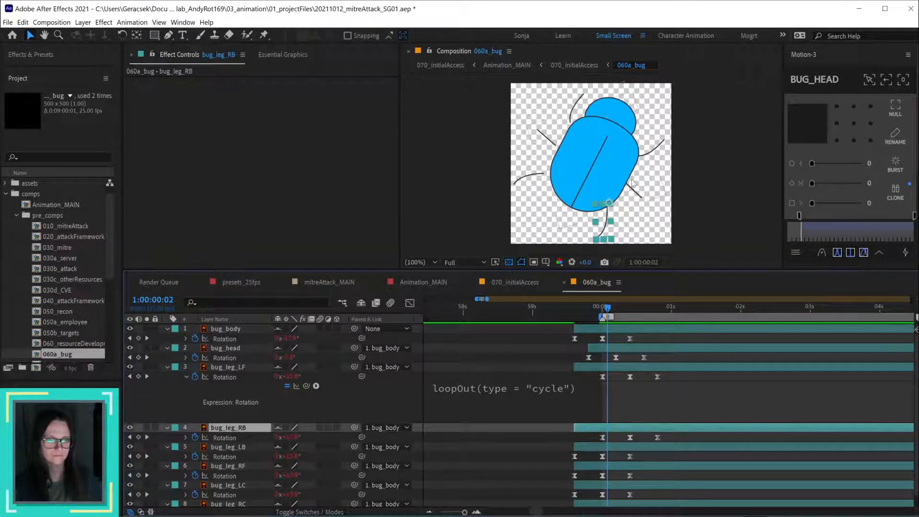
click(609, 185)
click(155, 328)
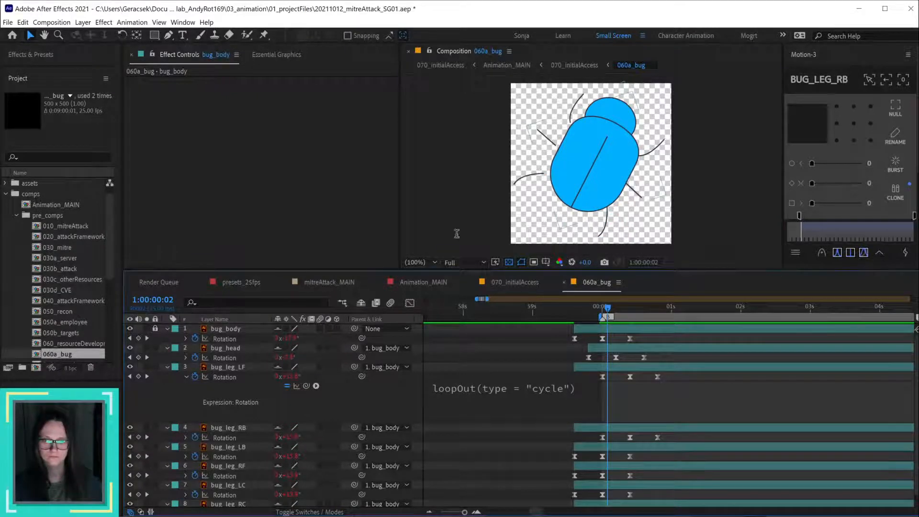
click(638, 195)
shift+click(539, 137)
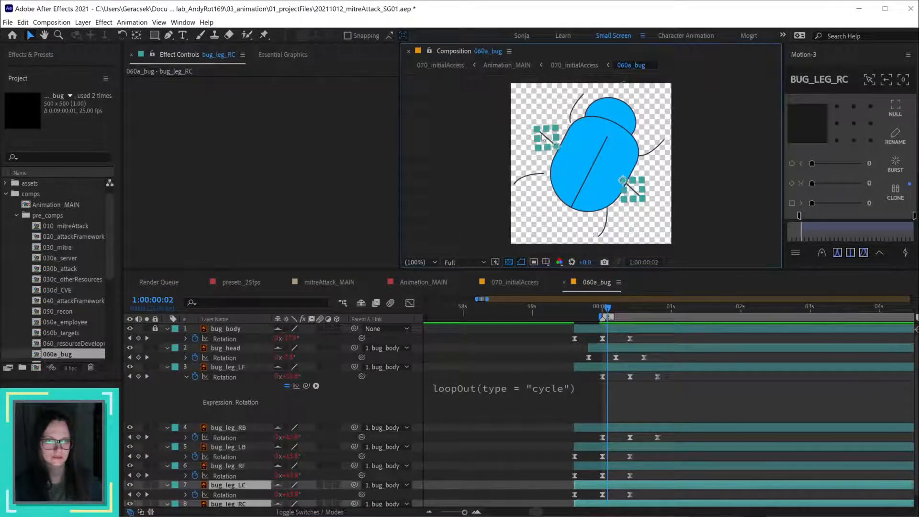
scroll(645, 416, down, 1)
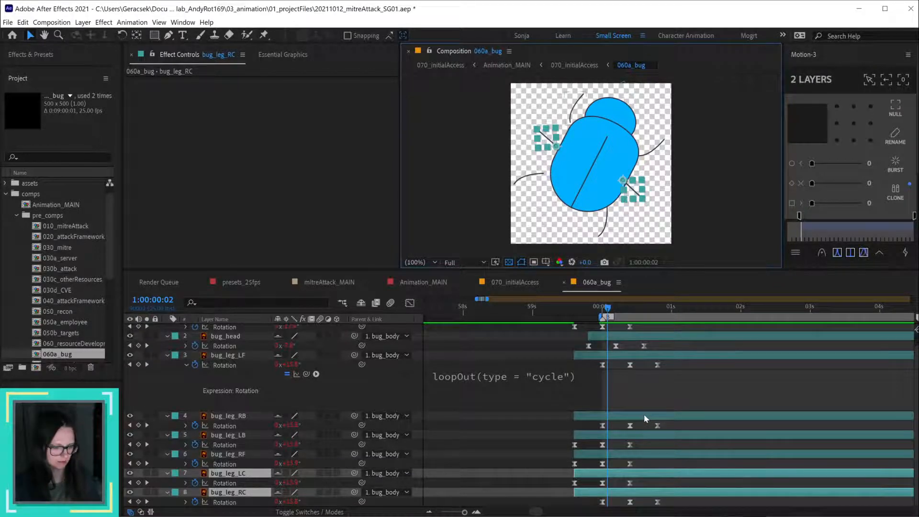
key(alt+Page_Down)
key(alt+Page_Down)
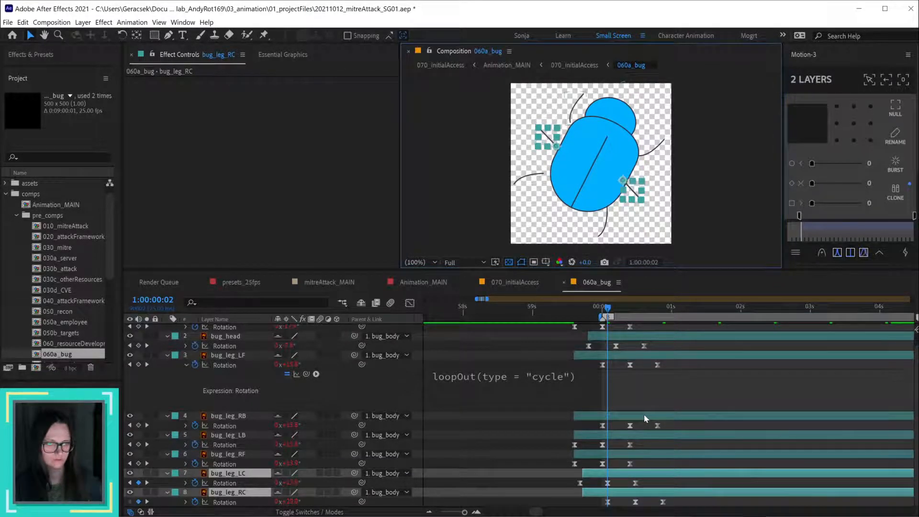
key(alt+Page_Down)
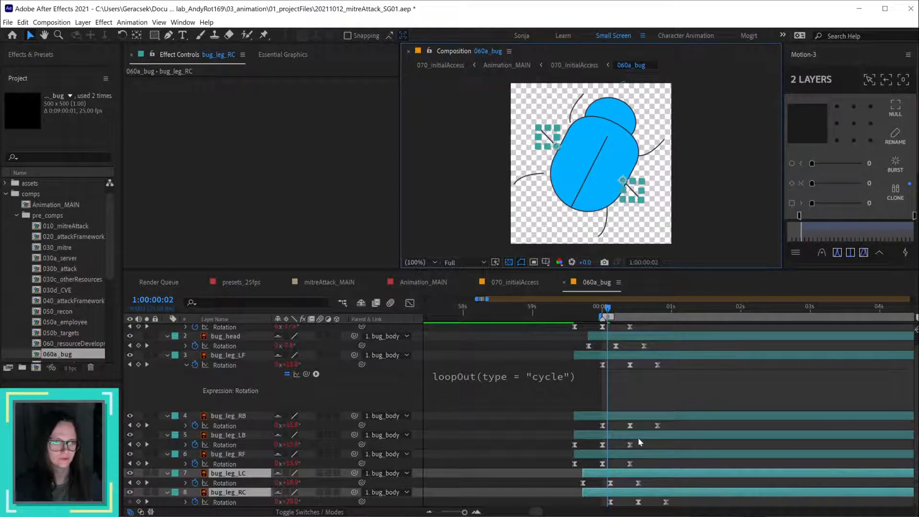
Step: Try delaying the bug_leg_LC and bug_leg_RC layers by two more frames, scrub the motion, and undo the extra delay
key(alt+Page_Down)
key(alt+Page_Down)
key(Page_Up)
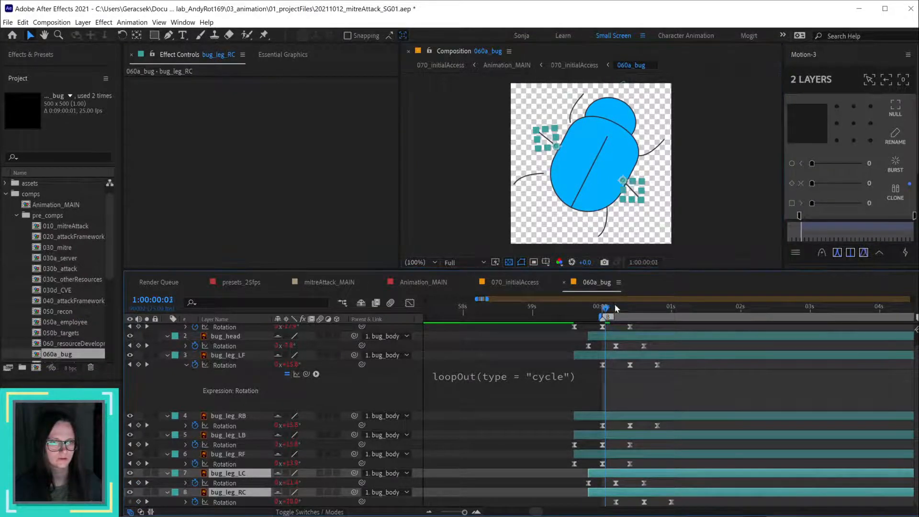
drag(617, 309, 678, 312)
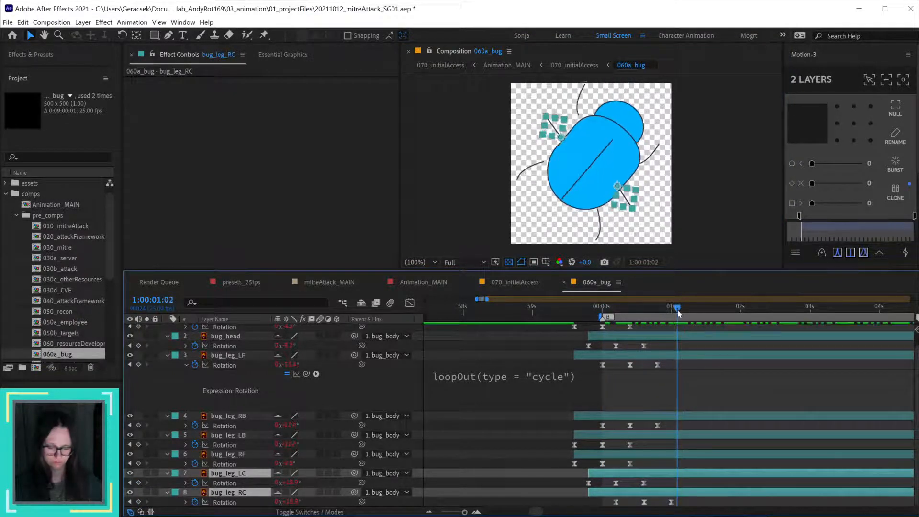
key(ctrl+z)
key(ctrl+z)
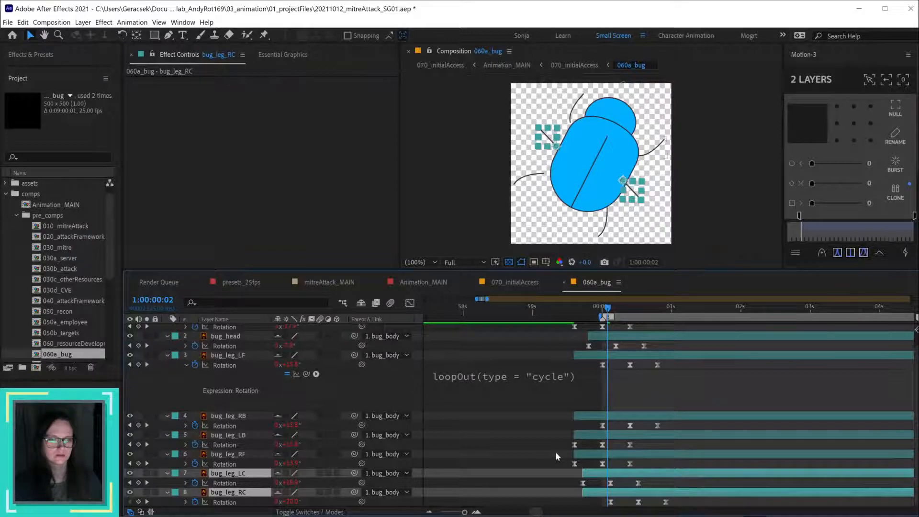
Step: Move the first rotation keyframes of bug_body, bug_head, bug_leg_LB, bug_leg_RF and bug_leg_LC five frames later
scroll(562, 453, up, 1)
drag(563, 334, 591, 449)
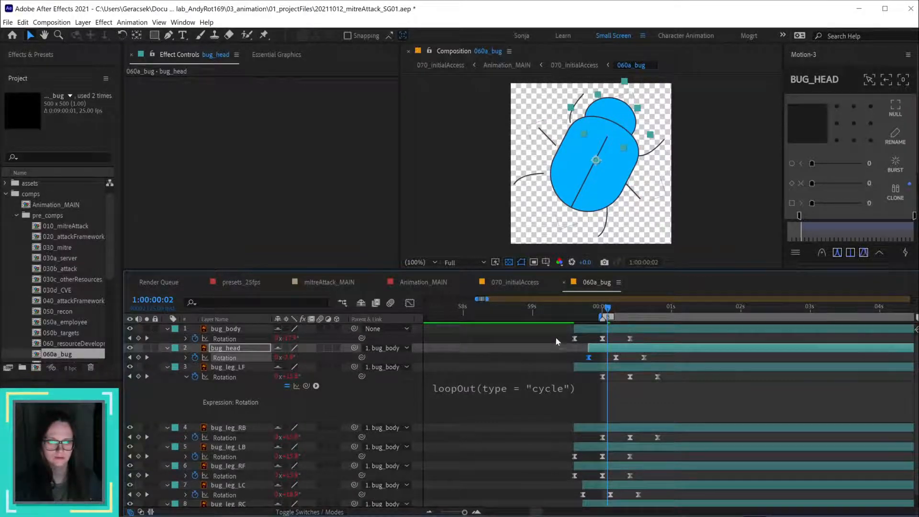
drag(555, 337, 596, 496)
scroll(598, 475, down, 1)
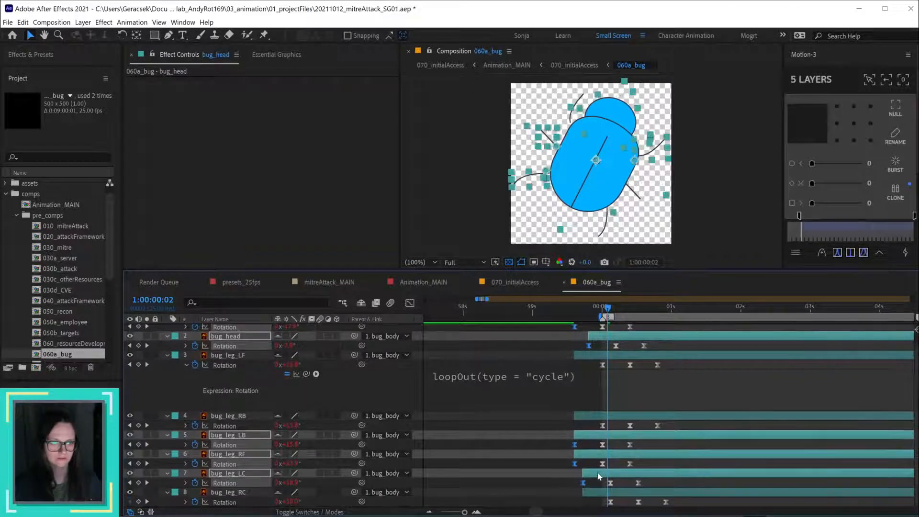
key(alt+Right)
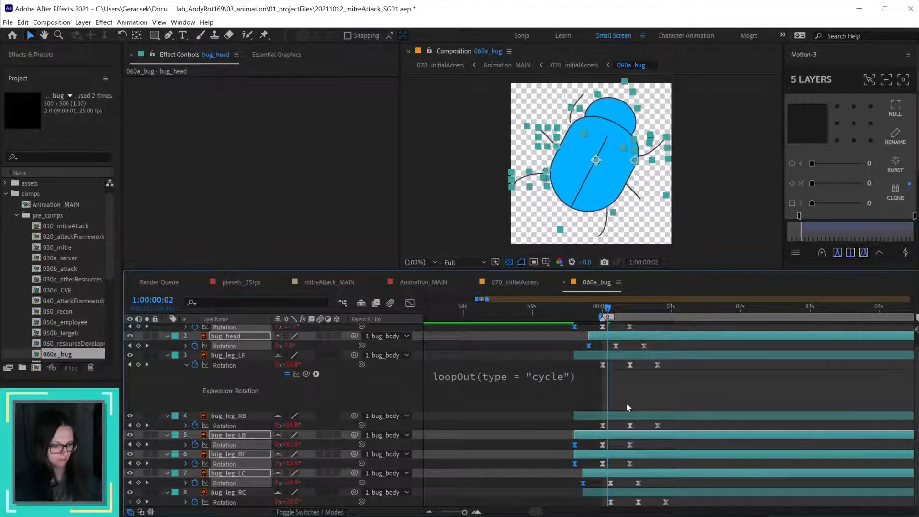
key(alt+Right)
key(alt+Right)
key(alt+Right)
key(alt+Right)
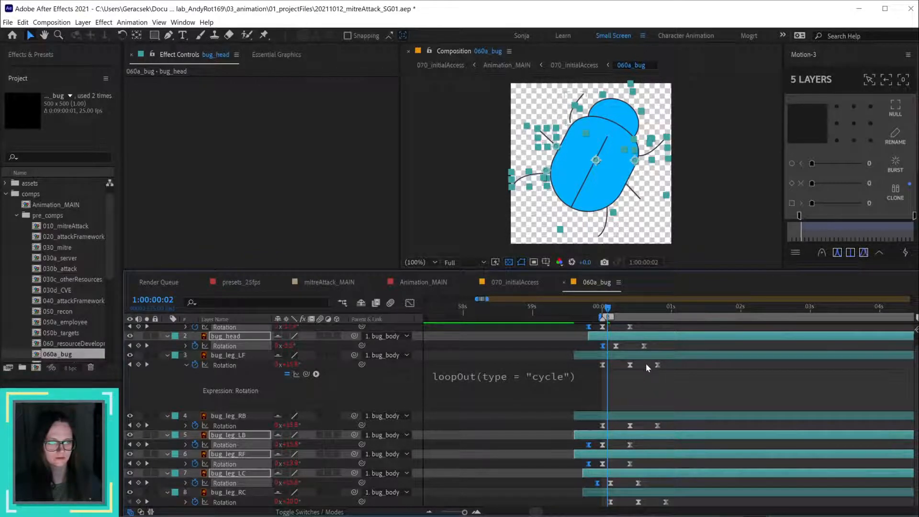
Step: Try shifting the selected bug_leg_LF and bug_leg_RB rotation keyframes several frames earlier, and move them back to their original times
scroll(670, 373, up, 1)
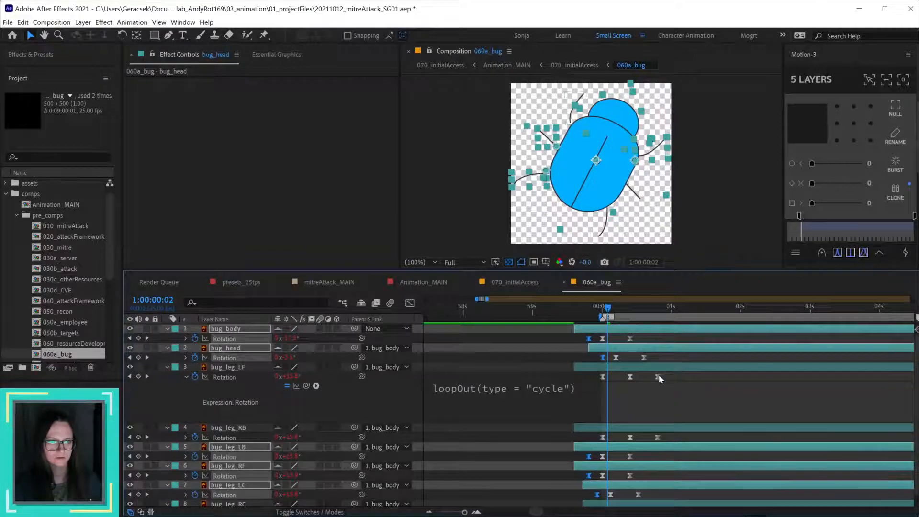
drag(673, 375, 600, 389)
drag(671, 433, 617, 446)
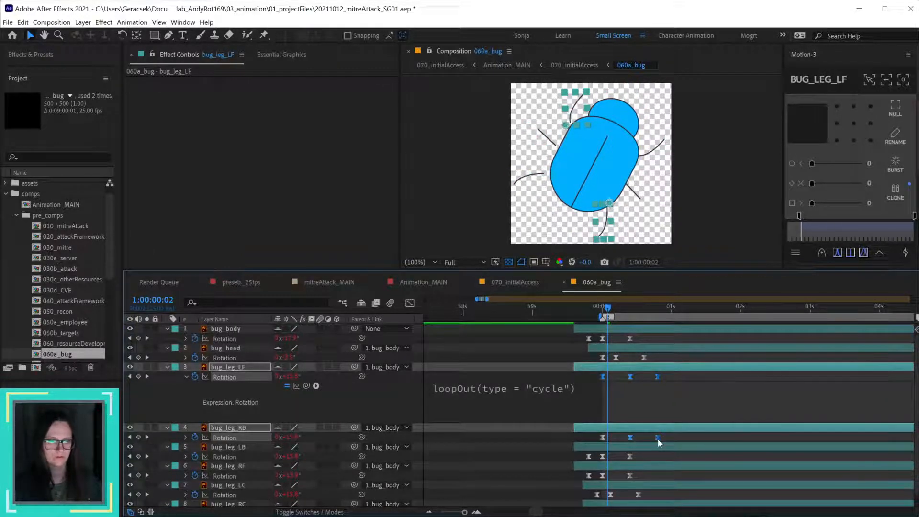
key(alt+Left)
key(alt+Left)
key(alt+Left)
key(alt+Left)
key(alt+Left)
key(alt+Right)
key(alt+Right)
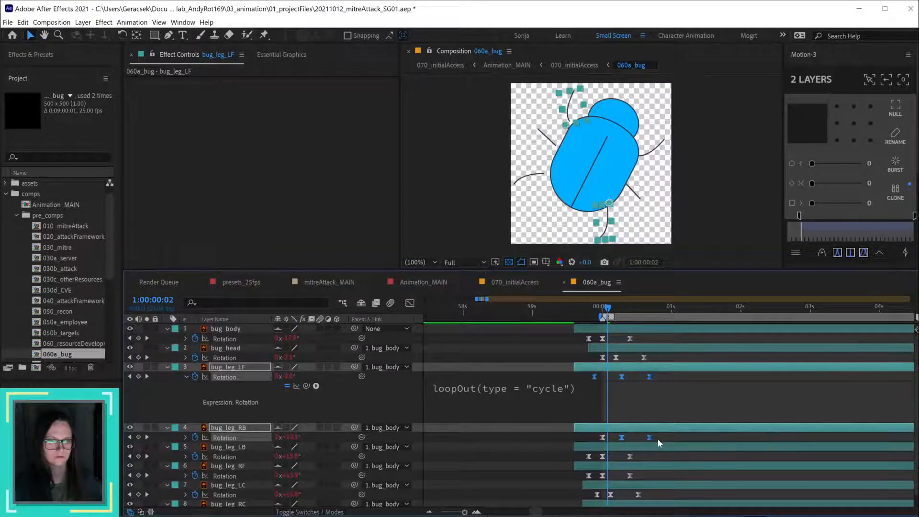
key(alt+Right)
key(alt+Right)
key(alt+Right)
key(alt+Right)
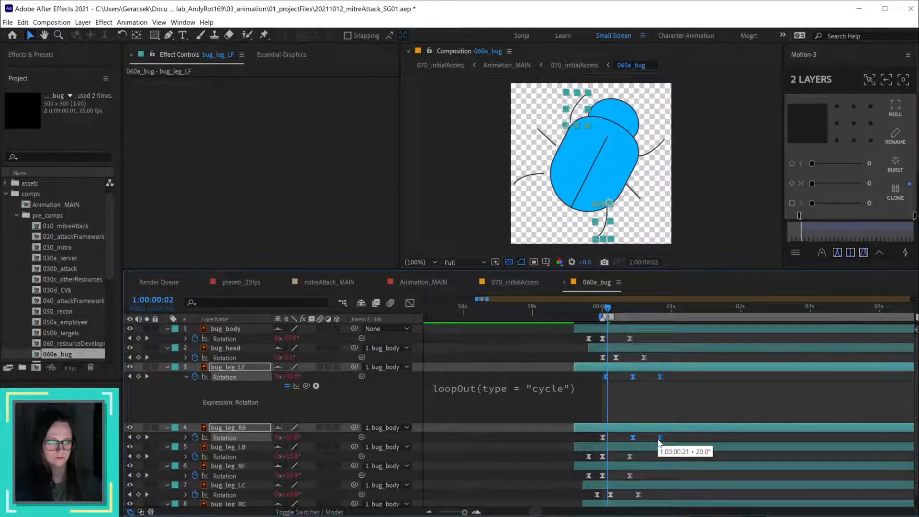
key(alt+Left)
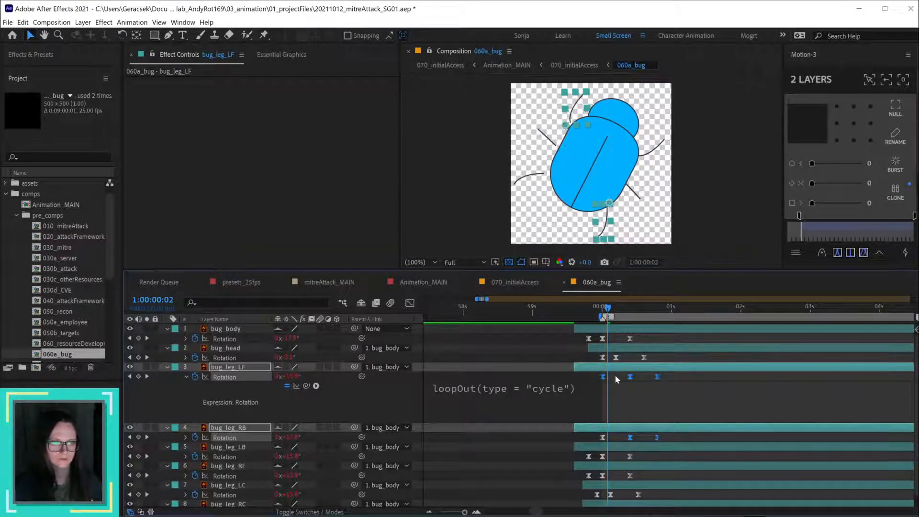
Step: Move only the middle and last rotation keyframes of bug_leg_LF and bug_leg_RB five frames earlier
drag(615, 375, 707, 448)
key(alt+Left)
key(alt+Left)
key(alt+Left)
key(alt+Left)
key(alt+Left)
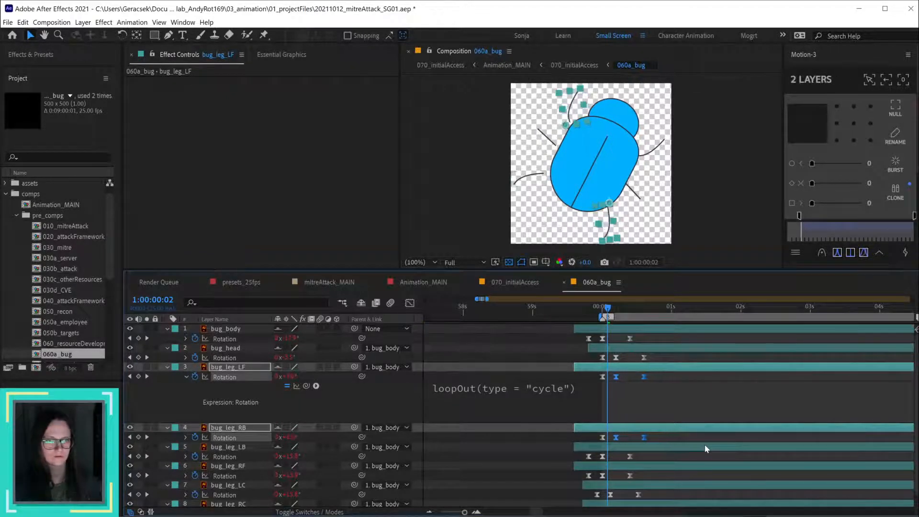
Step: Move the last rotation keyframes of all eight layers five frames earlier, and shift bug_leg_RC's middle and last keyframes five frames earlier
drag(618, 337, 658, 508)
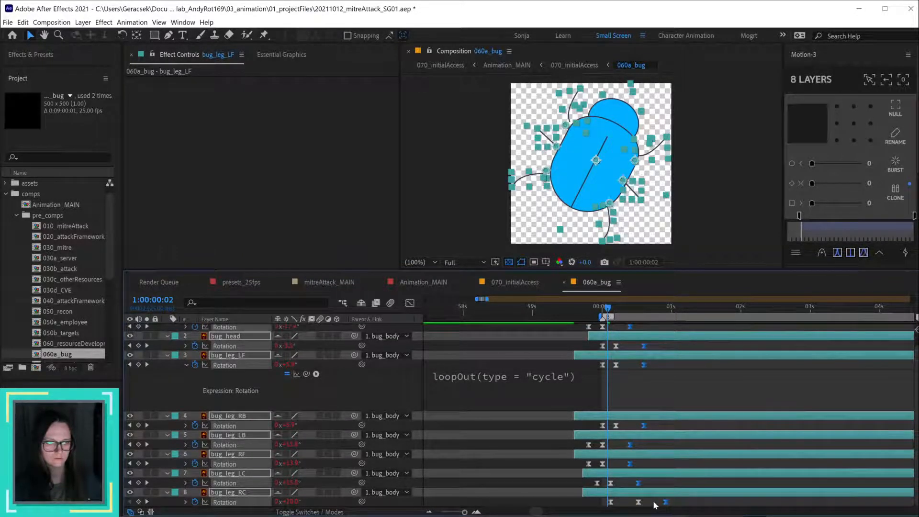
key(alt+Left)
key(alt+Left)
key(alt+Left)
key(alt+Left)
key(alt+Left)
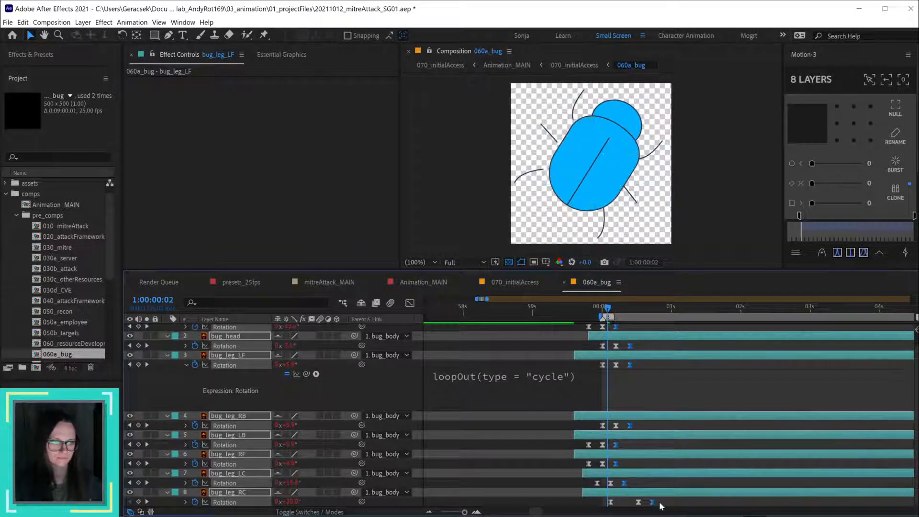
click(638, 502)
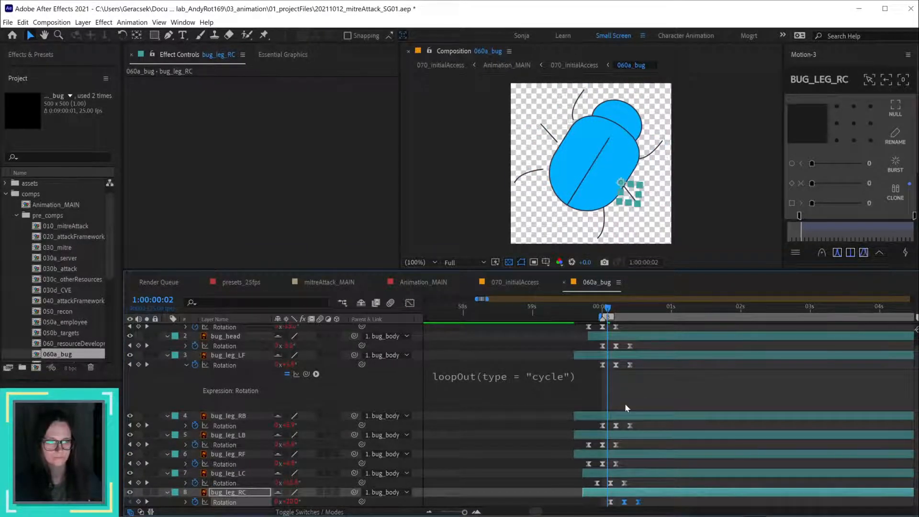
Step: Preview the faster bug crawl cycle in 060a_bug from 1:00:00:00
drag(607, 308, 602, 310)
key(space)
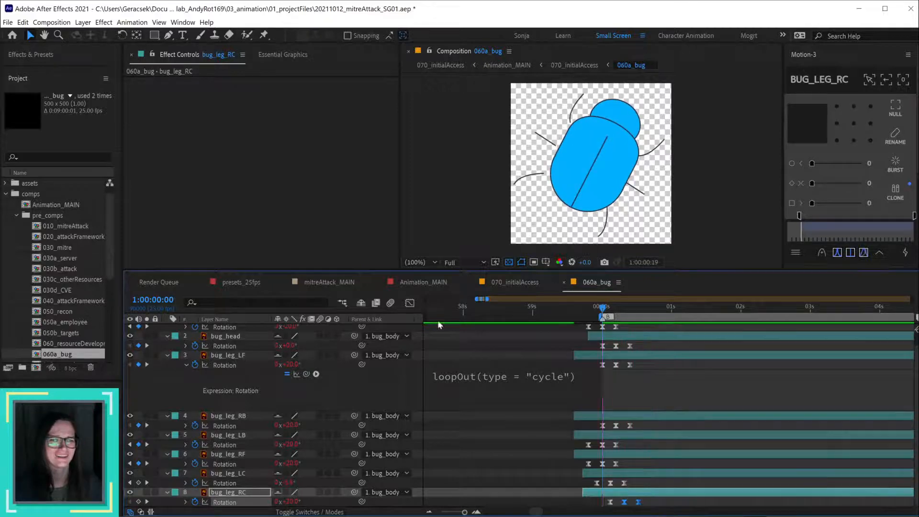
key(space)
Step: Preview the bug's crawl along its path in the 070_initialAccess composition
click(504, 281)
key(space)
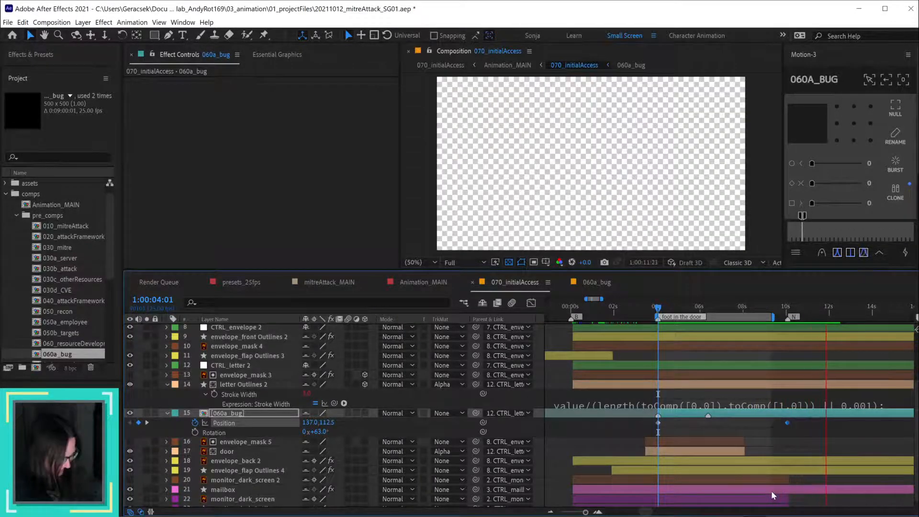
key(space)
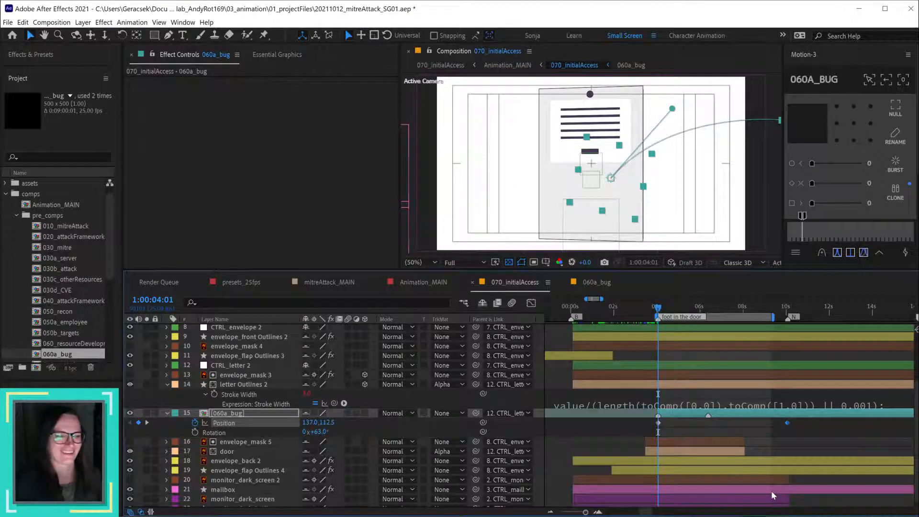
key(space)
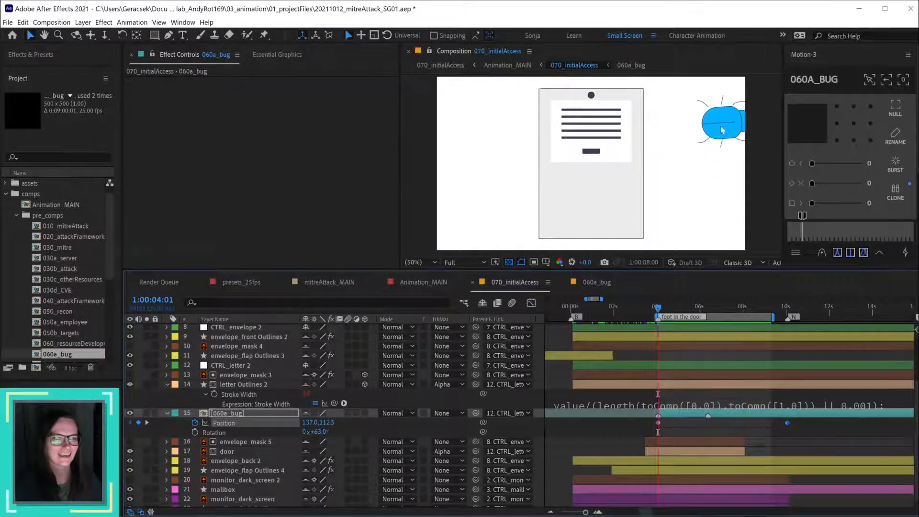
key(space)
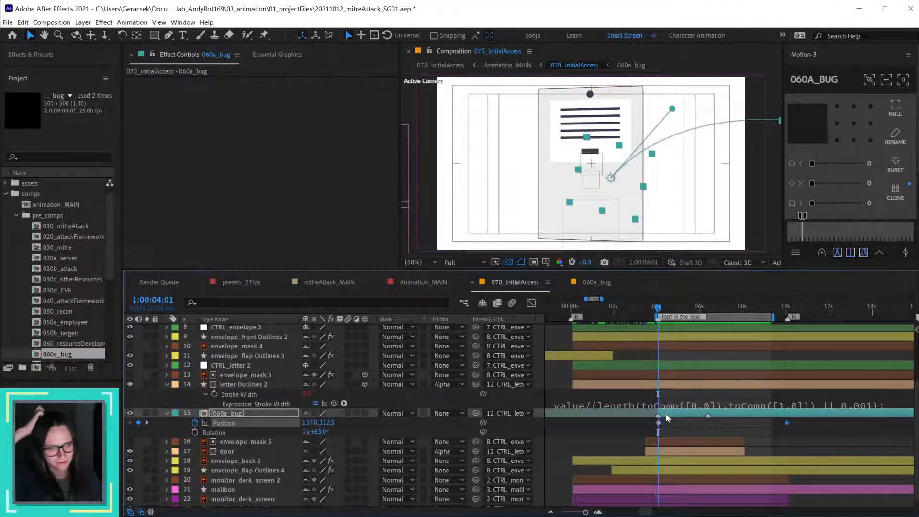
Step: In 060a_bug, set bug_body's rotation keyframe at 1:00:00:00 to -10°, and return to the 070_initialAccess composition
double_click(666, 418)
scroll(619, 381, up, 1)
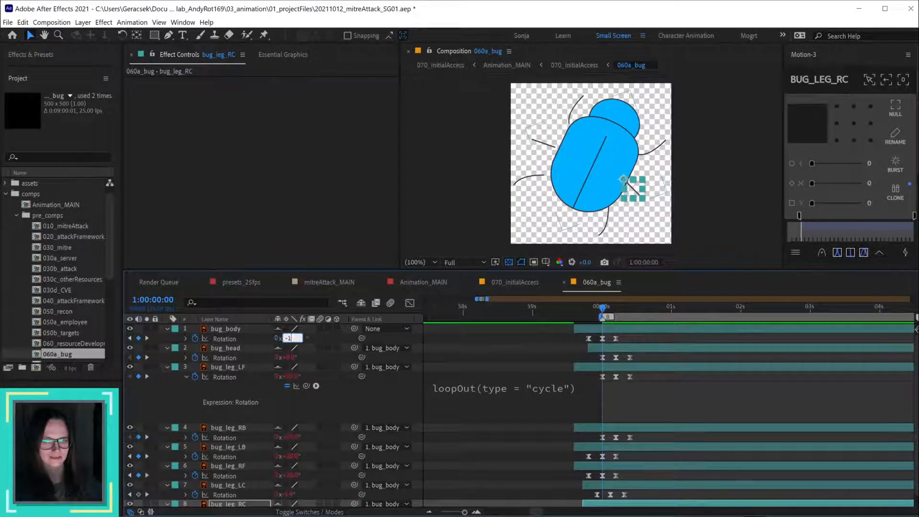
text(00)
key(Return)
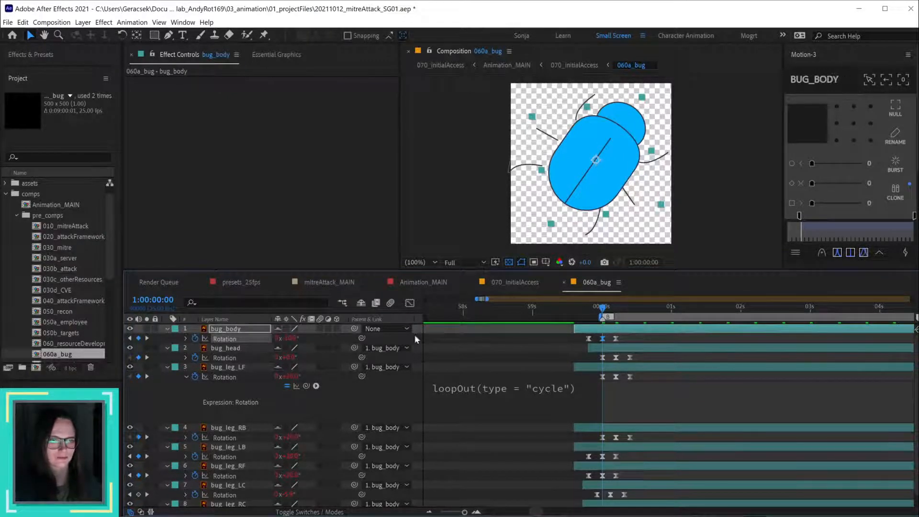
click(513, 283)
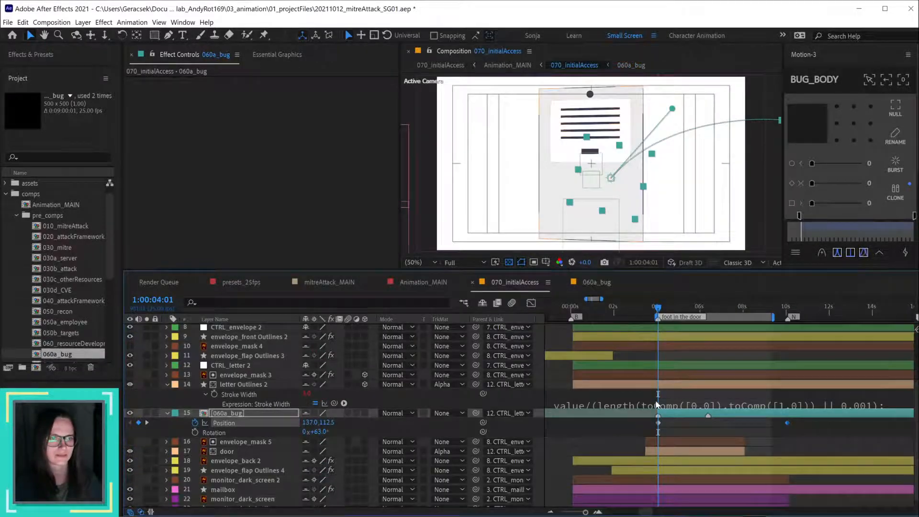
Step: Preview the crawl in 070_initialAccess, and undo the last bug_body rotation change in 060a_bug
key(space)
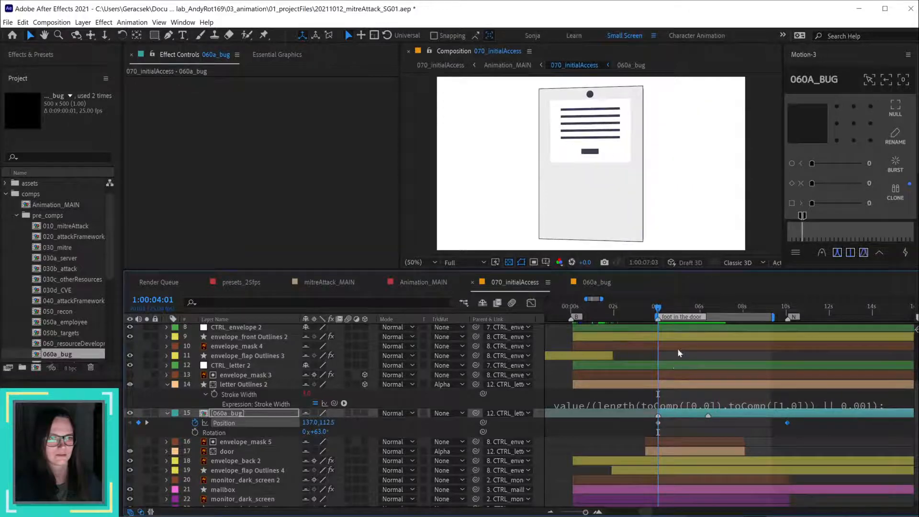
click(596, 282)
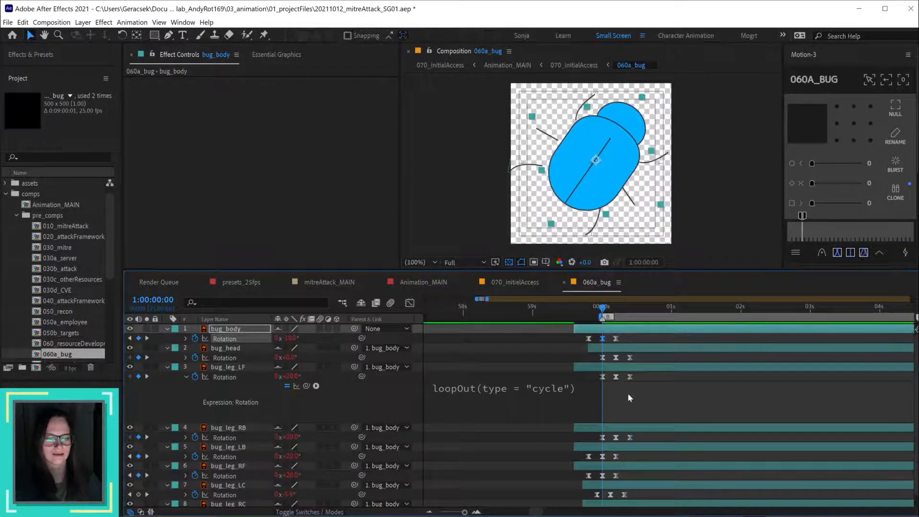
key(ctrl+z)
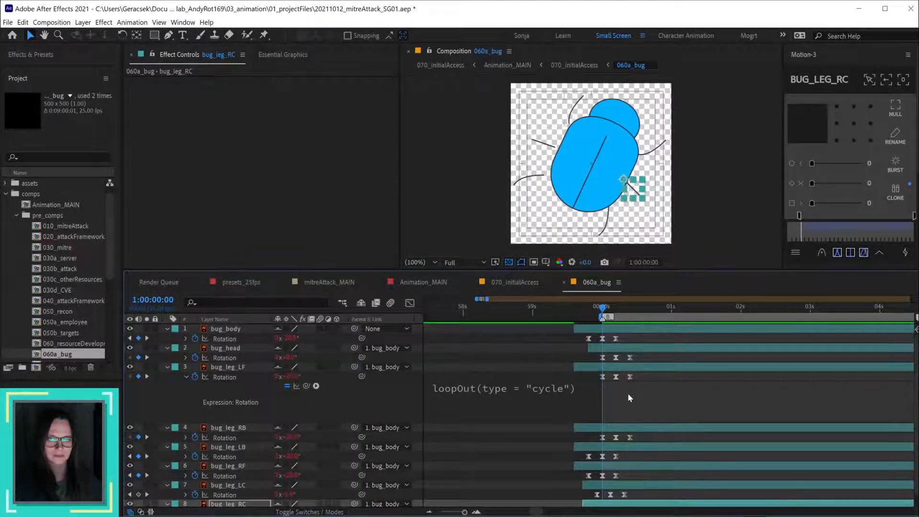
Step: Apply Easy Ease to all three bug_body rotation keyframes and take the ease off the middle one at 1:00:00:00
click(603, 338)
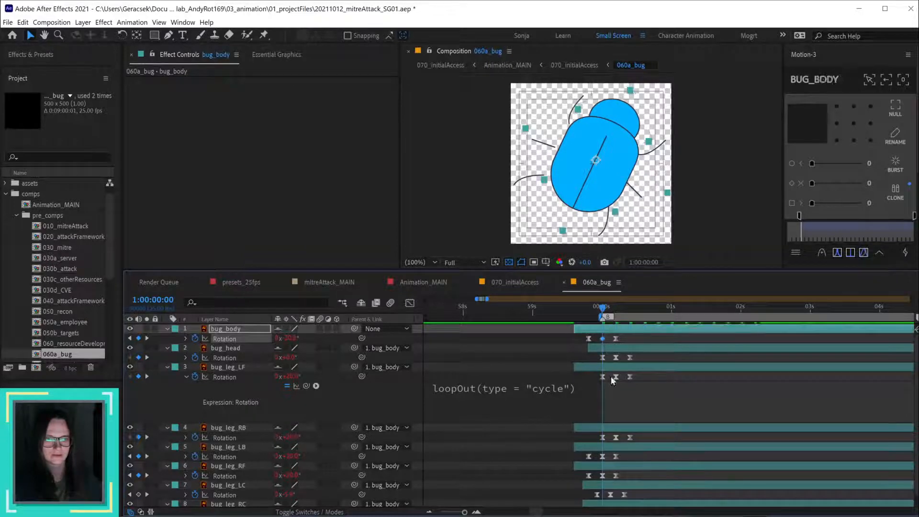
drag(576, 338, 546, 346)
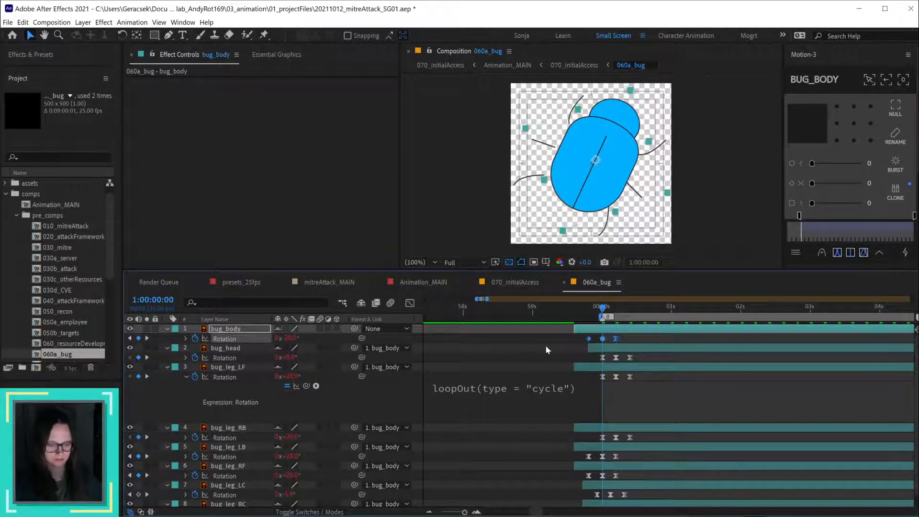
key(F9)
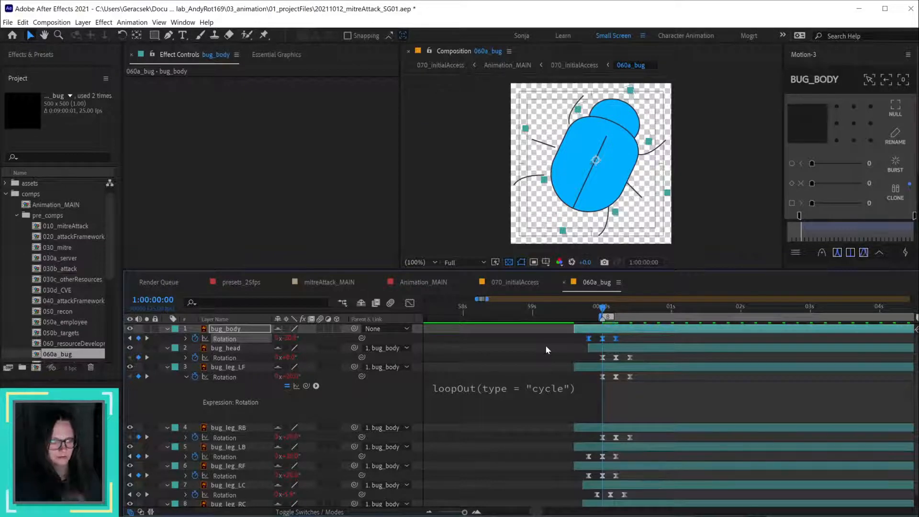
click(569, 337)
click(602, 338)
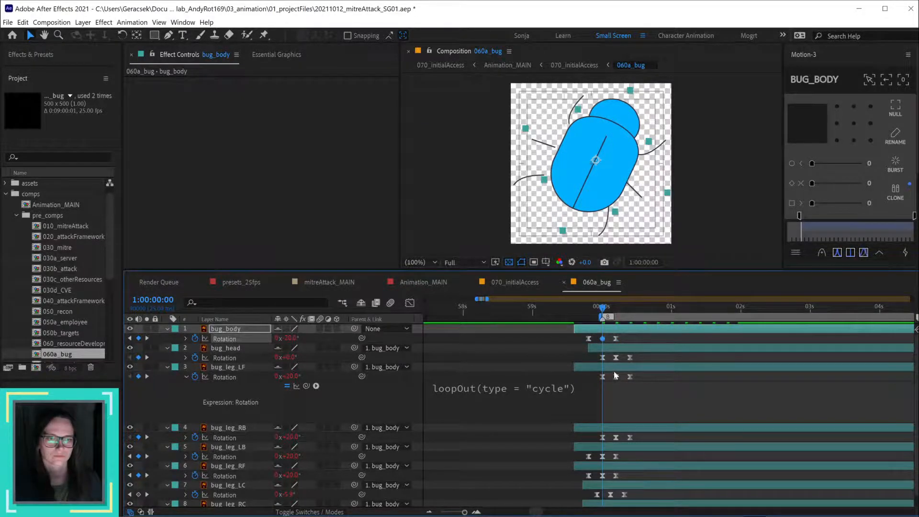
Step: Preview the crawl cycle in 060a_bug and the bug's movement in 070_initialAccess, and reopen 060a_bug
key(space)
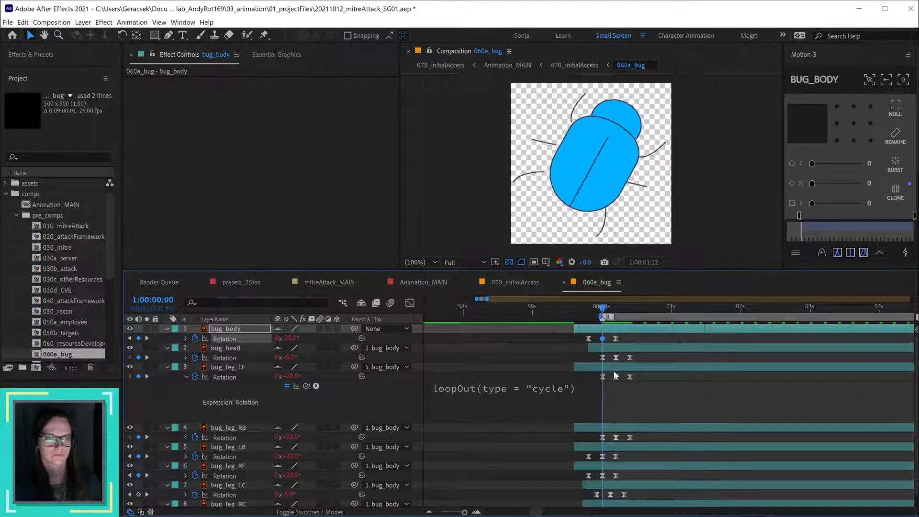
click(512, 282)
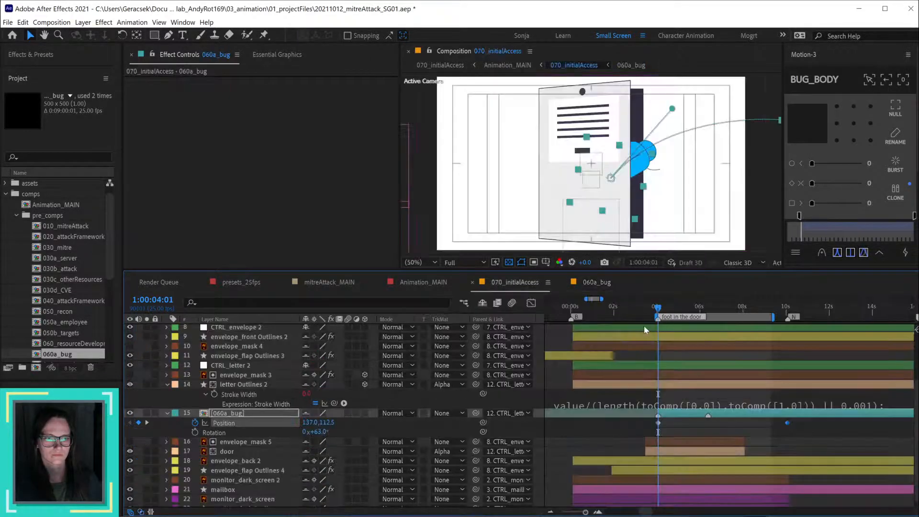
key(space)
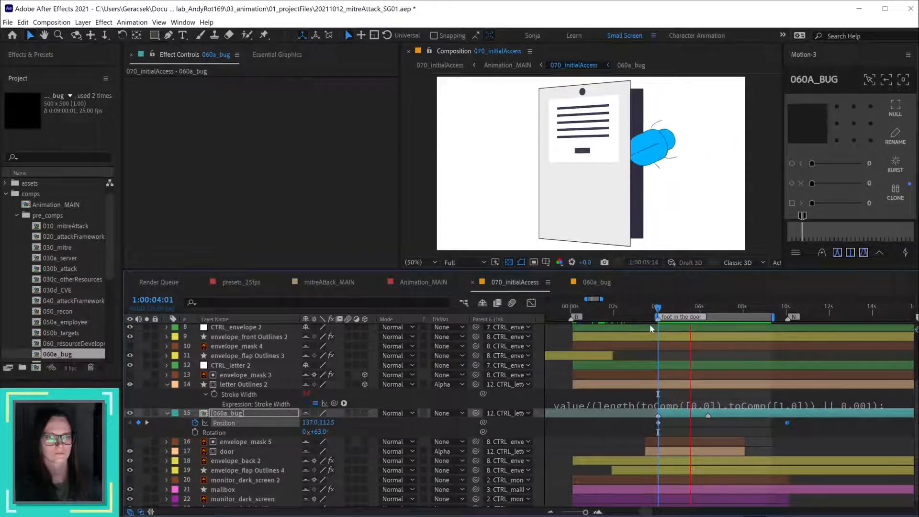
key(space)
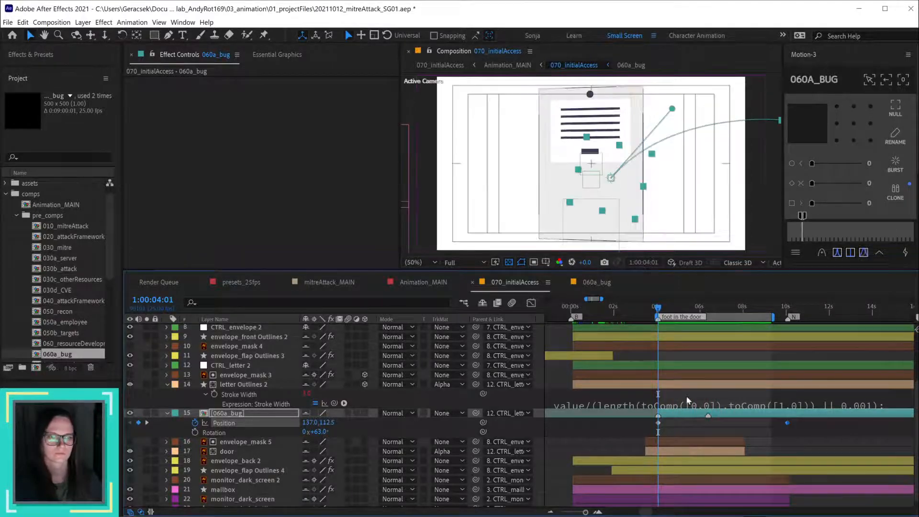
double_click(683, 415)
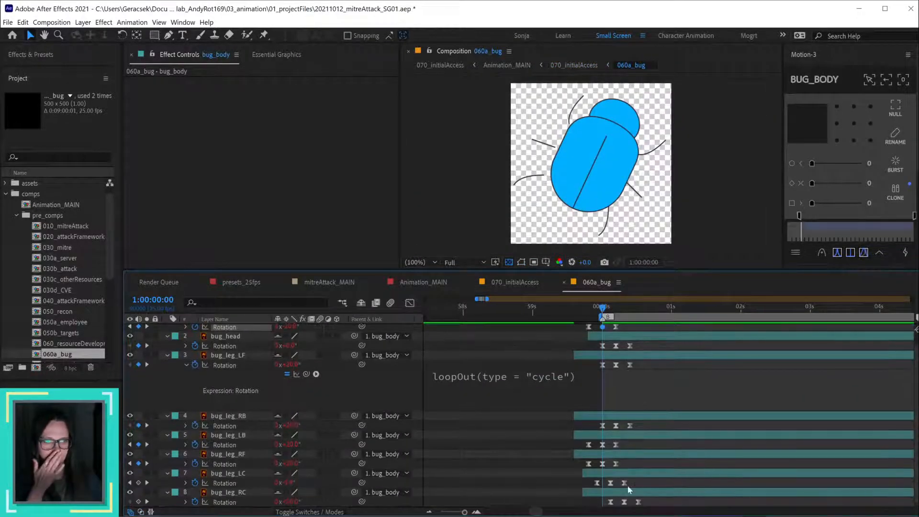
Step: Set the middle rotation keyframe of bug_leg_RC to -10° and that of bug_leg_LC to 10°
click(609, 483)
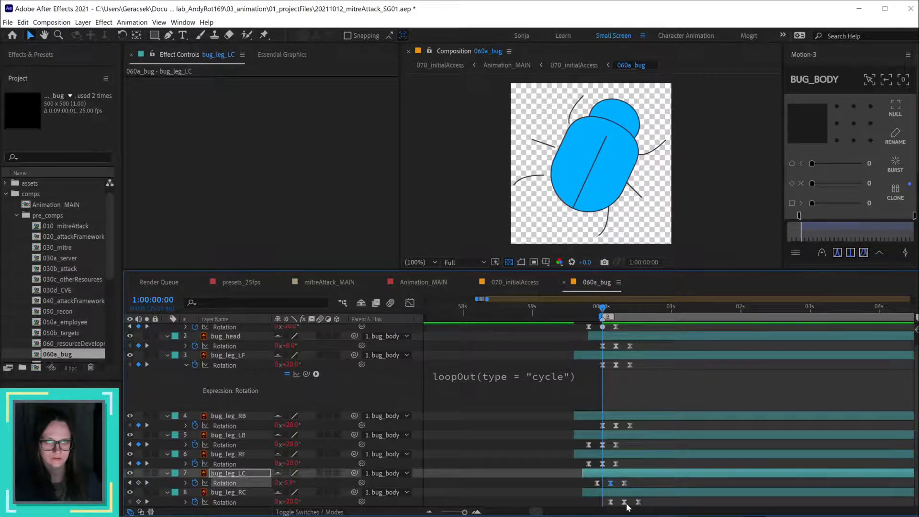
drag(618, 500, 628, 505)
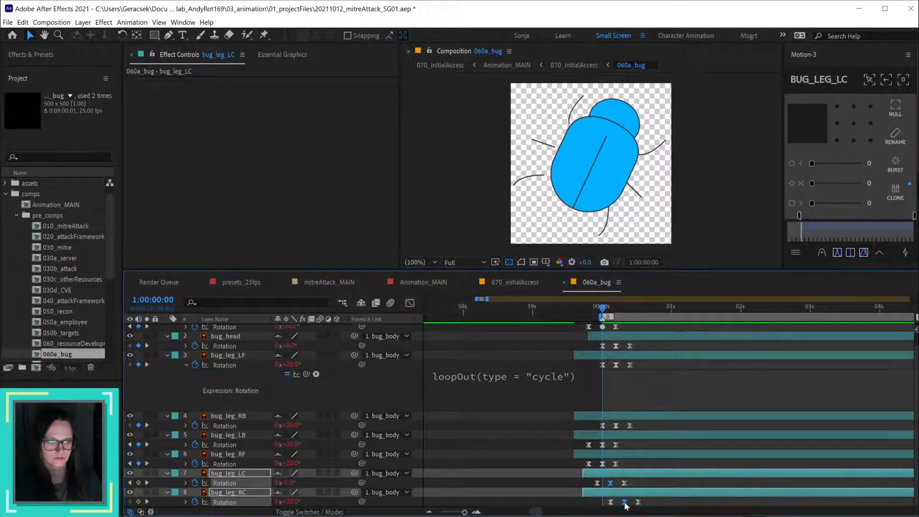
click(624, 502)
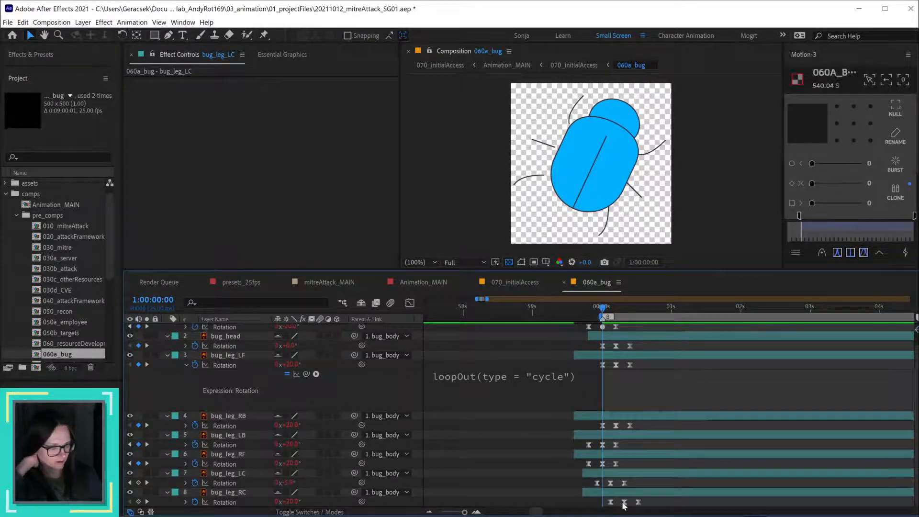
double_click(624, 502)
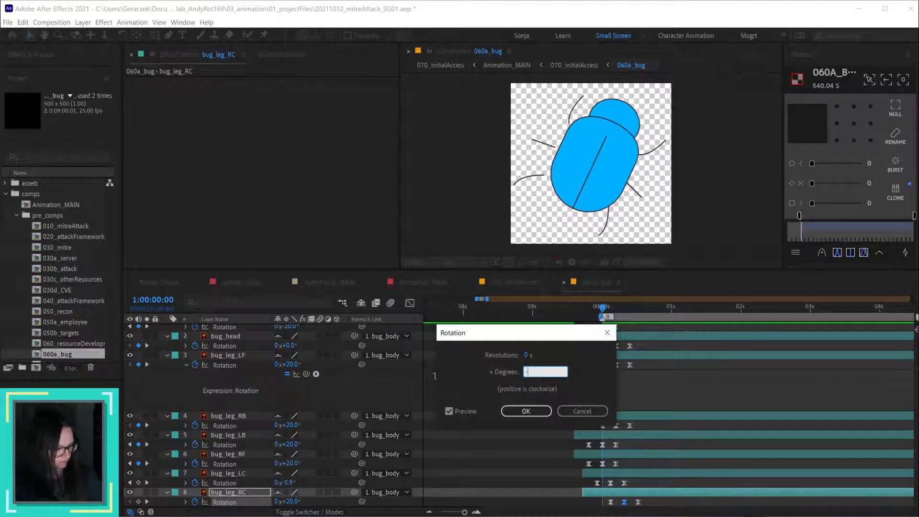
text(-10)
key(Return)
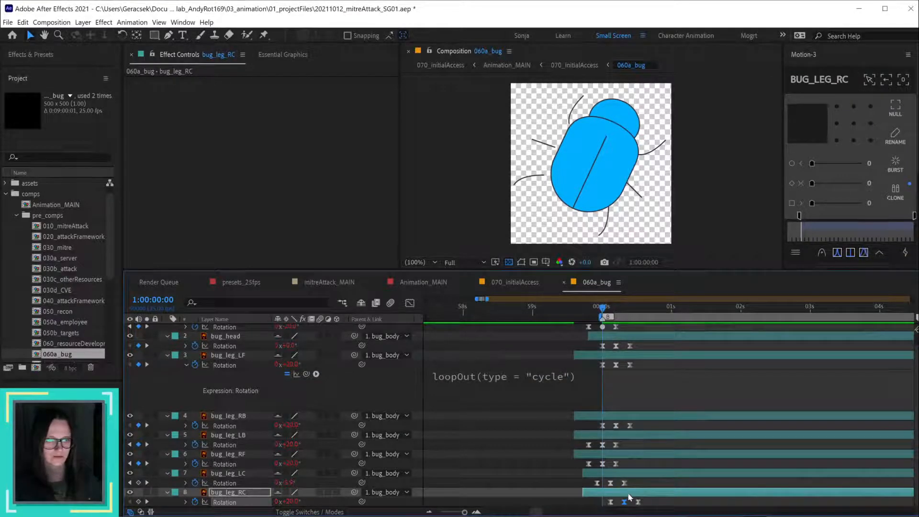
double_click(610, 484)
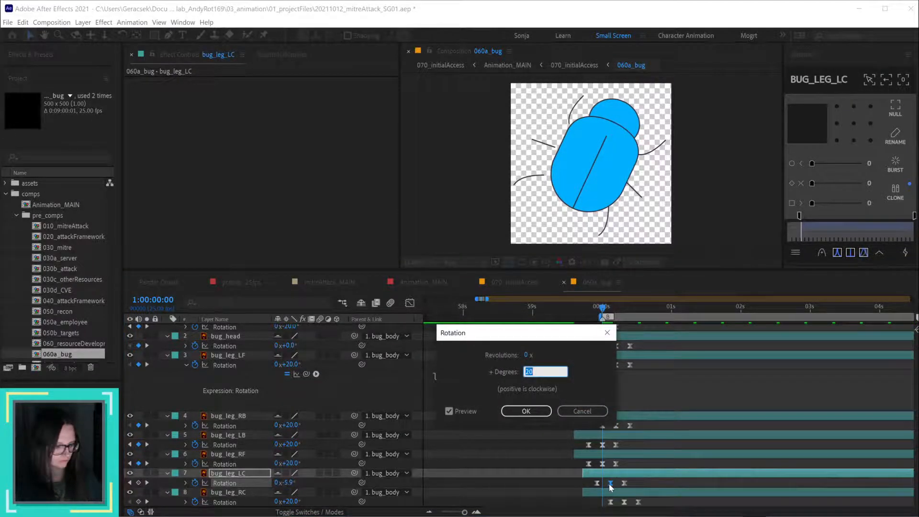
key(Return)
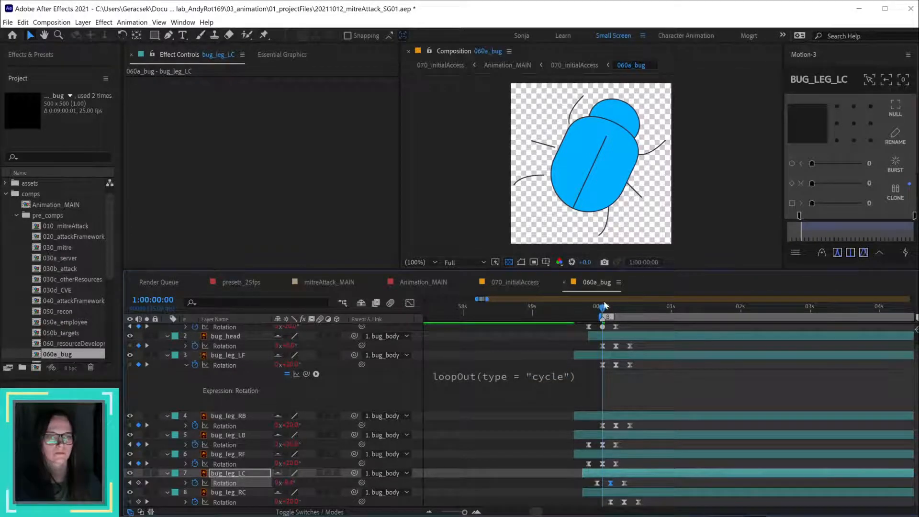
Step: Set bug_leg_RC's rotation keyframe at 1:00:00:08 to -30°, and bug_leg_LC's middle rotation keyframe to the matching positive angle
drag(605, 305, 624, 305)
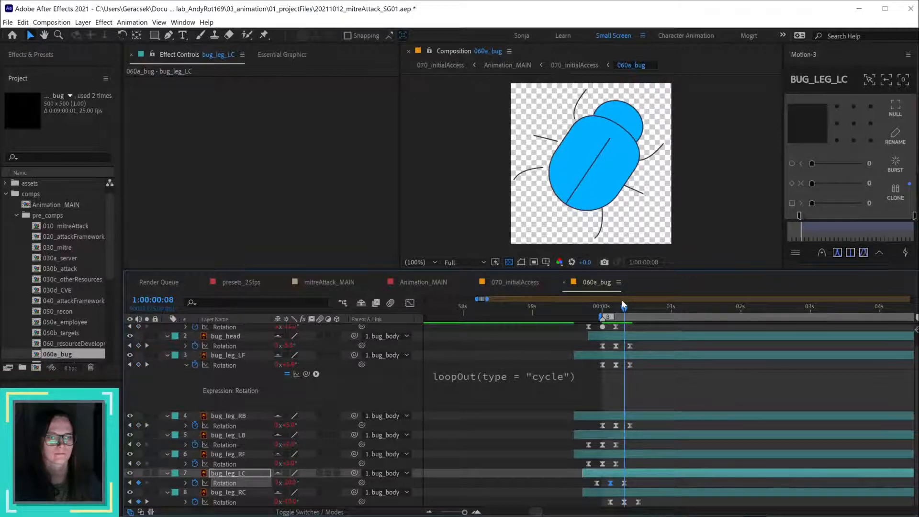
click(649, 493)
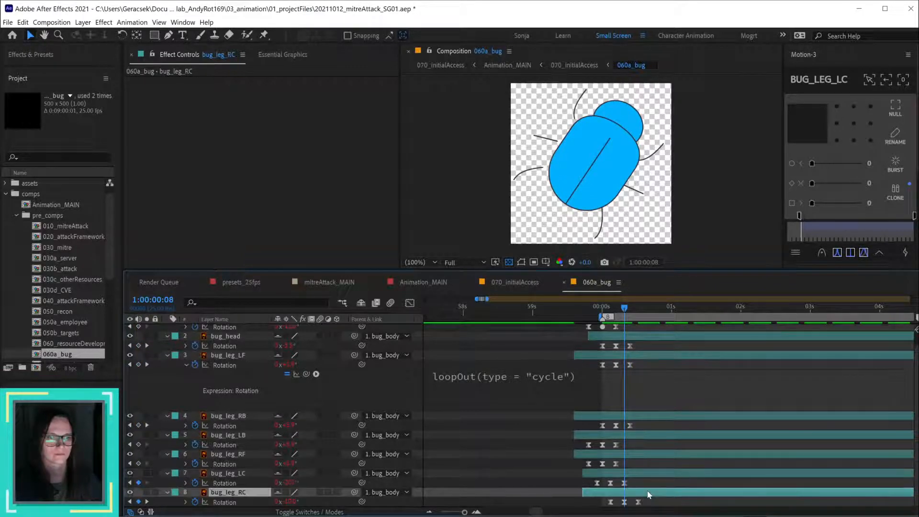
click(521, 262)
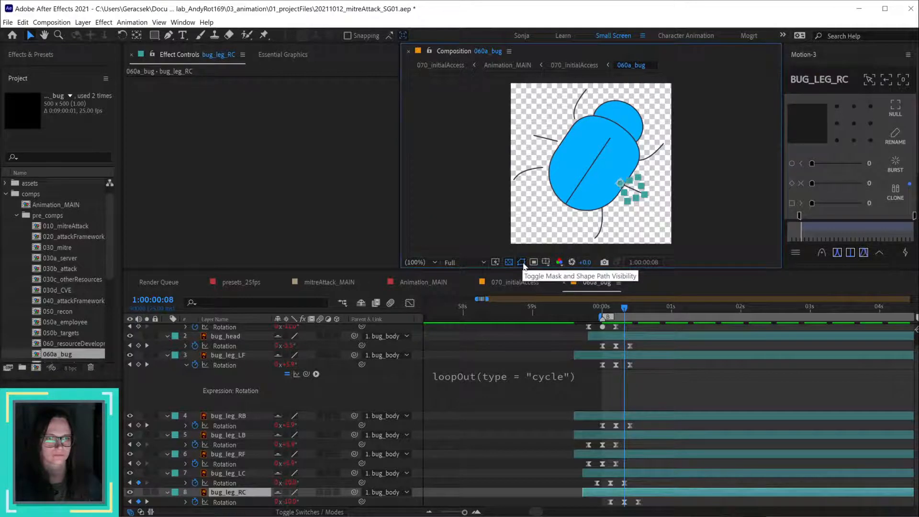
click(290, 501)
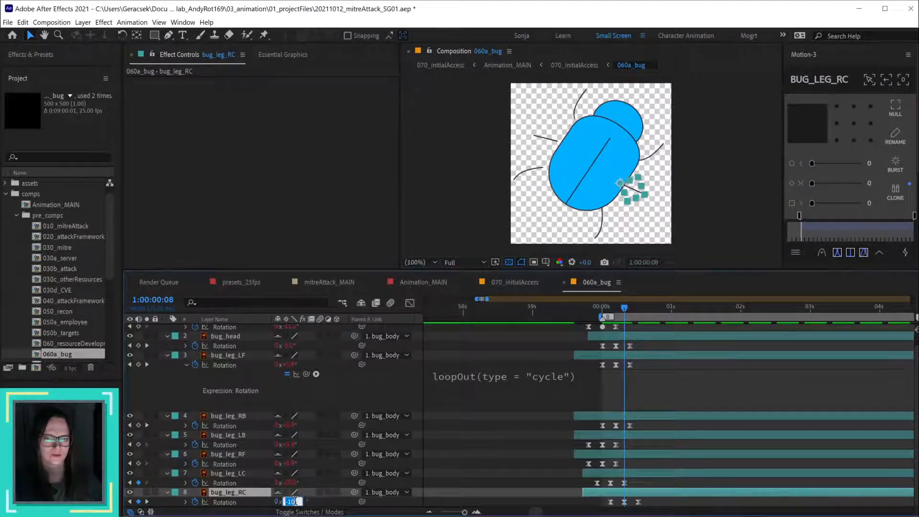
text(-)
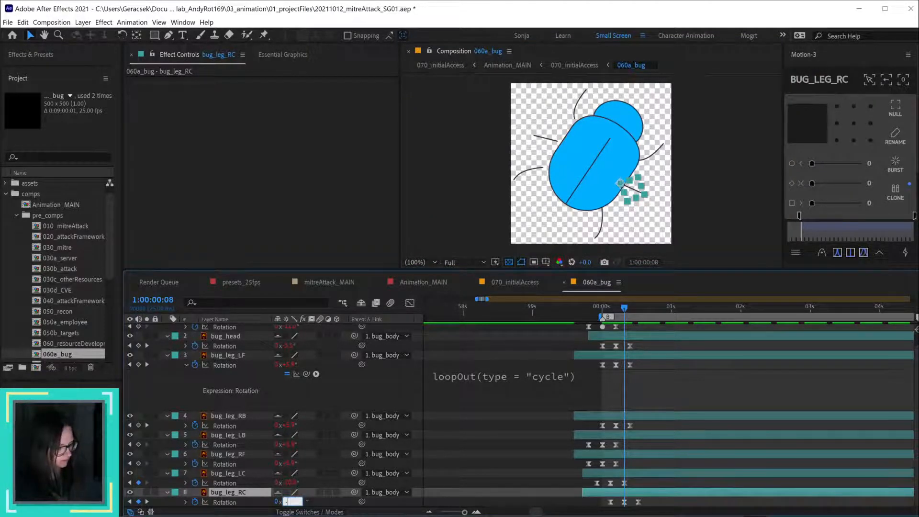
text(30)
key(Return)
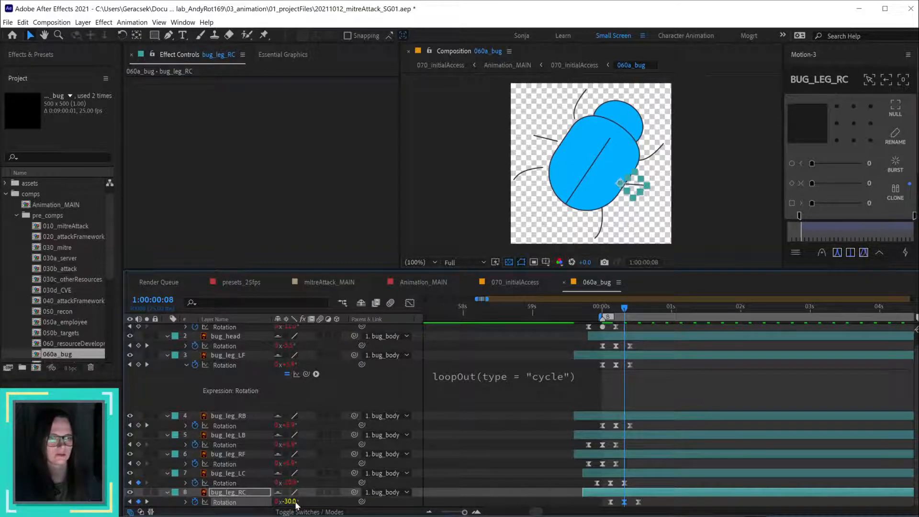
double_click(610, 483)
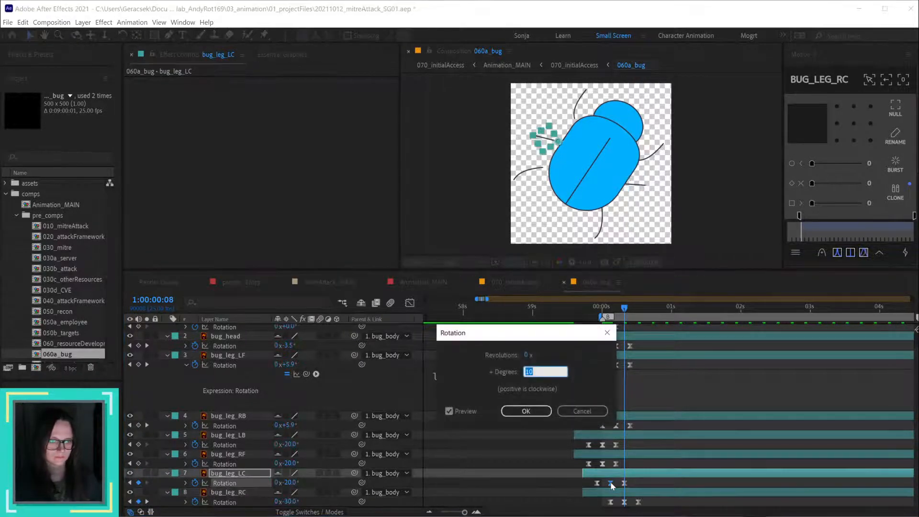
key(Return)
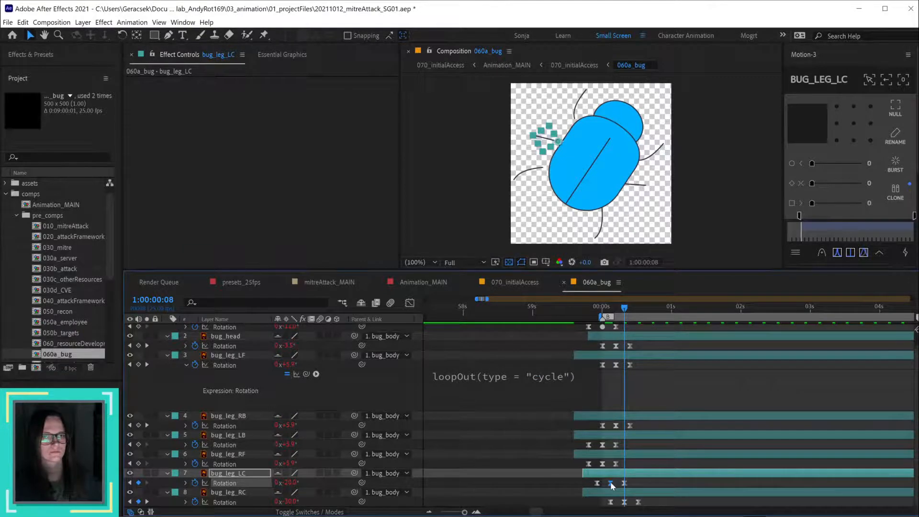
Step: Stretch the rotation cycles of bug_leg_LC and bug_leg_RC, moving their middle keyframes five frames later and their last keyframes ten frames later
mouse_move(615, 314)
mouse_down()
mouse_move(669, 311)
mouse_move(597, 318)
mouse_move(619, 318)
mouse_up()
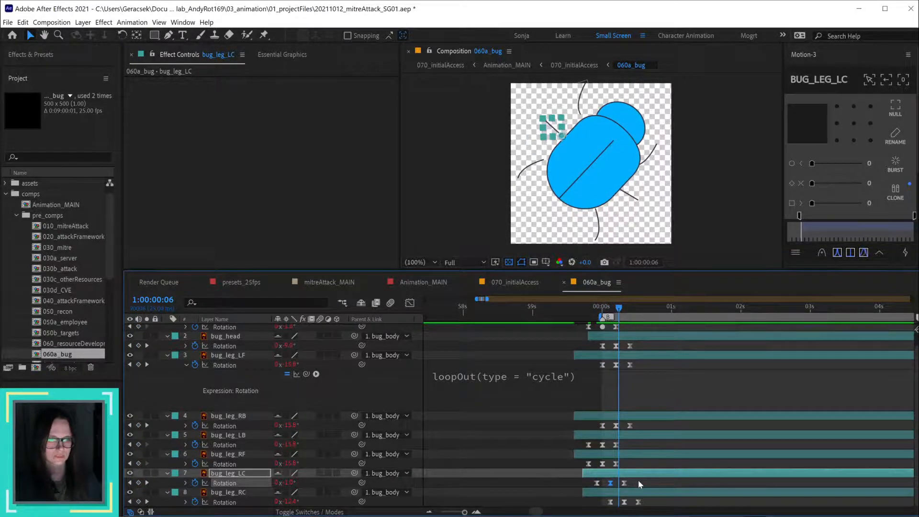
drag(611, 483, 606, 484)
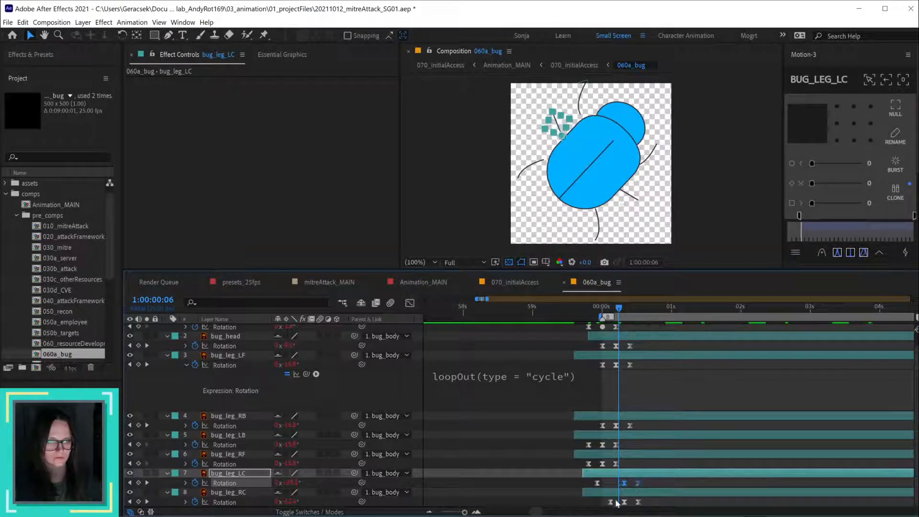
drag(615, 499, 637, 512)
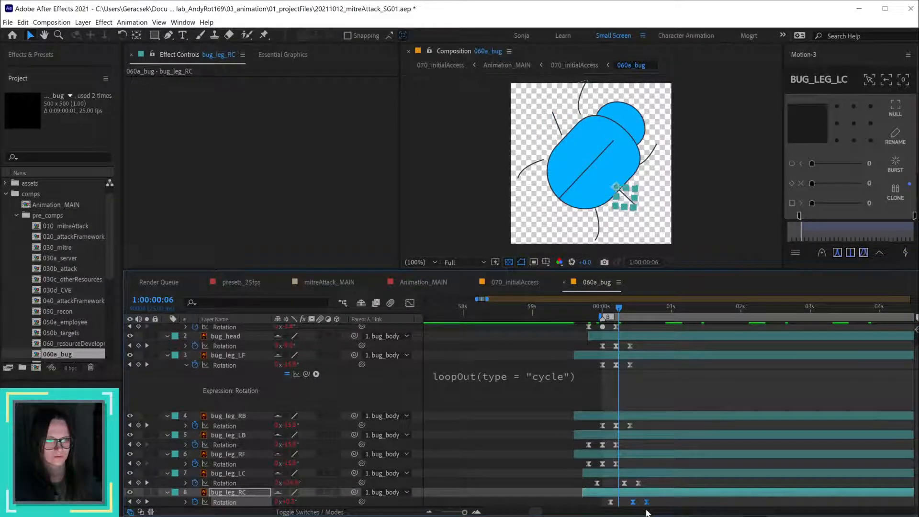
drag(632, 479, 665, 505)
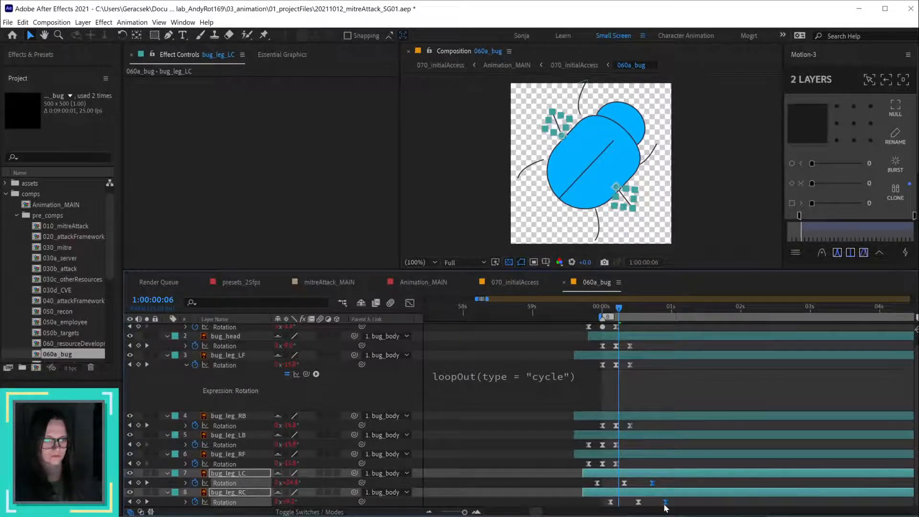
Step: Preview the slower centre-leg cycle, and shift all rotation keyframes of bug_leg_LC and bug_leg_RC three frames earlier
key(space)
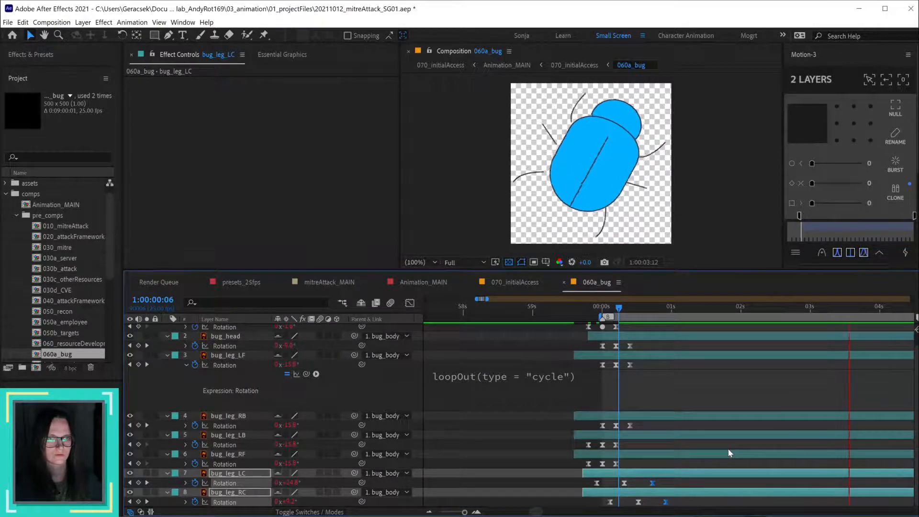
click(603, 309)
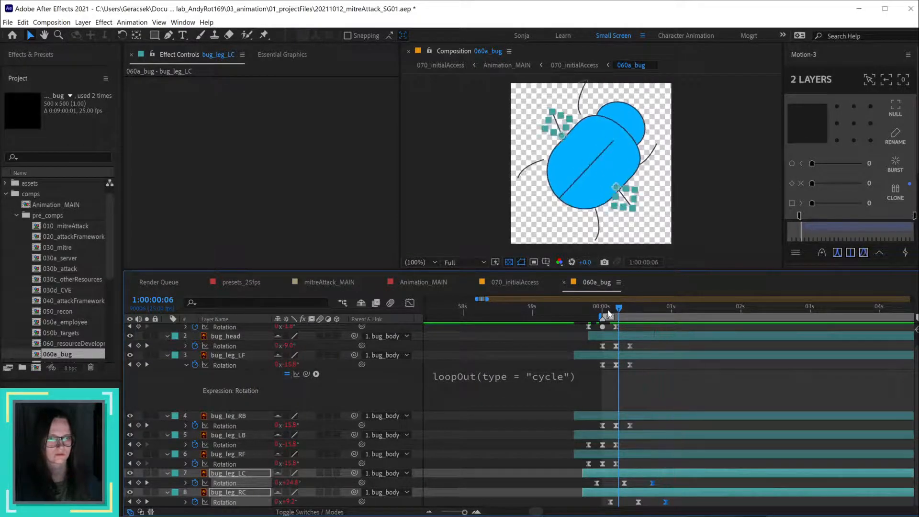
mouse_move(604, 311)
mouse_down()
mouse_move(592, 314)
mouse_move(595, 306)
mouse_up()
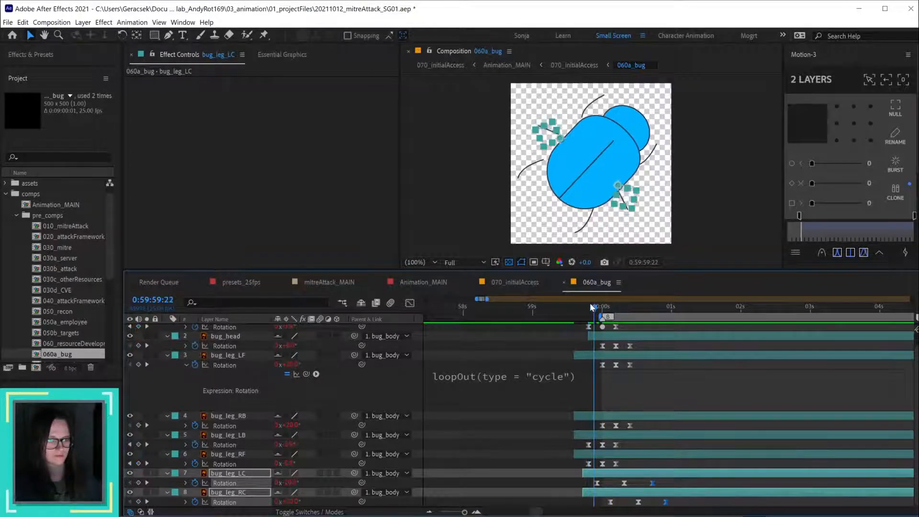
drag(680, 481, 588, 484)
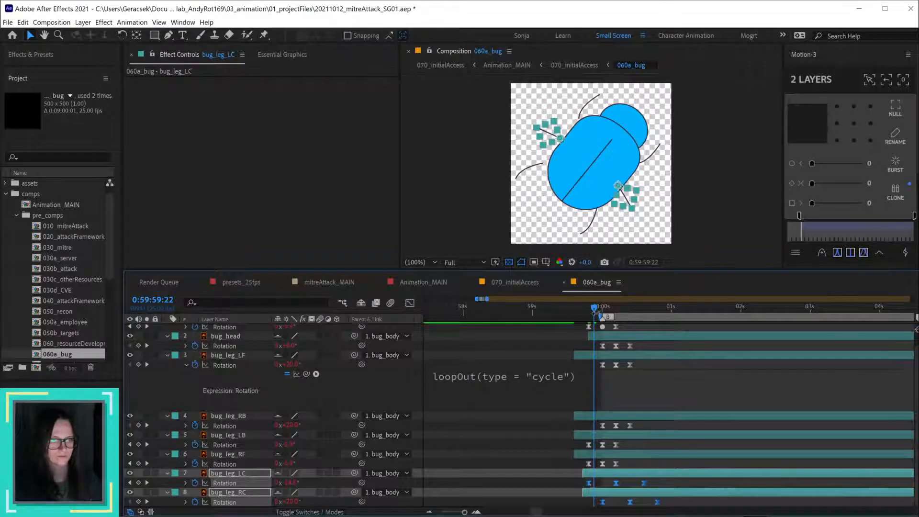
Step: Set bug_leg_LC's first rotation keyframe to -30° and copy it over the last one at 1:00:00:15
drag(593, 310, 674, 318)
click(539, 488)
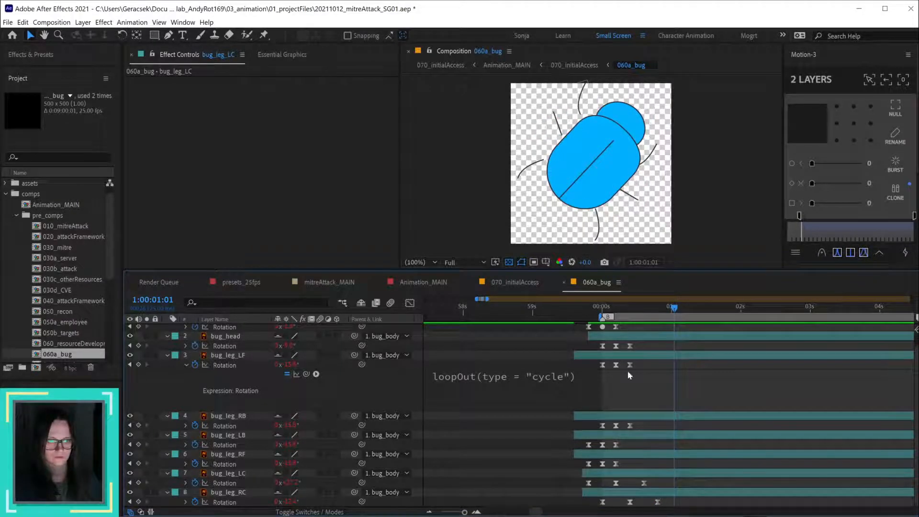
mouse_move(593, 313)
mouse_down()
mouse_move(583, 311)
mouse_move(593, 312)
mouse_up()
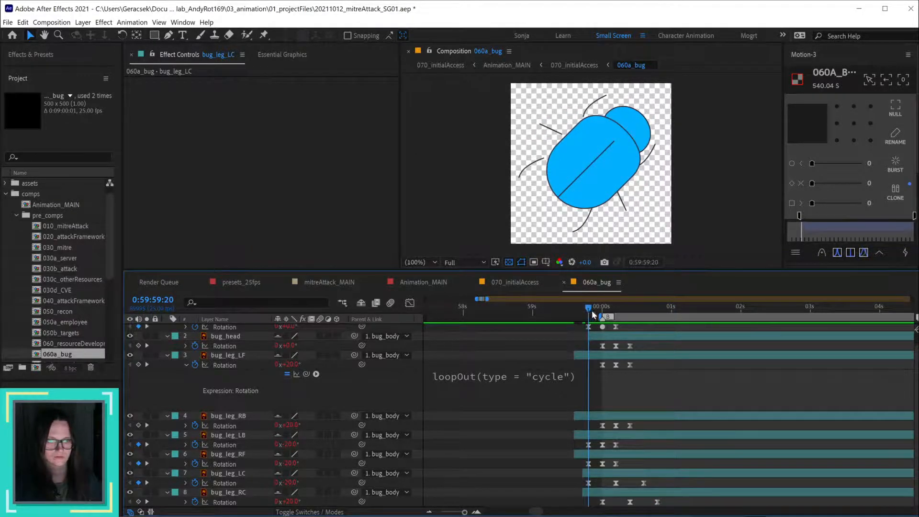
click(625, 473)
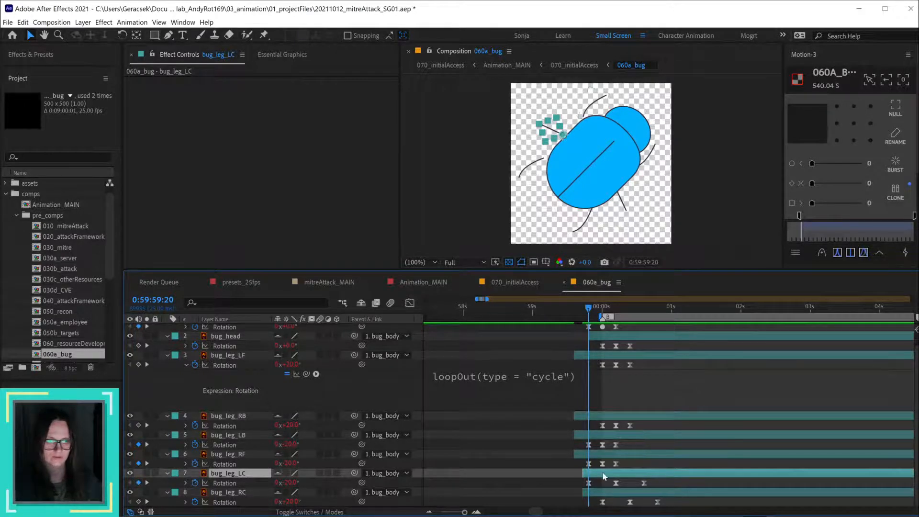
double_click(588, 483)
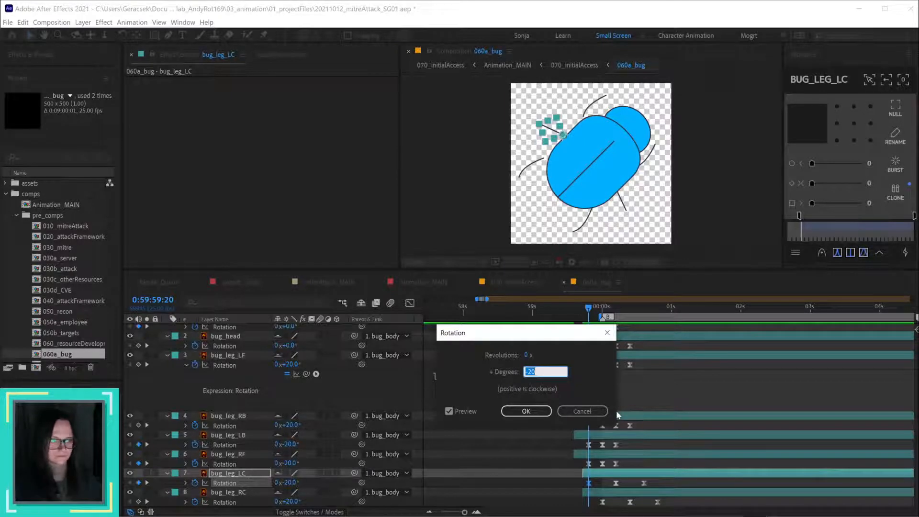
text(-30)
key(Return)
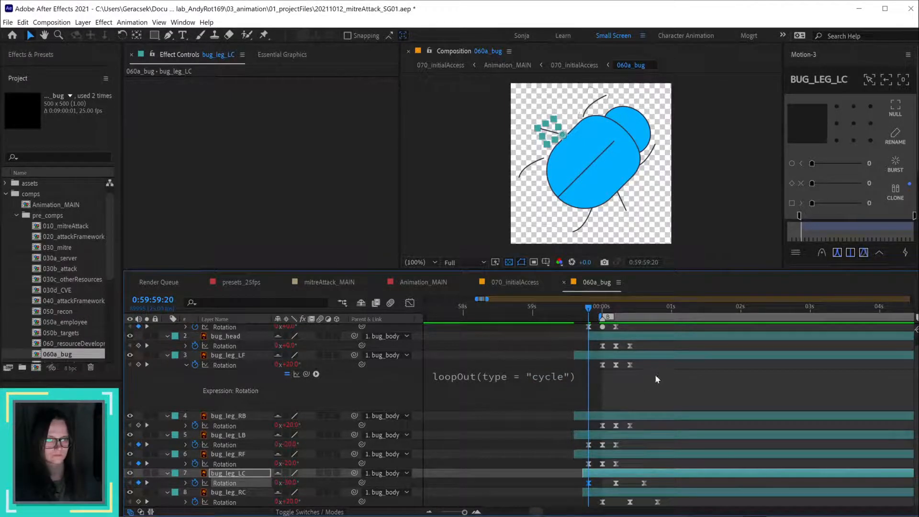
drag(597, 307, 642, 309)
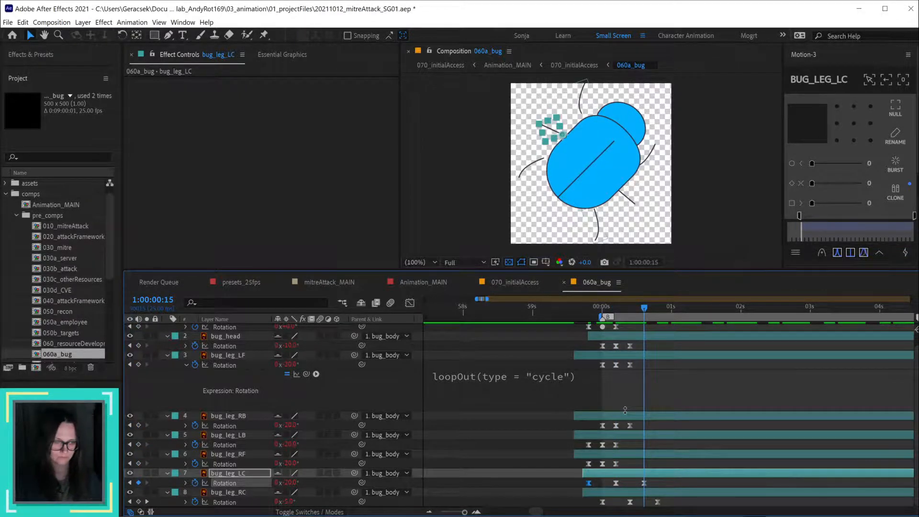
key(ctrl+v)
Step: Set the first and last rotation keyframes of bug_leg_RC to 30°
click(603, 502)
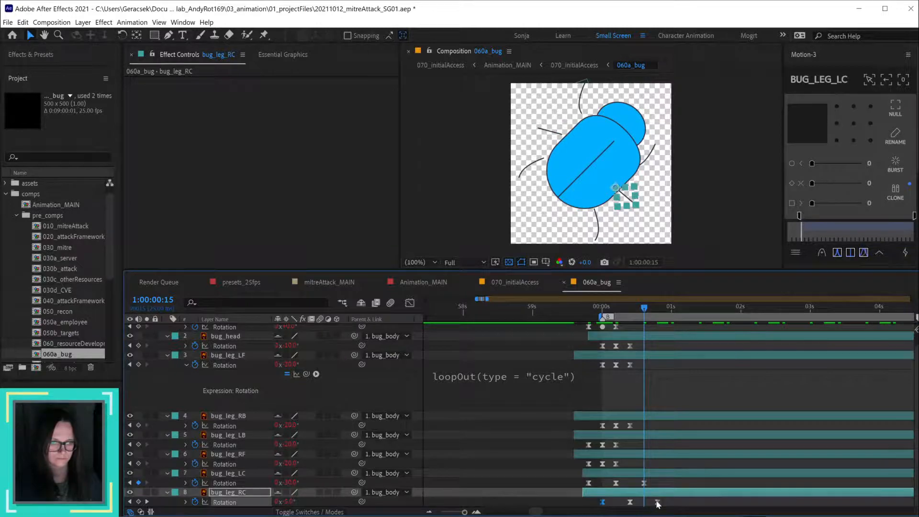
double_click(658, 502)
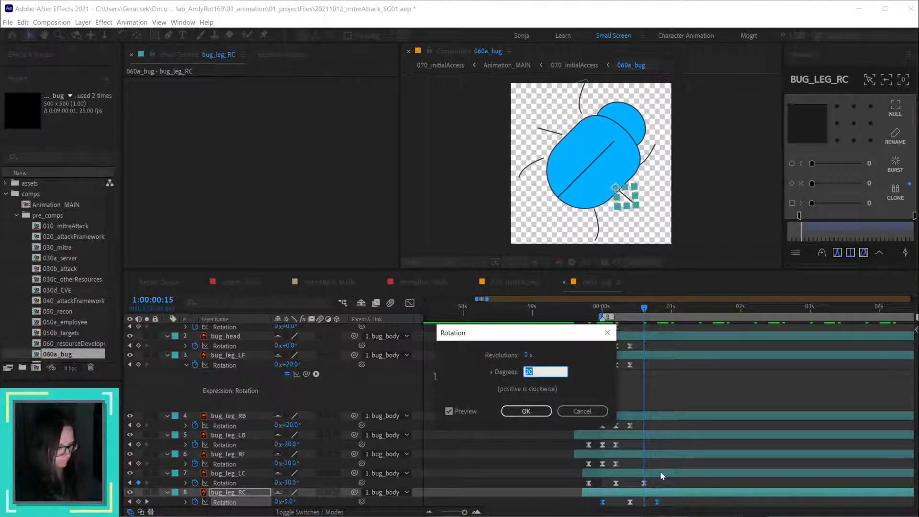
text(30)
key(Return)
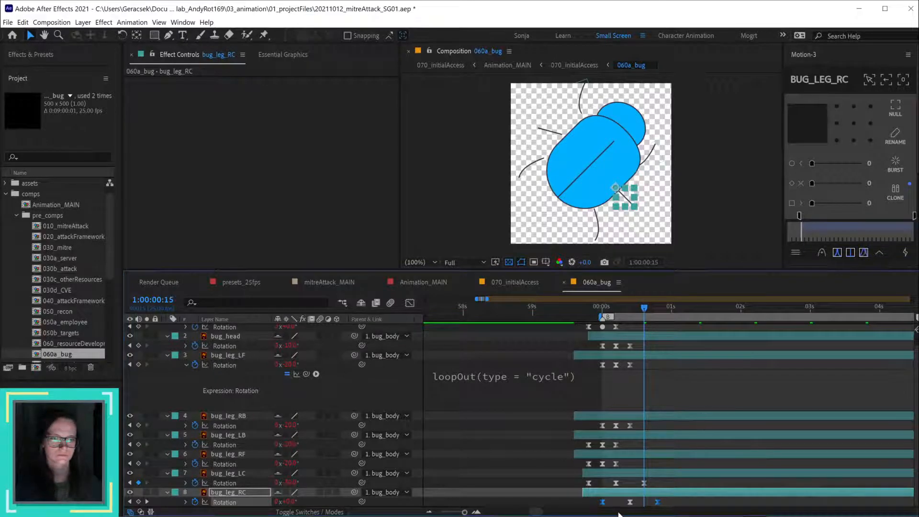
double_click(630, 503)
key(Return)
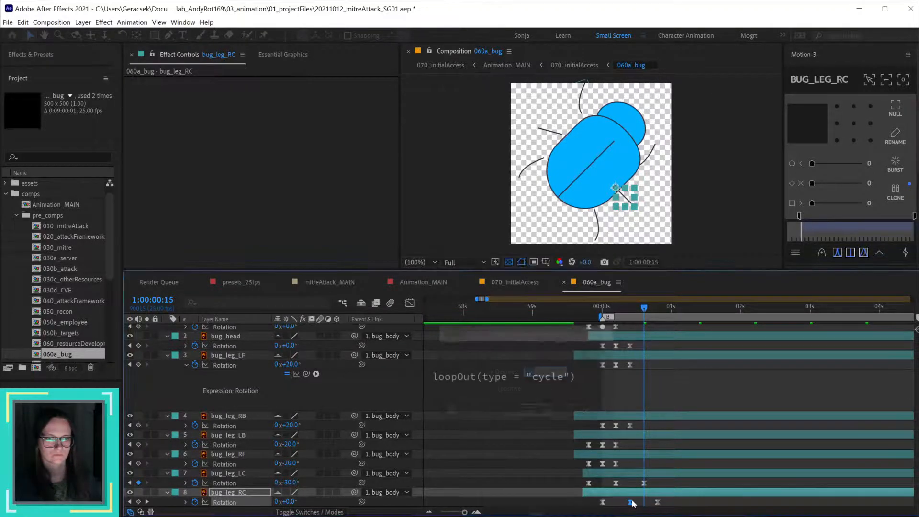
Step: Scrub through the bug's crawl in 060a_bug and preview it in the 070_initialAccess composition
drag(608, 313, 867, 325)
click(521, 282)
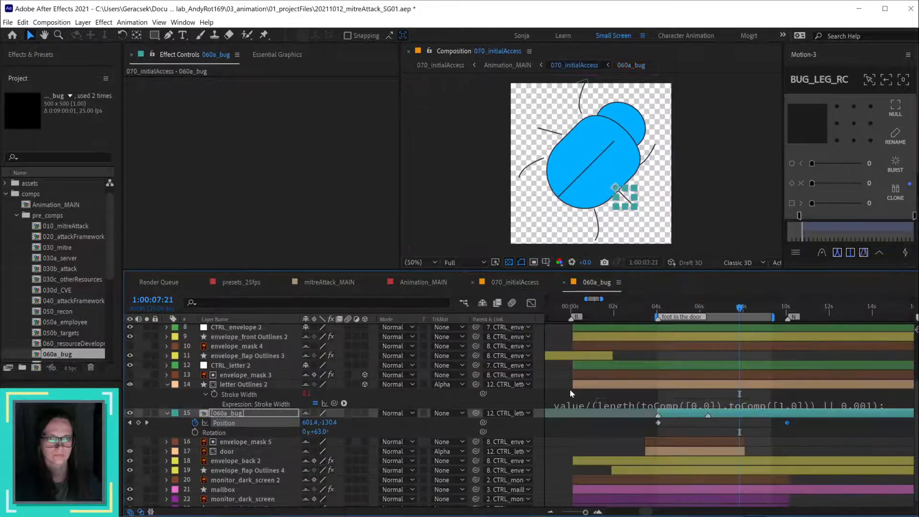
key(space)
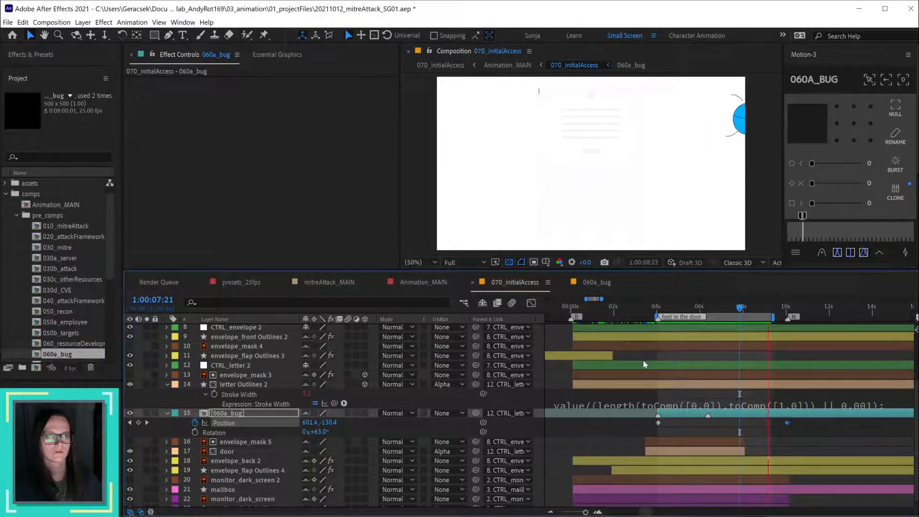
key(space)
Step: Return to the 060a_bug precomp and undo the latest rotation value and keyframe timing changes on bug_leg_LC and bug_leg_RC
double_click(682, 415)
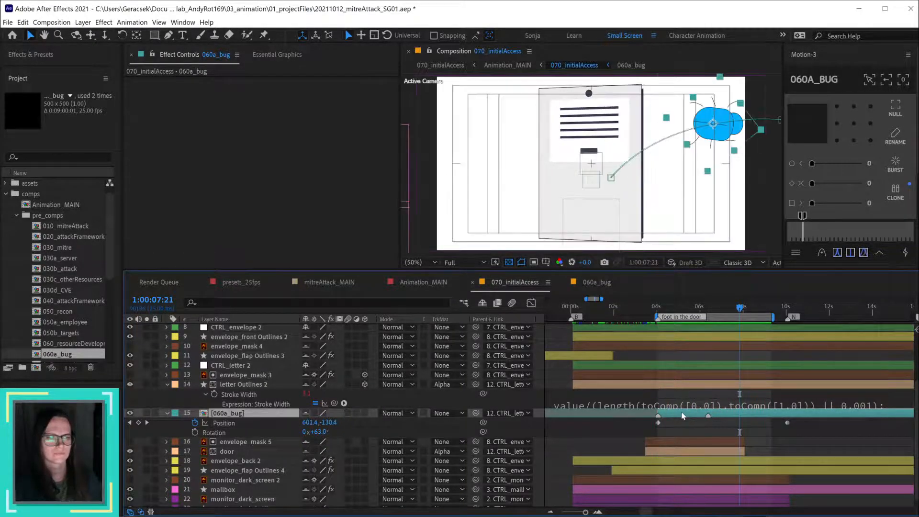
key(ctrl+z)
key(ctrl+z)
key(ctrl+z)
key(ctrl+z)
key(ctrl+z)
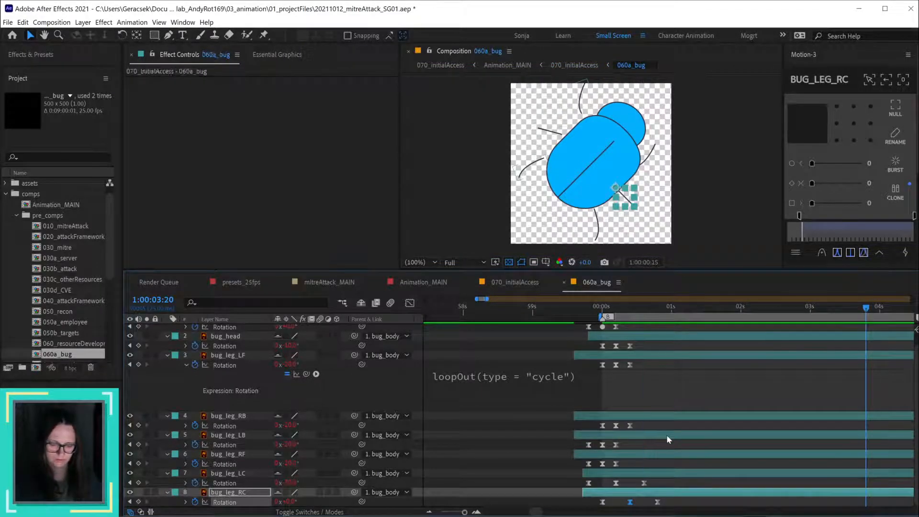
key(ctrl+z)
key(ctrl+z)
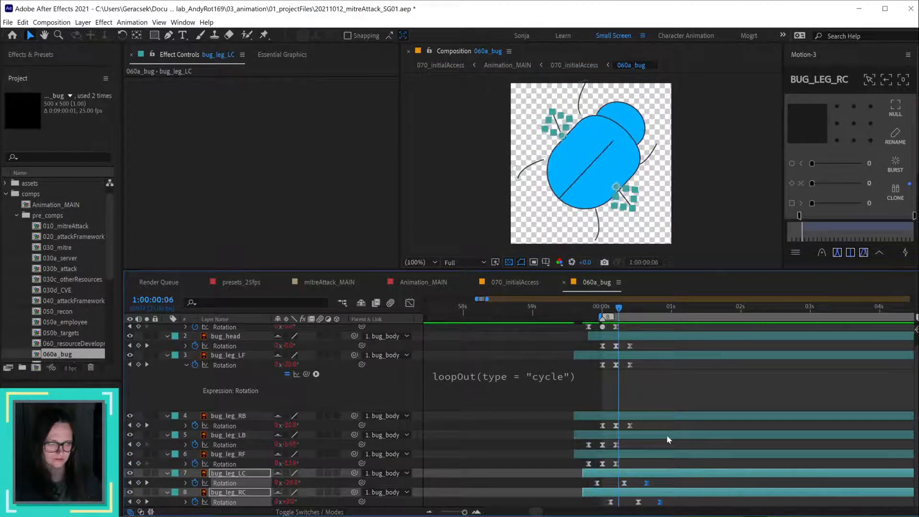
key(ctrl+z)
key(ctrl+z)
key(ctrl+z)
key(ctrl+z)
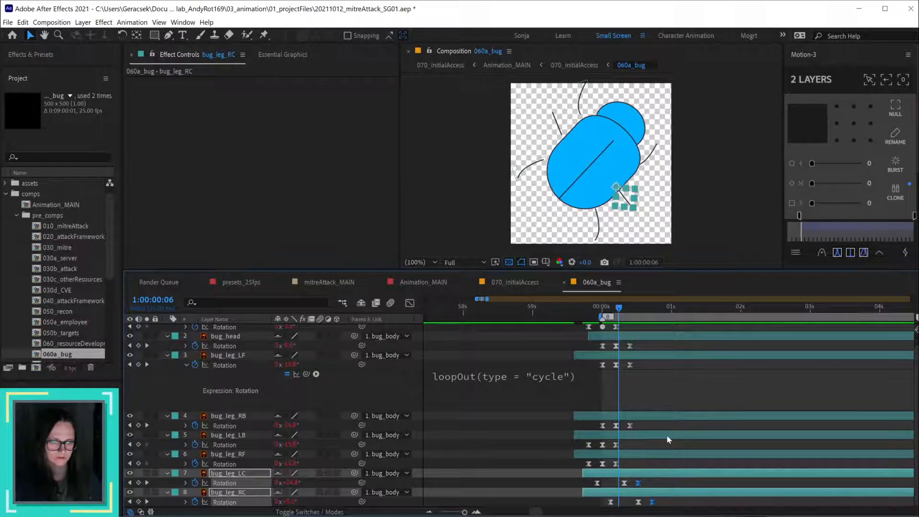
key(ctrl+z)
key(ctrl+z)
key(ctrl+z)
key(ctrl+z)
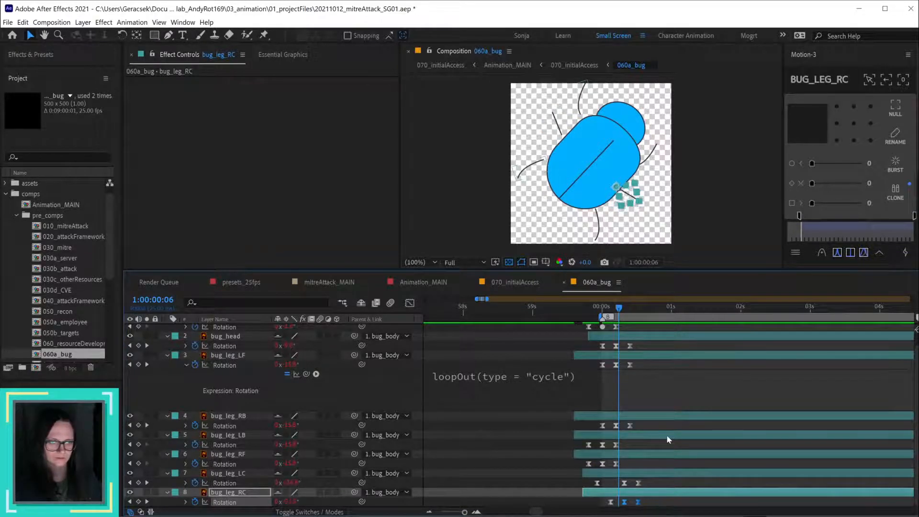
key(ctrl+z)
key(ctrl+z)
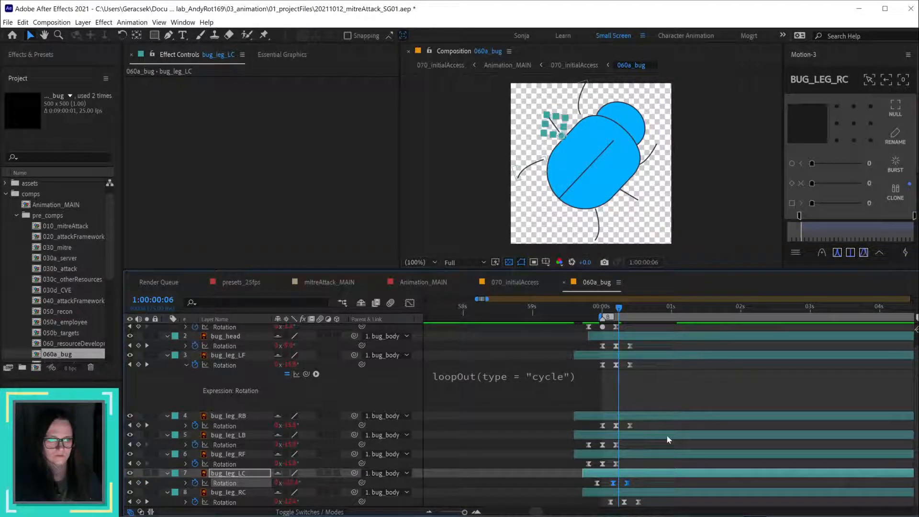
Step: Solo bug_leg_LC, bug_leg_RC and bug_body, and scrub through the start of their rotation cycle
drag(591, 306, 601, 308)
click(146, 473)
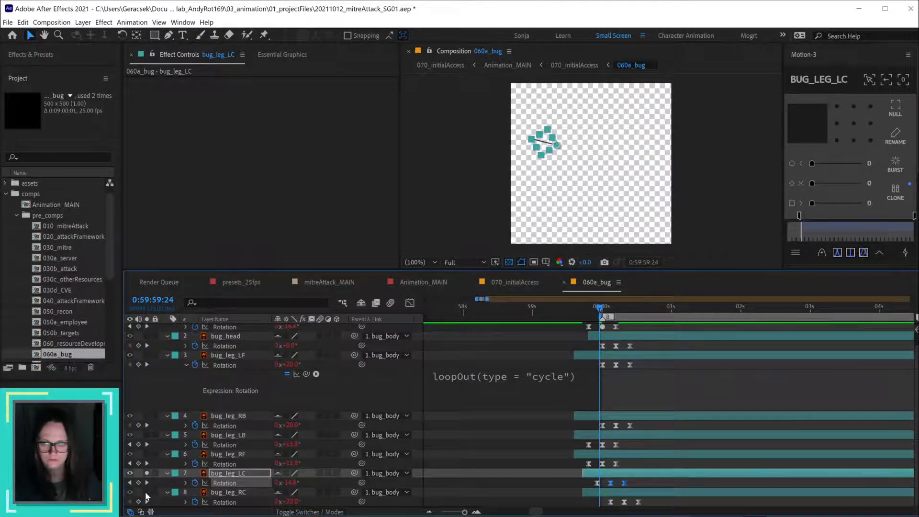
click(146, 492)
scroll(163, 335, up, 1)
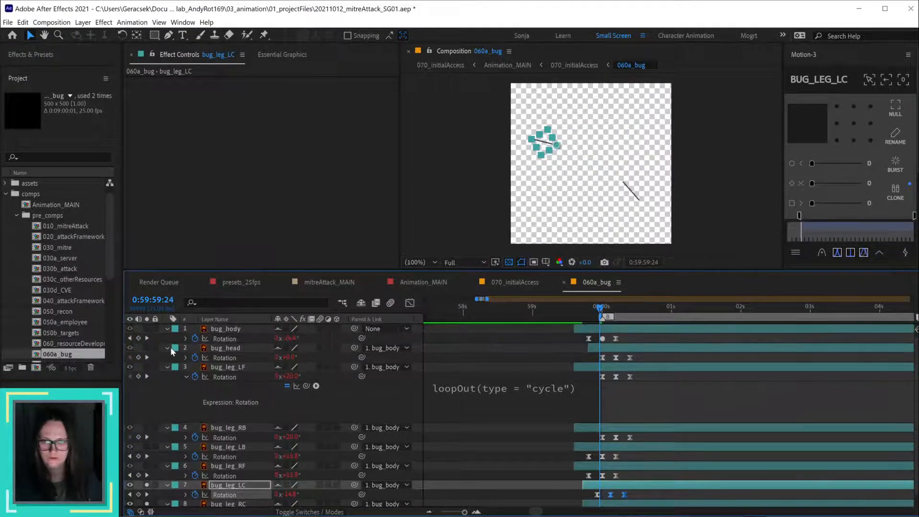
click(146, 328)
drag(598, 311, 618, 310)
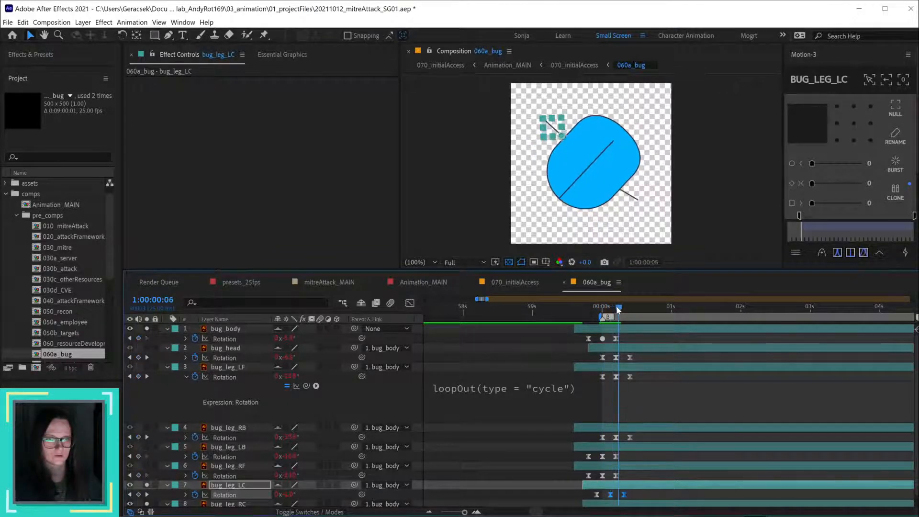
Step: Try to shift all bug_leg_RC rotation keyframes five frames earlier, in line with those of bug_leg_LC
scroll(646, 483, down, 1)
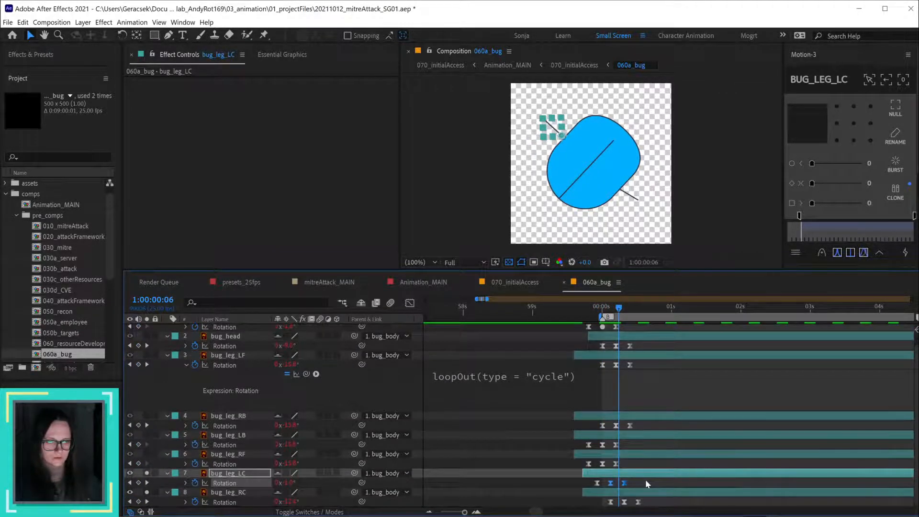
drag(614, 484, 579, 484)
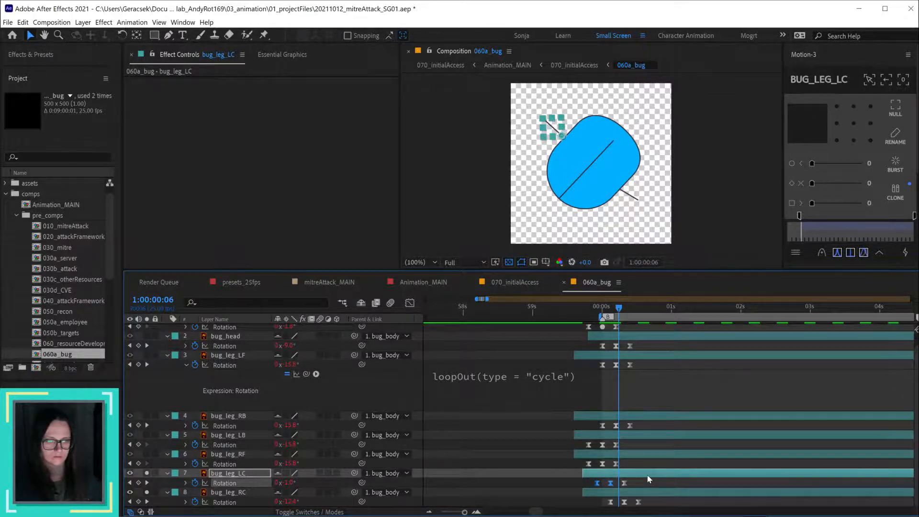
drag(656, 505, 593, 506)
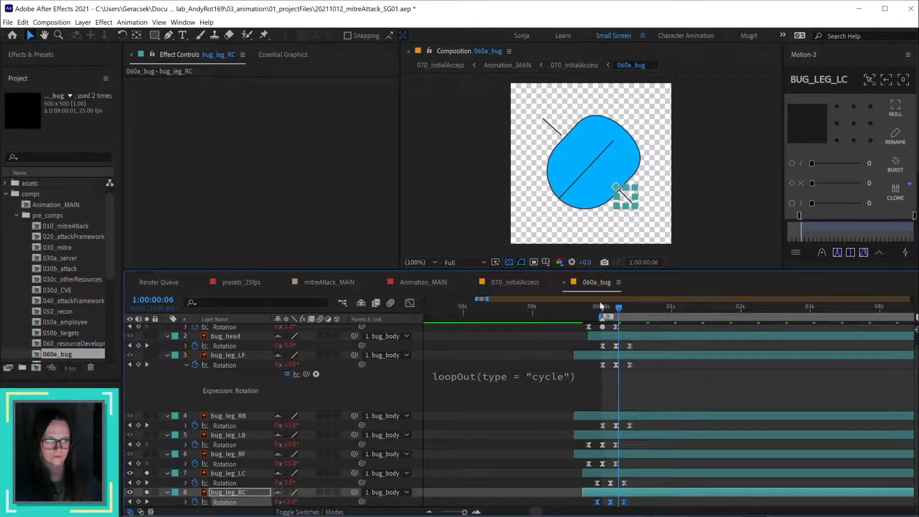
drag(601, 306, 607, 314)
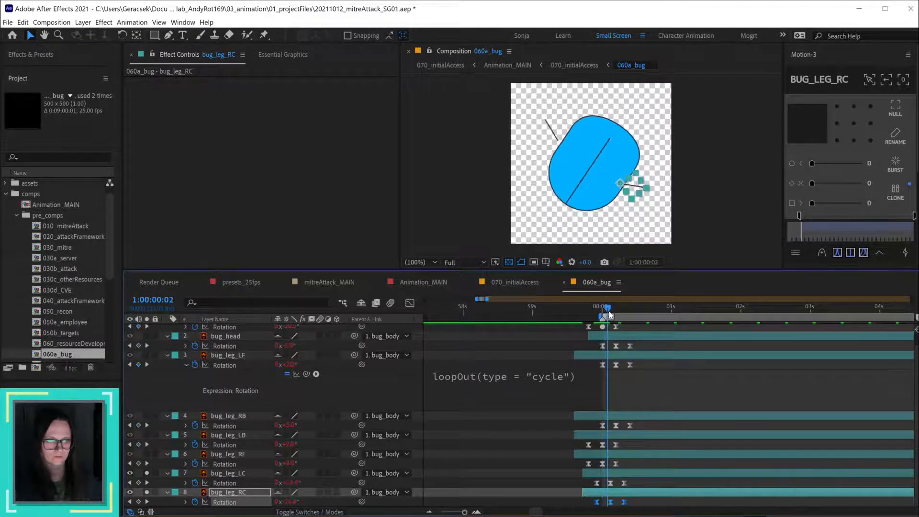
key(ctrl+z)
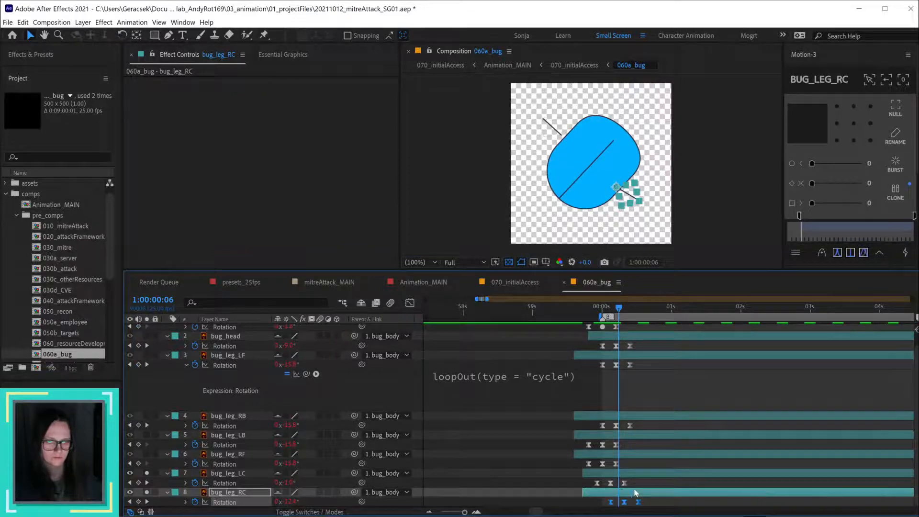
Step: Shift all rotation keyframes of bug_leg_LC and bug_leg_RC three frames earlier, and scrub around 1:00:00:00 to check the motion
drag(638, 485, 588, 484)
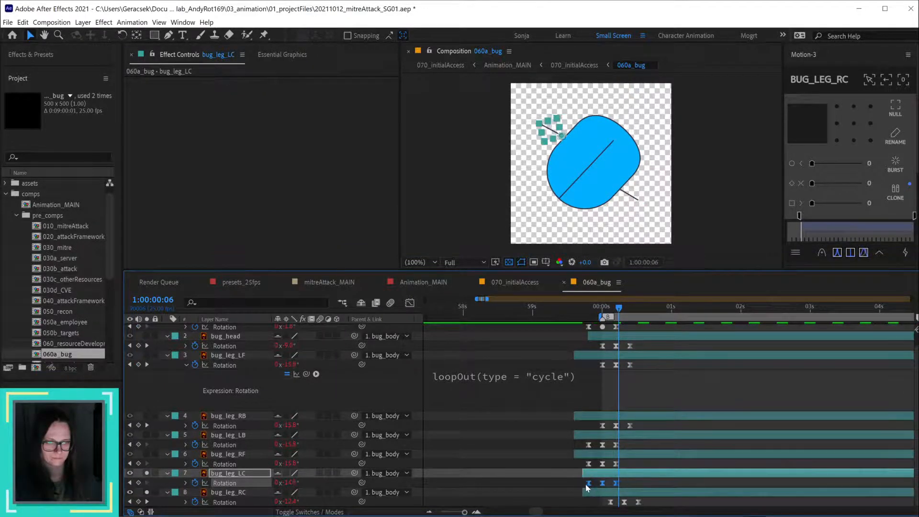
drag(649, 499, 604, 506)
click(608, 312)
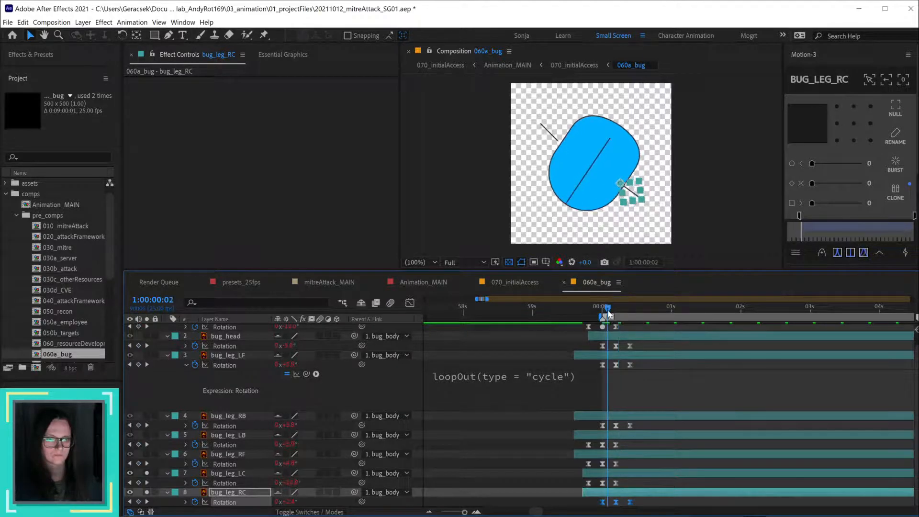
mouse_move(607, 311)
mouse_down()
mouse_move(663, 317)
mouse_move(604, 326)
mouse_up()
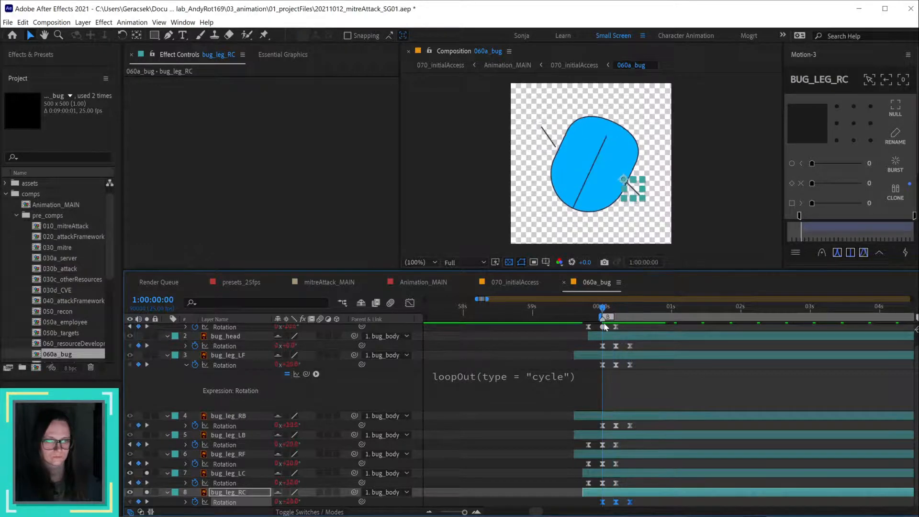
Step: Set bug_leg_LC's middle rotation keyframe and bug_leg_RC's first and last rotation keyframes to 20°
click(598, 486)
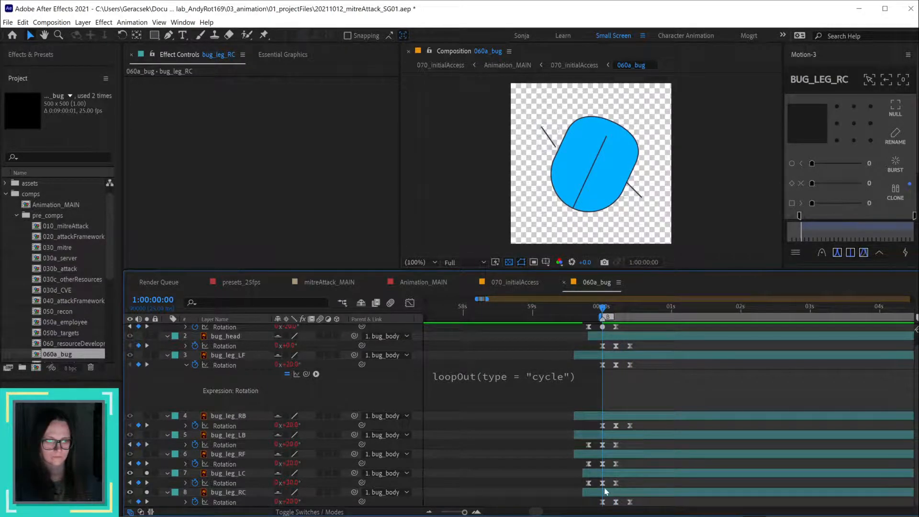
click(602, 482)
shift+click(603, 501)
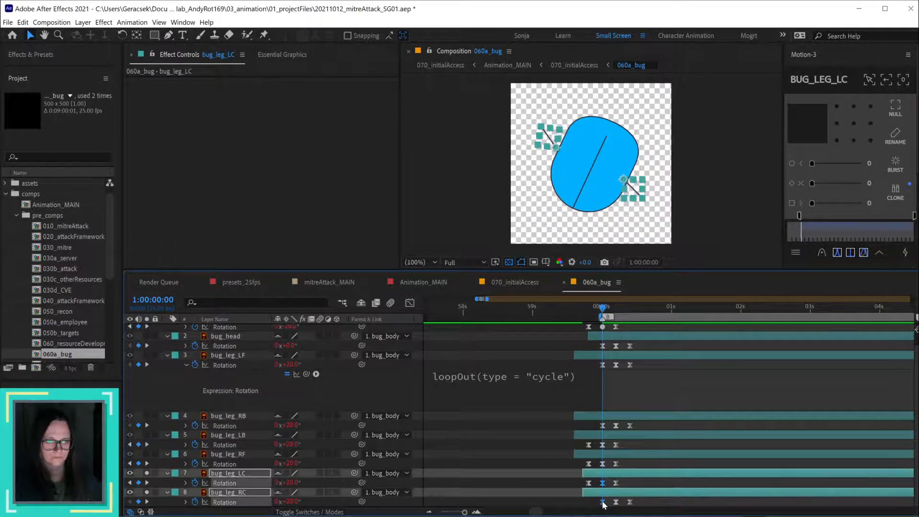
double_click(630, 502)
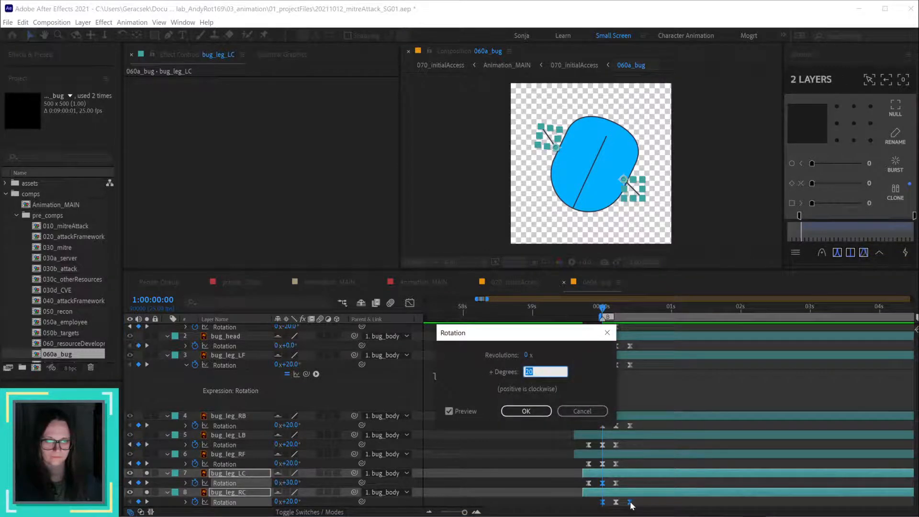
key(Return)
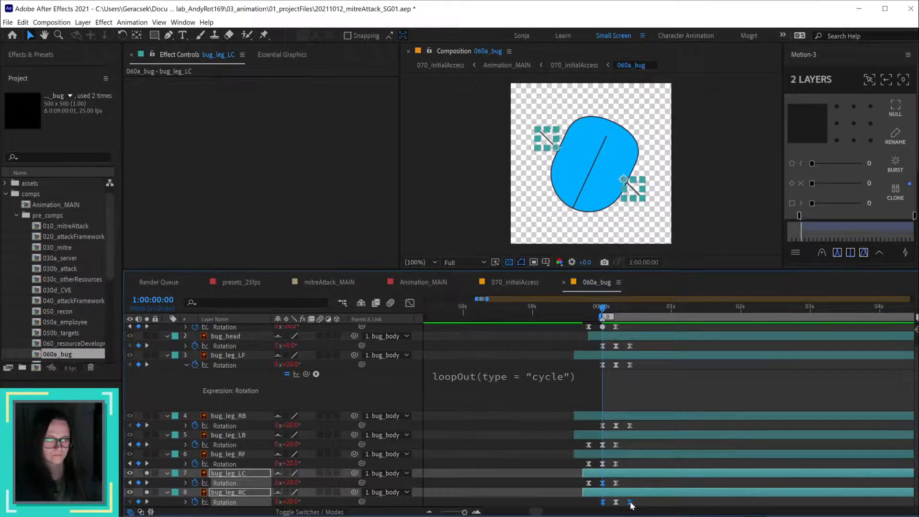
Step: Set bug_leg_LC's first and last rotation keyframes and bug_leg_RC's middle rotation keyframe to -20°, and scrub to check the swing
click(613, 488)
click(615, 484)
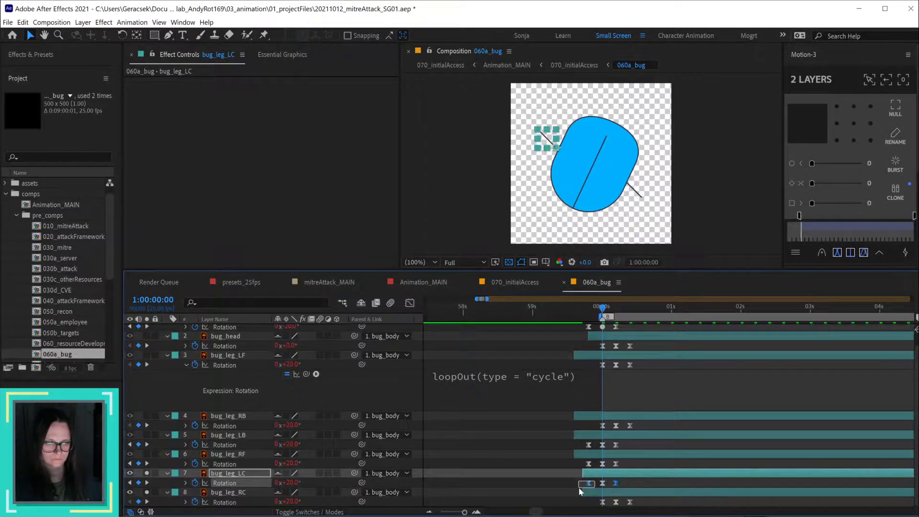
shift+click(616, 502)
double_click(616, 502)
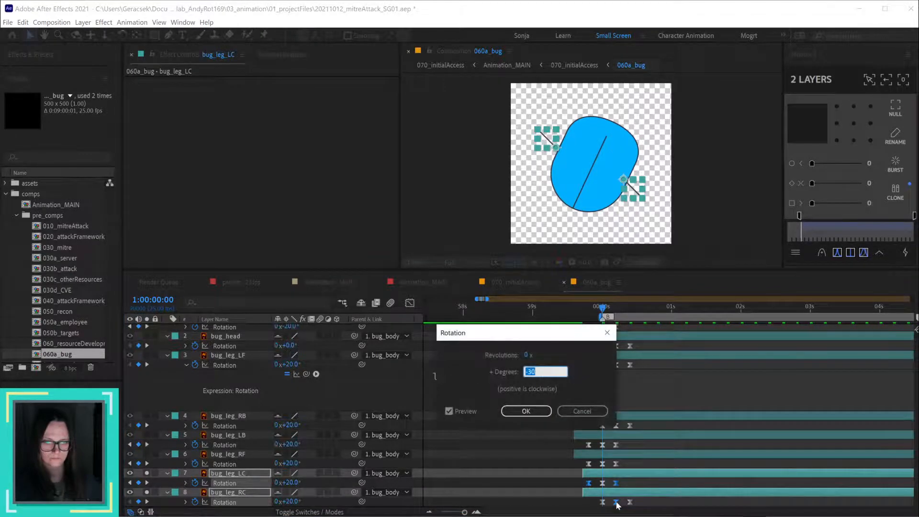
text(-20)
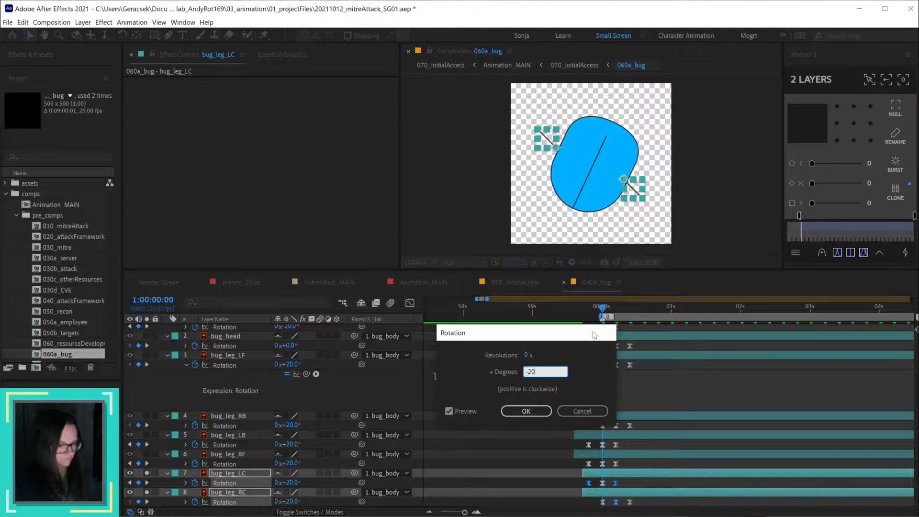
key(Return)
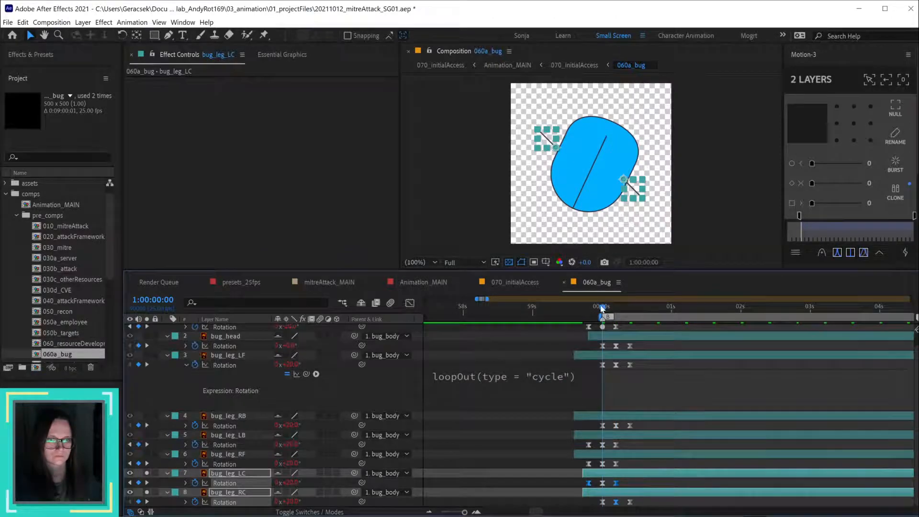
drag(602, 309, 683, 312)
click(528, 469)
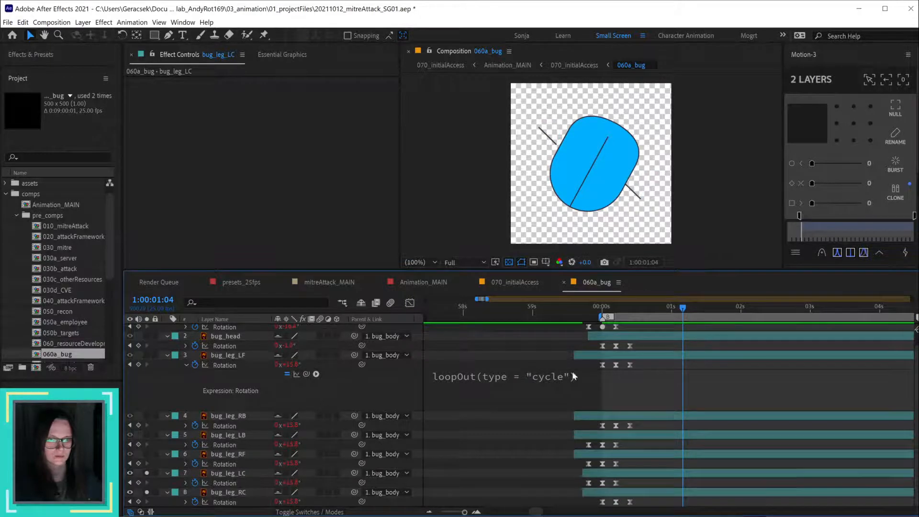
Step: Collapse the open rotation expression so only the layers' keyframed properties show, and scrub the crawl through to 1:00:02:05
click(225, 357)
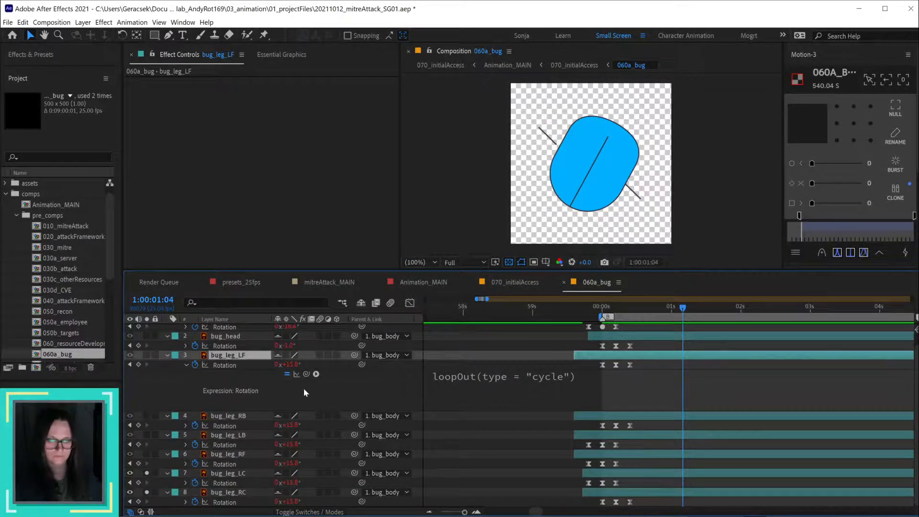
key(u)
key(u)
drag(609, 309, 755, 307)
Step: Move bug_leg_RC slightly outward from the body's edge and save the project
click(616, 453)
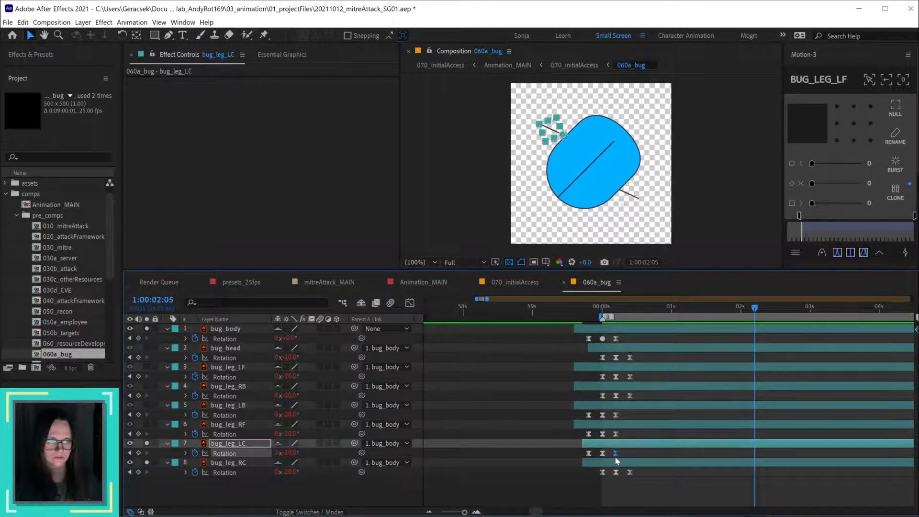
click(628, 462)
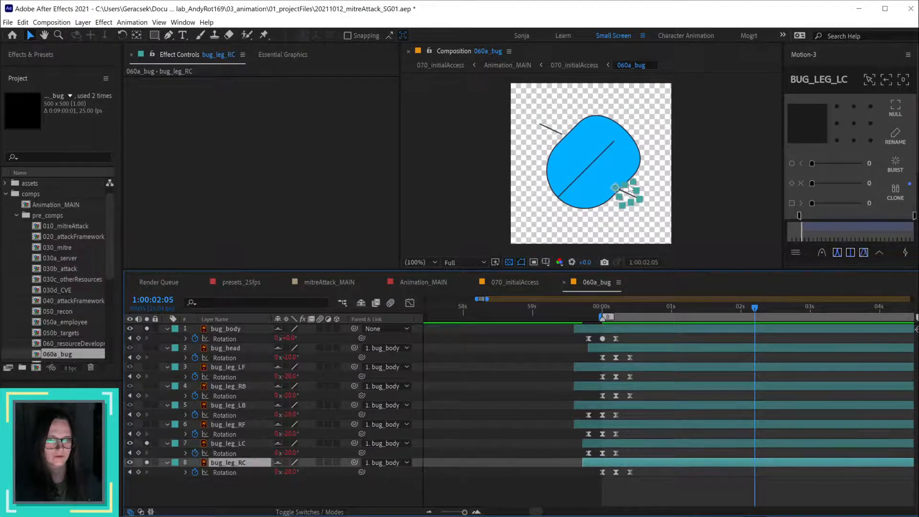
drag(628, 188, 631, 195)
key(ctrl+s)
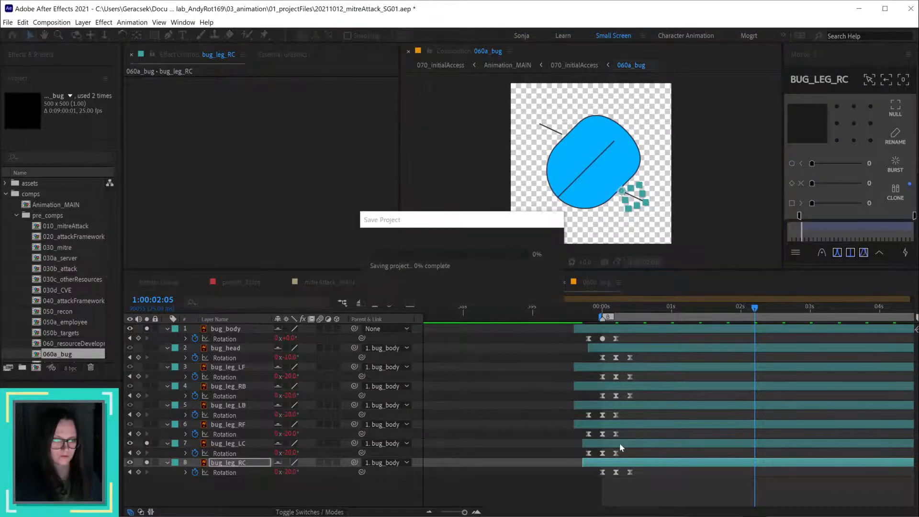
Step: Unsolo bug_body, bug_leg_LC and bug_leg_RC, and move bug_leg_RF slightly outward from the body
click(146, 328)
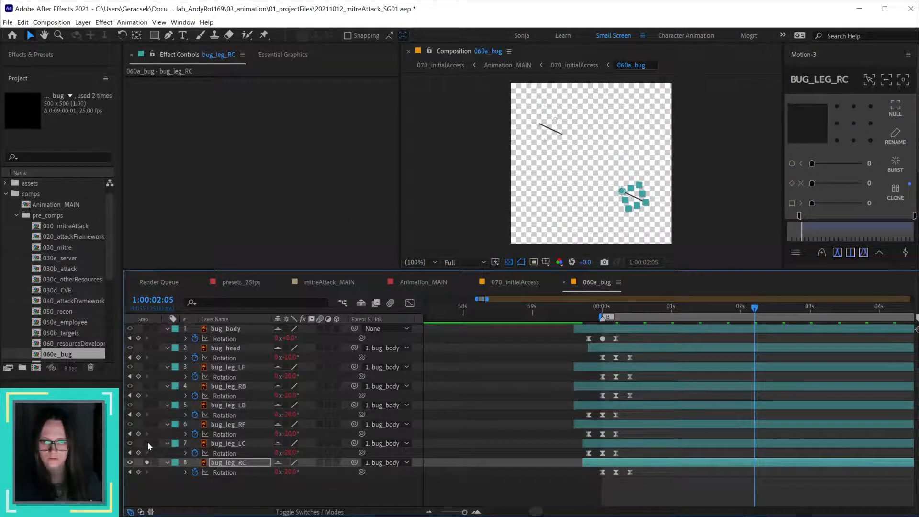
drag(147, 443, 147, 462)
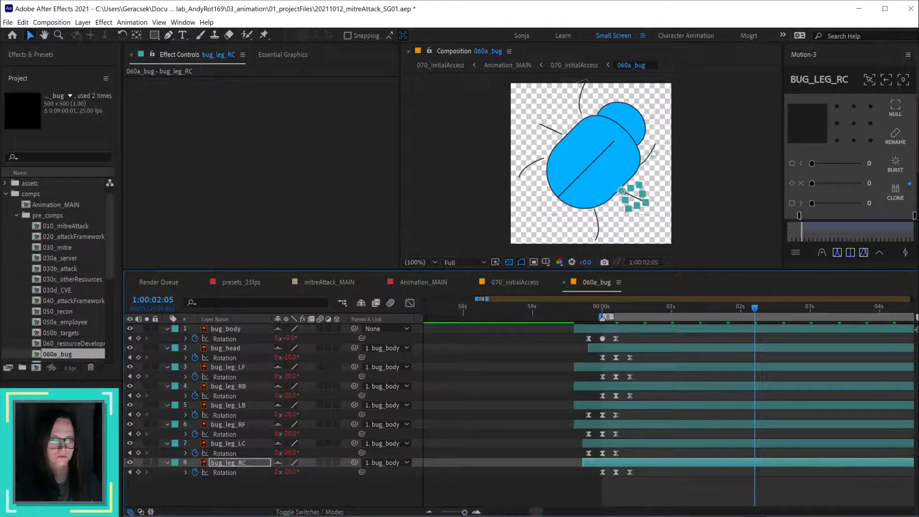
click(617, 406)
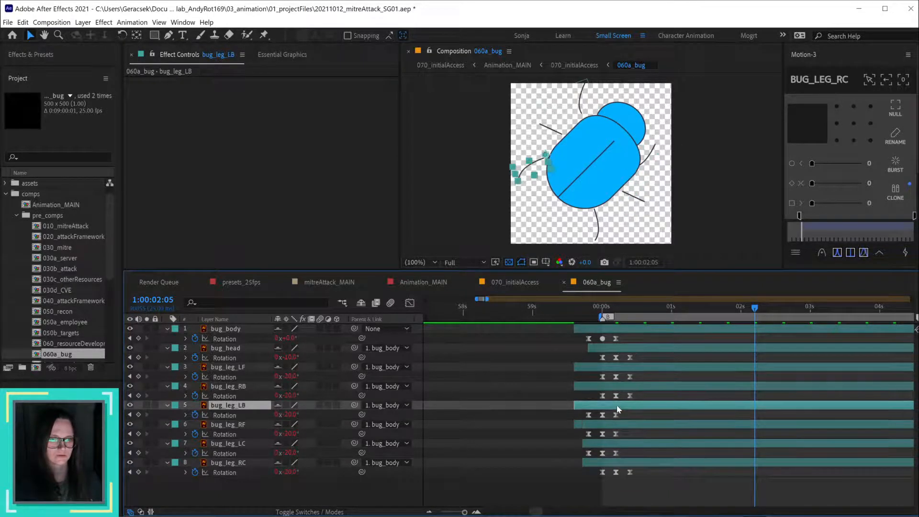
click(617, 424)
drag(650, 158, 659, 155)
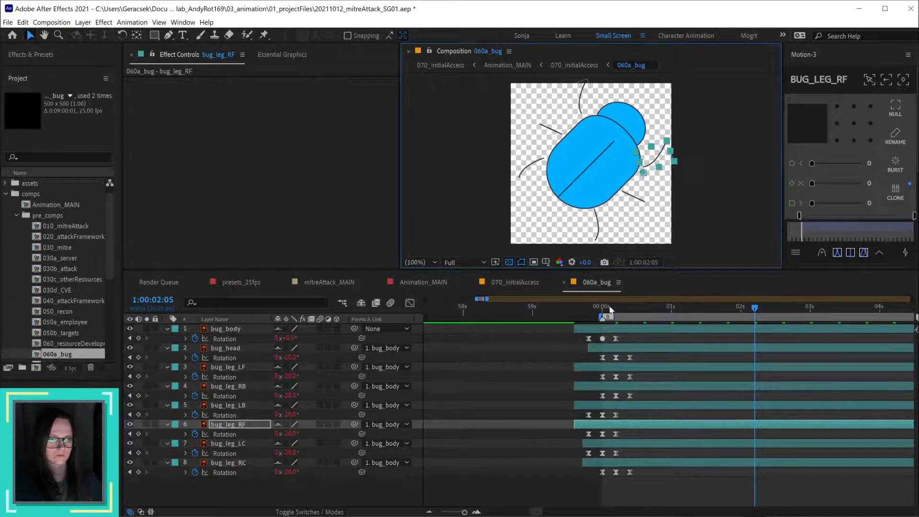
Step: Scrub the full bug's crawl, and shift bug_body slightly down and to the left within the frame
click(619, 307)
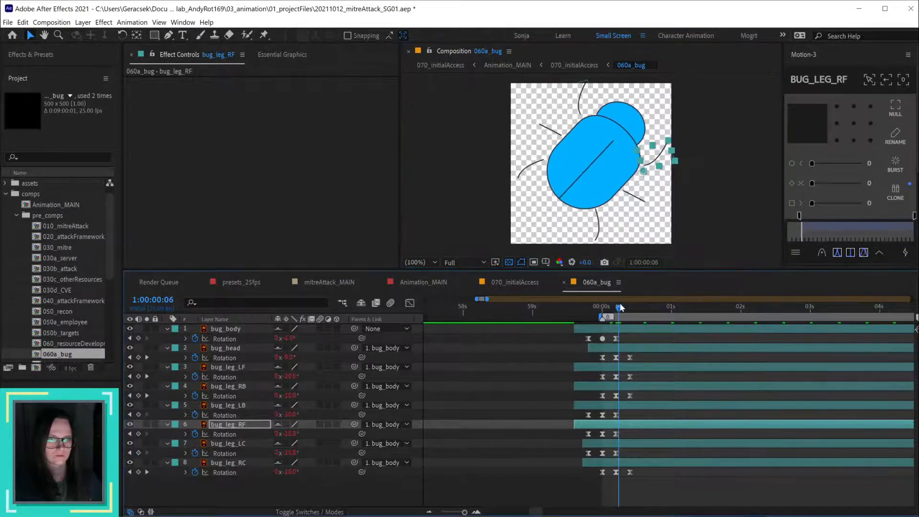
drag(620, 307, 677, 306)
click(557, 173)
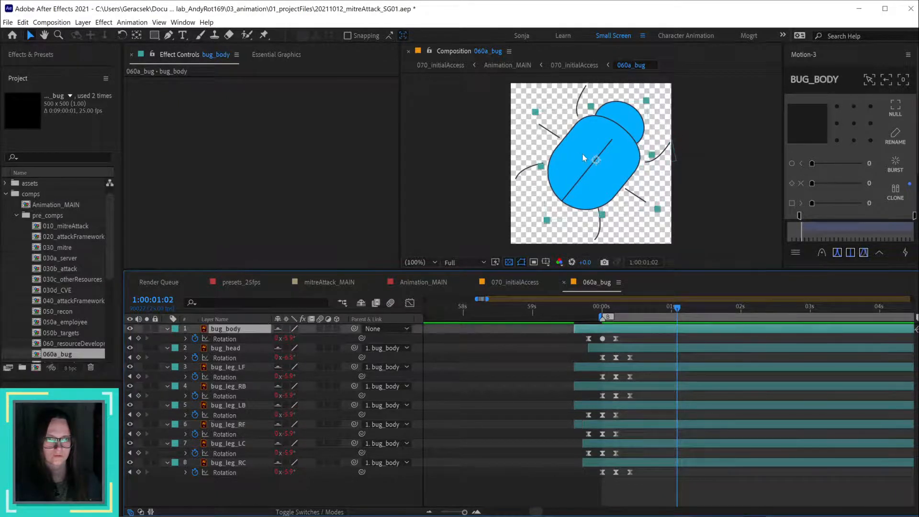
drag(583, 158, 588, 163)
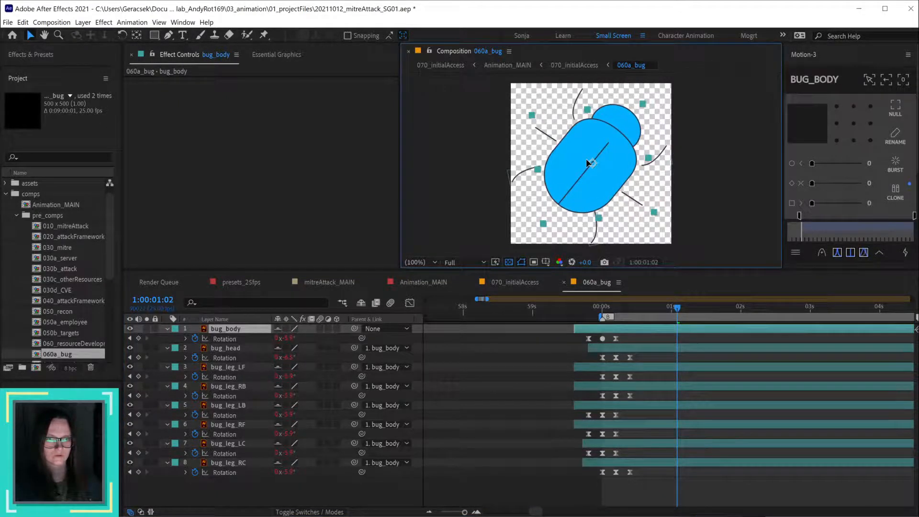
click(603, 310)
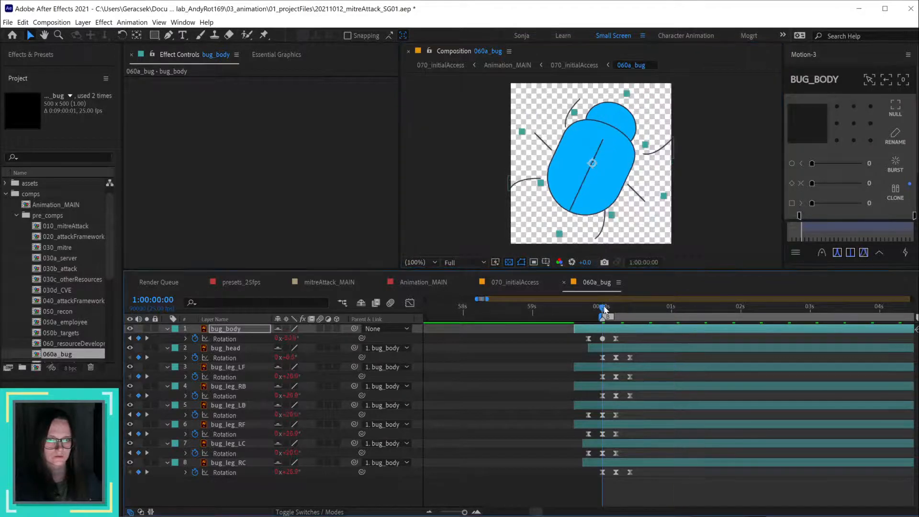
click(598, 181)
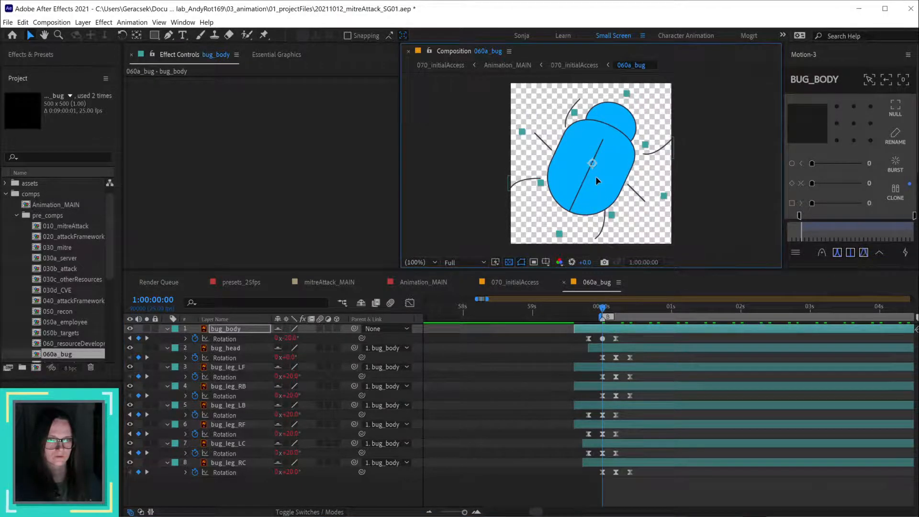
Step: Enlarge the 060a_bug composition to 600 × 600 px and scrub through to check that the legs stay inside the frame
key(ctrl+k)
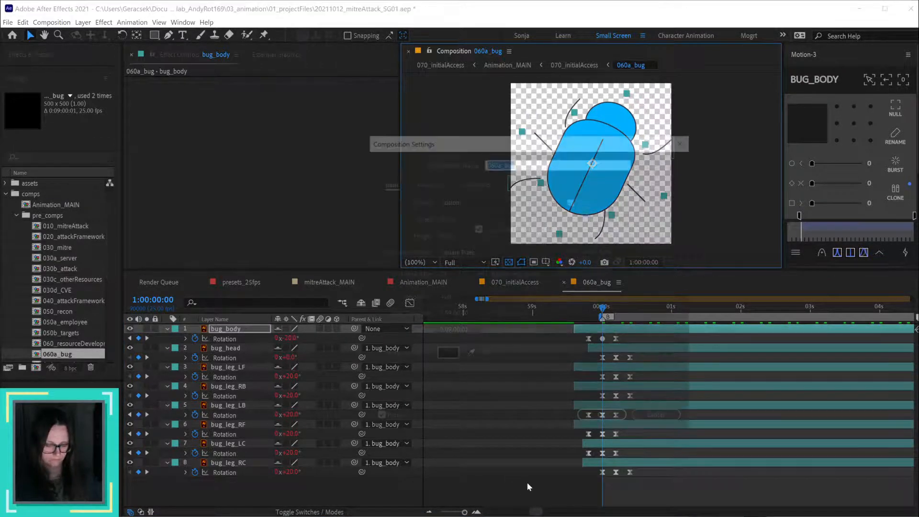
click(437, 235)
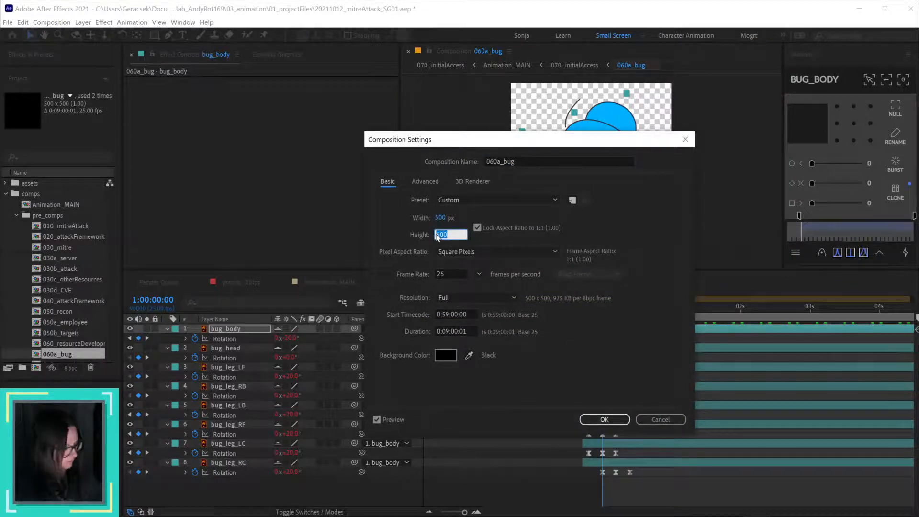
text(600)
key(Return)
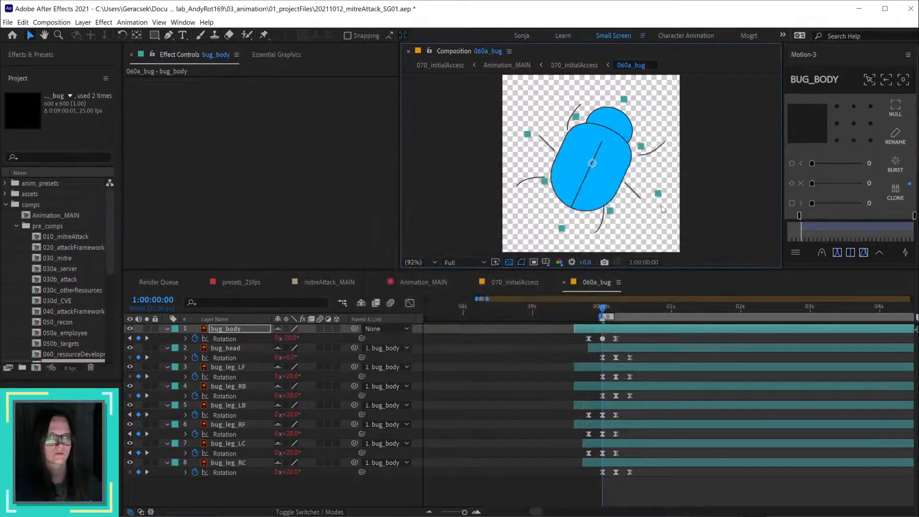
drag(603, 309, 806, 286)
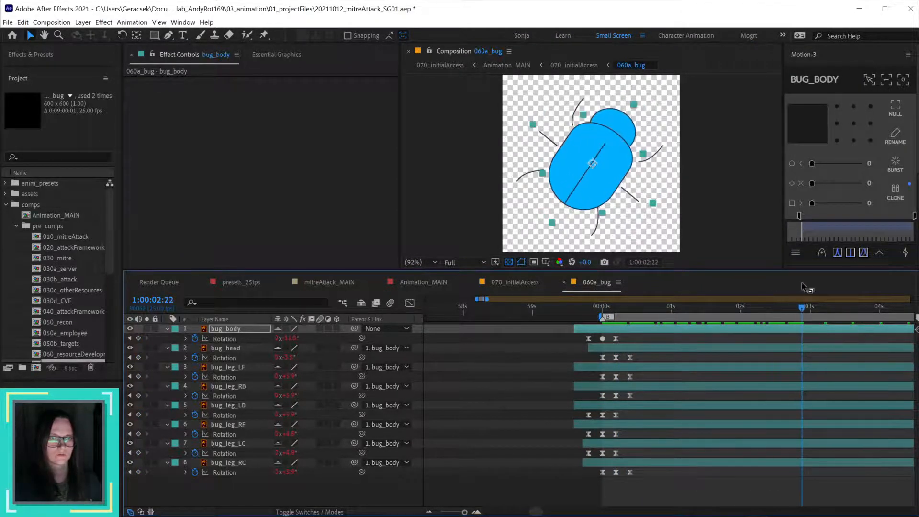
Step: Play back the "foot in the door" section of 070_initialAccess to review the crawling bug
click(502, 283)
key(space)
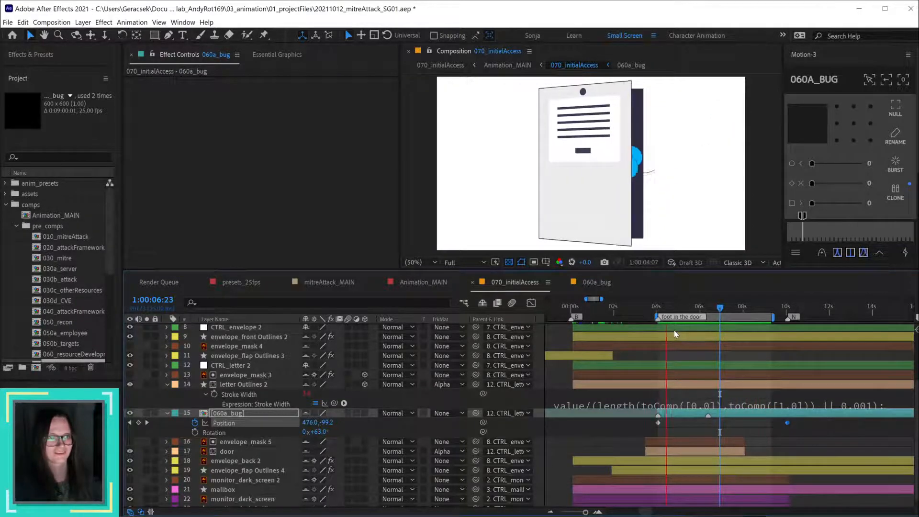
key(space)
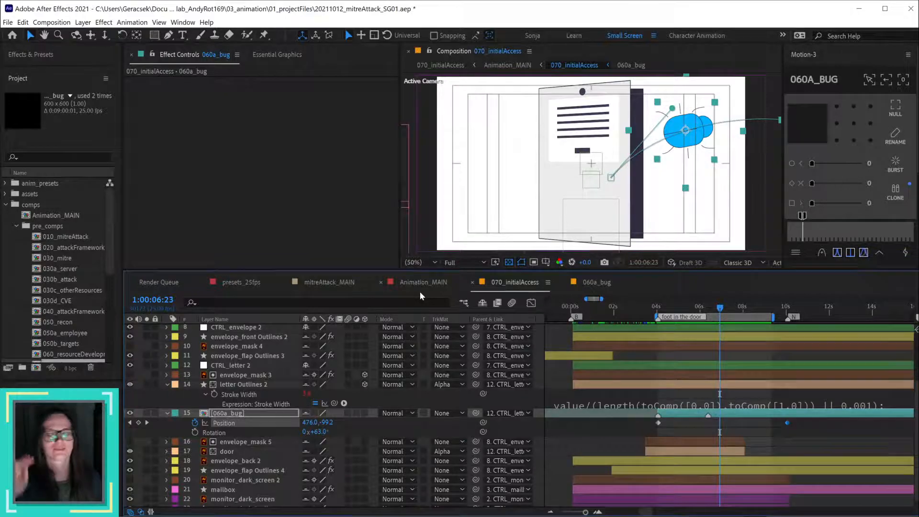
Step: Reopen the 060a_bug precomp and end its work area at 1:00:00:10, after one crawl cycle from 1:00:00:00
double_click(731, 416)
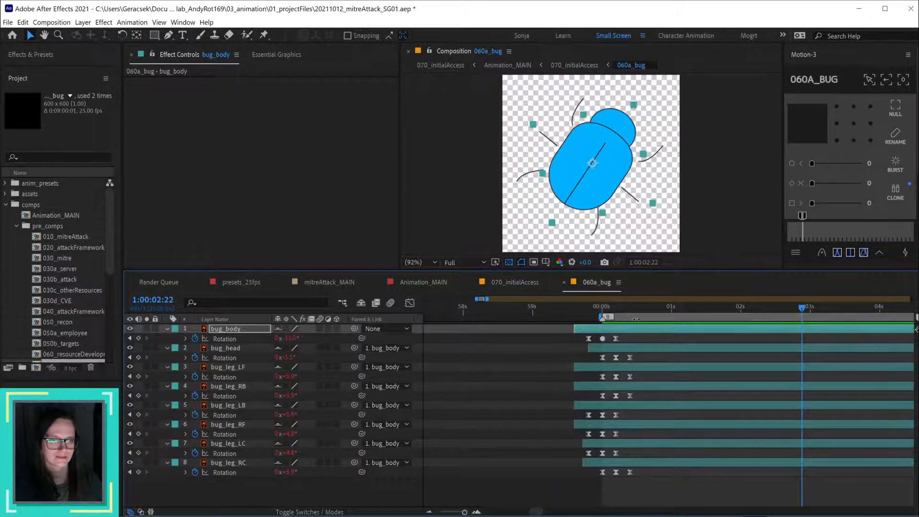
click(602, 310)
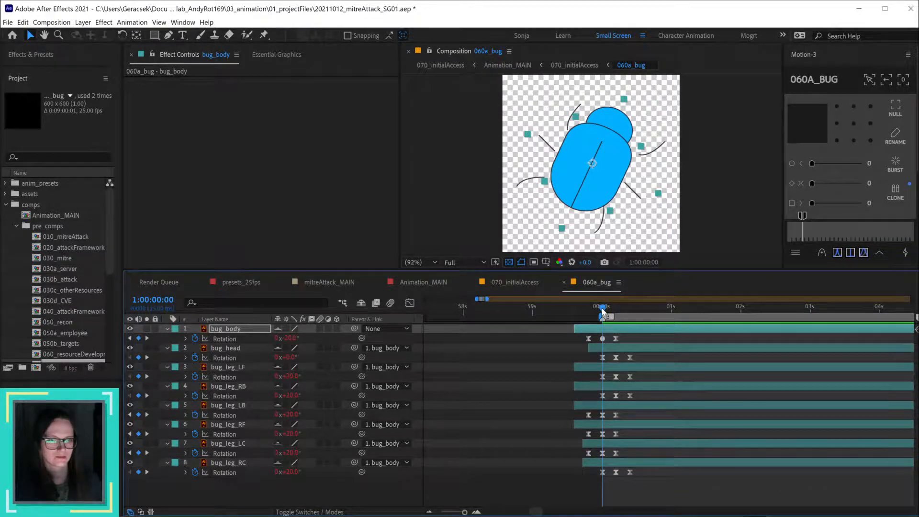
drag(602, 309, 632, 313)
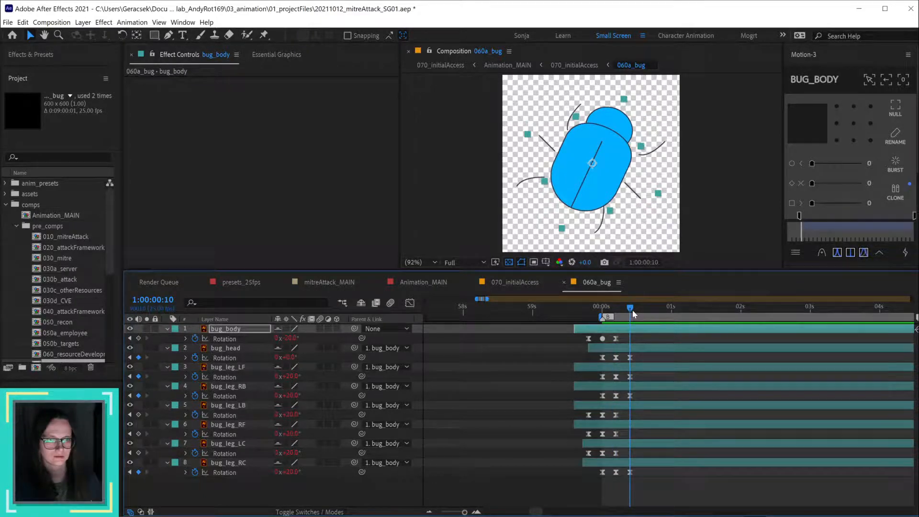
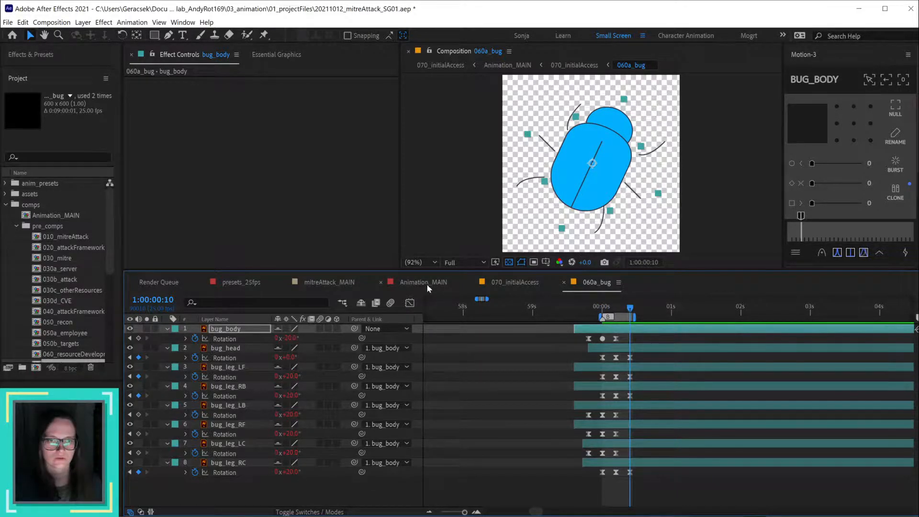
Step: Return to the 070_initialAccess composition and rename the 060a_bug precomp in the project as T_bug
click(514, 282)
scroll(670, 388, up, 3)
scroll(670, 387, down, 3)
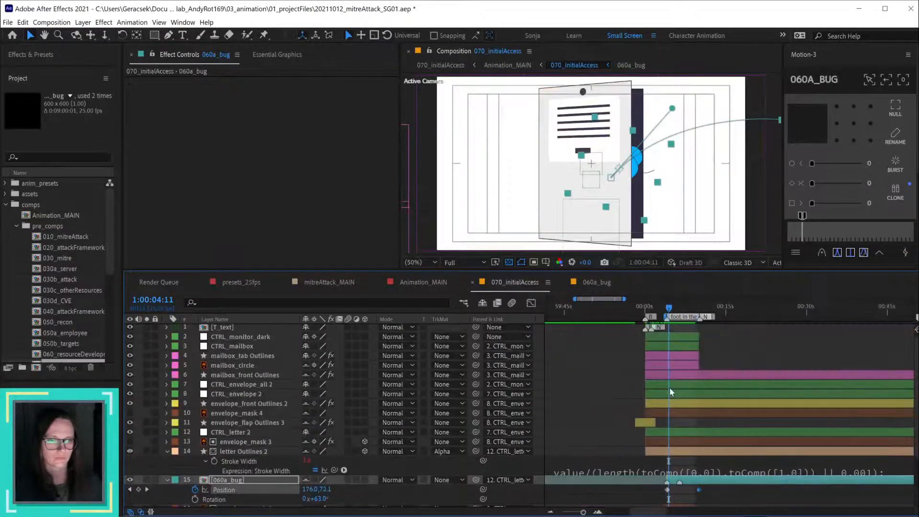
scroll(670, 388, up, 2)
scroll(642, 383, down, 3)
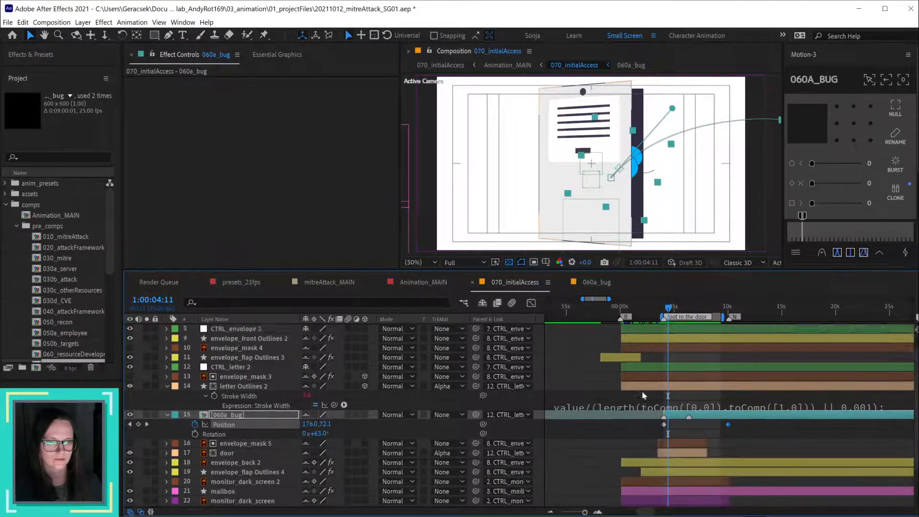
scroll(602, 390, up, 3)
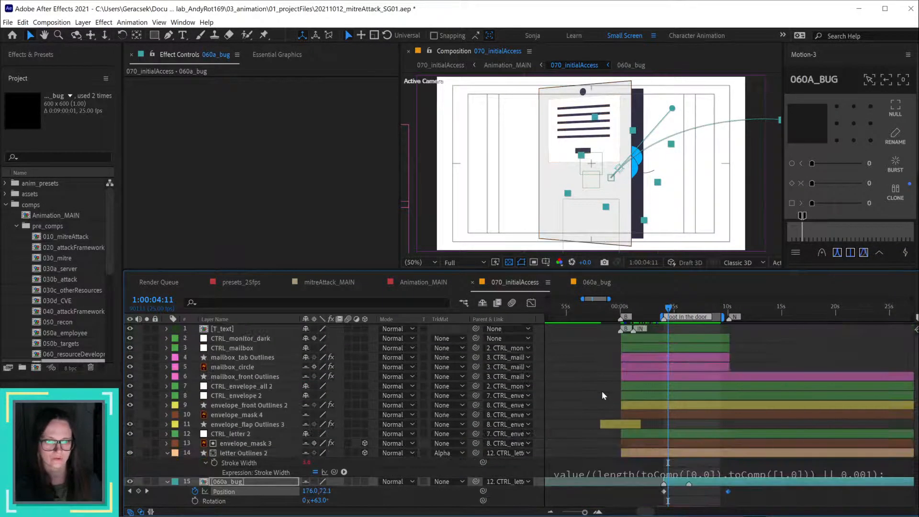
scroll(77, 331, down, 1)
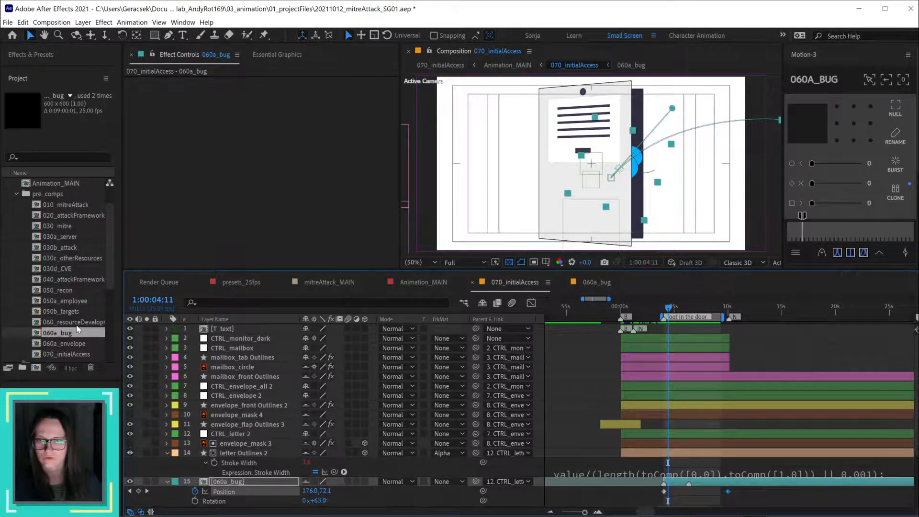
scroll(77, 329, down, 1)
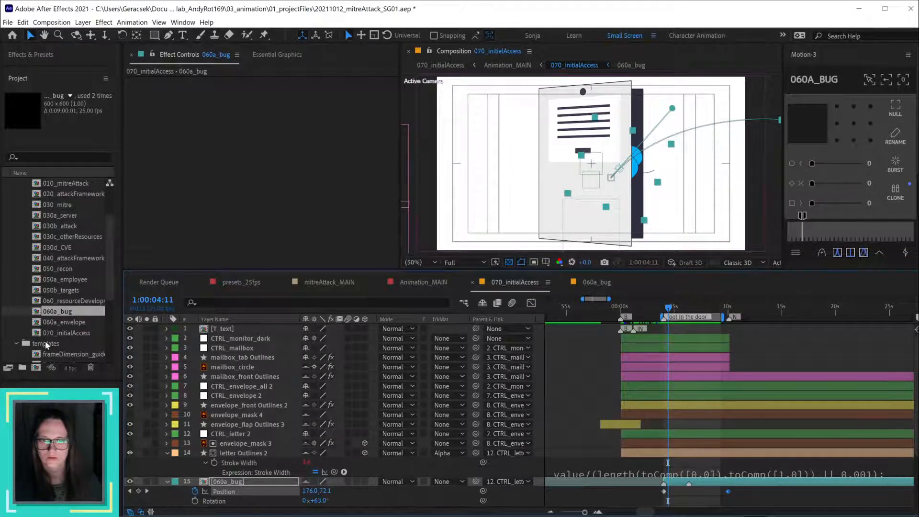
click(56, 311)
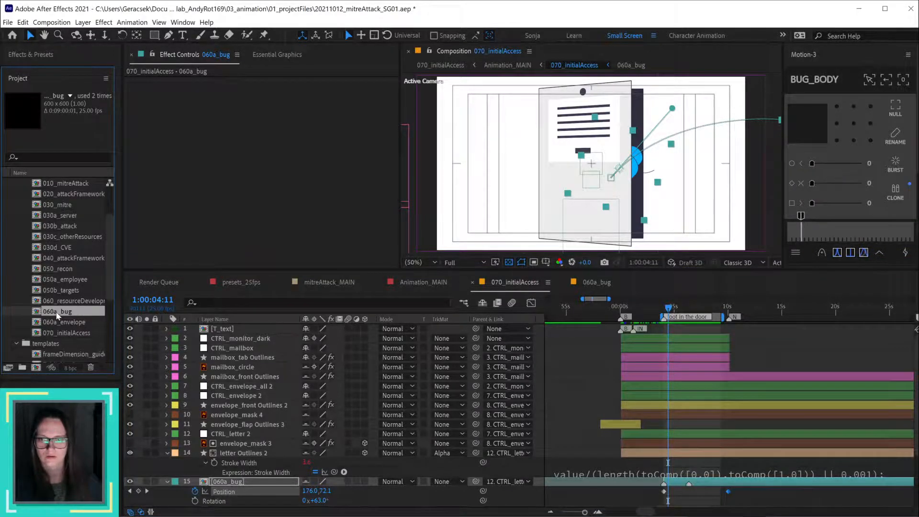
key(Return)
click(58, 312)
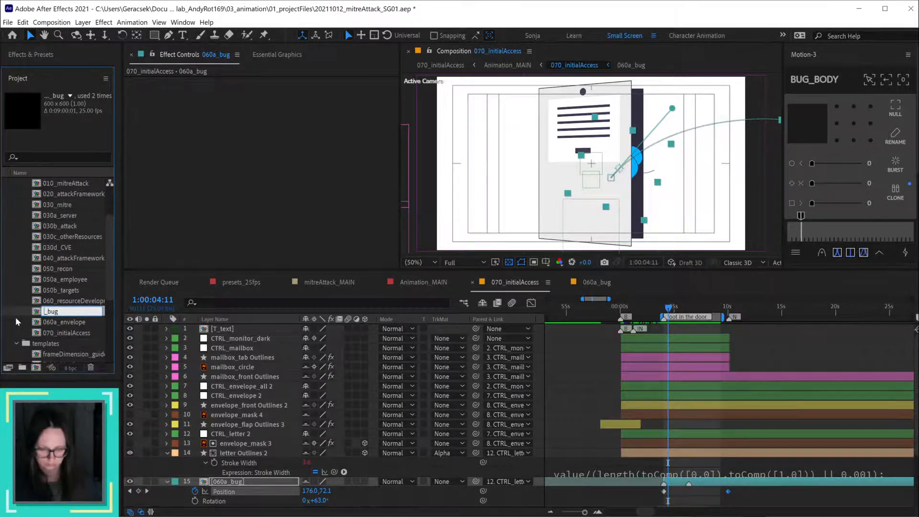
text(T)
key(Return)
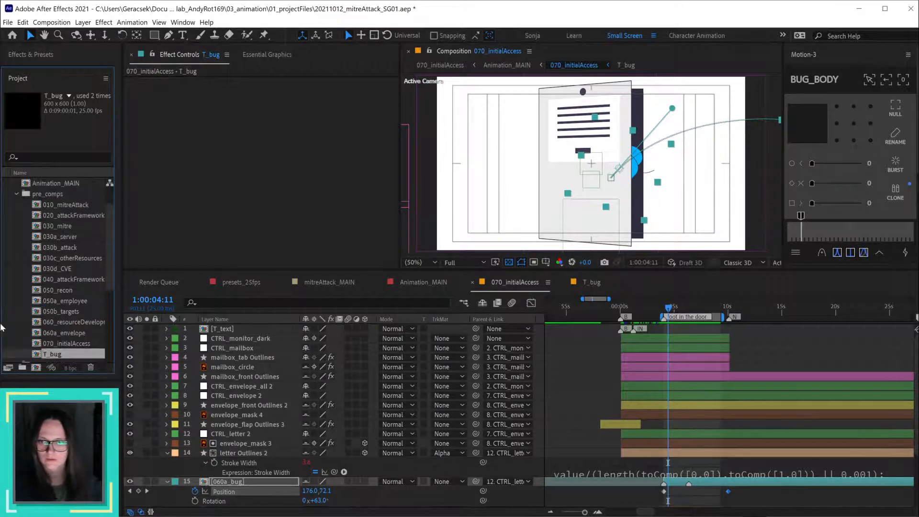
Step: Move the T_bug composition into the templates folder and give it the same dark green label as the other templates
scroll(57, 288, down, 5)
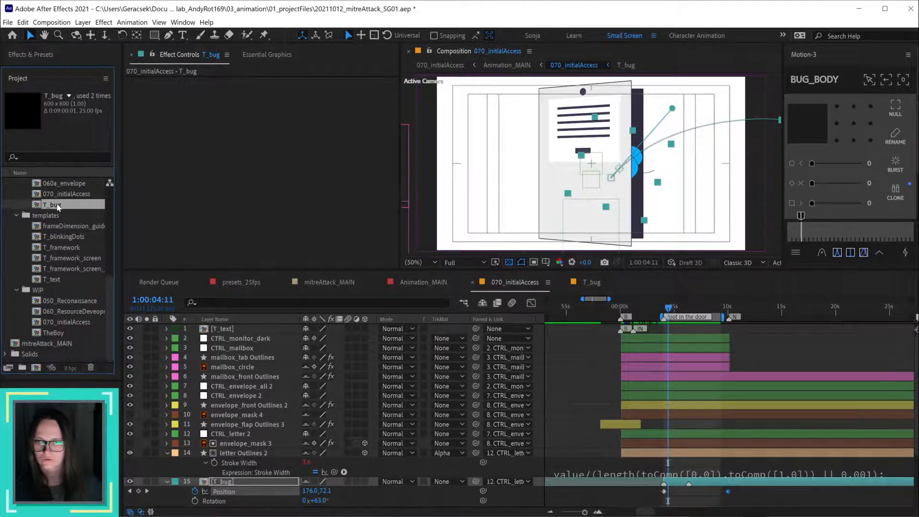
mouse_move(57, 207)
mouse_down()
mouse_move(60, 290)
mouse_move(61, 217)
mouse_up()
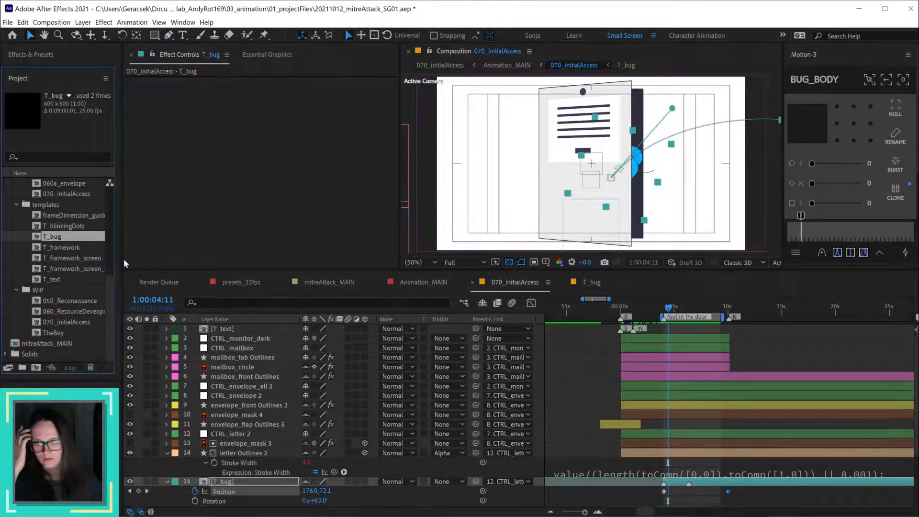
drag(122, 260, 189, 260)
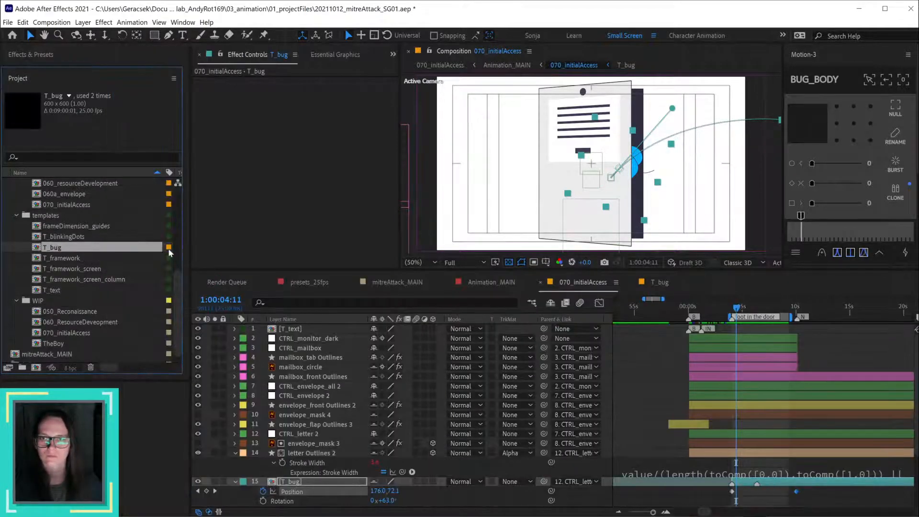
click(169, 247)
click(190, 431)
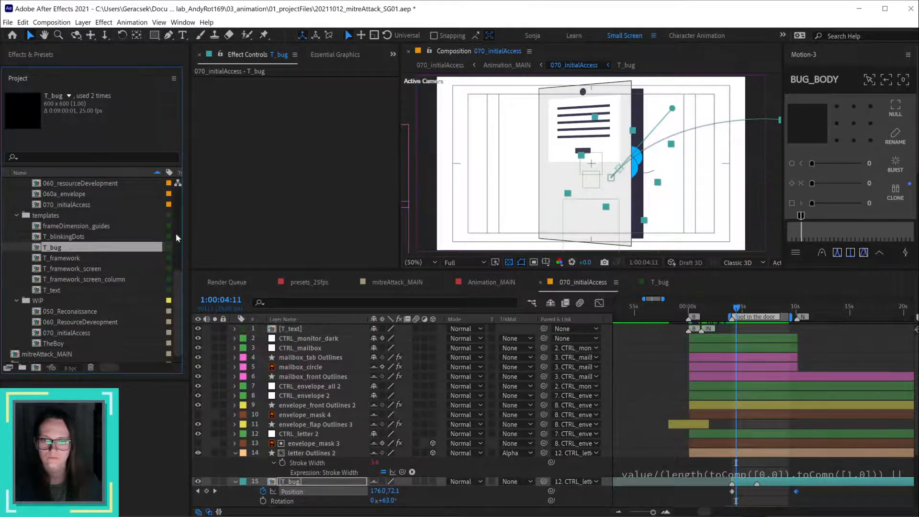
drag(188, 236, 131, 241)
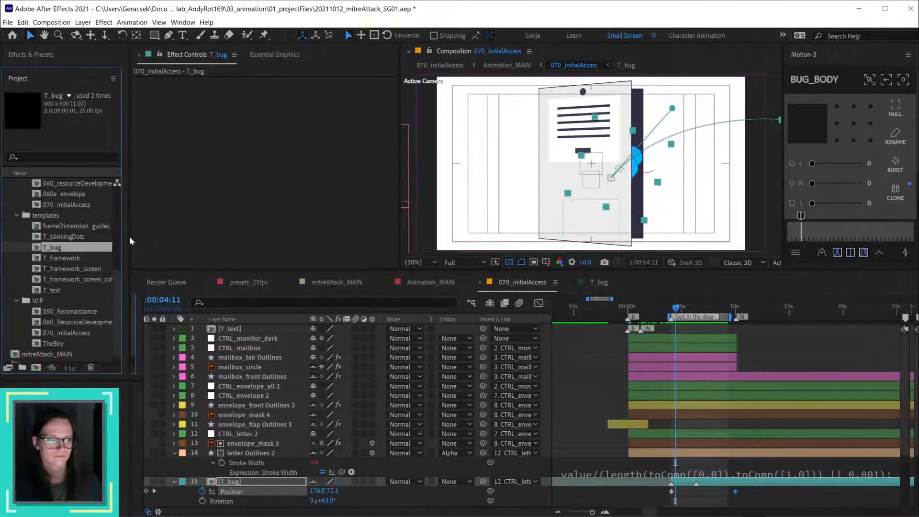
Step: Give the T_bug layer in 070_initialAccess the dark green label and save the project
click(182, 481)
click(226, 484)
key(ctrl+s)
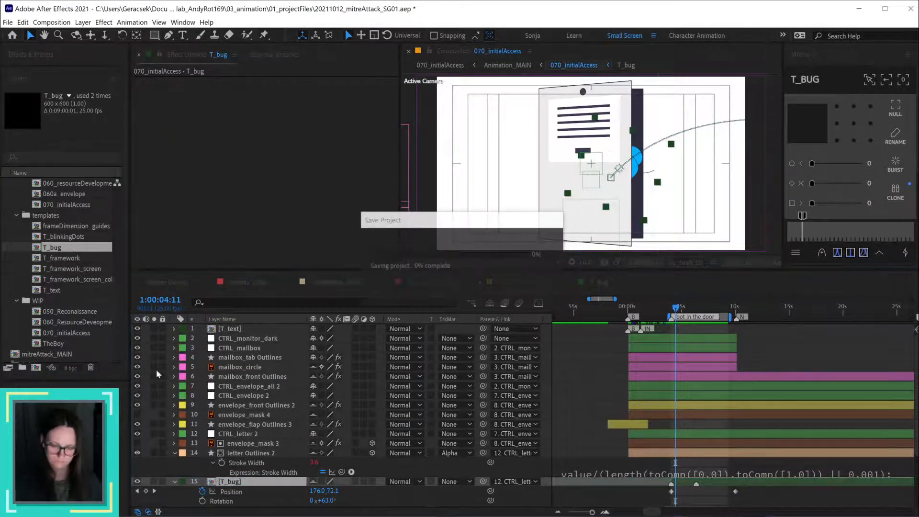
Step: Open the 060_resourceDevelopment composition and give its T_bug layer the dark green label
scroll(53, 288, up, 4)
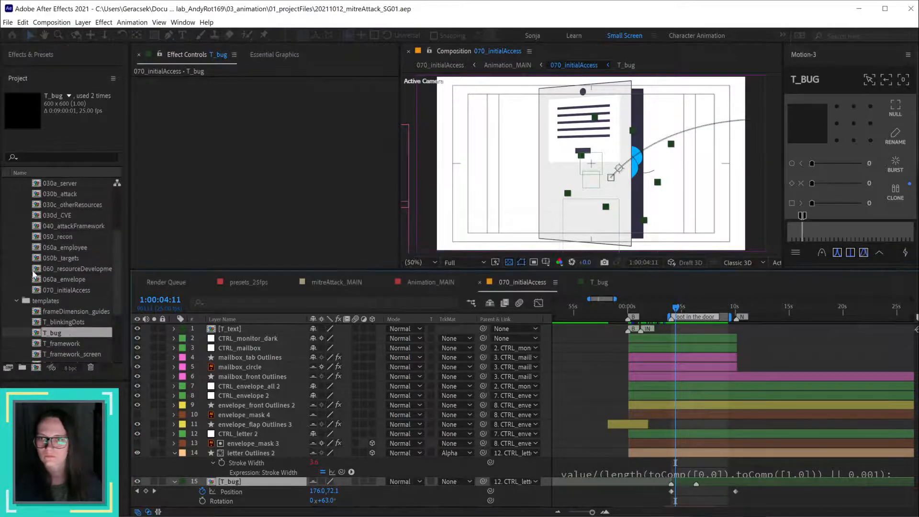
double_click(77, 269)
scroll(592, 390, up, 4)
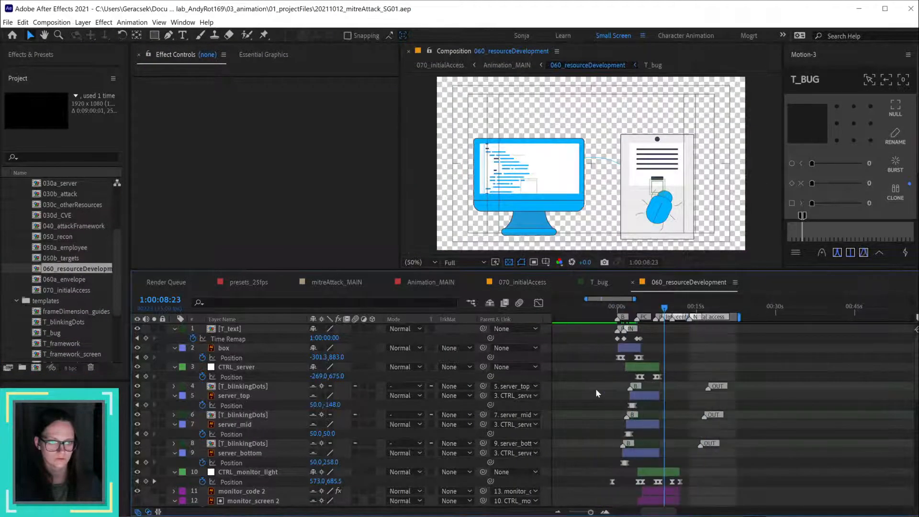
scroll(742, 439, down, 10)
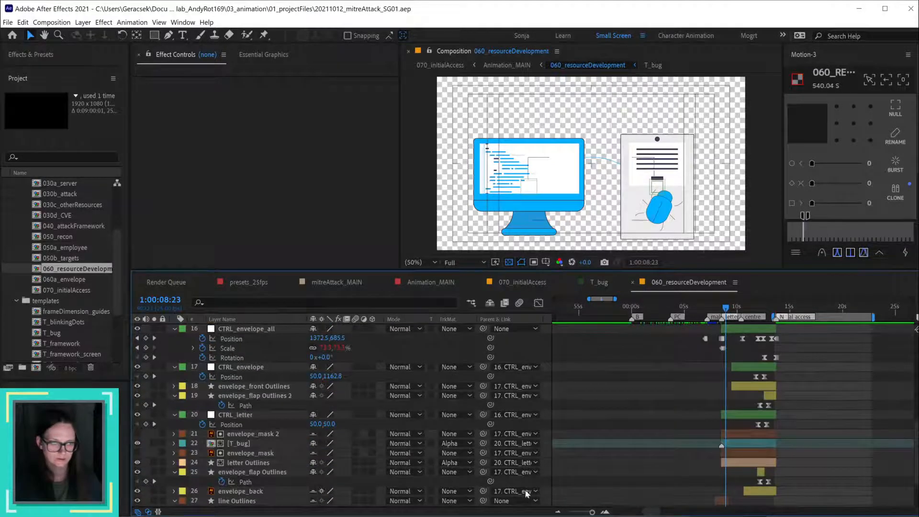
click(249, 444)
click(183, 444)
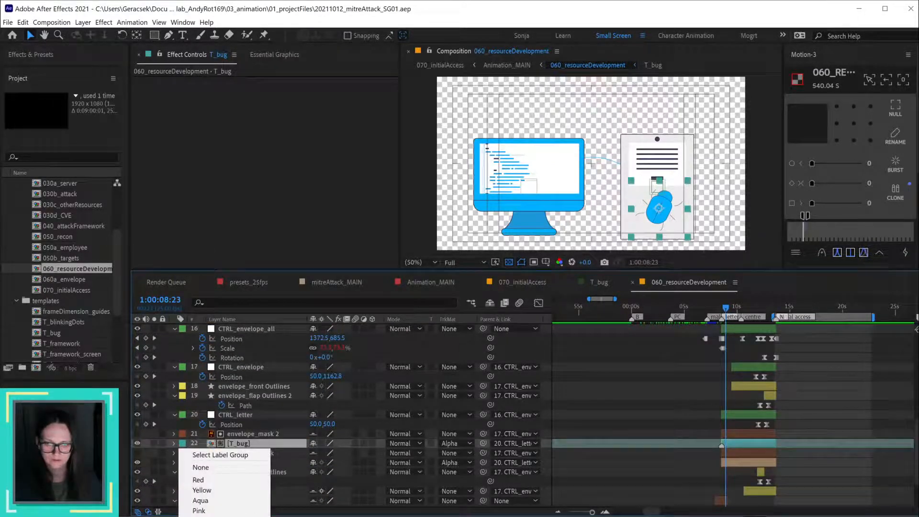
click(247, 516)
Step: Open T_bug from its layer in 060_resourceDevelopment and add a composition marker commented N at 1:00:00:10
scroll(654, 415, up, 1)
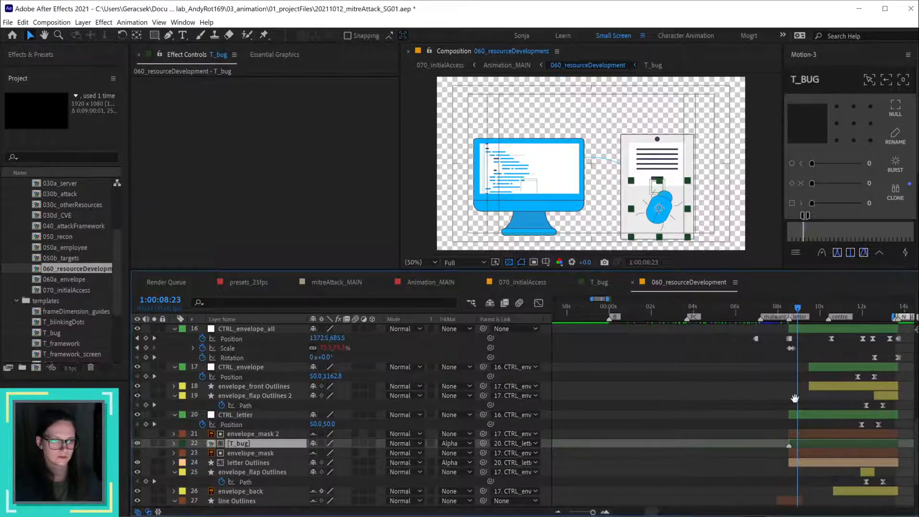
scroll(654, 414, right, 5)
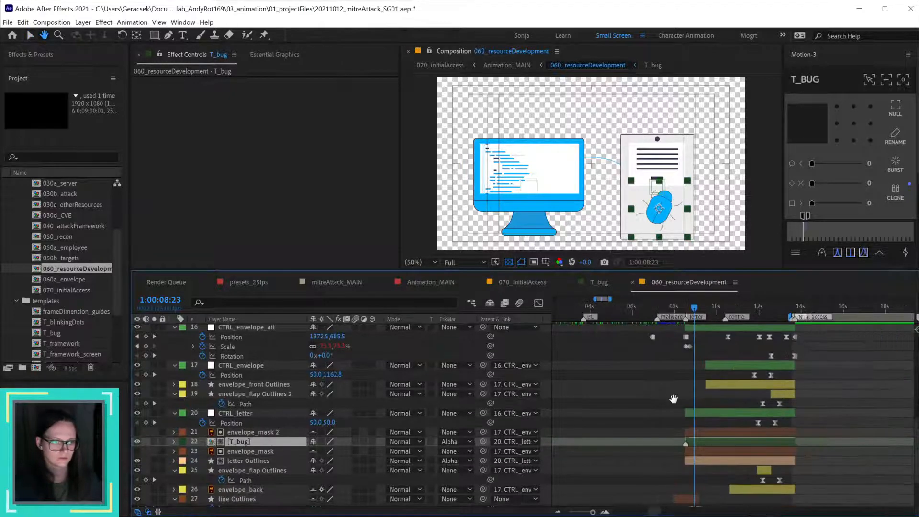
double_click(700, 442)
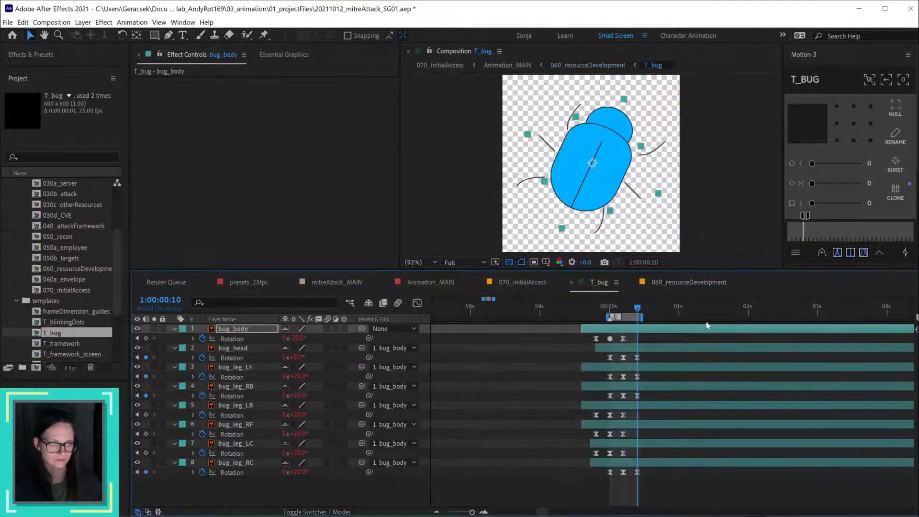
click(664, 480)
key(alt+KP_Multiply)
text(N)
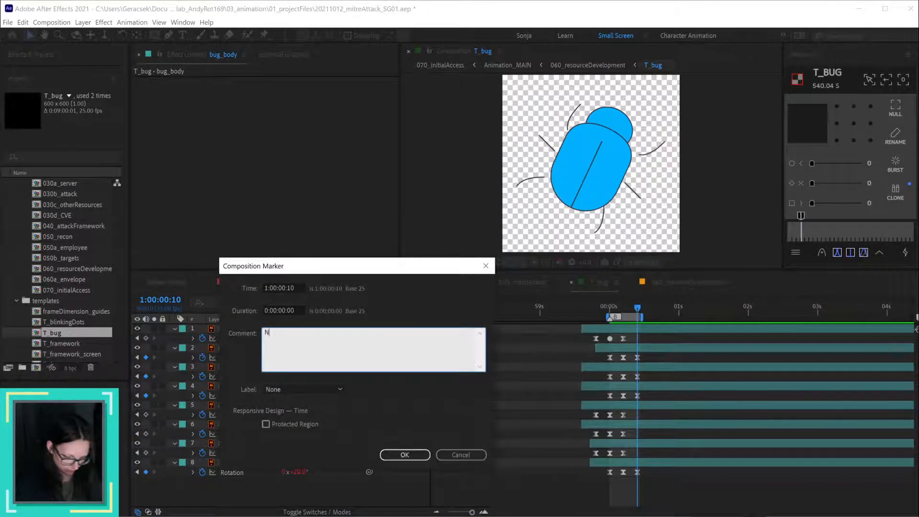
key(Return)
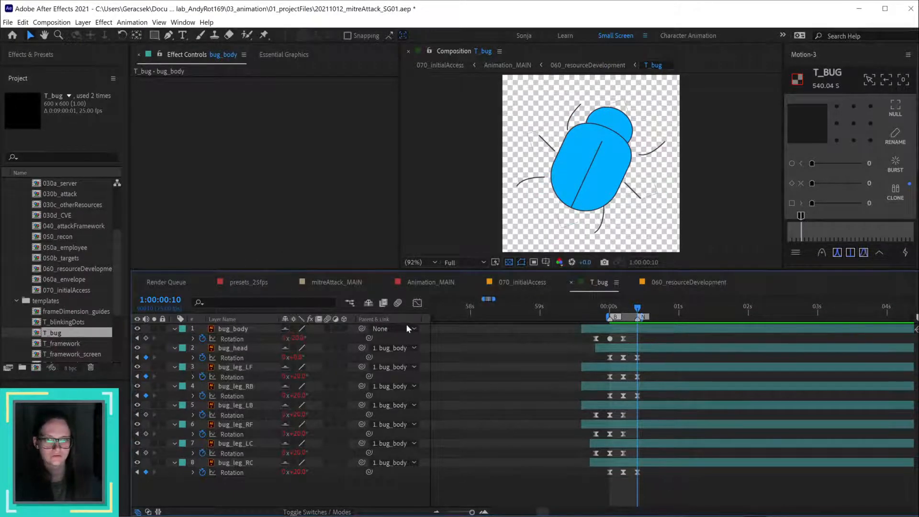
Step: Return to 060_resourceDevelopment and update the T_bug layer's markers from its source
click(519, 280)
click(702, 281)
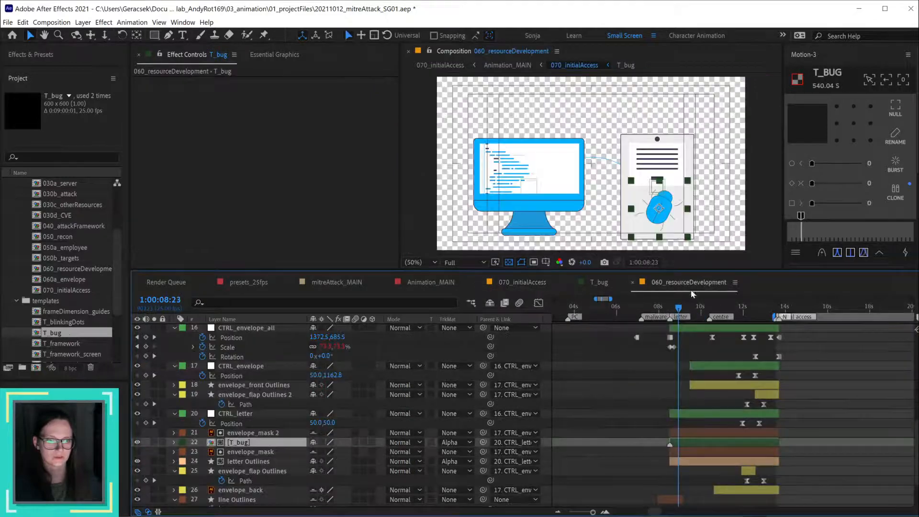
right_click(670, 443)
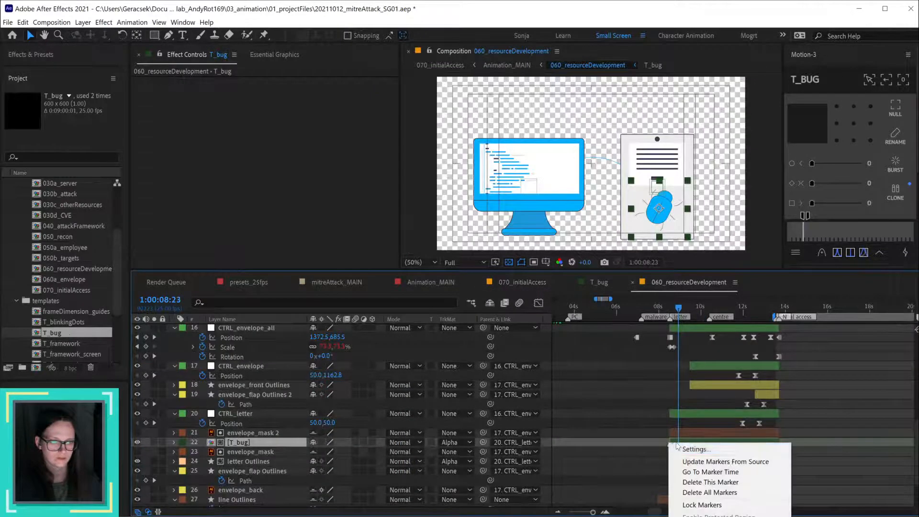
click(737, 462)
Step: Enable time remapping on the T_bug layer, keyframe it at the B and N markers, and remove the default outer keyframes
scroll(676, 441, up, 5)
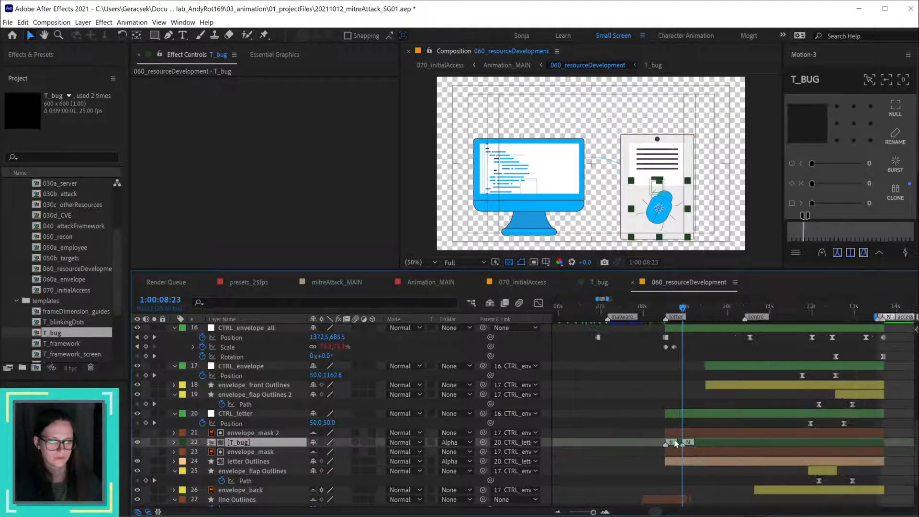
right_click(270, 442)
mouse_move(327, 224)
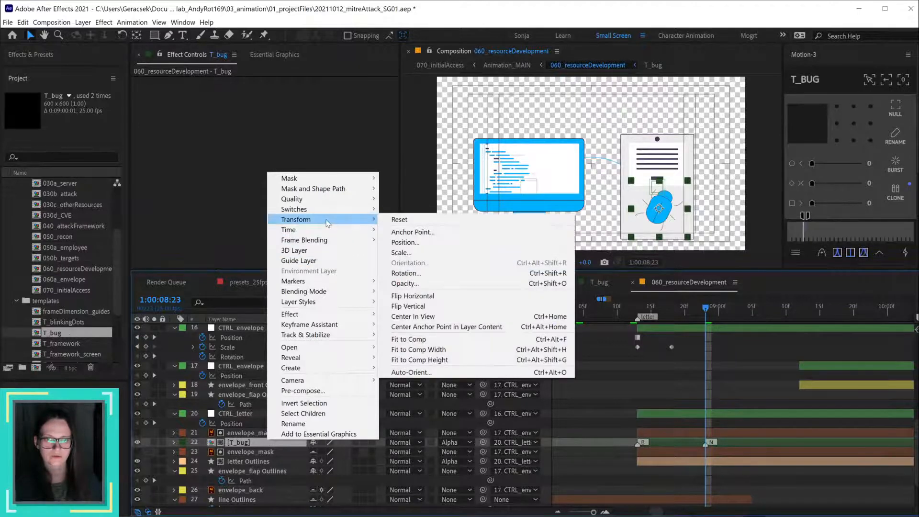
click(443, 229)
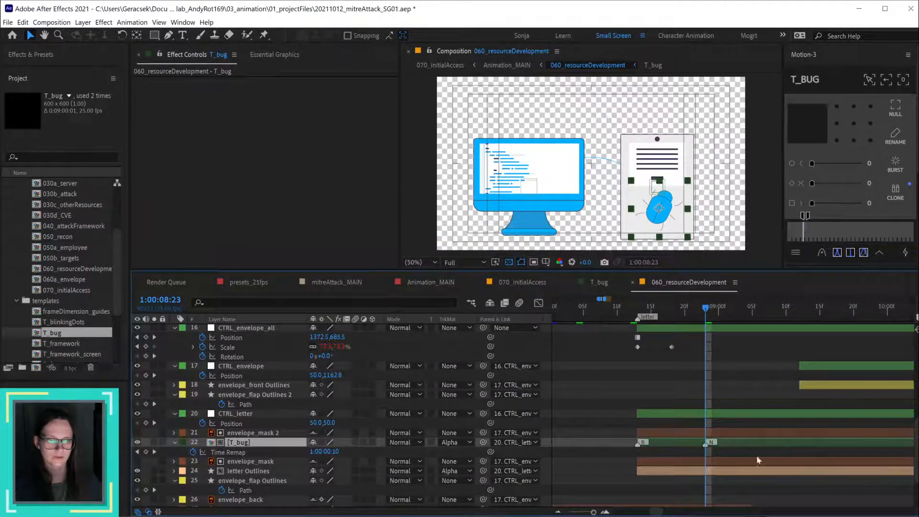
click(146, 451)
key(j)
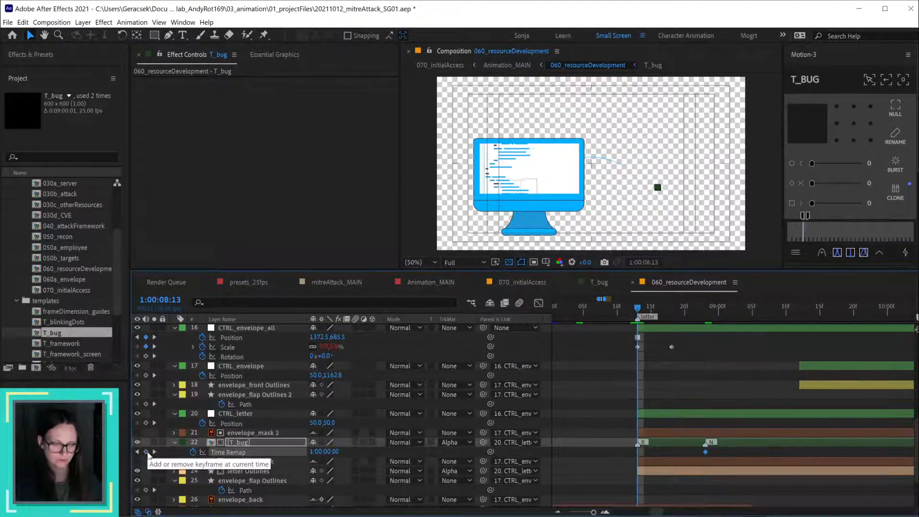
click(138, 451)
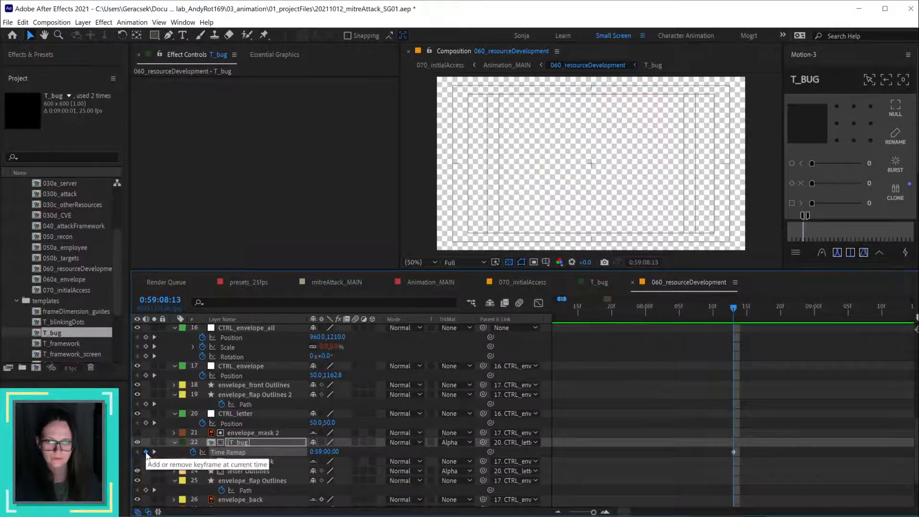
click(153, 452)
click(138, 451)
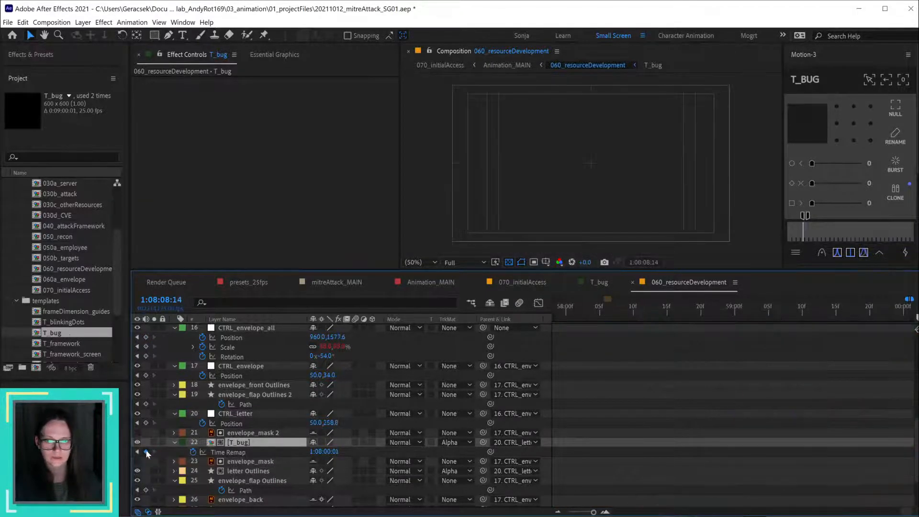
click(139, 452)
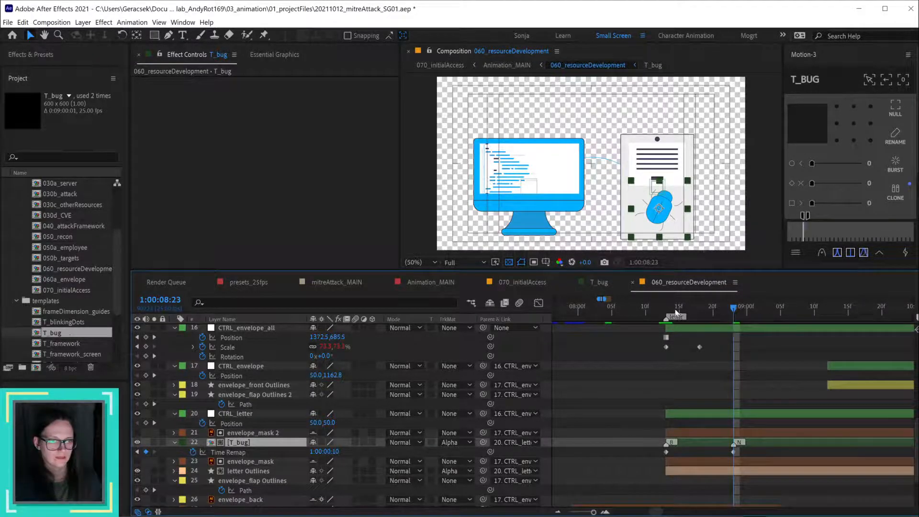
Step: Shift T_bug down and left on the letter to position -16.5, 232.2, and keyframe that Position at the layer's start, 1:00:08:13
mouse_move(676, 312)
mouse_down()
mouse_move(690, 314)
mouse_move(666, 312)
mouse_move(694, 313)
mouse_up()
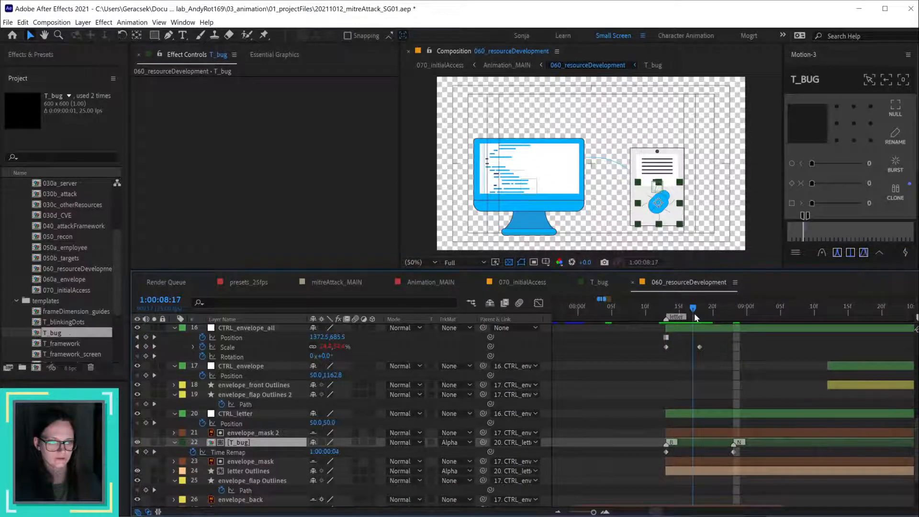
drag(662, 202, 652, 207)
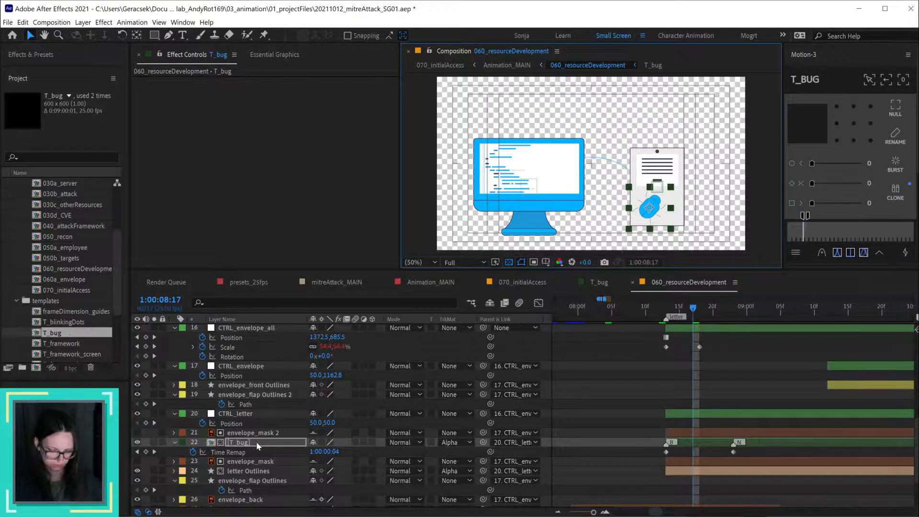
key(alt+shift+p)
drag(692, 461, 668, 462)
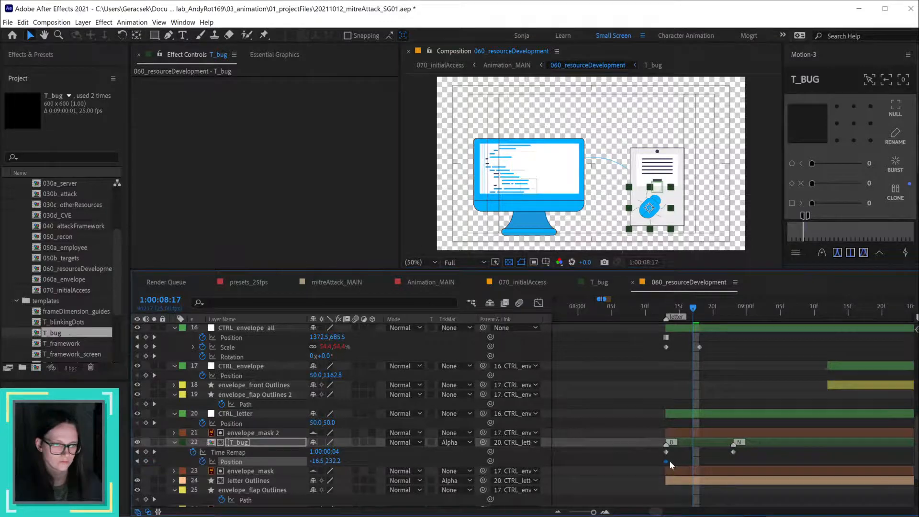
Step: Keyframe T_bug's Position at 1:00:12:07 and move it up and right across the letter to about 184.8, 178.6
scroll(722, 438, down, 1)
mouse_move(707, 317)
mouse_down()
mouse_move(762, 303)
mouse_move(854, 309)
mouse_up()
scroll(838, 380, down, 2)
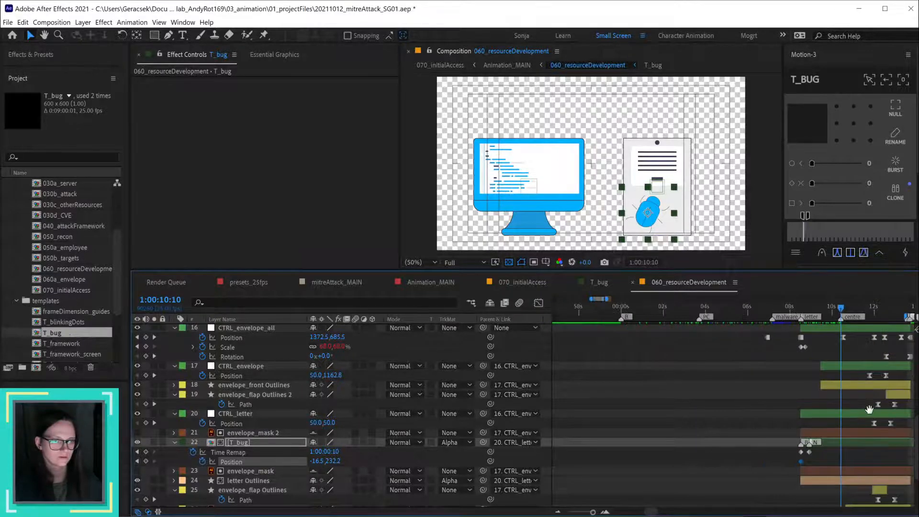
drag(870, 410, 683, 430)
drag(655, 310, 695, 310)
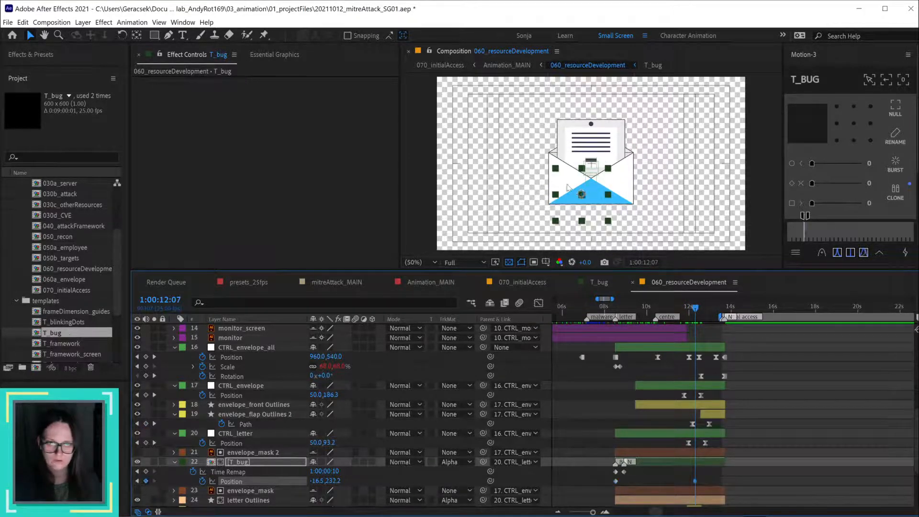
drag(589, 190, 618, 182)
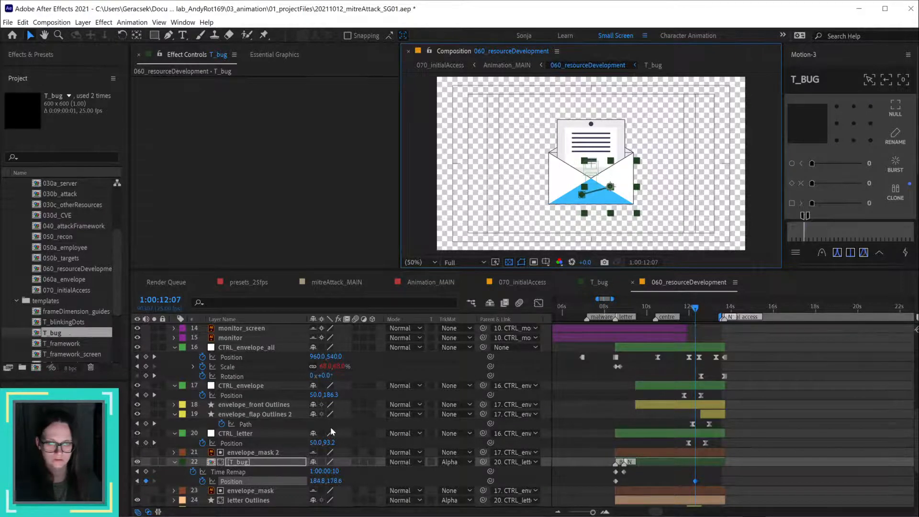
Step: Set the T_bug layer's auto-orientation to Orient Along Path
click(89, 25)
mouse_move(212, 134)
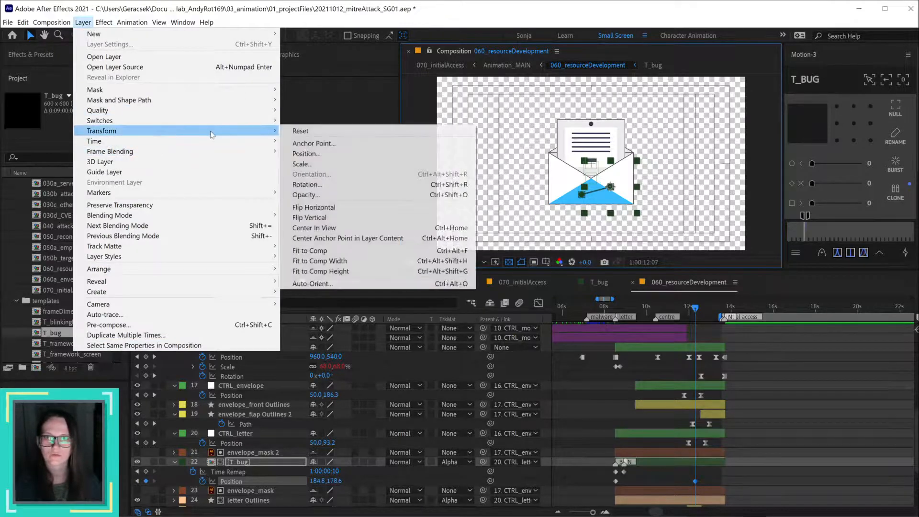
click(330, 284)
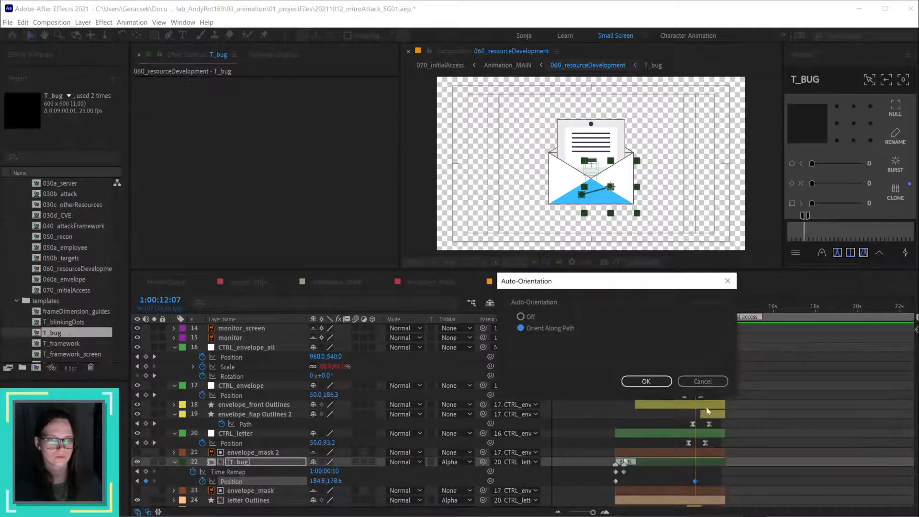
click(647, 381)
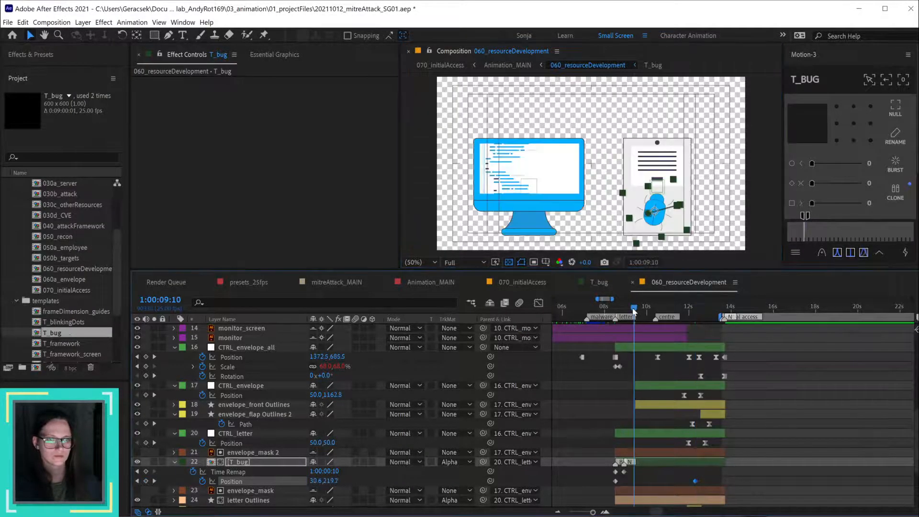
Step: Check the bug's heading at 1:00:09:16 and set T_bug's Rotation to 59° so it faces along its motion path
mouse_move(636, 312)
mouse_down()
mouse_move(626, 312)
mouse_move(640, 312)
mouse_up()
scroll(666, 187, up, 2)
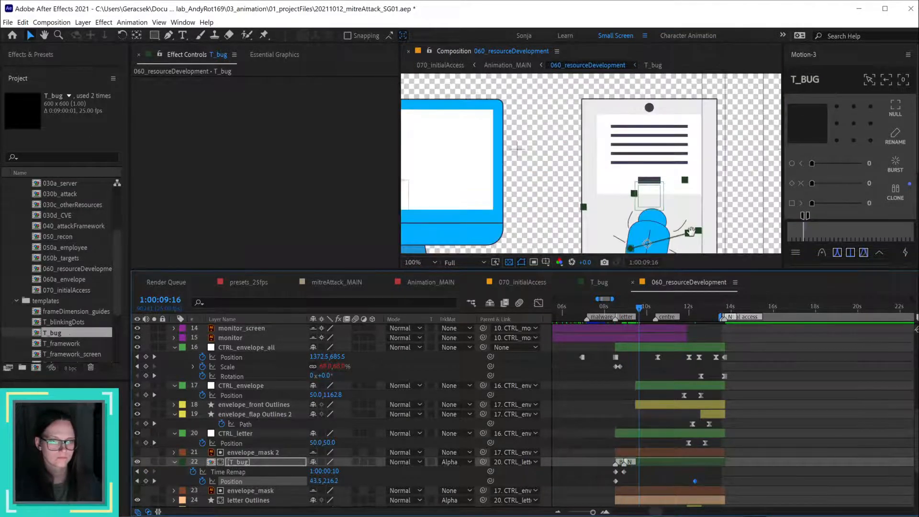
drag(690, 231, 682, 183)
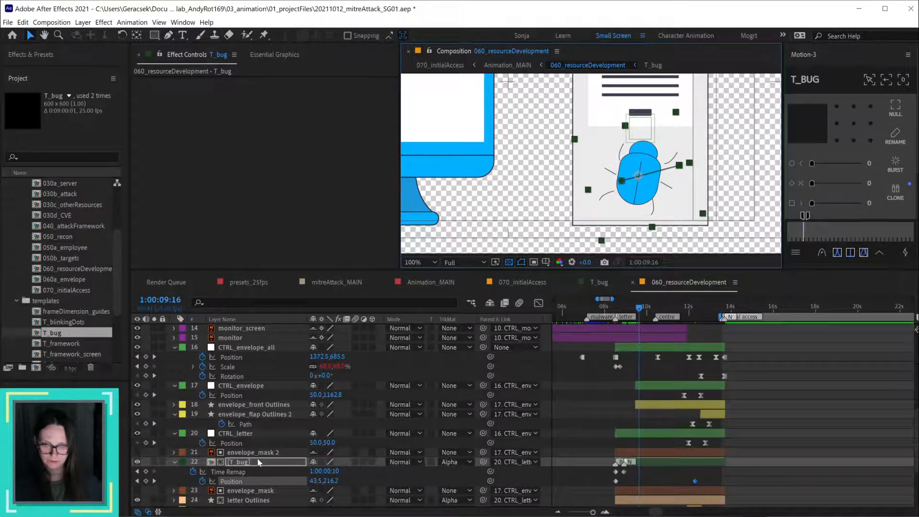
key(r)
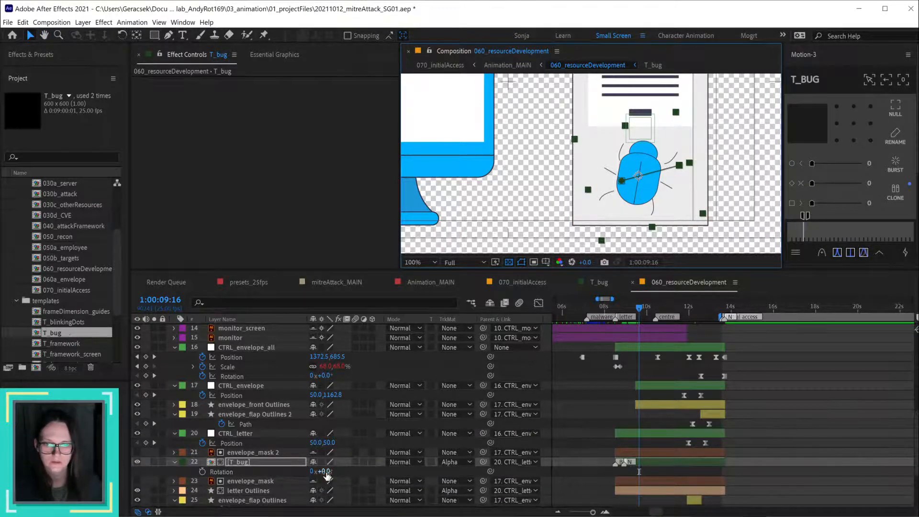
drag(327, 474, 365, 462)
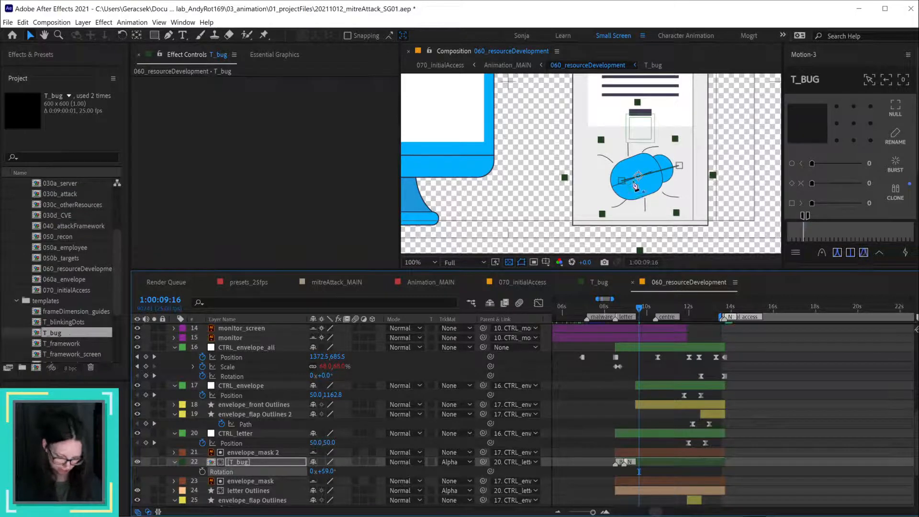
Step: Bend T_bug's motion path into an upward curve from its starting point and show the layer's keyframed properties
key(g)
drag(621, 181, 642, 154)
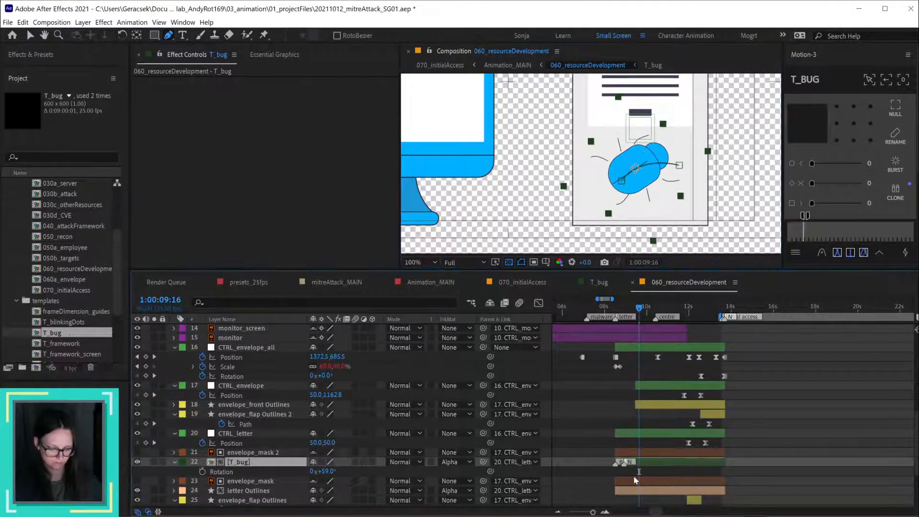
key(u)
scroll(631, 468, up, 3)
drag(660, 483, 689, 428)
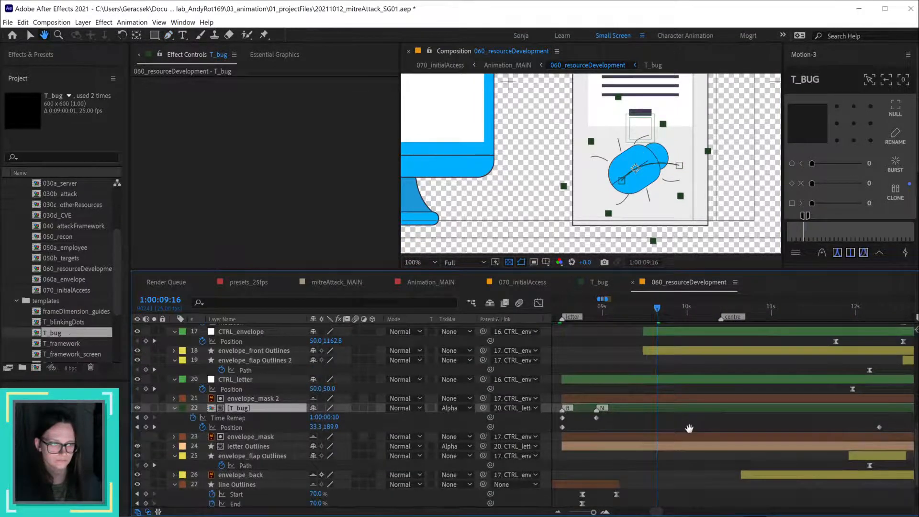
Step: Preview T_bug's curved movement on the letter and compare its poses at the two time remap keyframes, 1:00:08:13 and 1:00:08:23
click(601, 309)
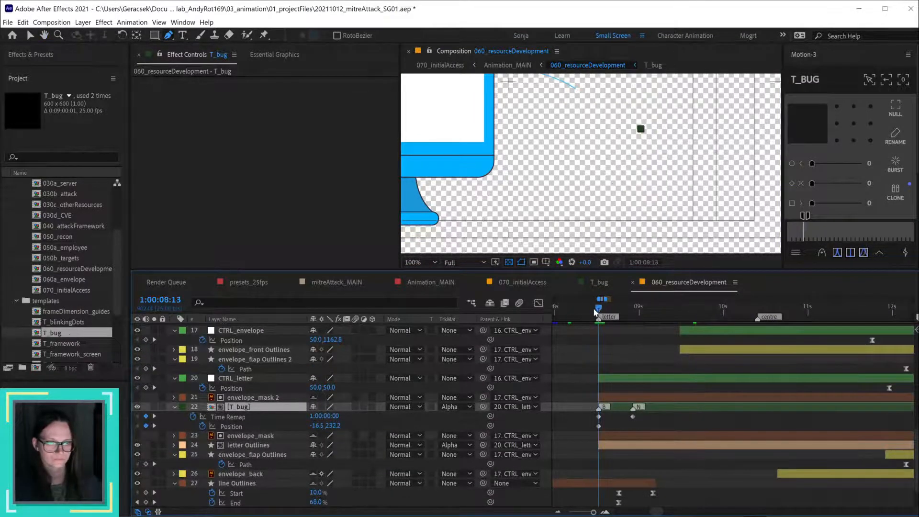
click(619, 309)
drag(622, 309, 654, 311)
key(space)
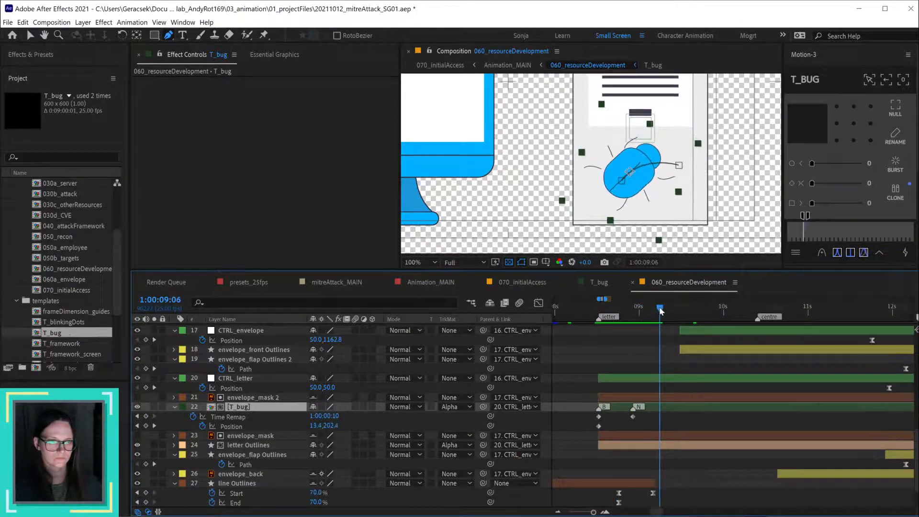
key(space)
click(634, 309)
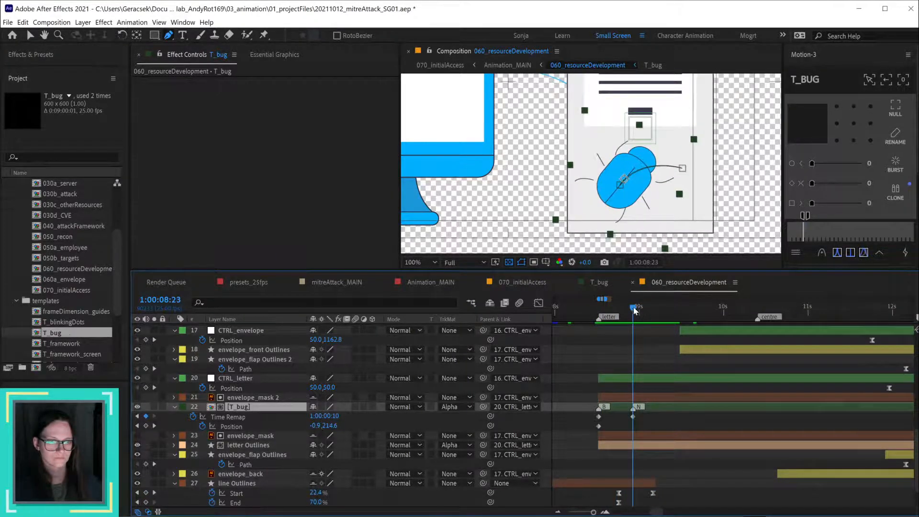
click(599, 309)
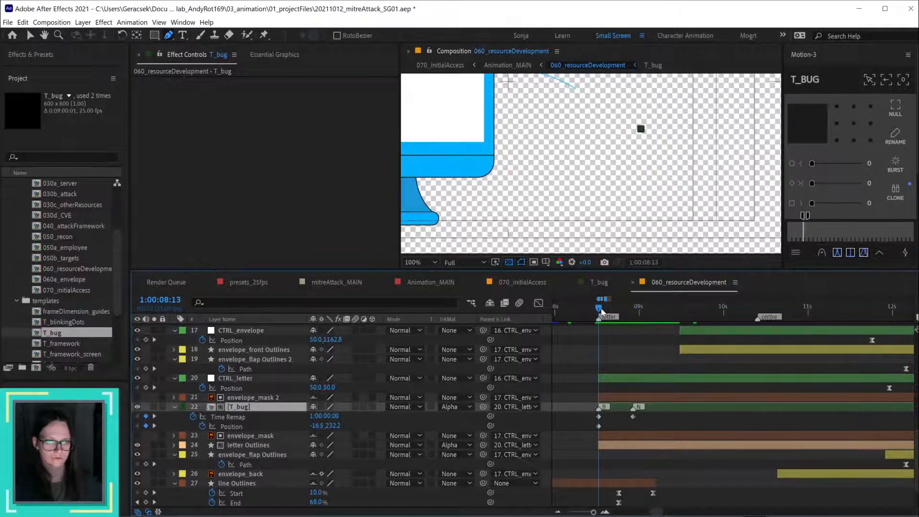
key(k)
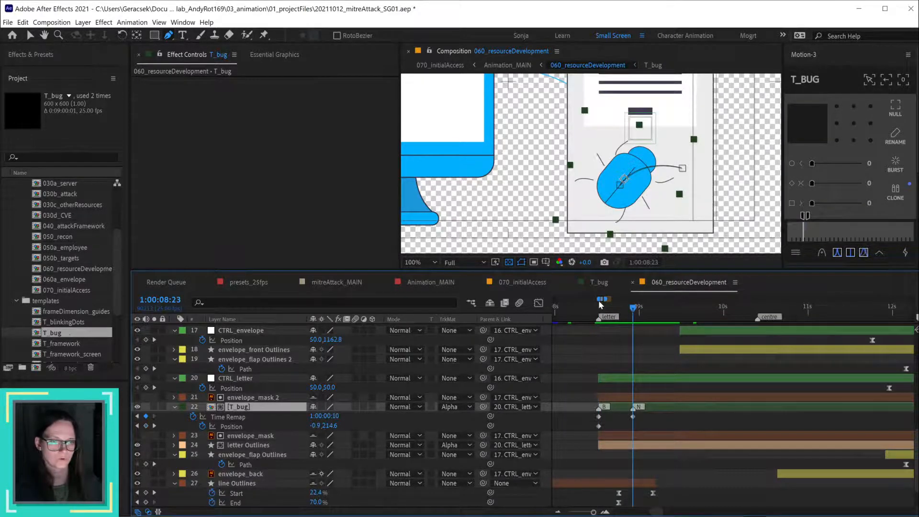
key(j)
key(k)
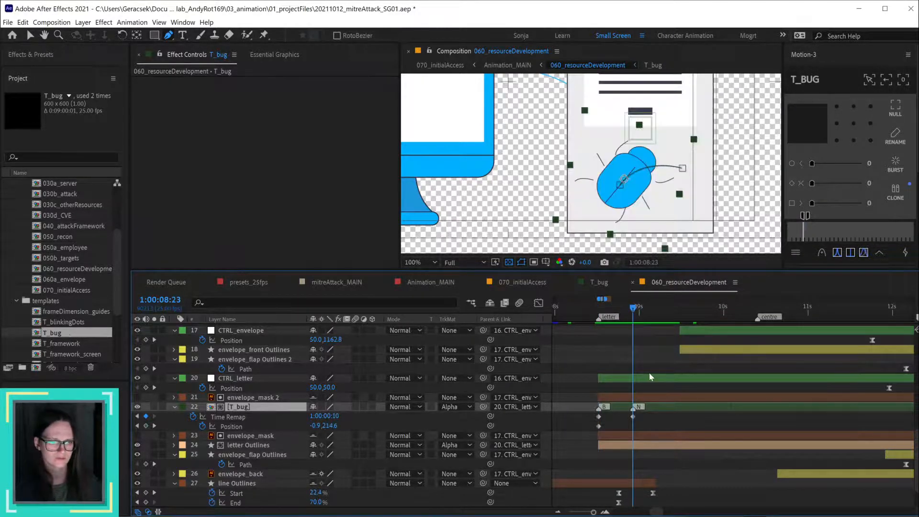
Step: Open the T_bug source composition, compare the bug's pose at 1:00:00:00 and 1:00:00:10, and play the crawl loop
double_click(659, 406)
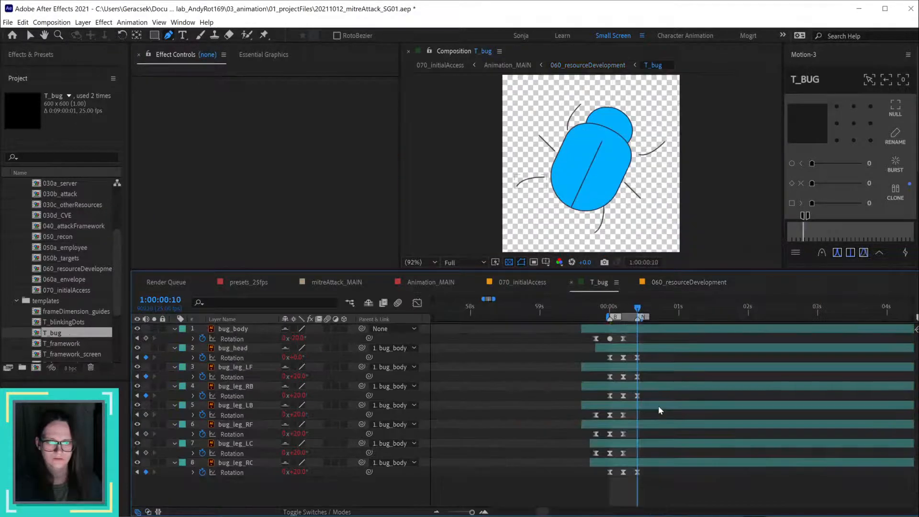
click(610, 312)
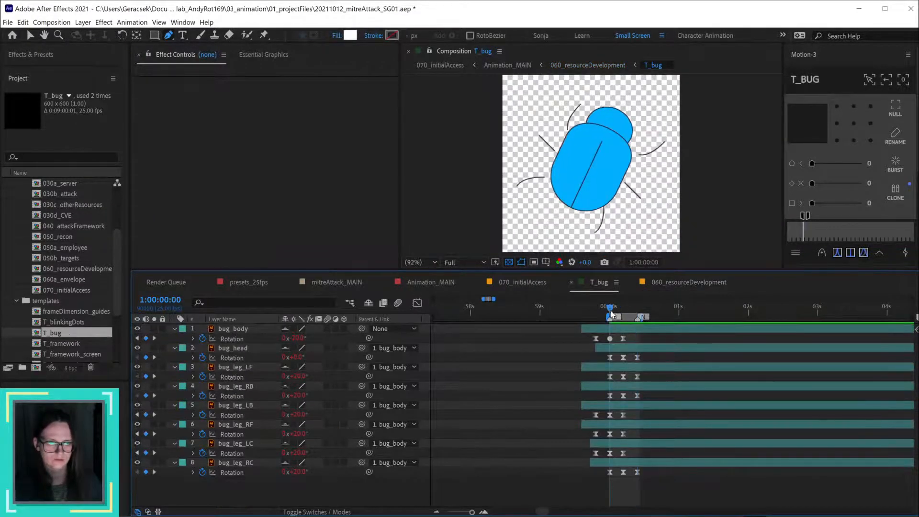
key(shift+Page_Down)
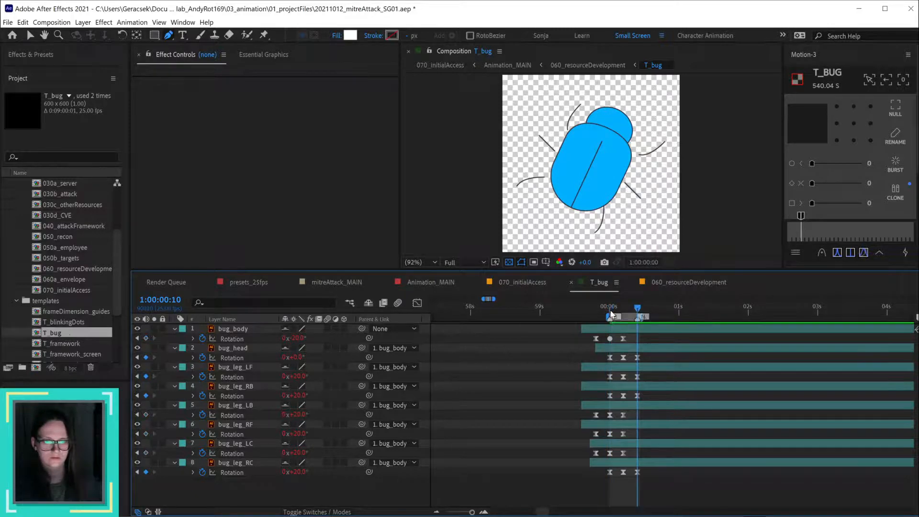
key(shift+Page_Up)
key(shift+Page_Down)
key(shift+Page_Up)
key(shift+Page_Down)
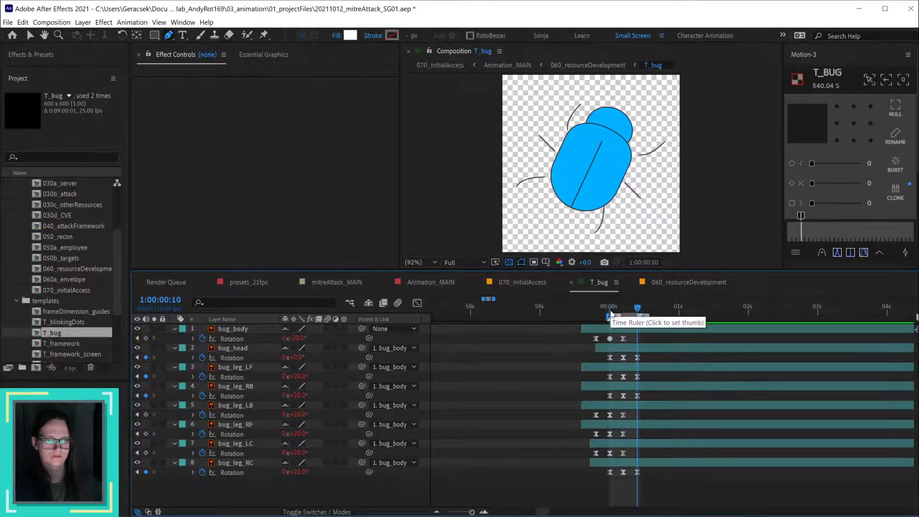
key(shift+Page_Up)
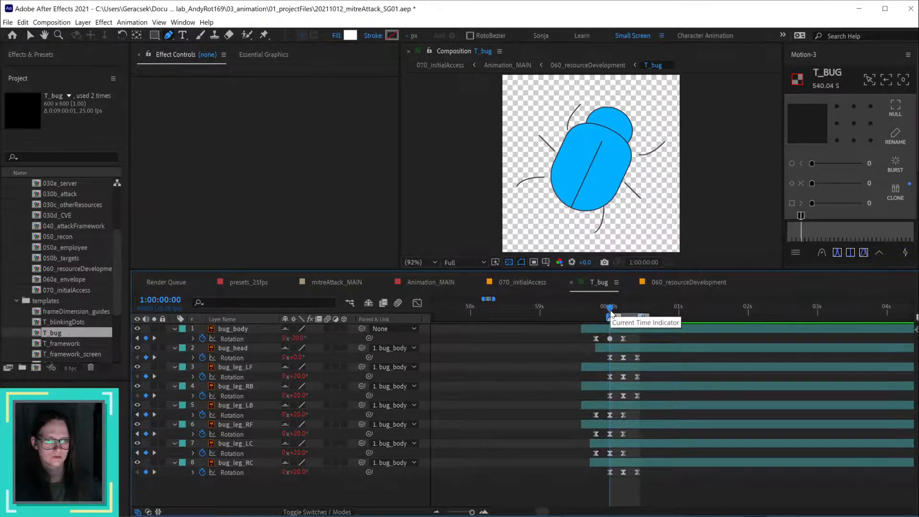
key(space)
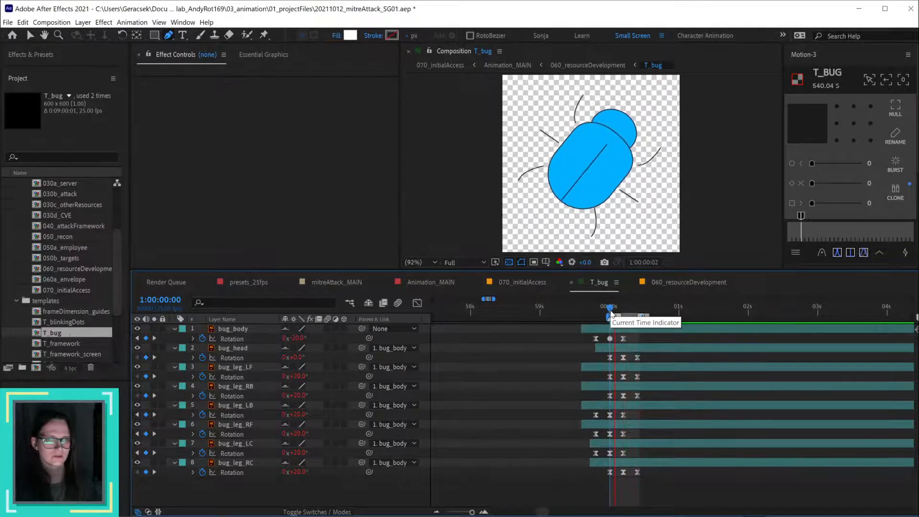
key(space)
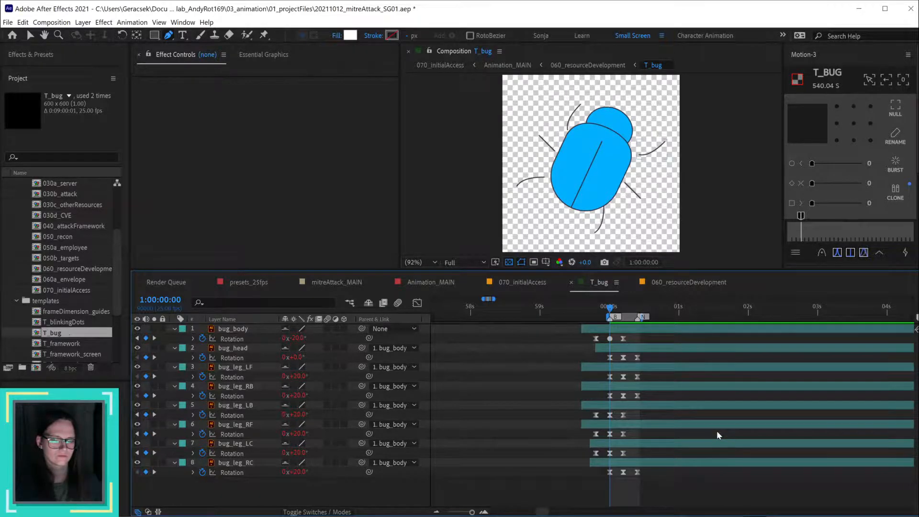
Step: Play the bug crawl in 070_initialAccess, and step through the T_bug composition frame by frame from 0:59:59:20
click(522, 282)
key(space)
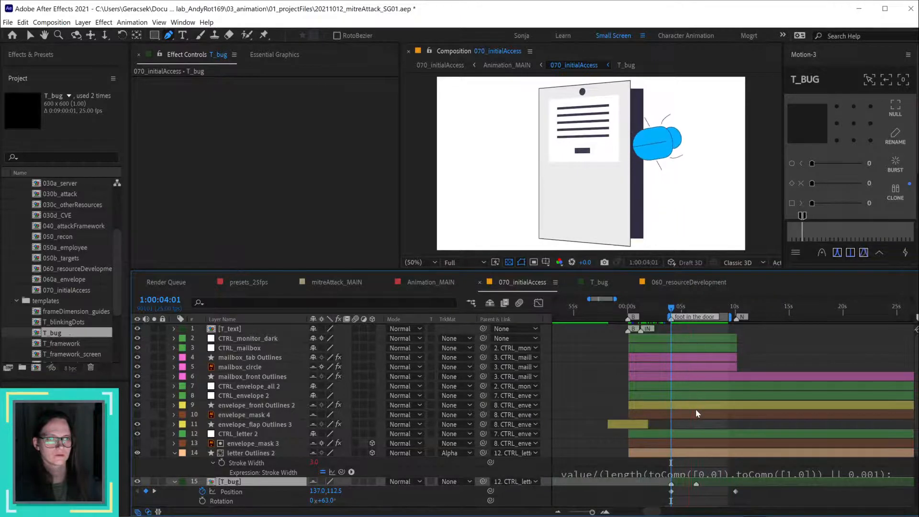
key(space)
double_click(707, 482)
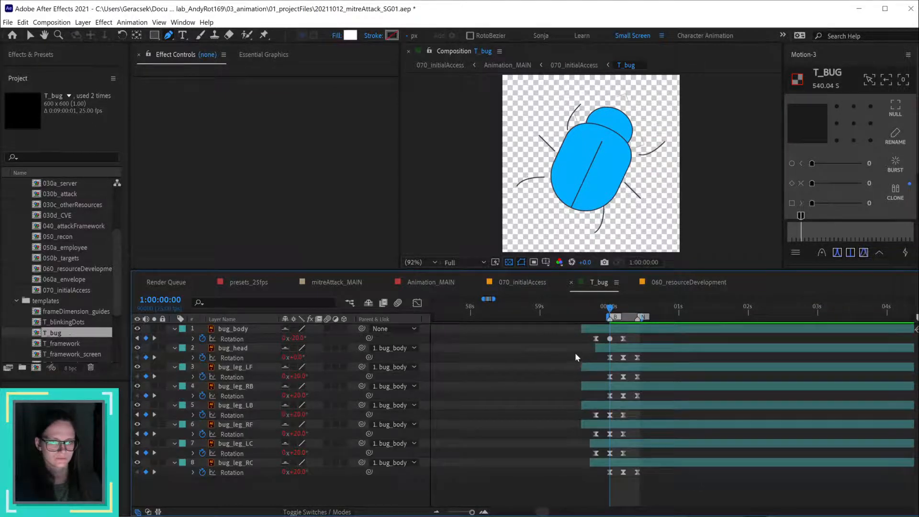
click(596, 309)
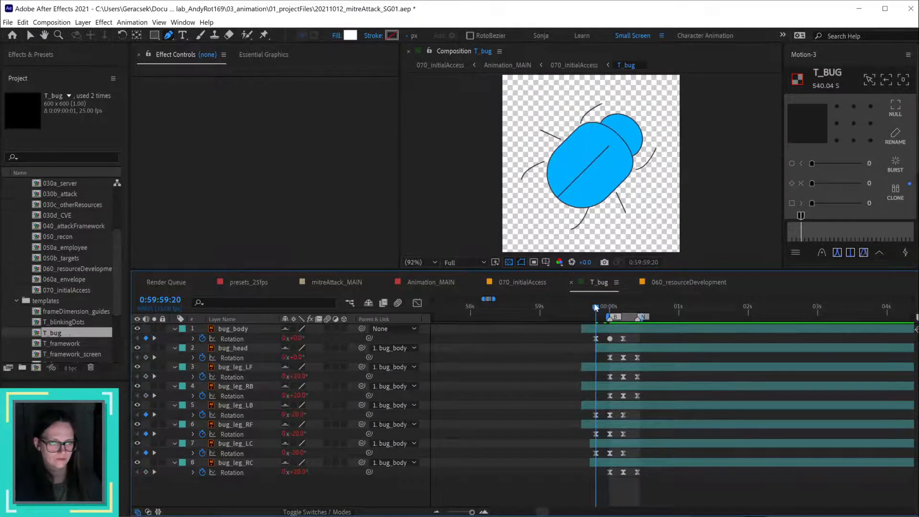
key(Page_Down)
key(Page_Down)
key(Page_Down)
key(Page_Down)
key(Page_Down)
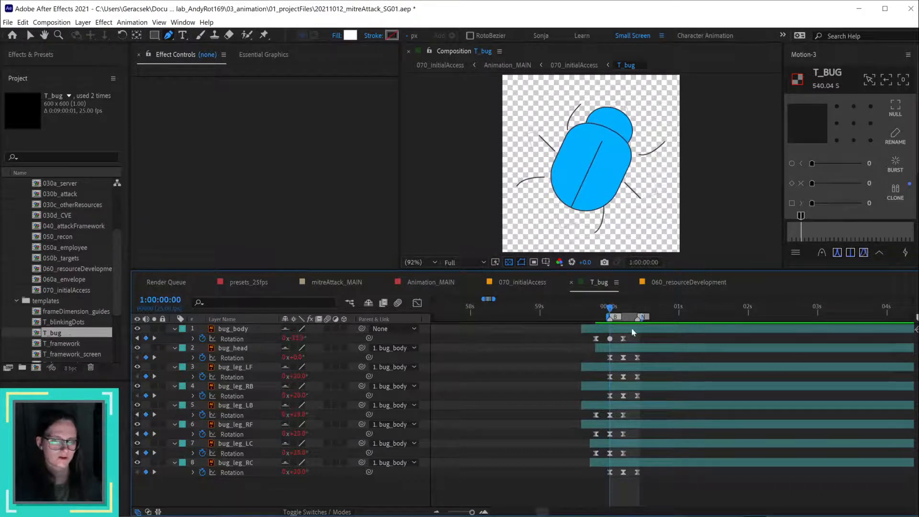
Step: Shift the first rotation keyframes of bug_body, bug_leg_LB, bug_leg_RF and bug_leg_LC five frames earlier
drag(602, 340, 588, 475)
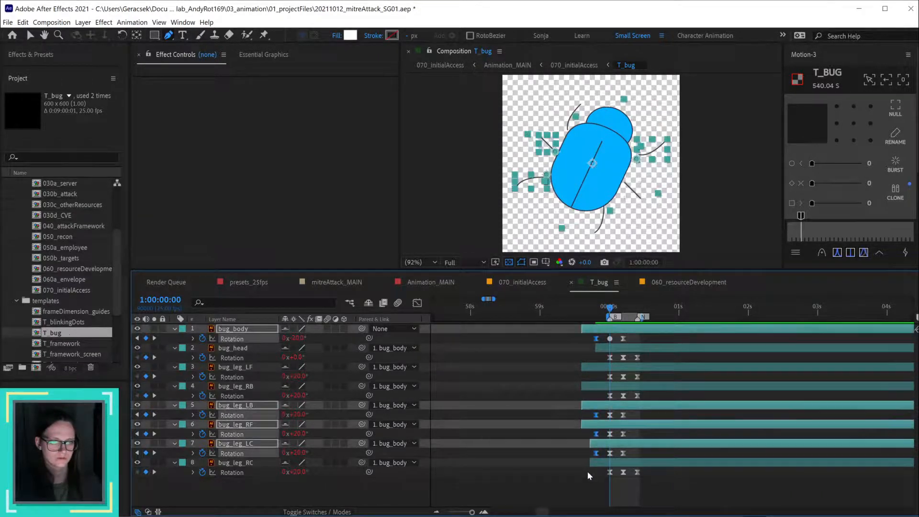
key(alt+Left)
key(alt+Left)
key(alt+Left)
key(alt+Left)
key(alt+Left)
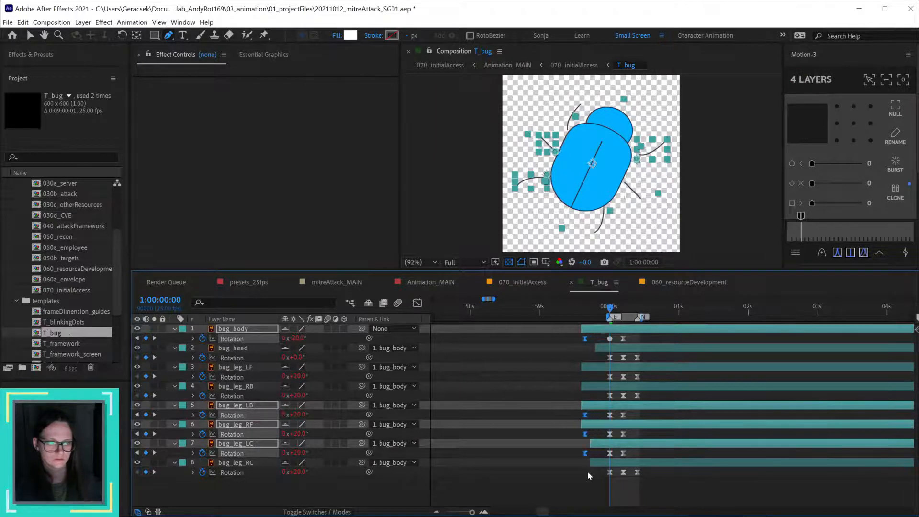
Step: Shift all rotation keyframes after 1:00:00:00 on the eight bug layers five frames later
drag(614, 334, 651, 487)
key(alt+Right)
key(alt+Right)
key(alt+Right)
key(alt+Right)
key(alt+Right)
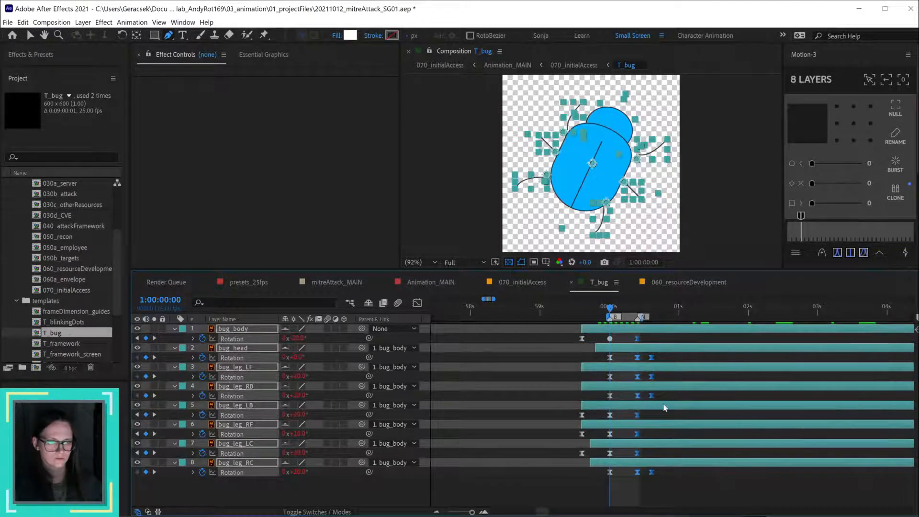
Step: Move the last rotation keyframes of bug_head, bug_leg_LF, bug_leg_RB and bug_leg_RC to 1:00:00:20, extend the work area there, and preview the loop
drag(643, 355, 670, 507)
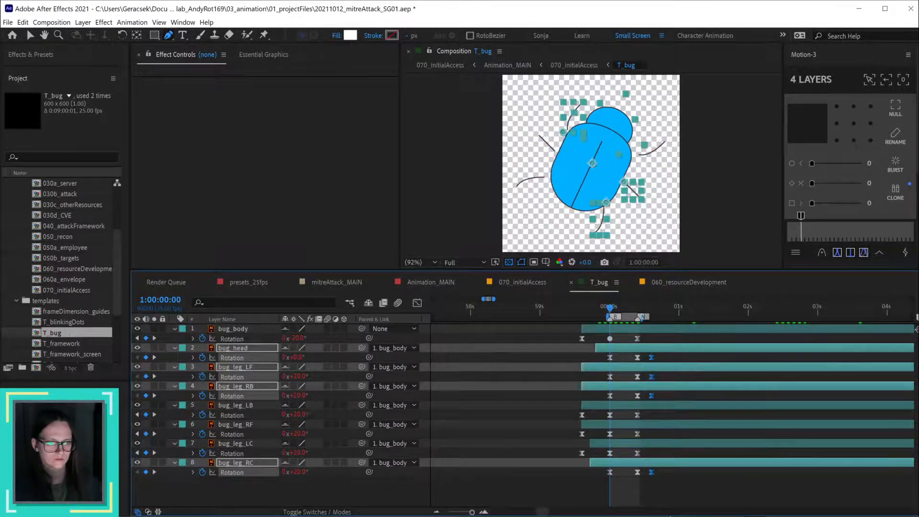
click(663, 315)
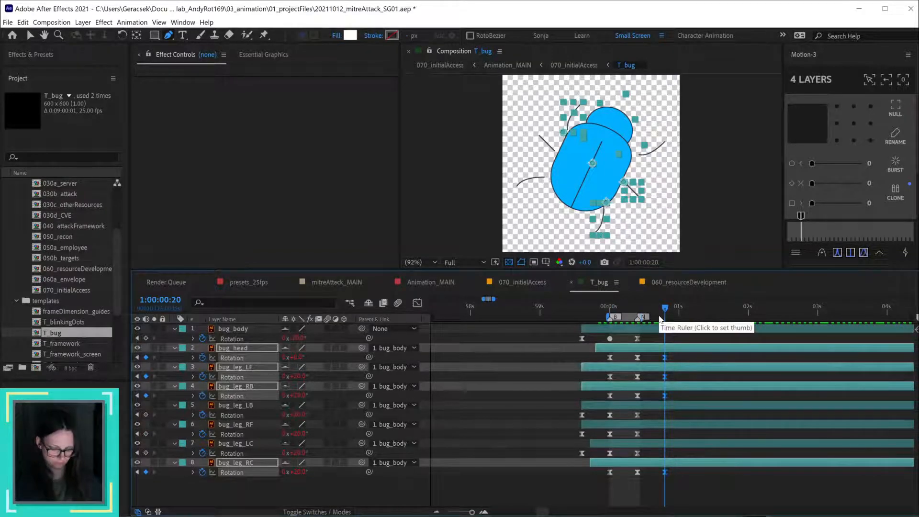
key(space)
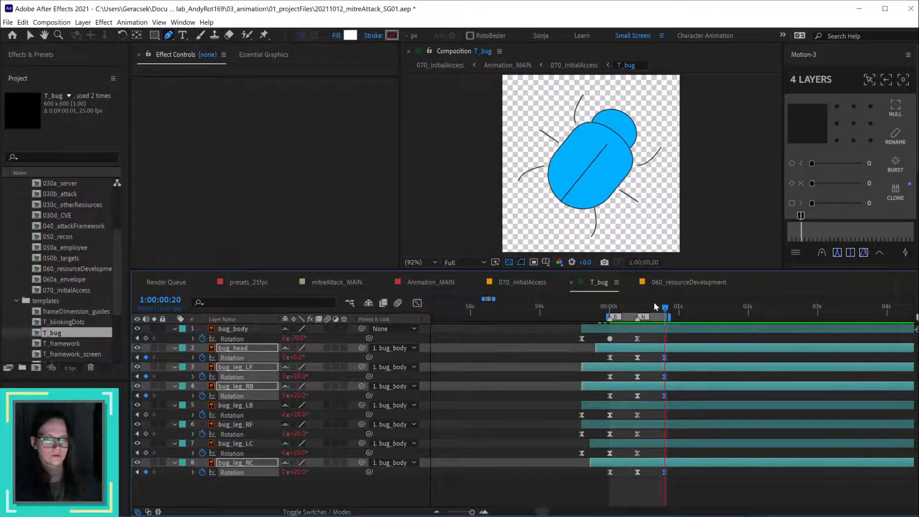
Step: Preview the retimed bug crawl in 070_initialAccess, starting at 1:00:04:01
key(space)
click(533, 281)
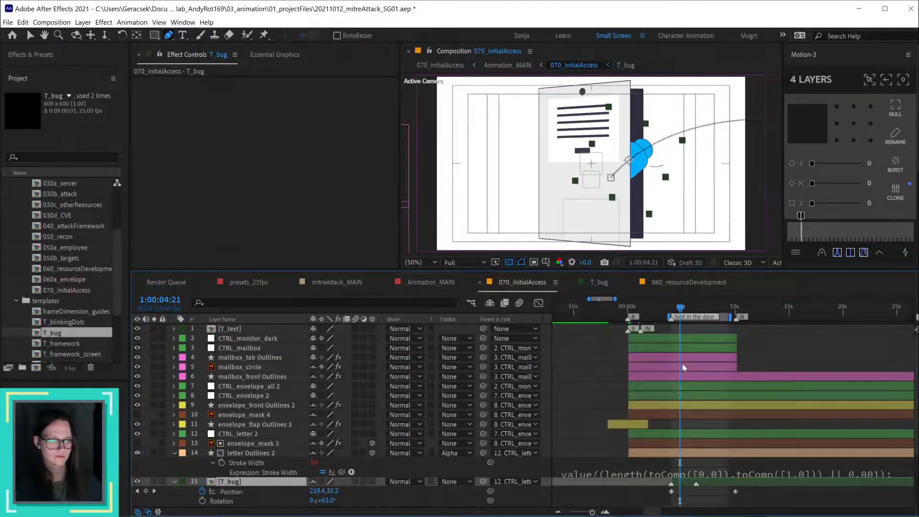
click(669, 308)
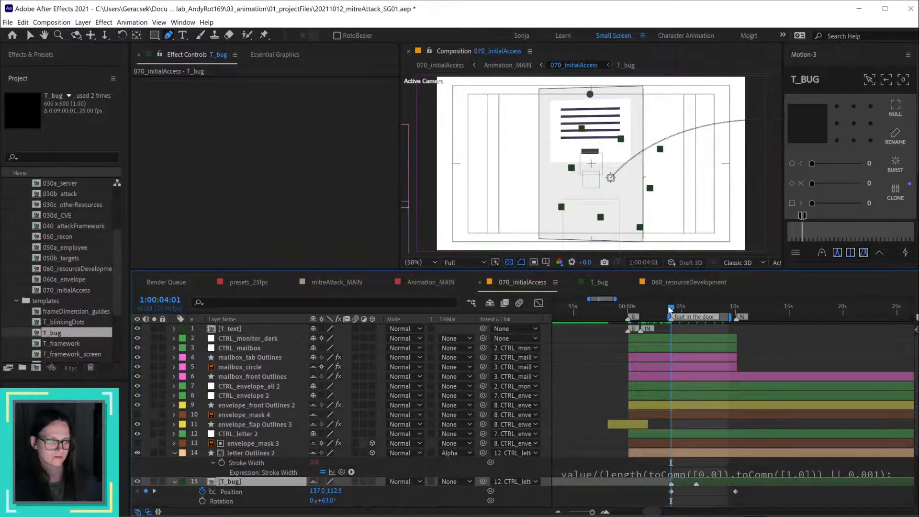
key(space)
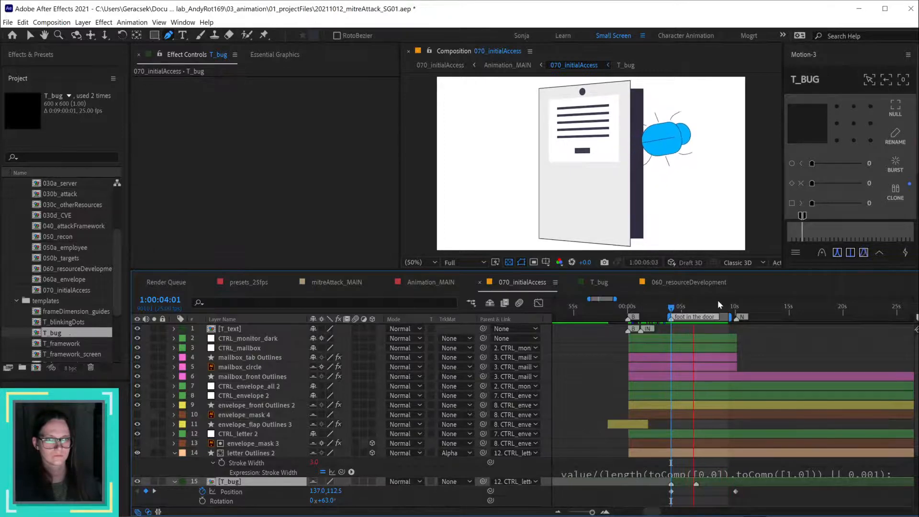
key(space)
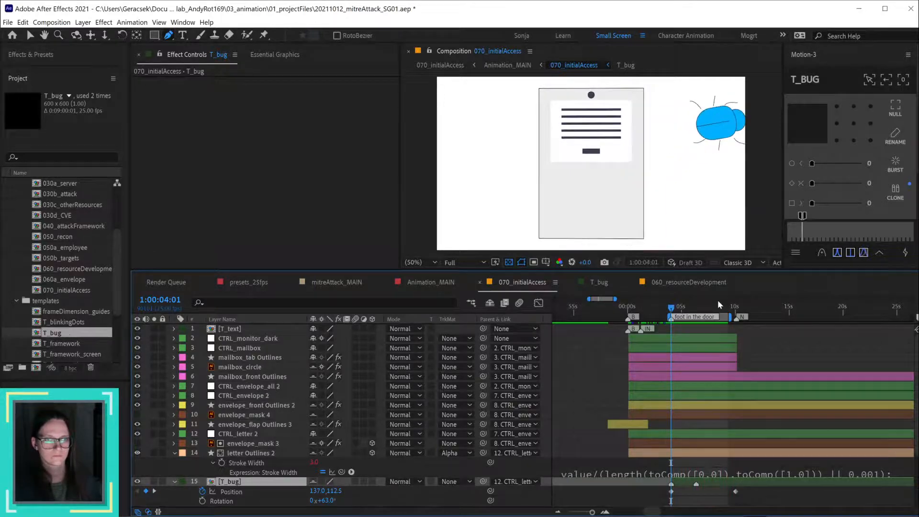
Step: Remove time remapping from the T_bug layer in 060_resourceDevelopment, then move the N marker inside T_bug to 1:00:00:20, saving the project
click(686, 286)
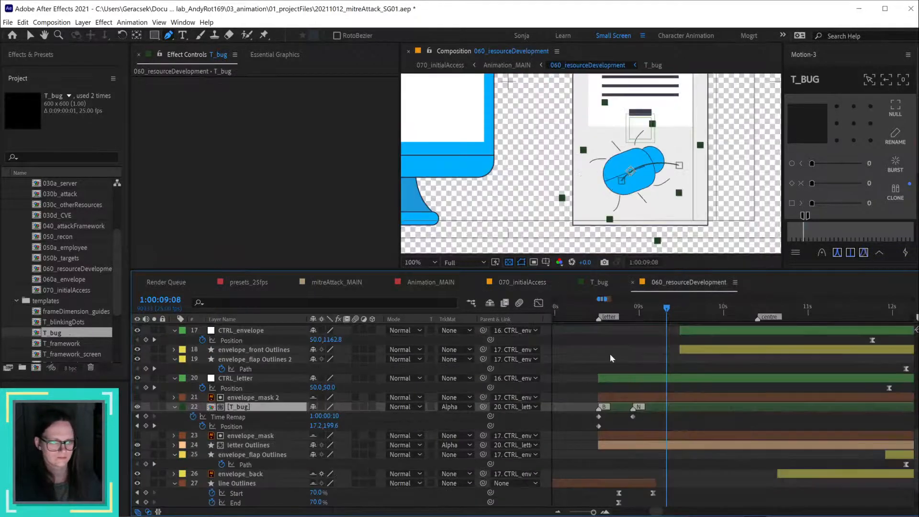
click(191, 416)
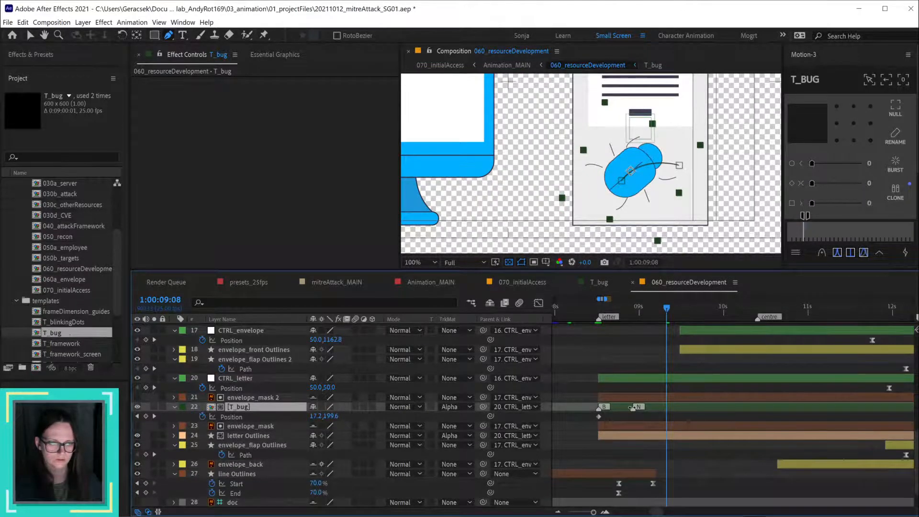
double_click(665, 406)
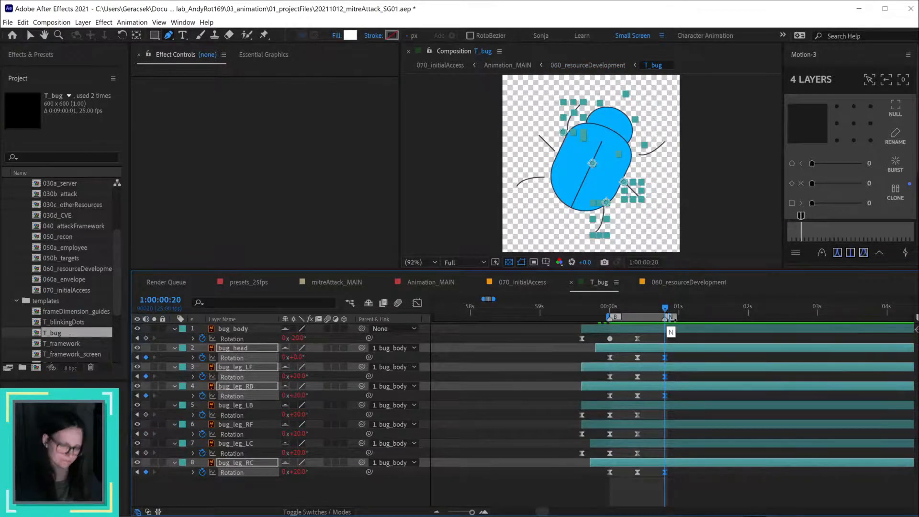
key(ctrl+s)
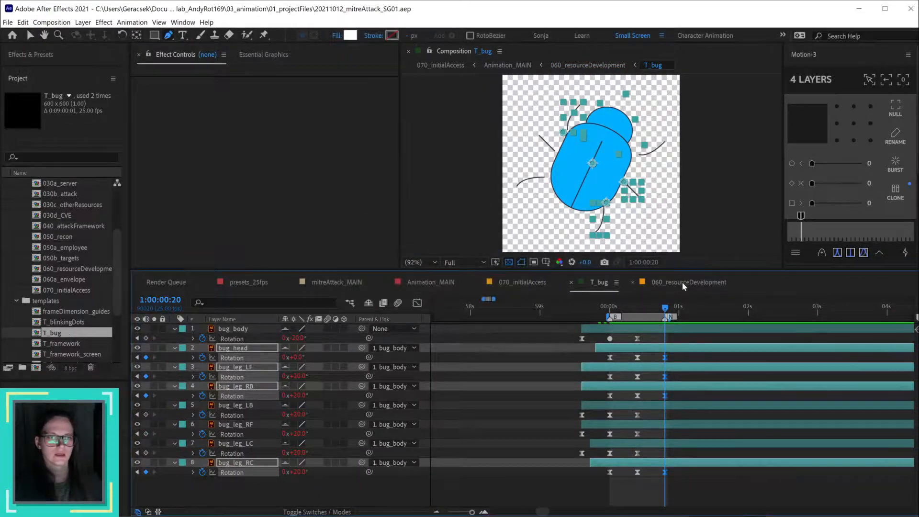
Step: Enable time remapping again on the T_bug layer in 060_resourceDevelopment and update its markers from the source
click(682, 282)
right_click(234, 407)
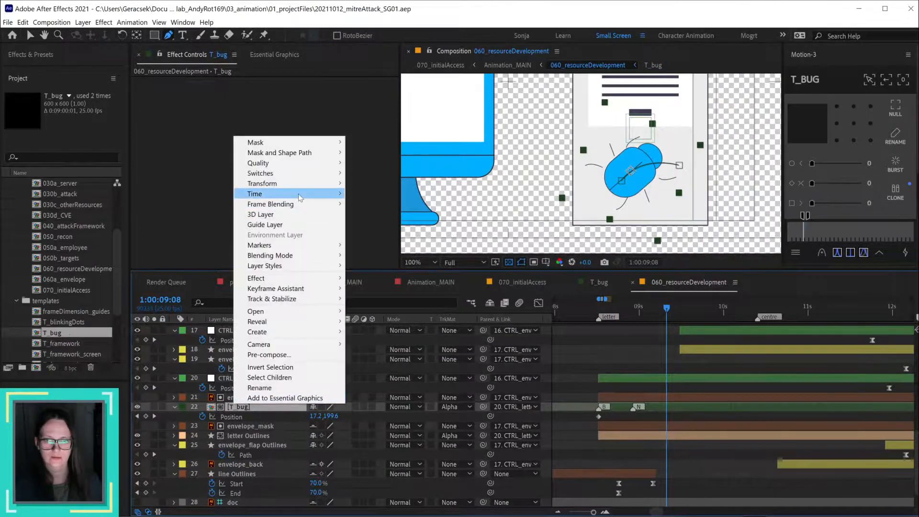
mouse_move(294, 195)
click(393, 194)
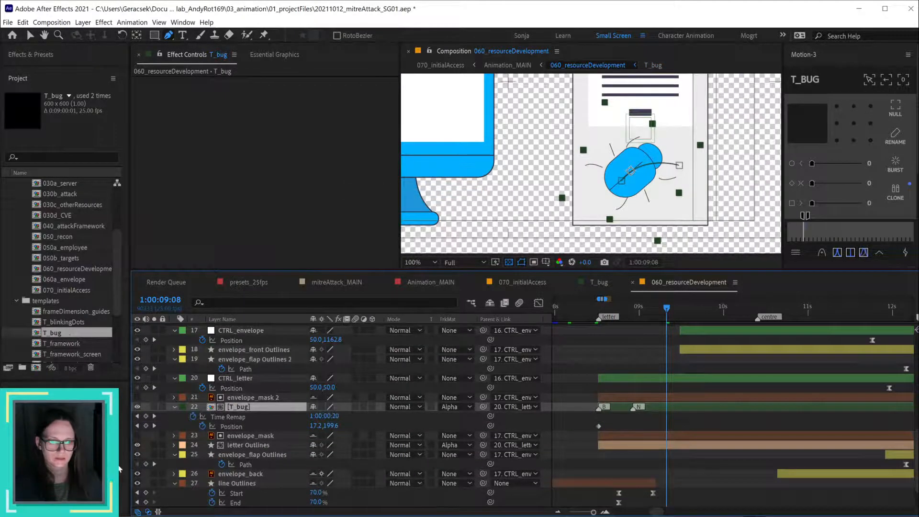
right_click(632, 407)
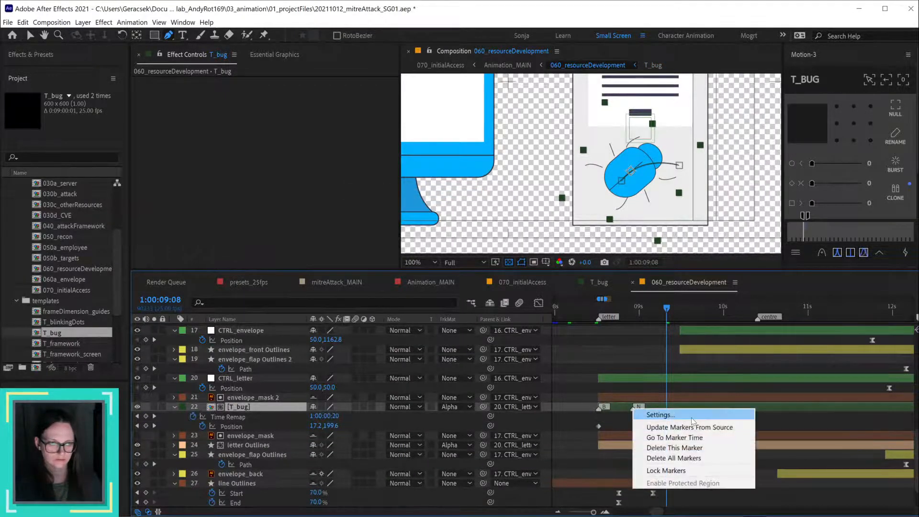
click(647, 424)
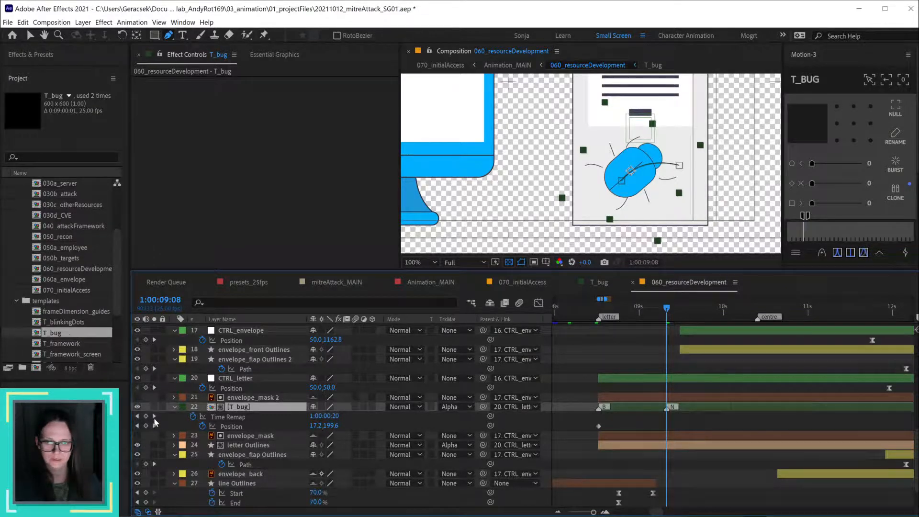
Step: Add T_bug Time Remap keyframes at the layer's B and N markers, and delete the default first and last Time Remap keyframes
click(145, 416)
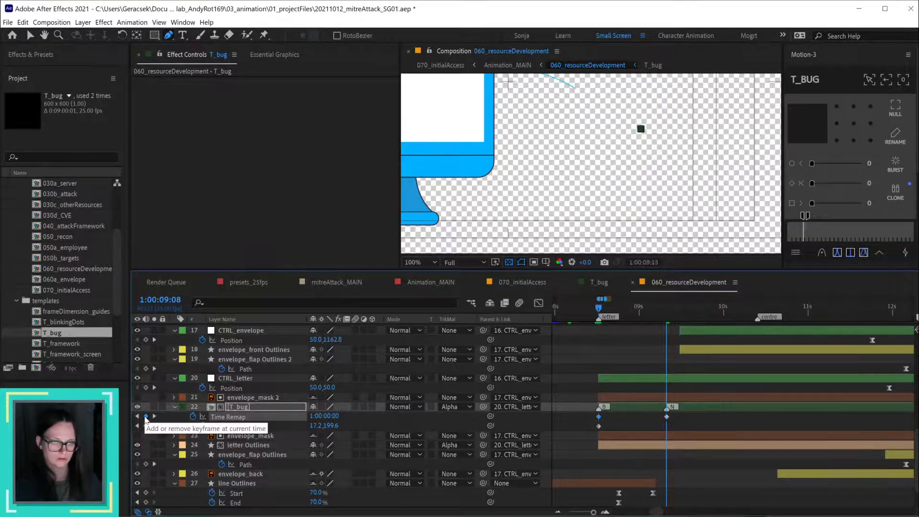
click(137, 416)
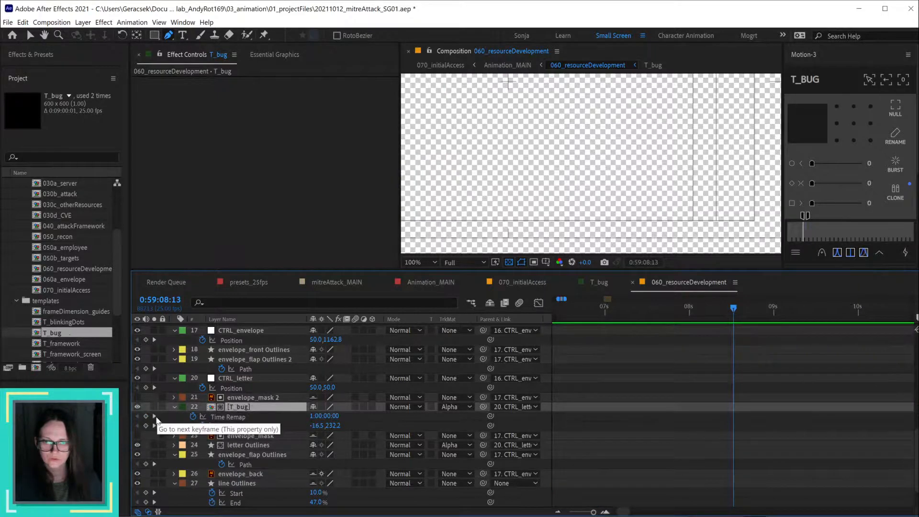
click(155, 416)
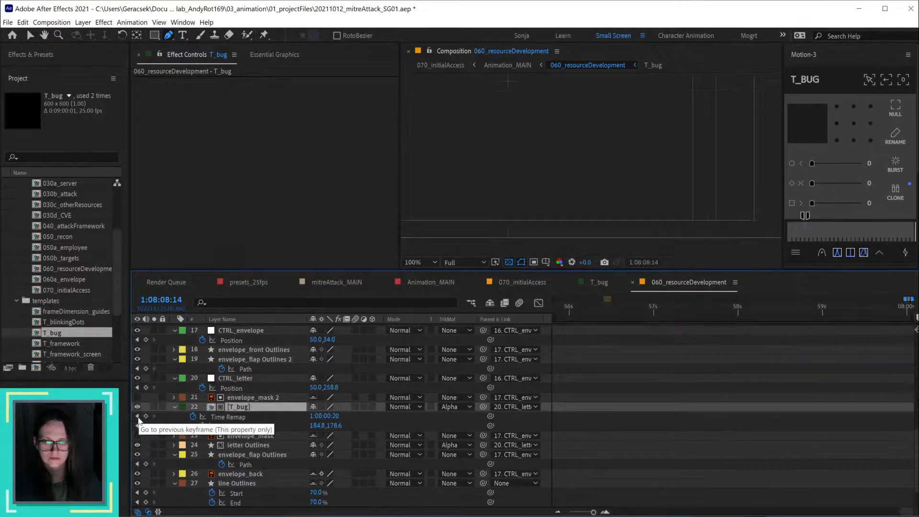
click(137, 416)
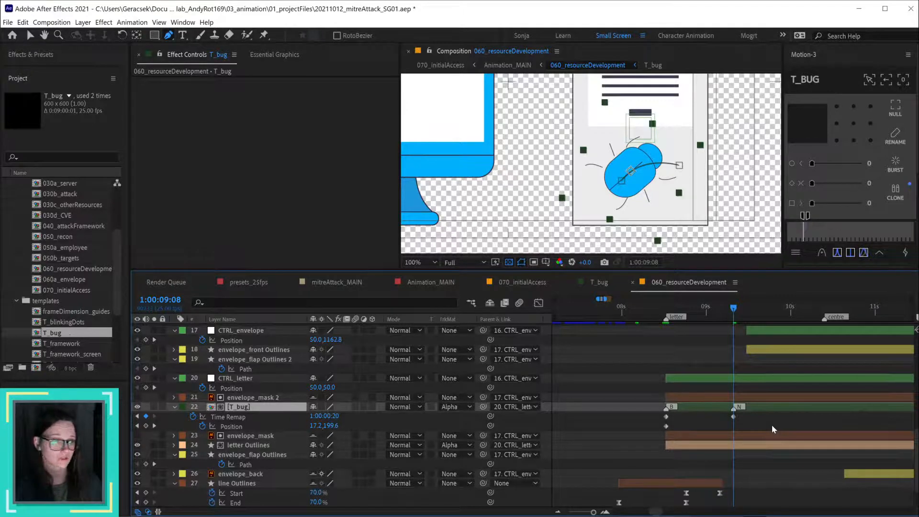
Step: Play through the crawl to 1:00:12:02 and replace T_bug's last Position keyframe with the value 153.4, 175.7
scroll(758, 424, down, 2)
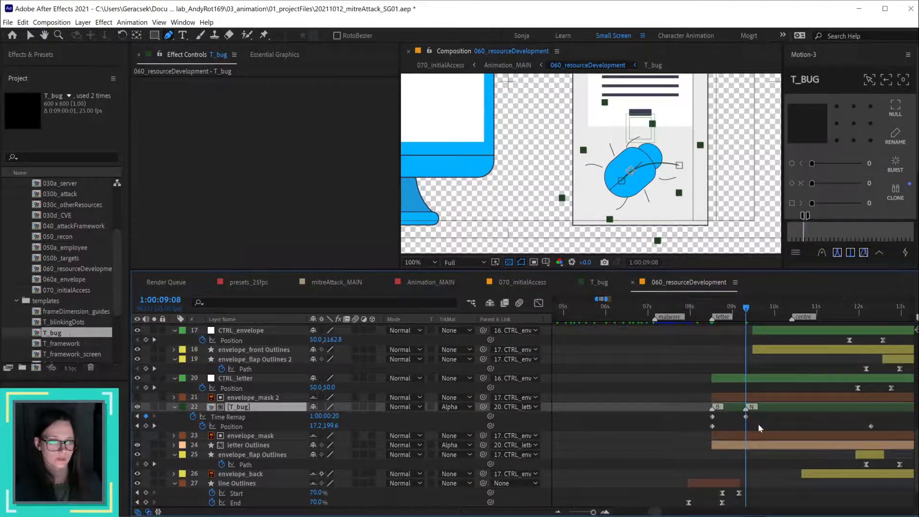
drag(806, 415, 714, 420)
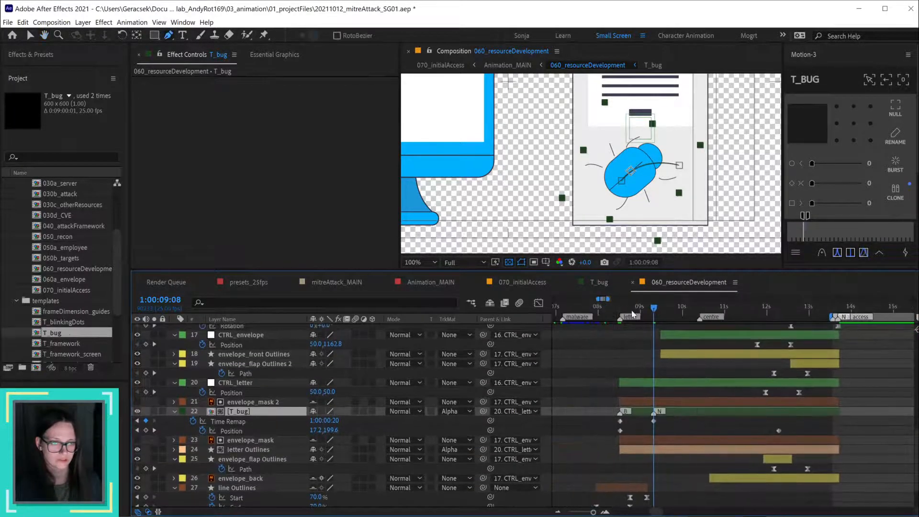
key(space)
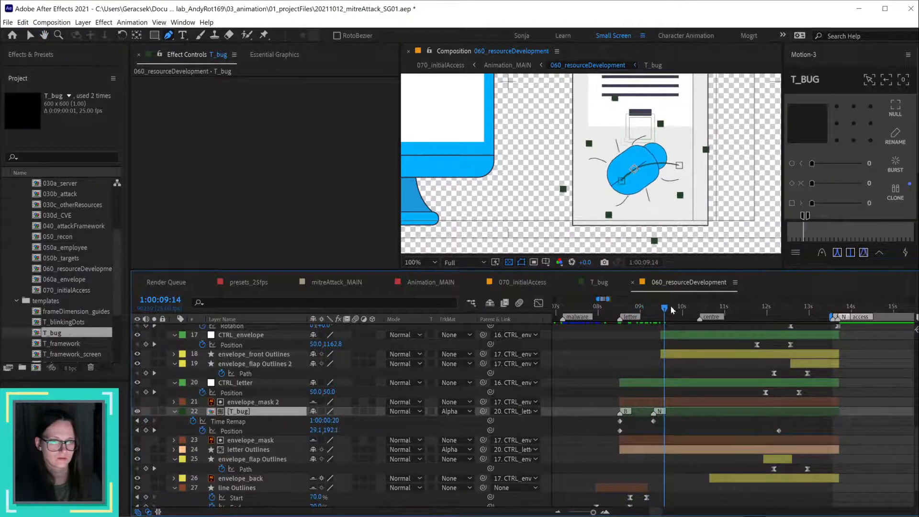
drag(671, 310, 772, 321)
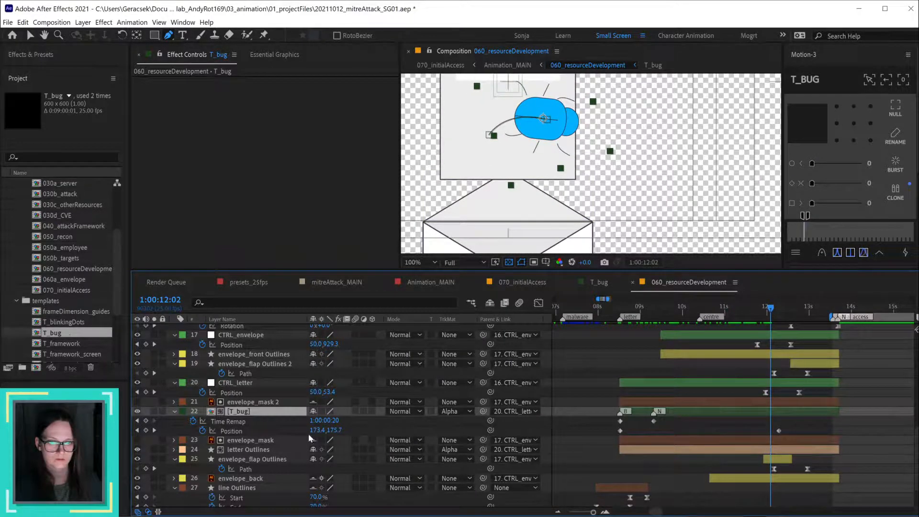
drag(320, 431, 307, 428)
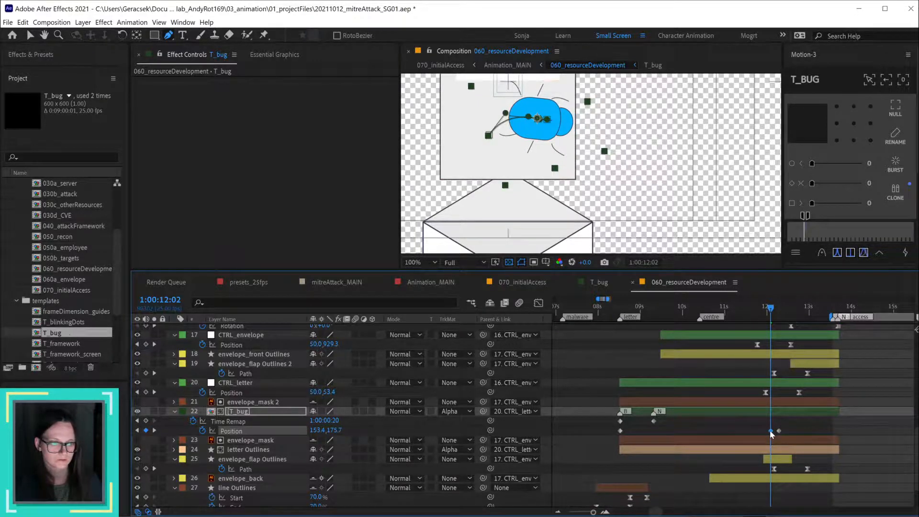
drag(770, 431, 779, 433)
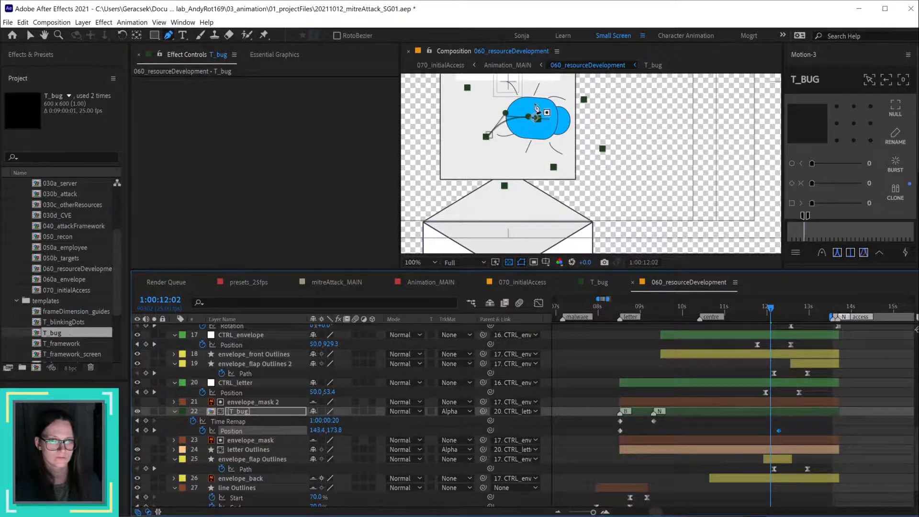
Step: Reshape T_bug's motion path by raising its end point and curve handle, and preview the crawl from the letter marker
drag(529, 117, 524, 113)
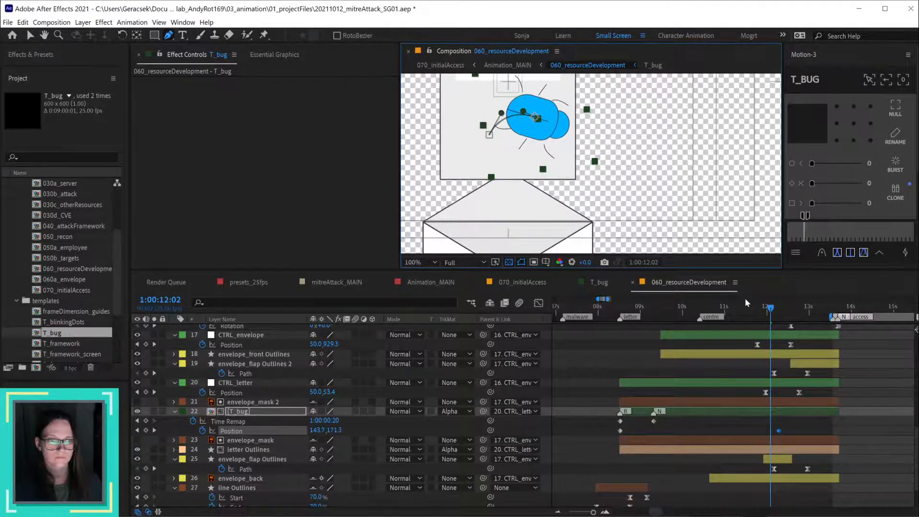
drag(628, 309, 772, 326)
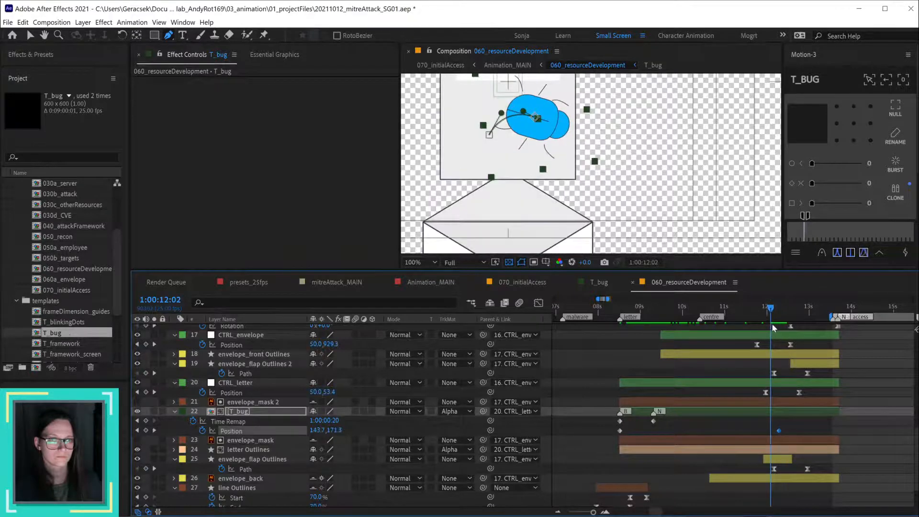
drag(573, 122, 588, 183)
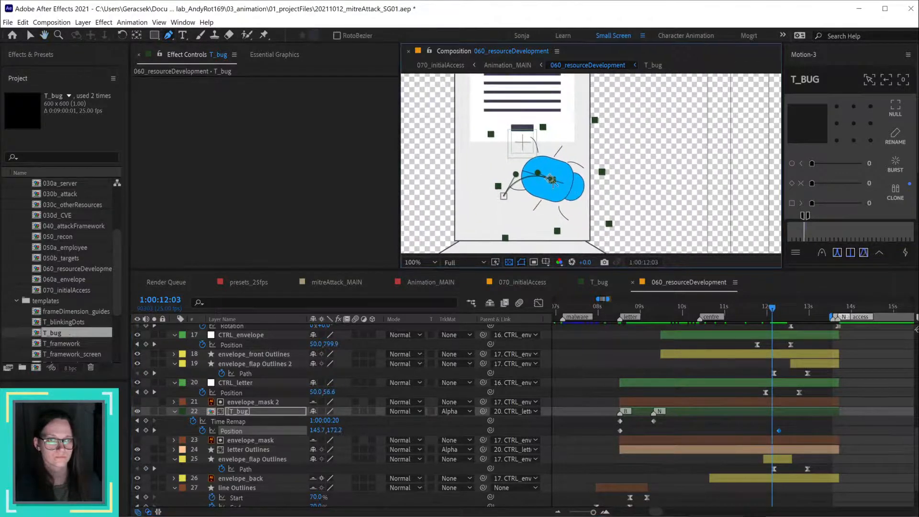
key(v)
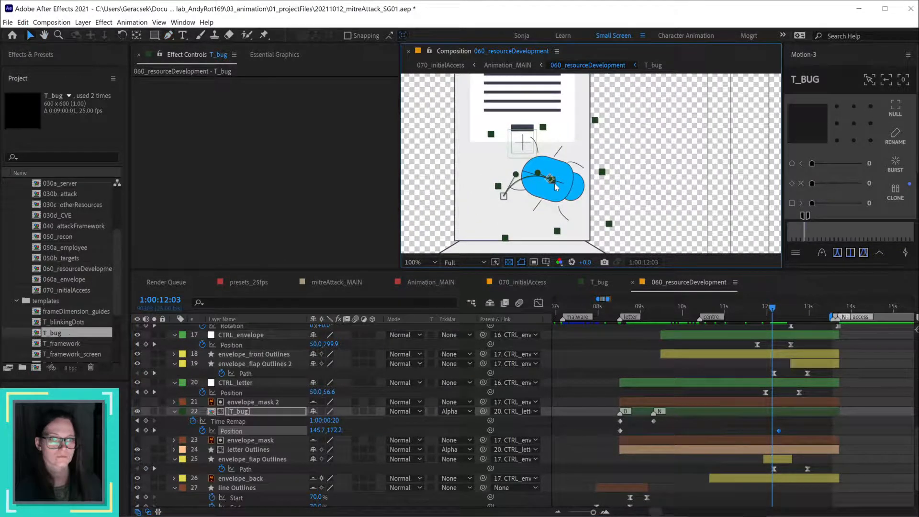
drag(554, 184, 526, 162)
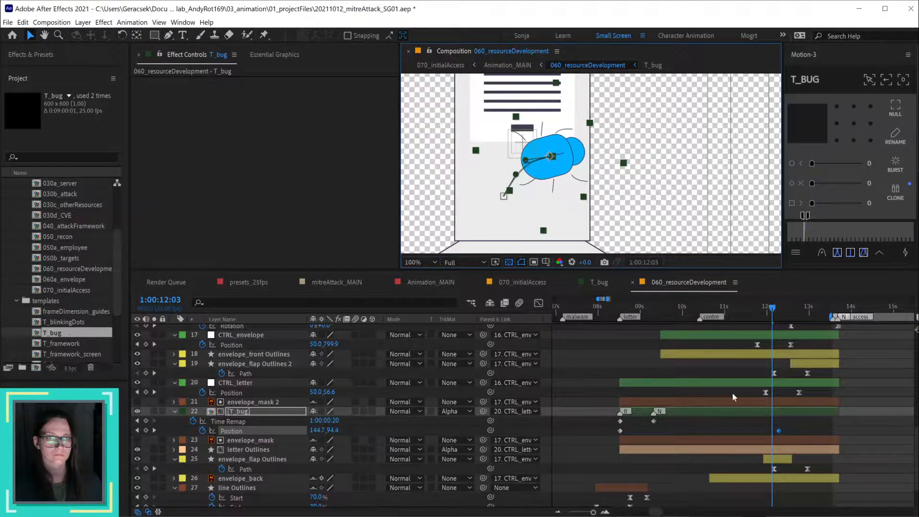
mouse_move(654, 317)
mouse_down()
mouse_move(621, 323)
mouse_move(618, 315)
mouse_up()
key(space)
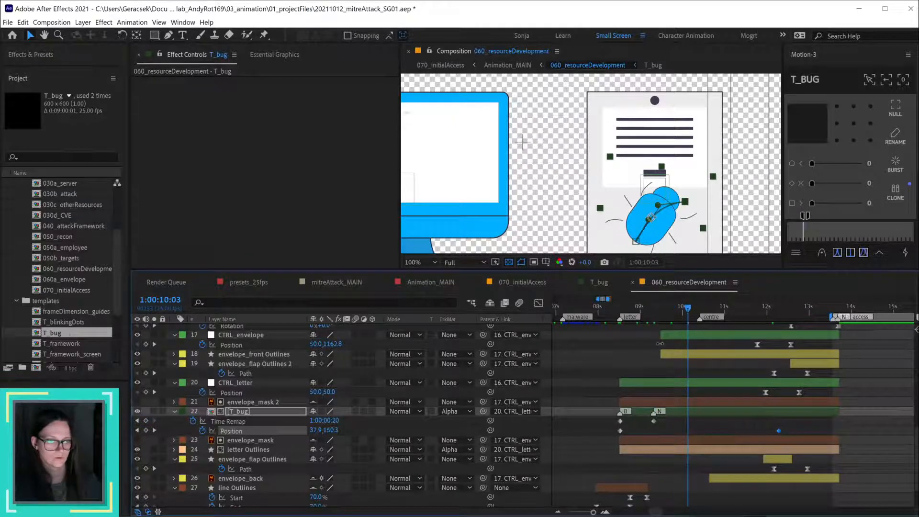
Step: Try moving T_bug's second Time Remap keyframe to 1:00:10:03 and preview the slower crawl from the letter marker
drag(654, 422, 683, 426)
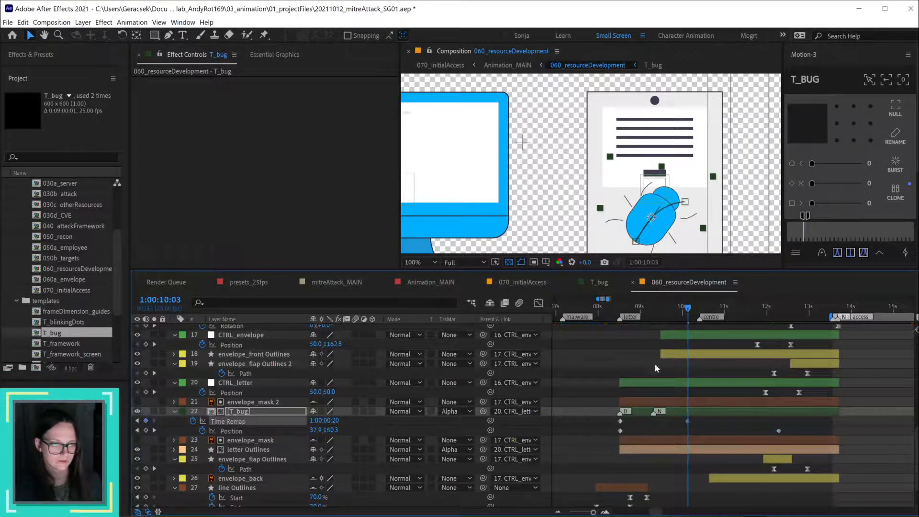
drag(624, 310, 620, 311)
key(space)
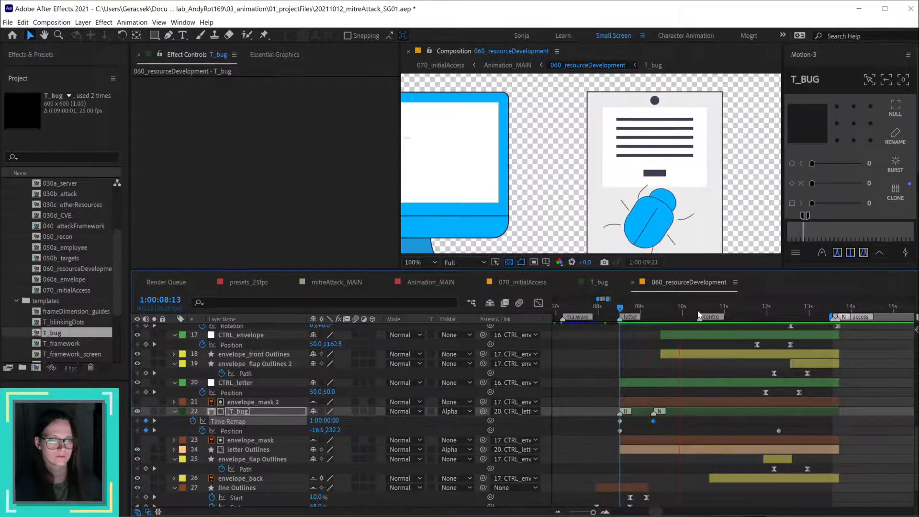
Step: Add the expression loopOut() to the Time Remap property of the T_bug layer in 060_resourceDevelopment
click(380, 429)
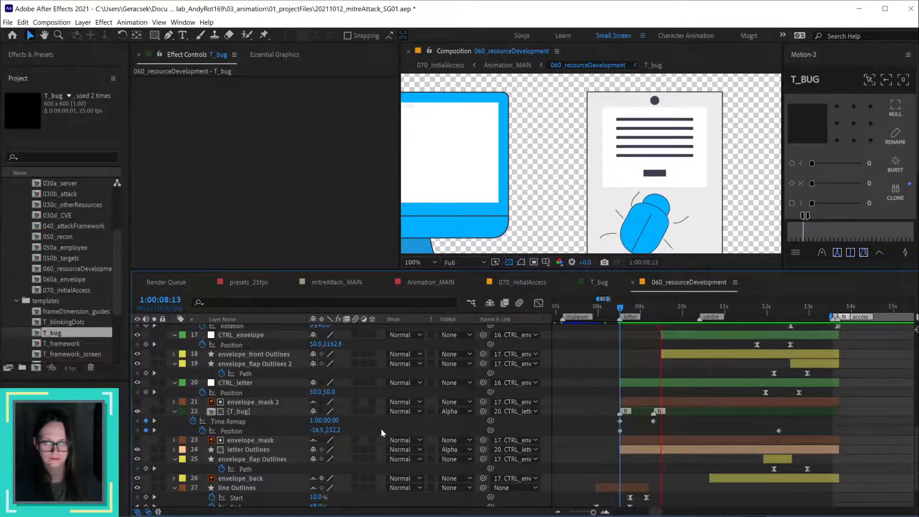
alt+click(193, 421)
text(loop)
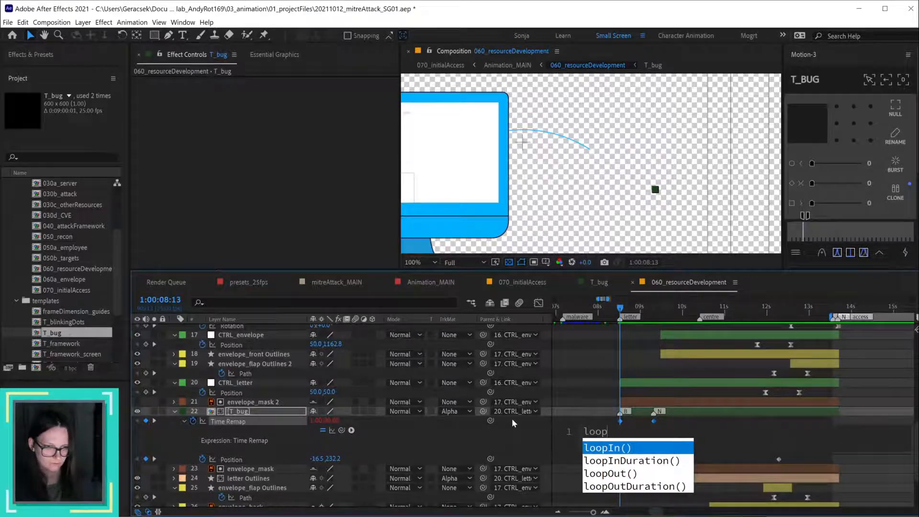
key(Down)
key(Down)
key(Return)
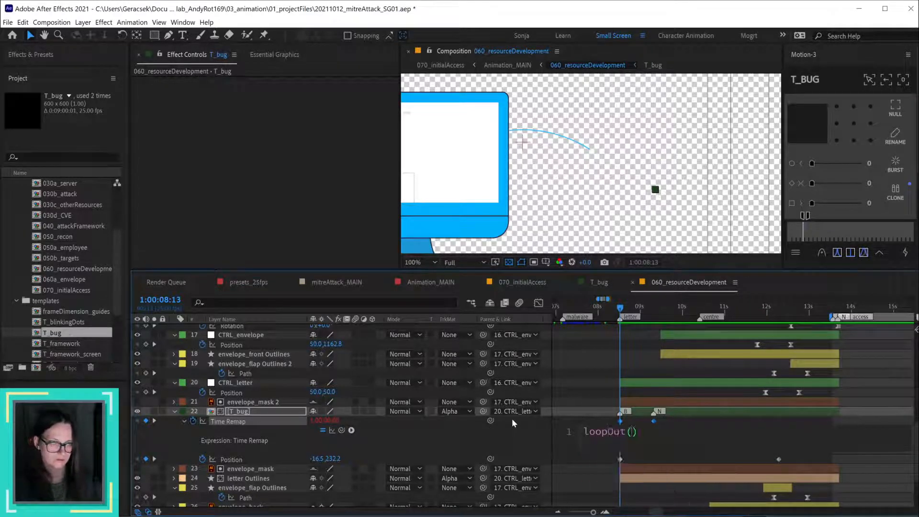
key(KP_Enter)
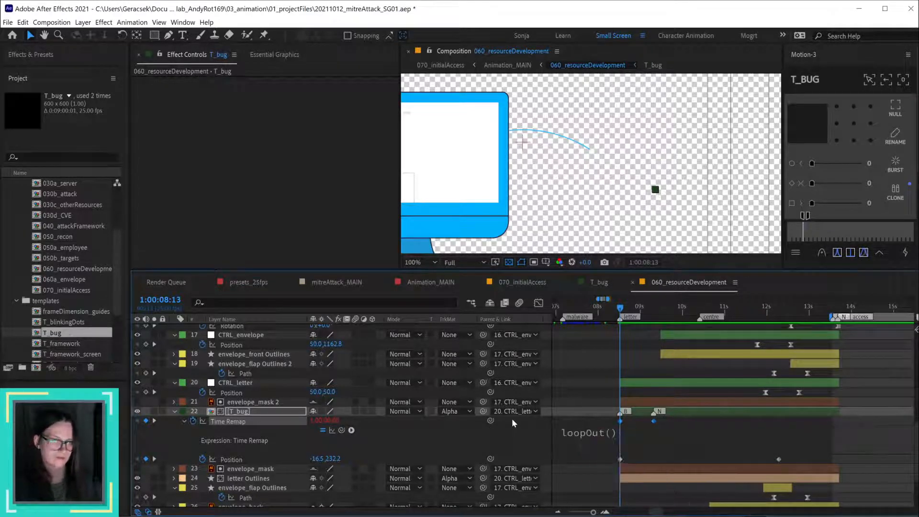
click(599, 405)
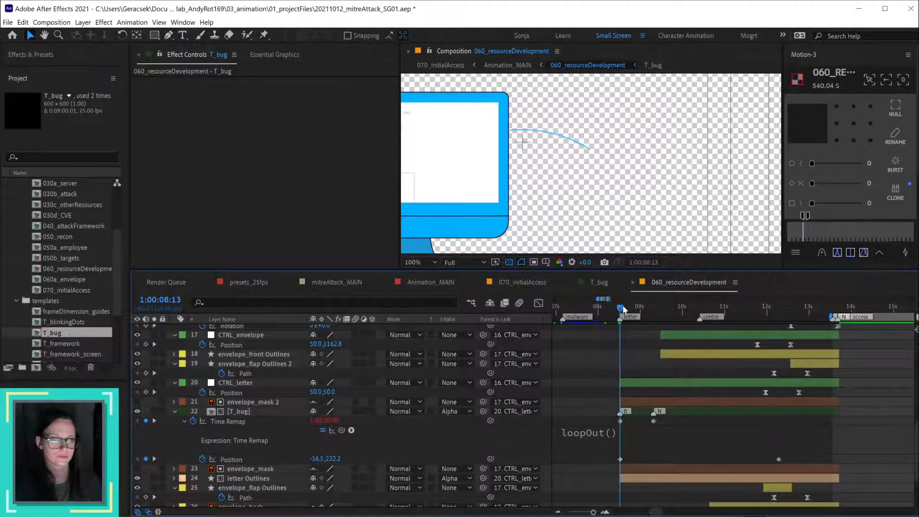
Step: Try moving T_bug's second Time Remap keyframe ten frames later, checking the crawl from the letter marker
drag(623, 309, 729, 309)
click(653, 421)
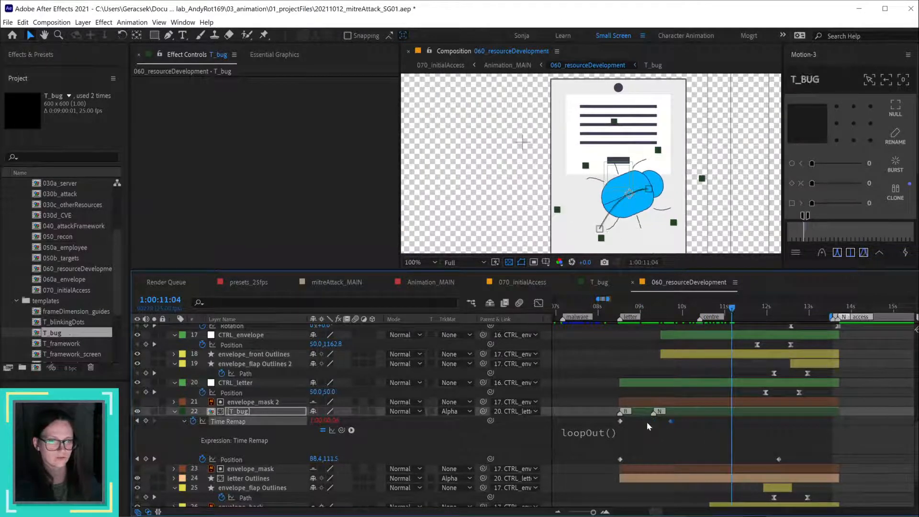
click(627, 310)
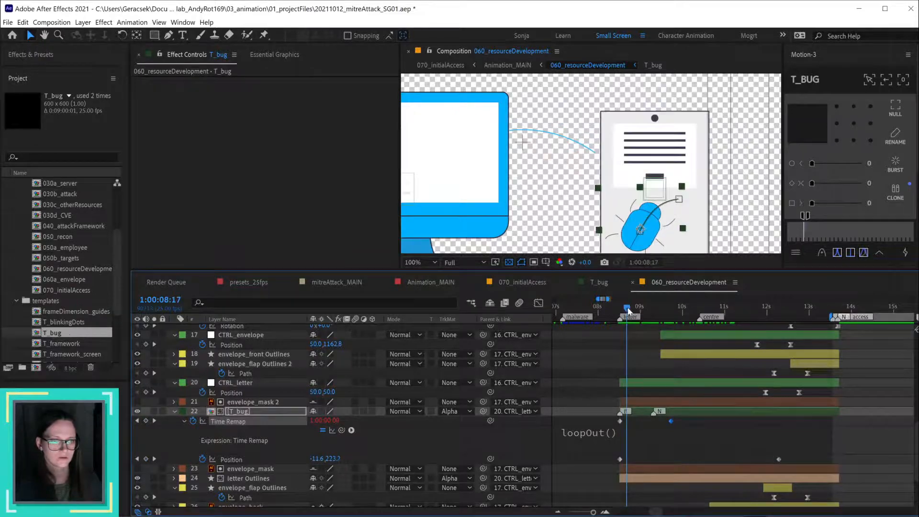
mouse_move(628, 311)
mouse_down()
mouse_move(750, 320)
mouse_move(620, 324)
mouse_up()
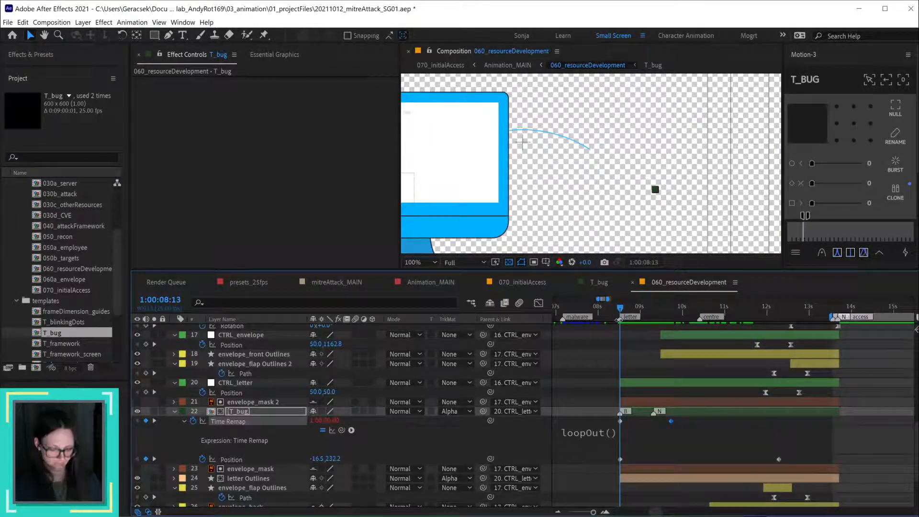
Step: End the work area at 1:00:12:07 and preview T_bug's crawl in 060_resourceDevelopment with the whole composition enlarged
drag(790, 310, 779, 312)
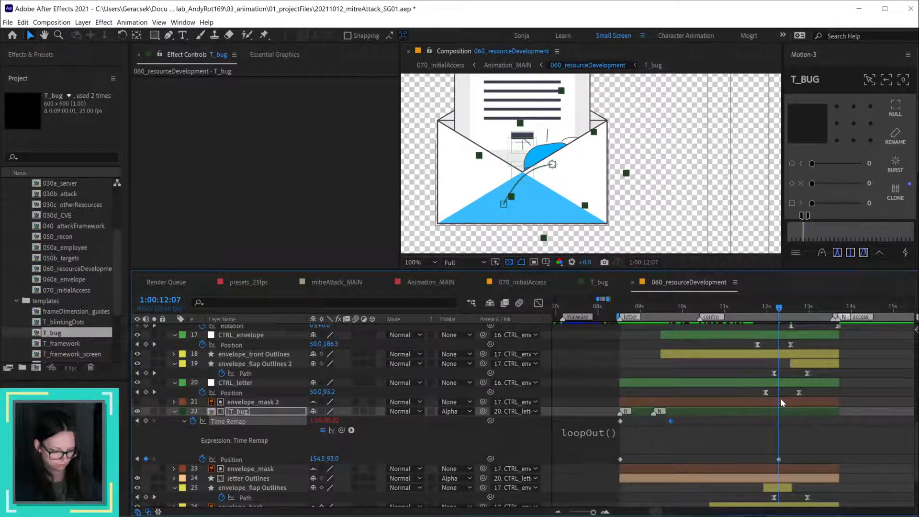
key(n)
key(shift+Escape)
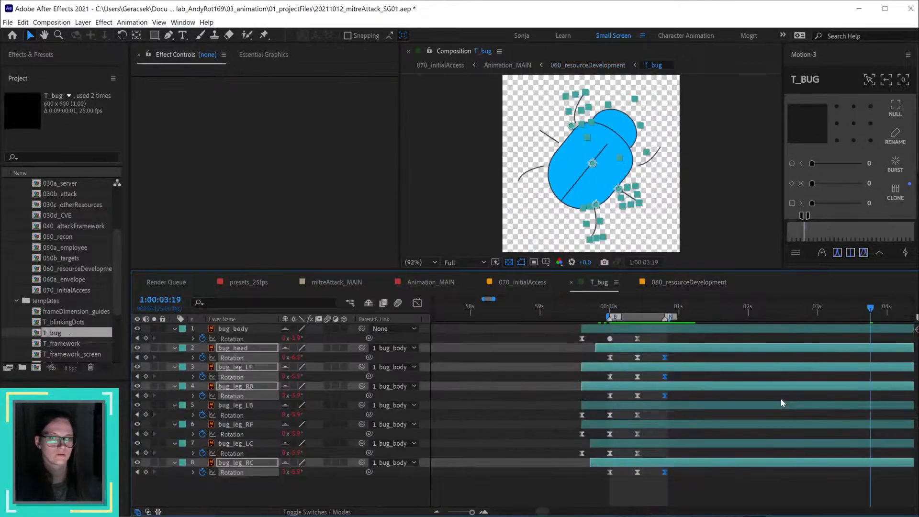
click(536, 280)
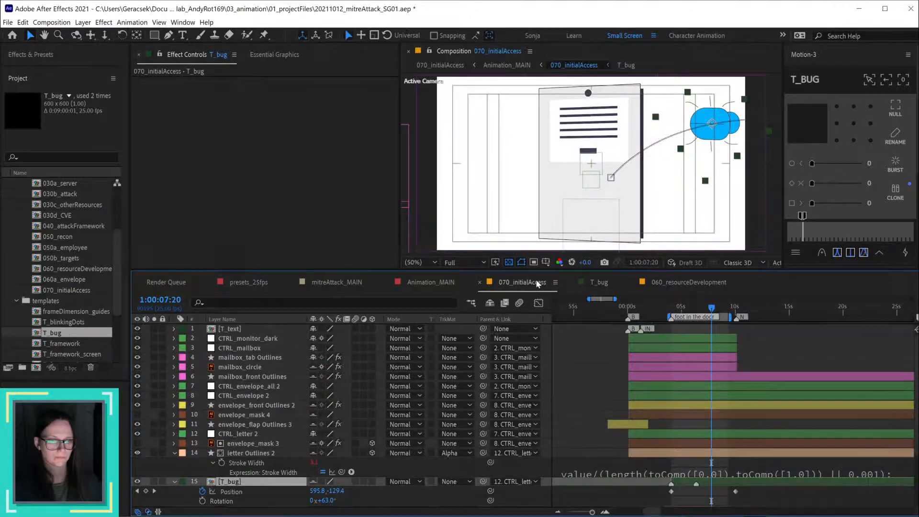
click(673, 286)
key(space)
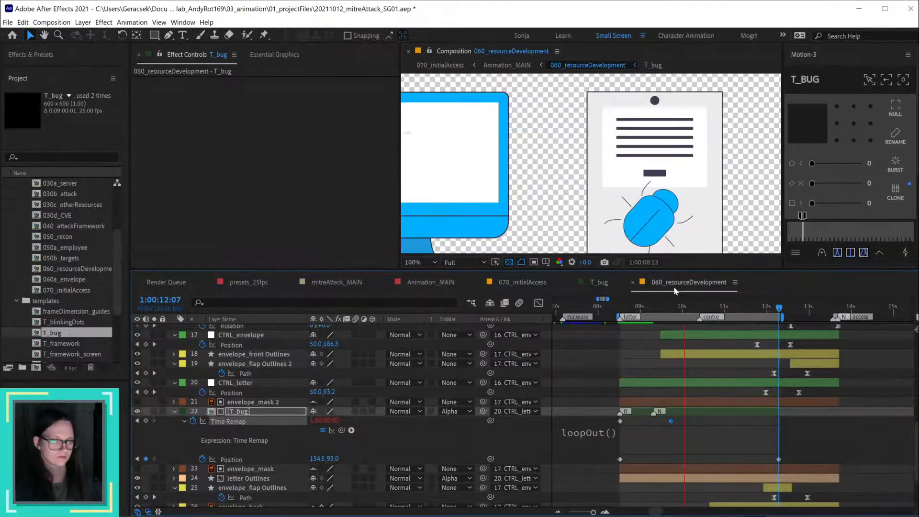
key(shift+slash)
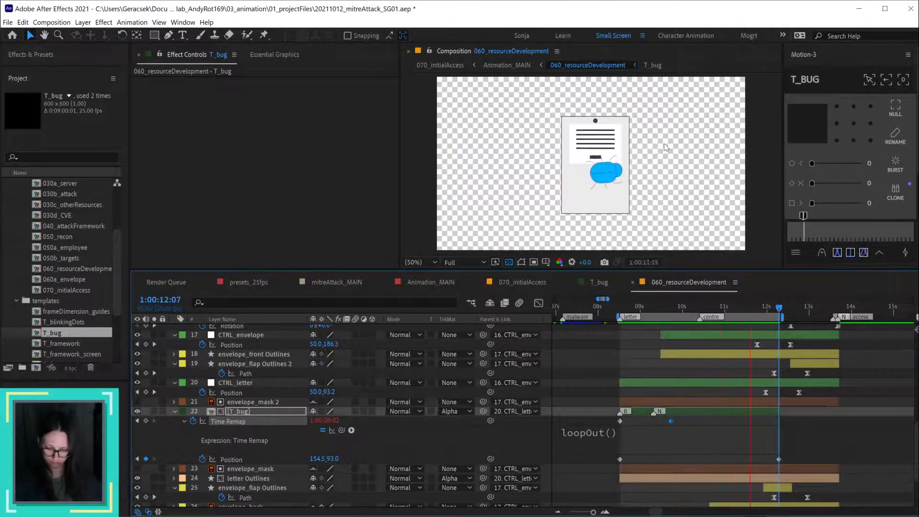
key(grave)
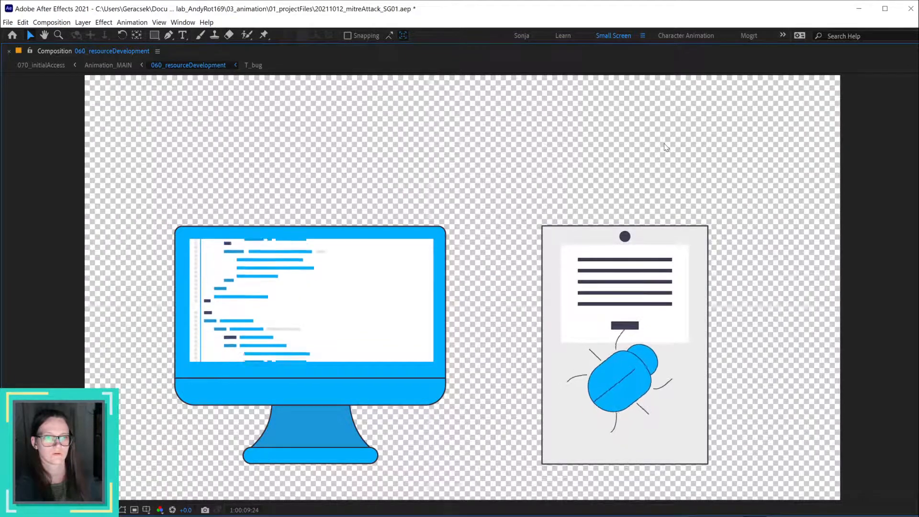
key(space)
key(grave)
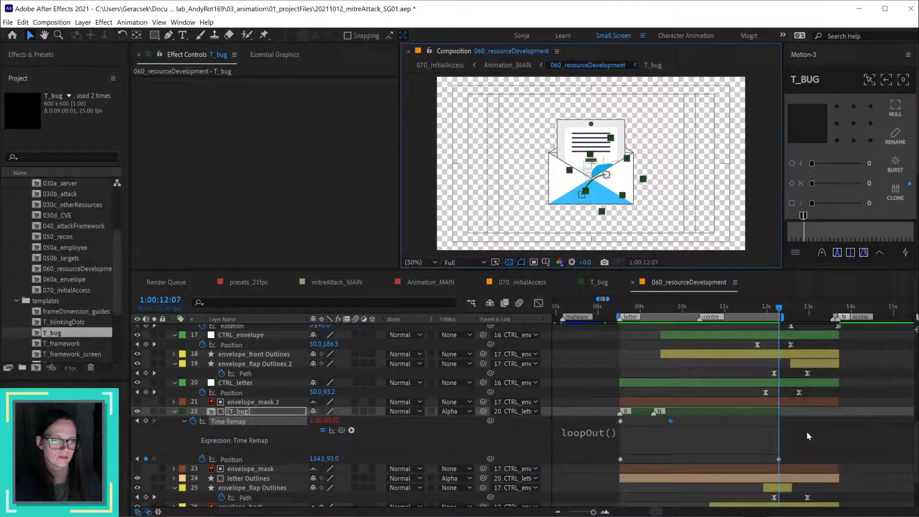
Step: Move T_bug's last Position keyframe to 1:00:12:14 and raise the motion path's end point to 172.4, -43.4
click(780, 411)
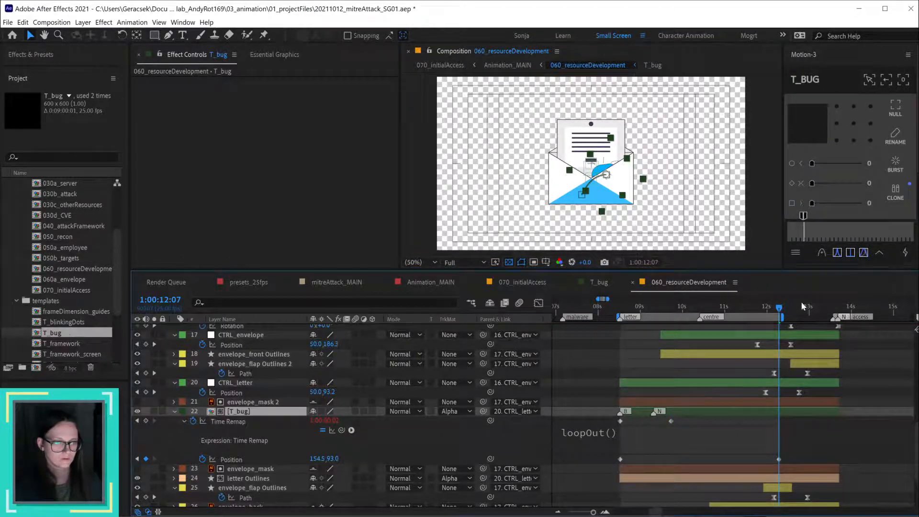
drag(779, 308, 838, 317)
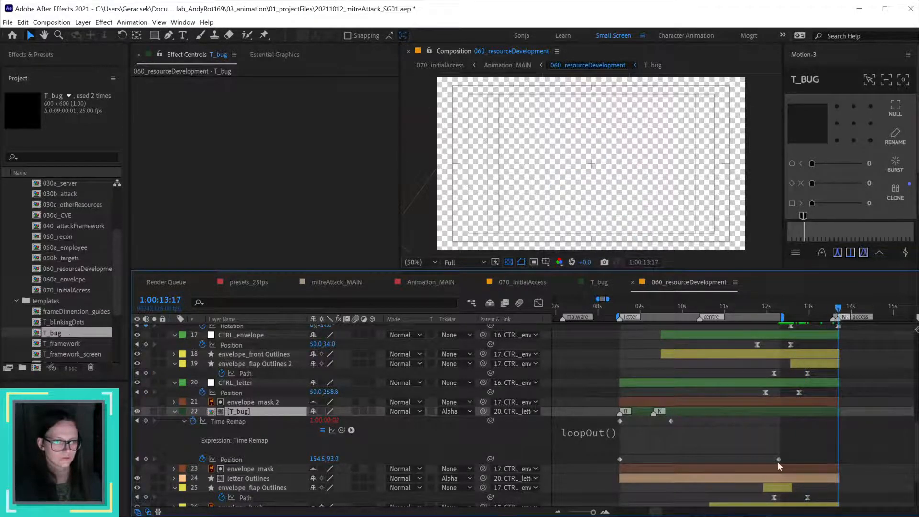
drag(779, 460, 797, 460)
drag(776, 304, 793, 305)
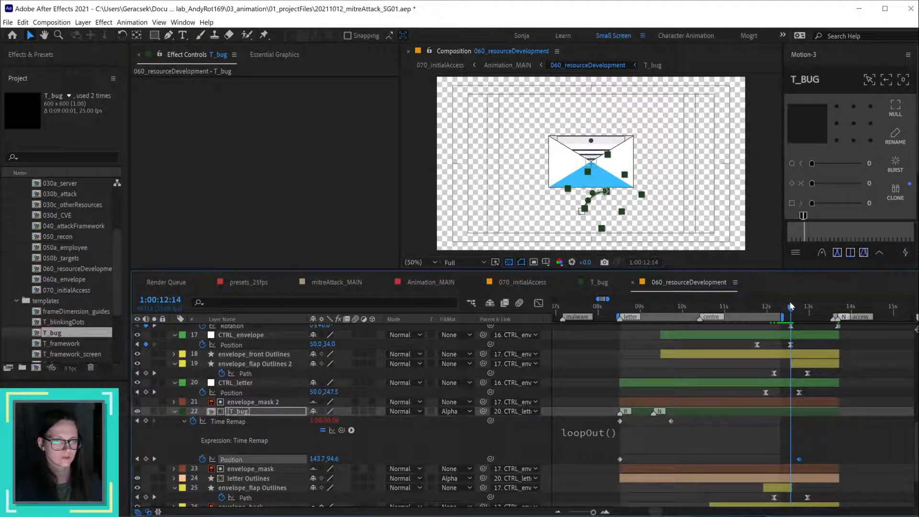
drag(799, 460, 790, 459)
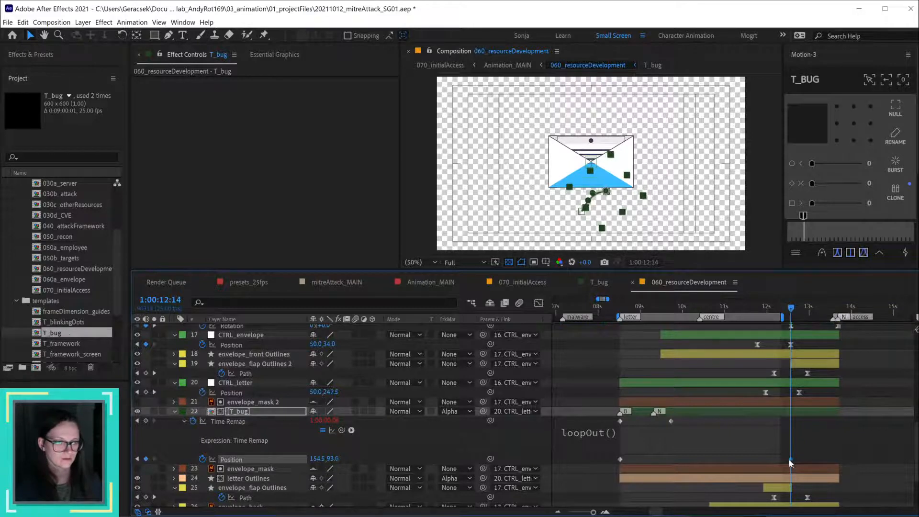
drag(607, 193, 609, 172)
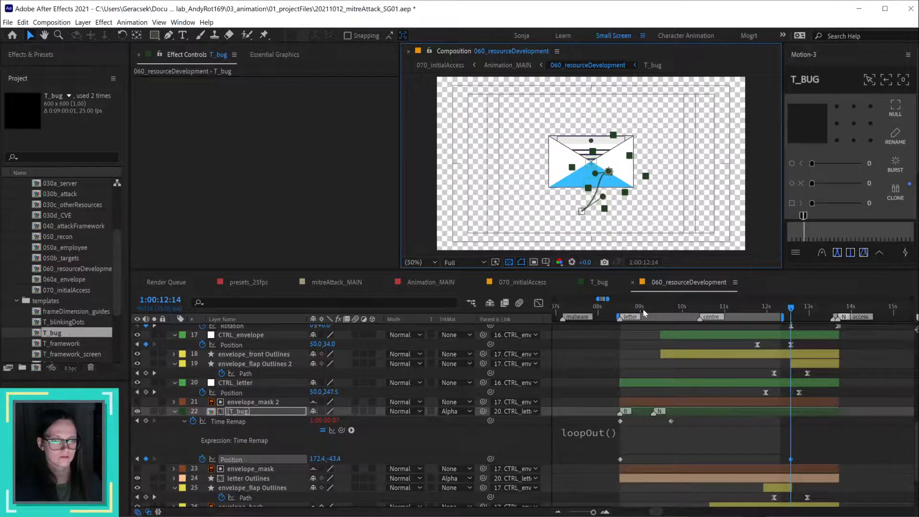
Step: Check the crawl into the envelope, shift T_bug's path end point to 141.1, -43.4 and reshape its curve handles
drag(620, 309, 726, 309)
drag(733, 309, 772, 315)
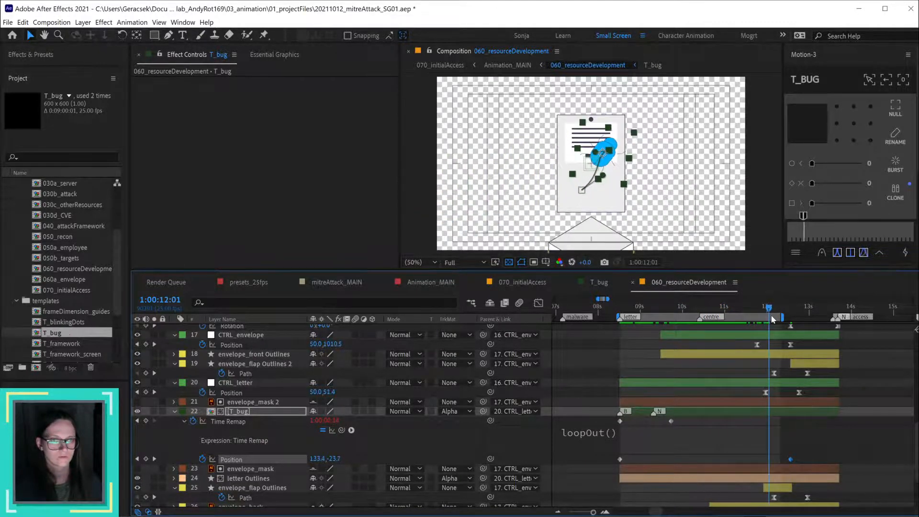
click(607, 152)
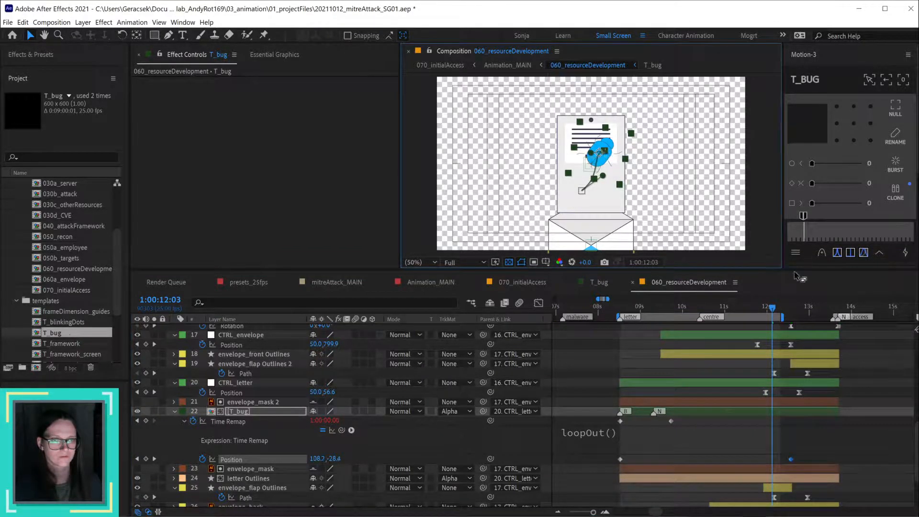
drag(774, 308, 786, 309)
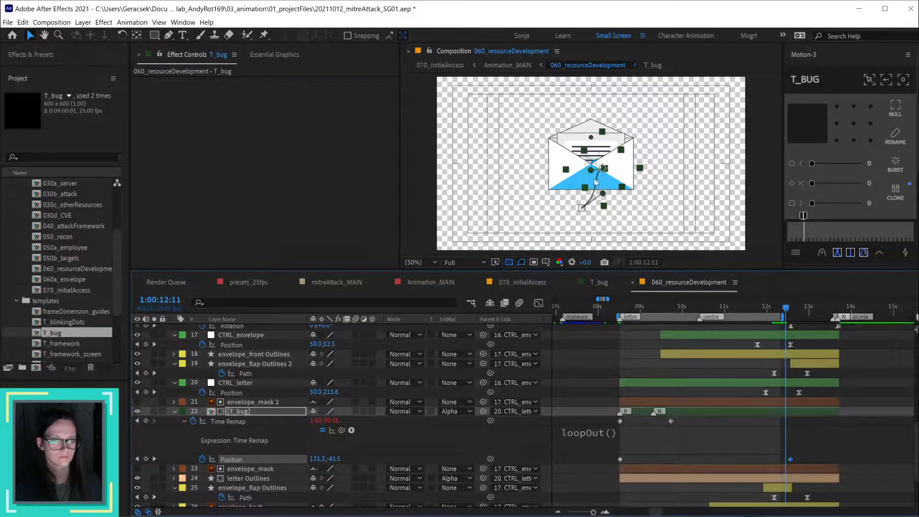
drag(595, 181, 593, 180)
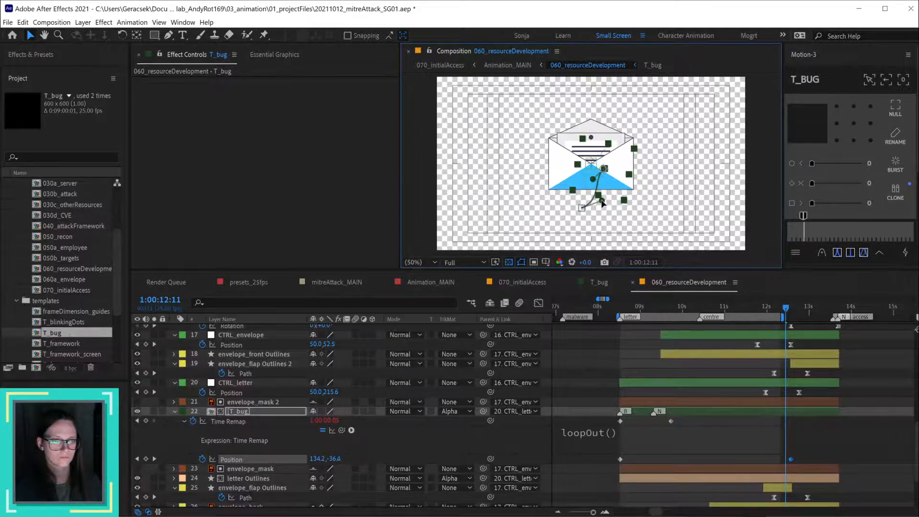
Step: Move T_bug's last Position keyframe to 1:00:12:24, end the work area there, and preview the crawl
drag(786, 309, 808, 307)
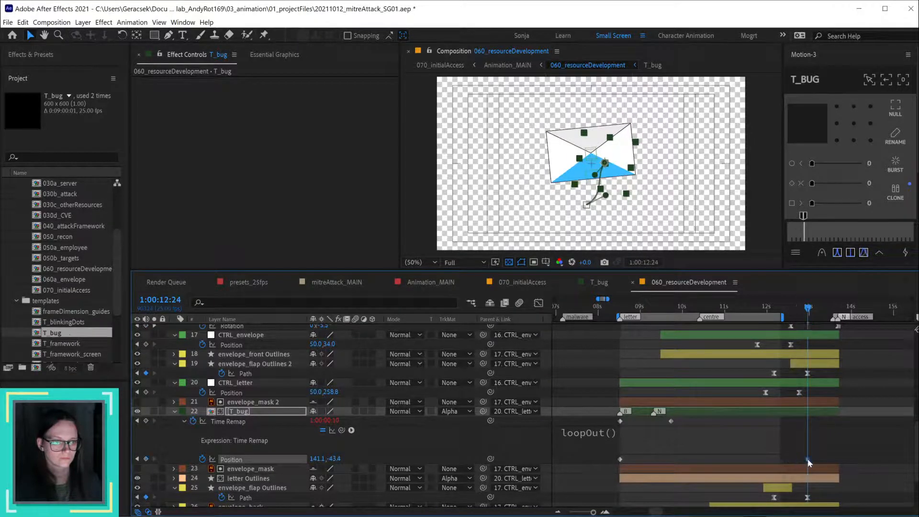
key(space)
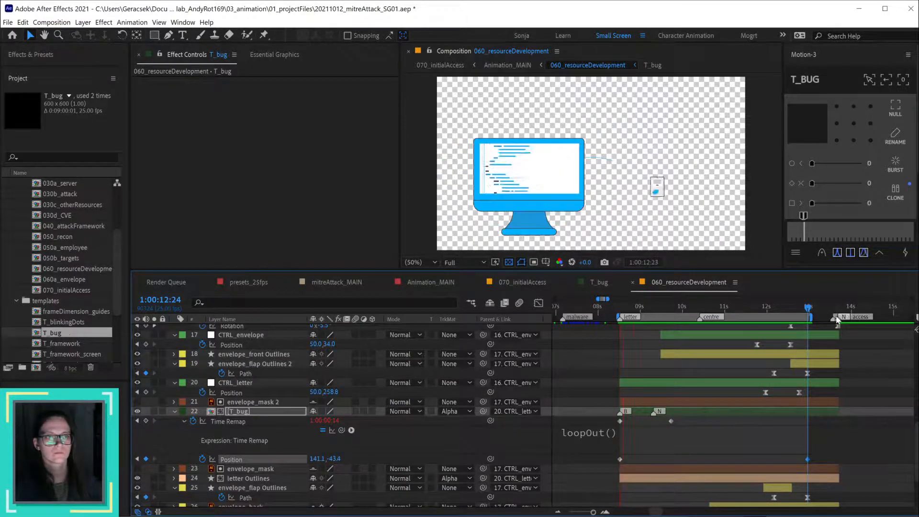
key(space)
Step: Try moving T_bug's second Time Remap keyframe to 1:00:10:03, preview the slower cycle, and undo the keyframe's retiming
click(669, 422)
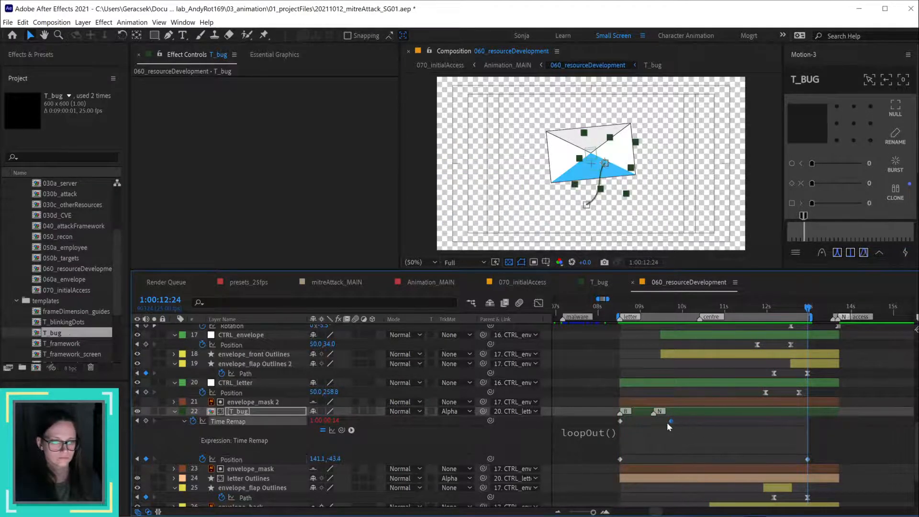
click(654, 307)
key(space)
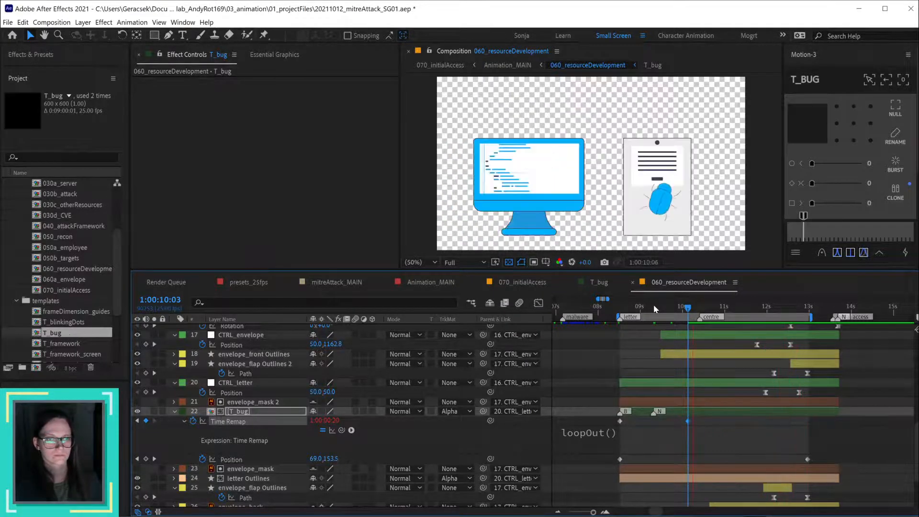
key(space)
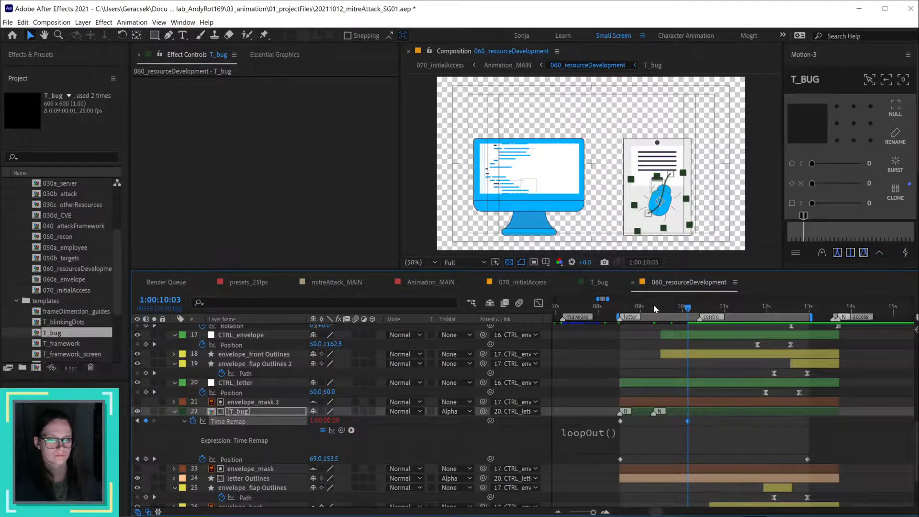
key(ctrl+z)
Step: Preview T_bug's crawl at the restored cycle timing, including with the composition enlarged
key(space)
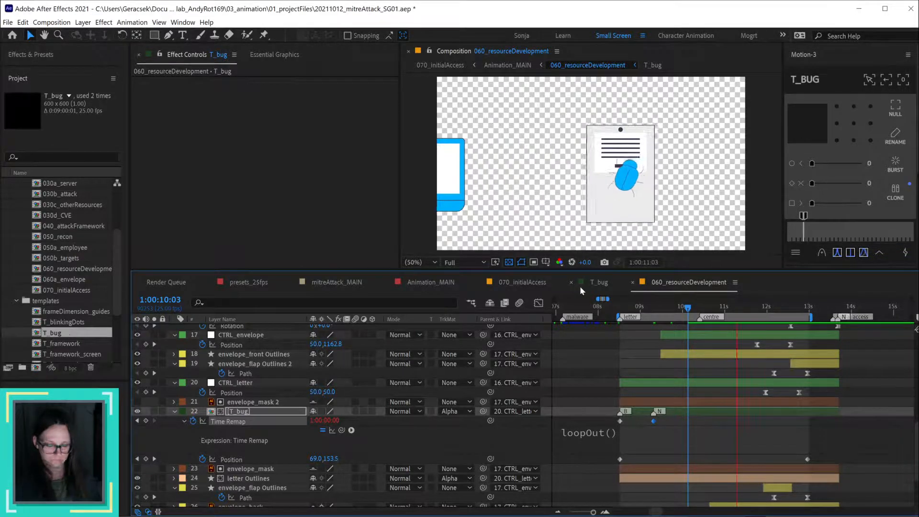
key(space)
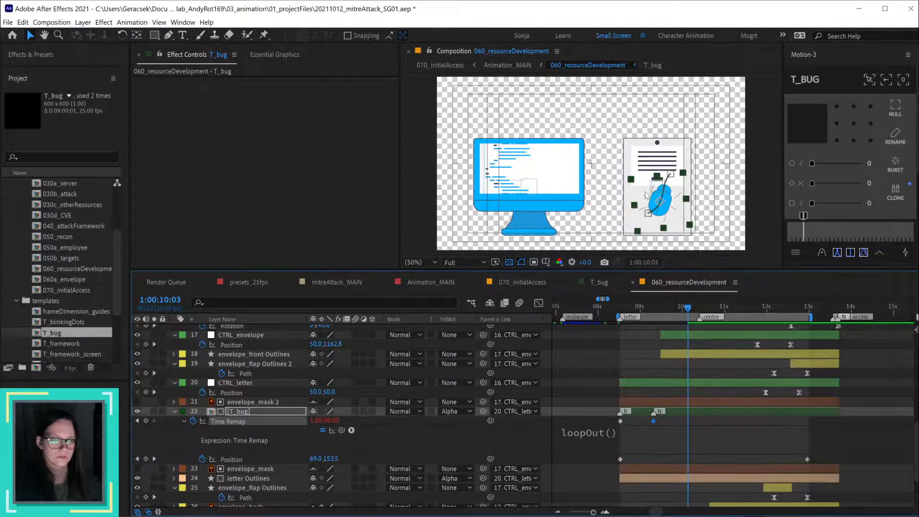
key(space)
key(grave)
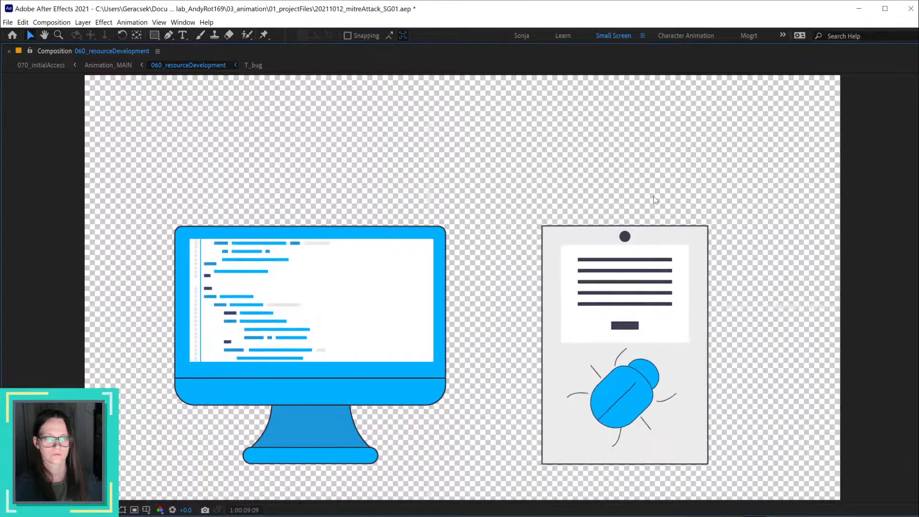
key(space)
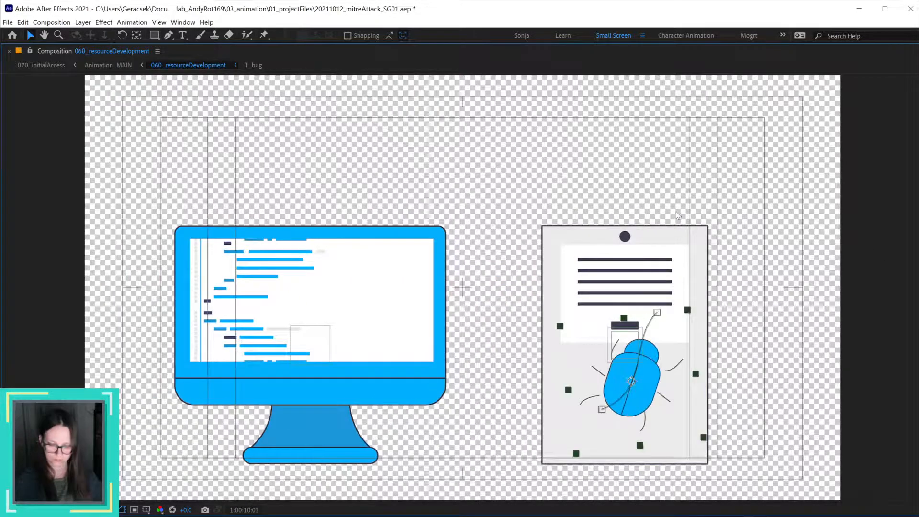
key(grave)
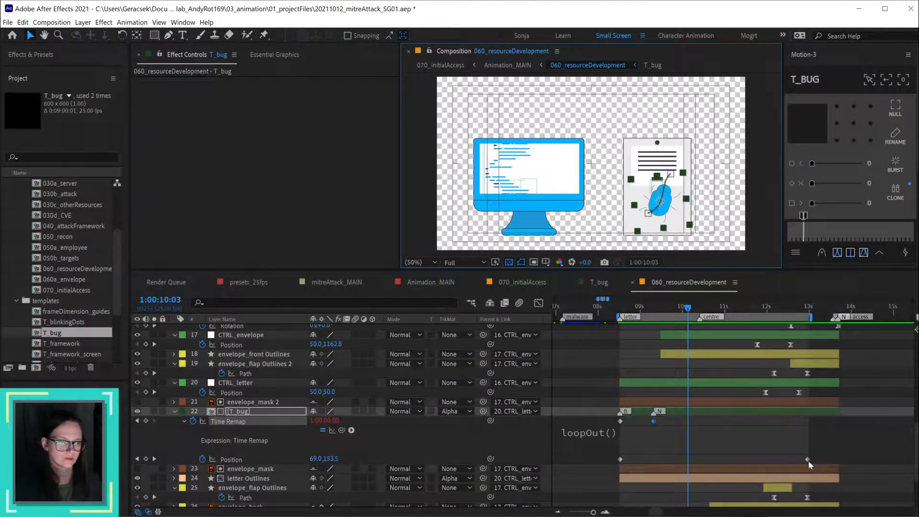
Step: Lower T_bug's path end point, move its second Time Remap keyframe to 1:00:10:03, and preview the crawl
drag(673, 175, 675, 189)
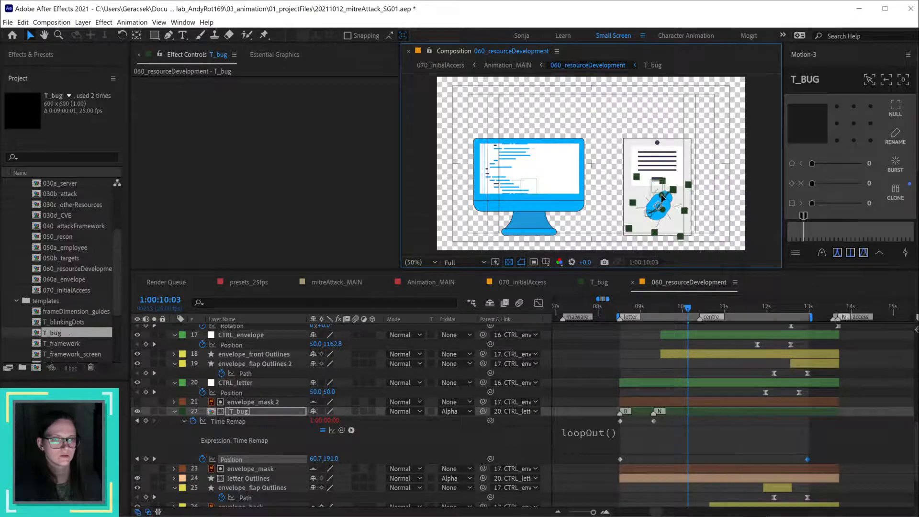
click(653, 421)
key(alt+shift+Right)
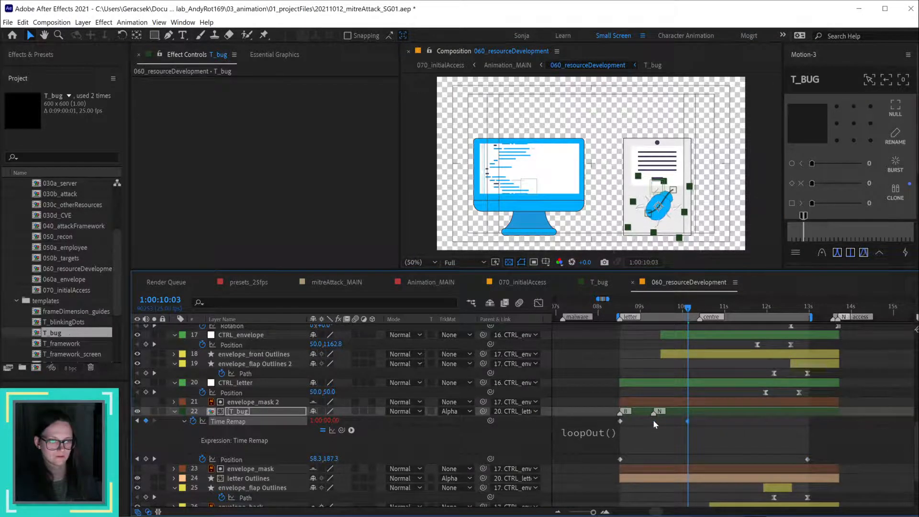
key(space)
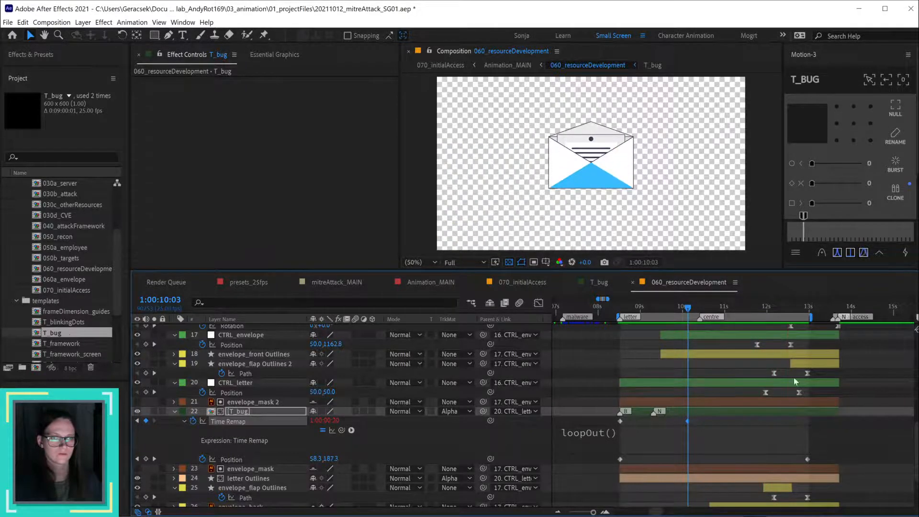
key(space)
Step: Shift T_bug's path end point slightly further down and to the right on the letter, and preview the crawl
scroll(672, 218, up, 2)
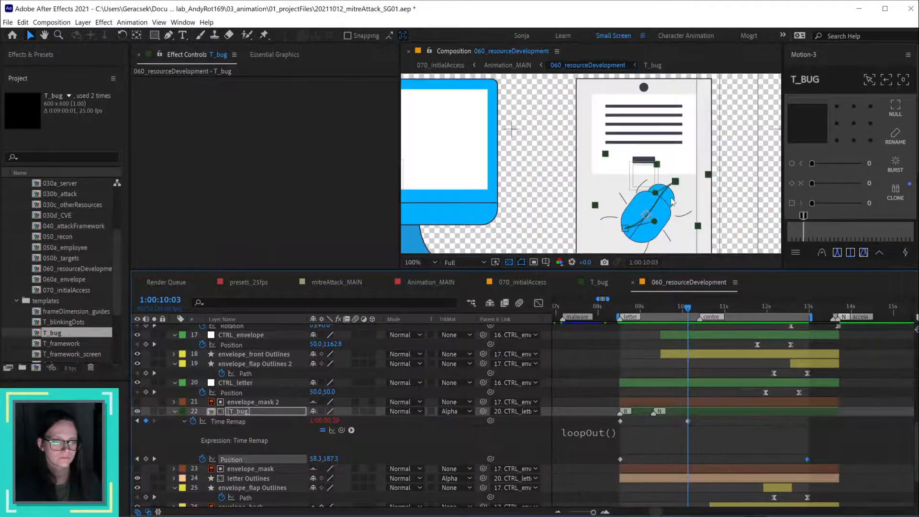
drag(674, 188, 682, 196)
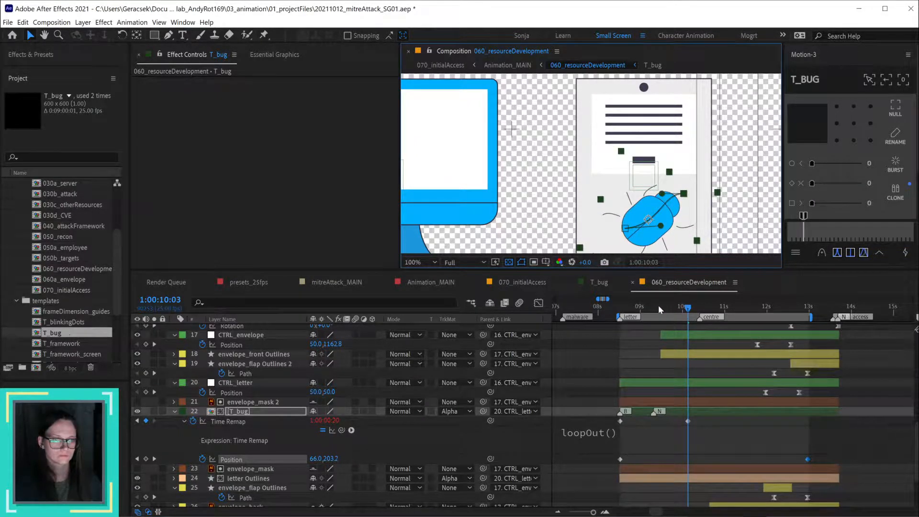
key(space)
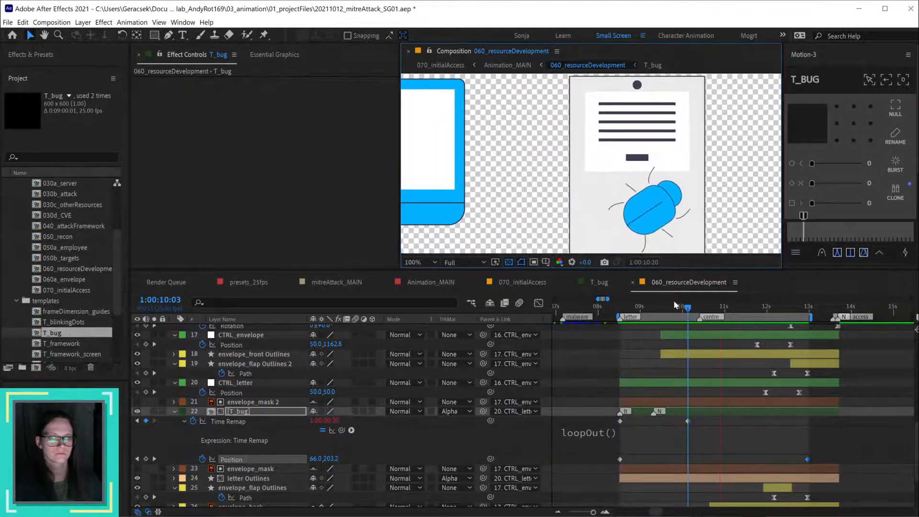
Step: Check the bug's rotation keyframes inside the T_bug composition, and preview the crawl again in 060_resourceDevelopment
key(space)
click(704, 411)
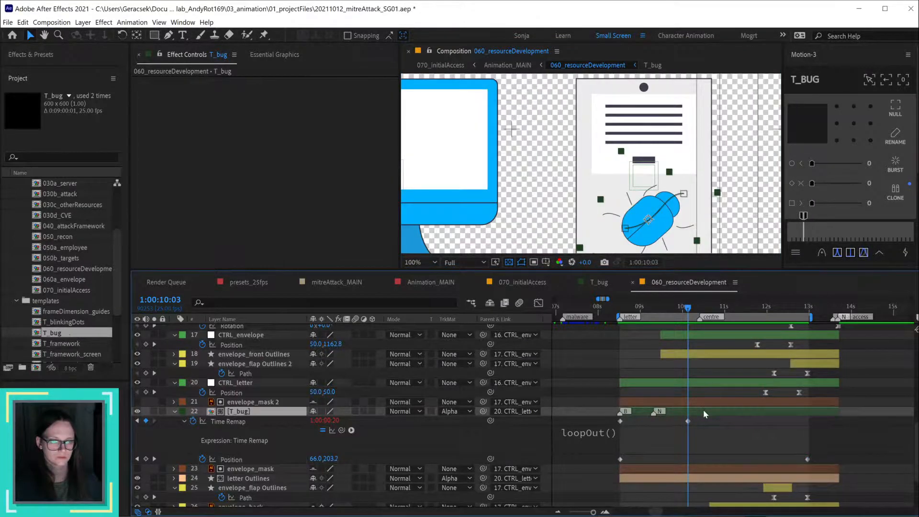
double_click(703, 410)
click(609, 339)
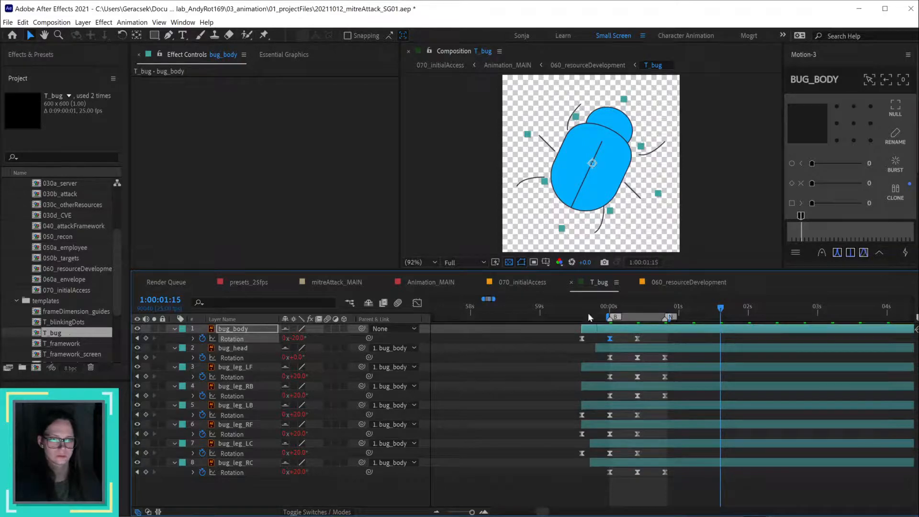
click(677, 283)
key(space)
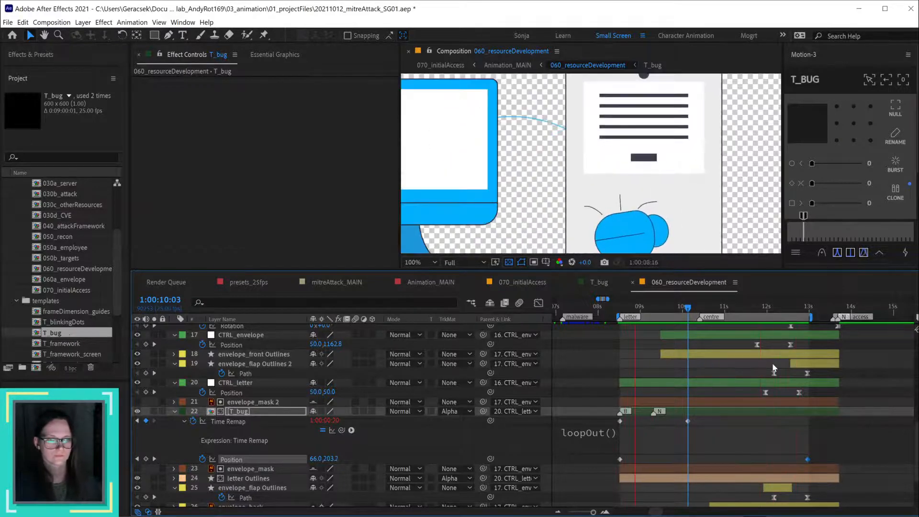
key(space)
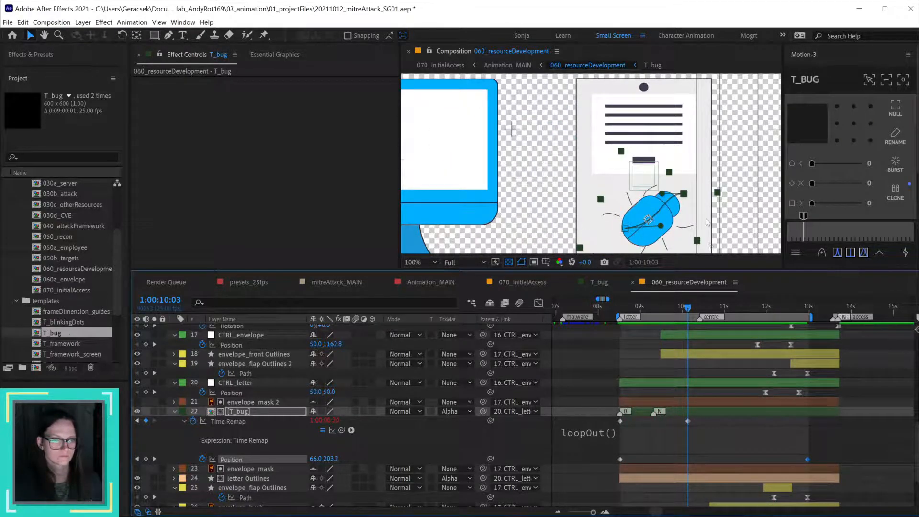
Step: Bend T_bug's motion path upward with its end handle, nudge its end point slightly to the left, and preview the crawl
drag(685, 200, 674, 217)
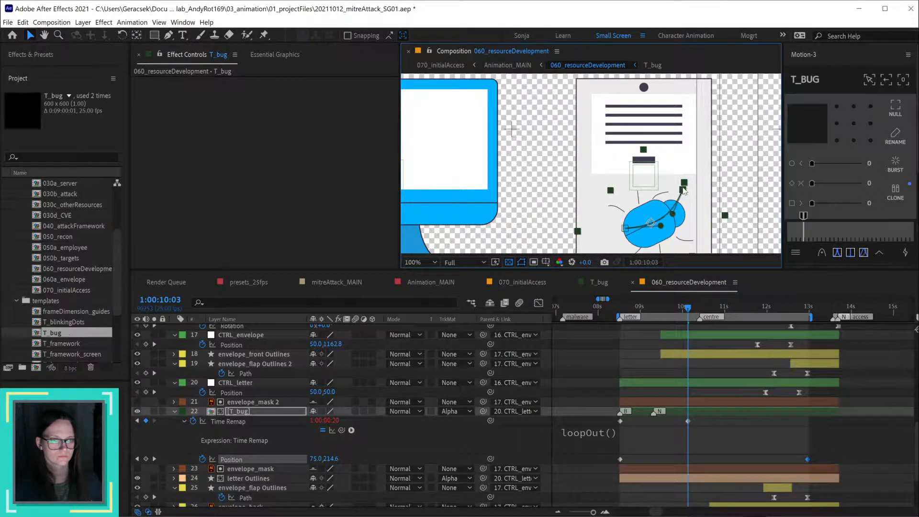
drag(680, 186, 677, 185)
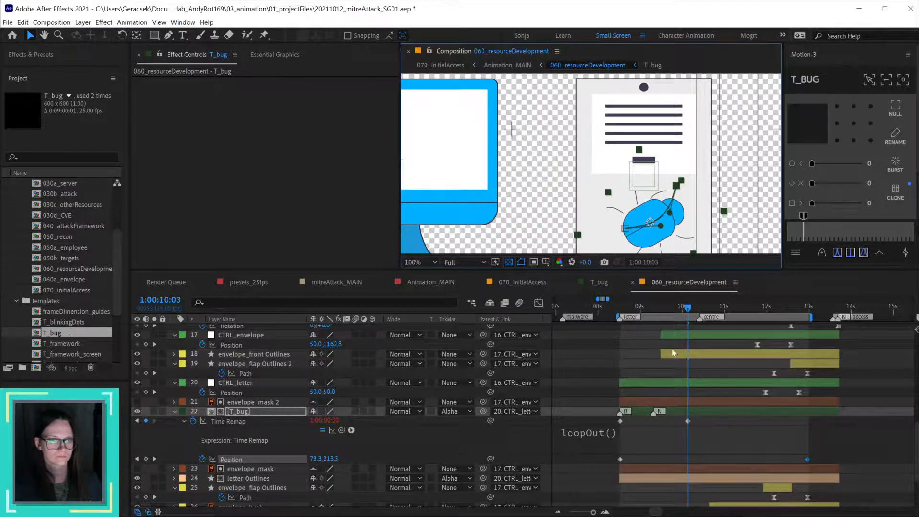
drag(630, 309, 752, 346)
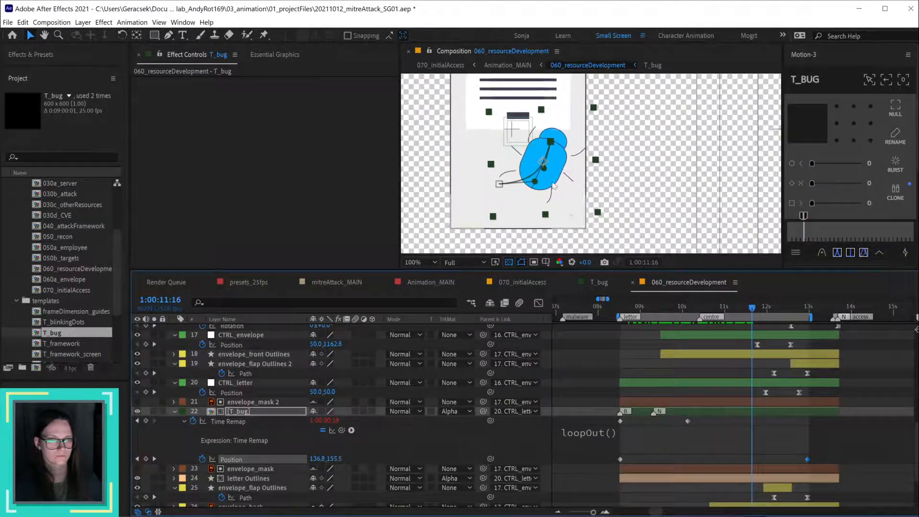
drag(551, 144, 547, 141)
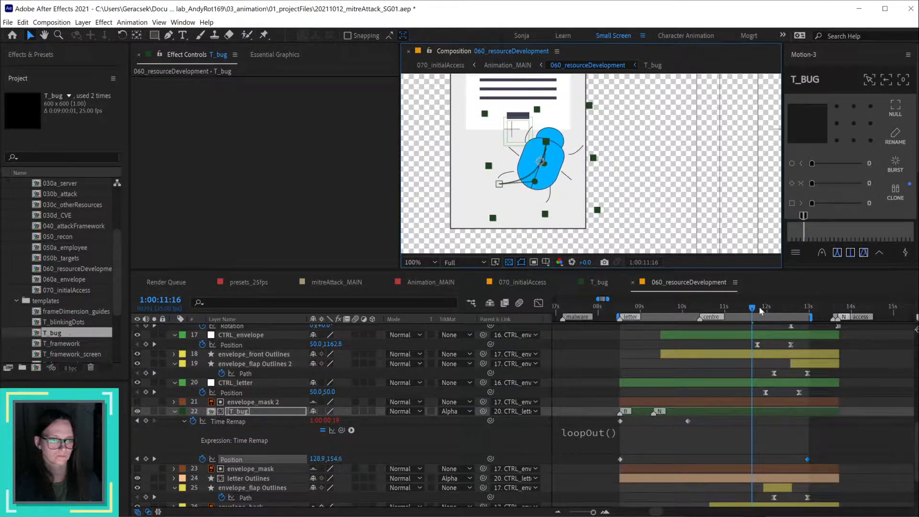
drag(755, 308, 623, 324)
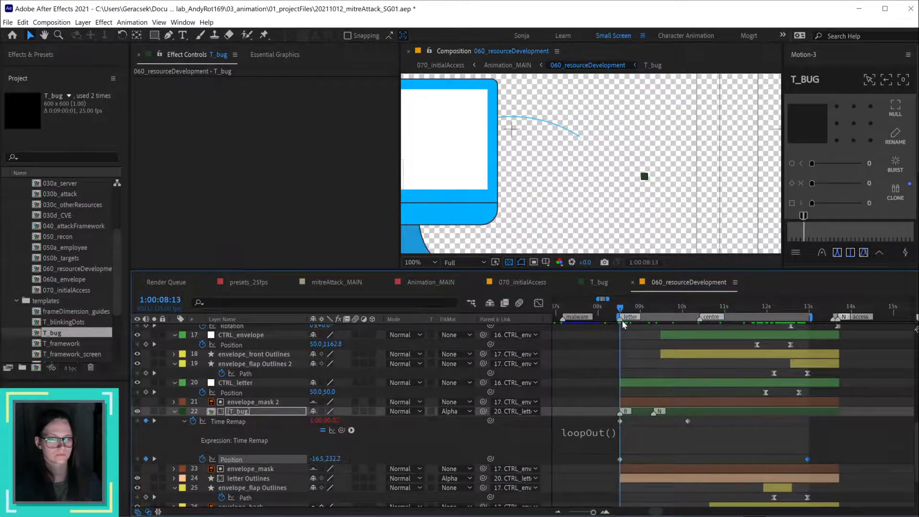
key(space)
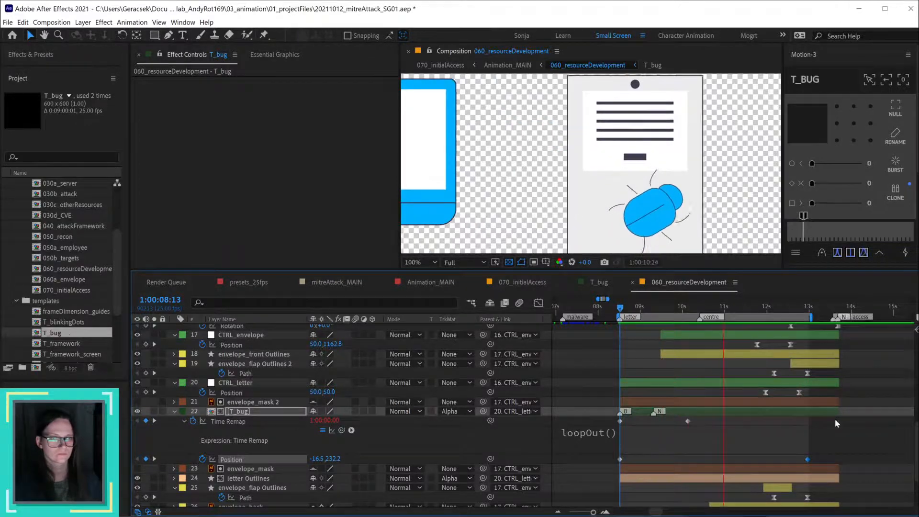
key(space)
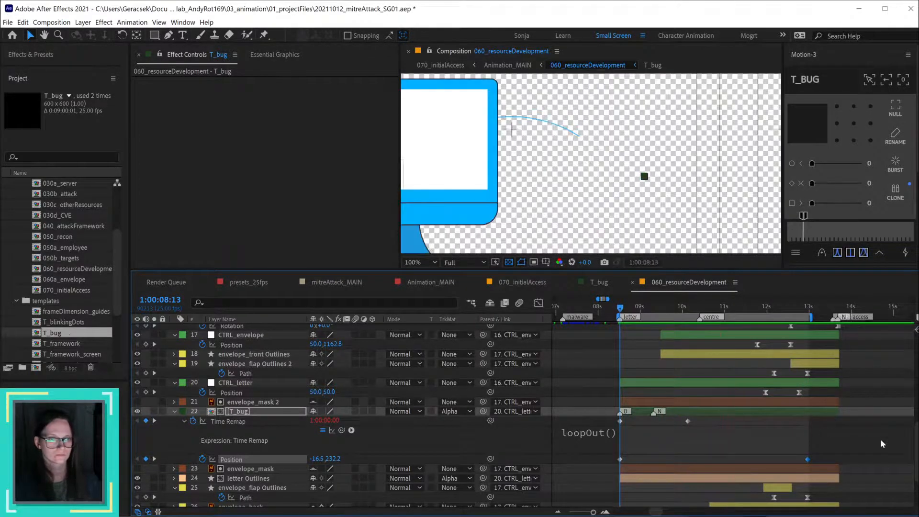
Step: At 1:00:11:21, move T_bug's path end point down and slightly left on the letter, and scrub through the motion
click(780, 314)
click(760, 308)
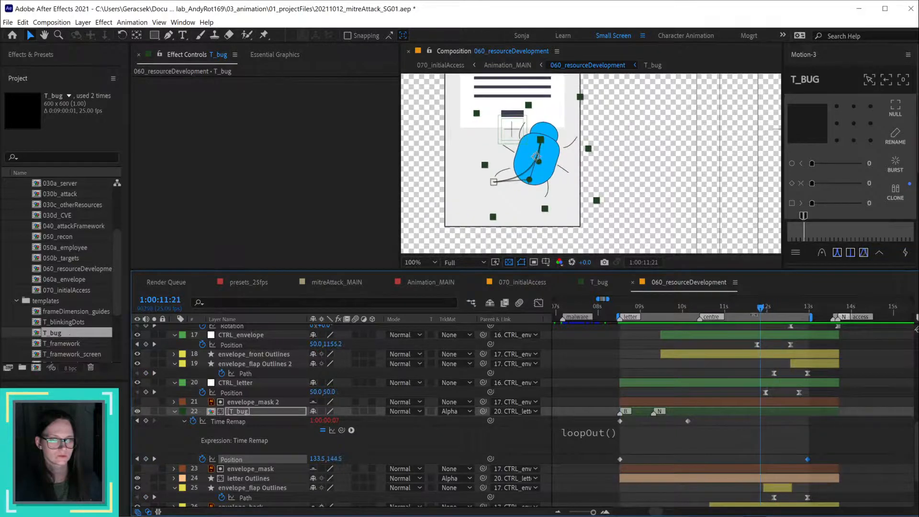
drag(543, 139, 533, 176)
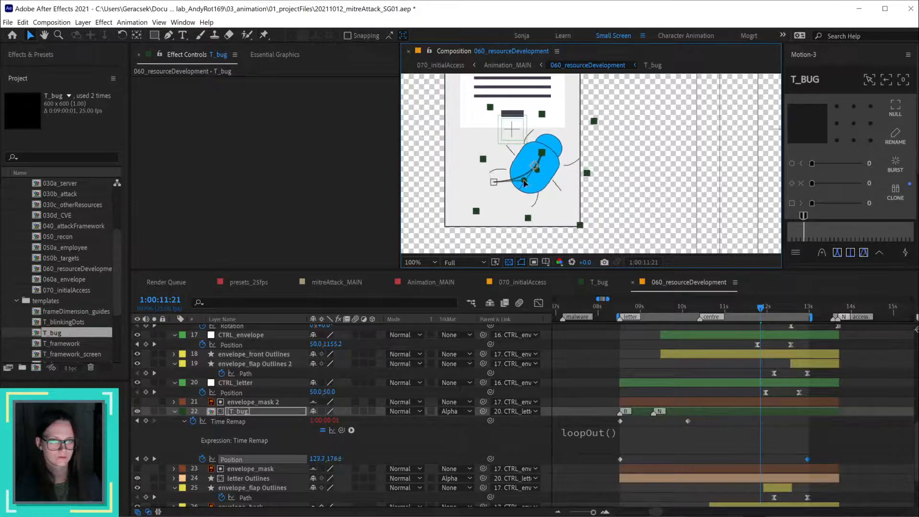
drag(537, 153, 536, 154)
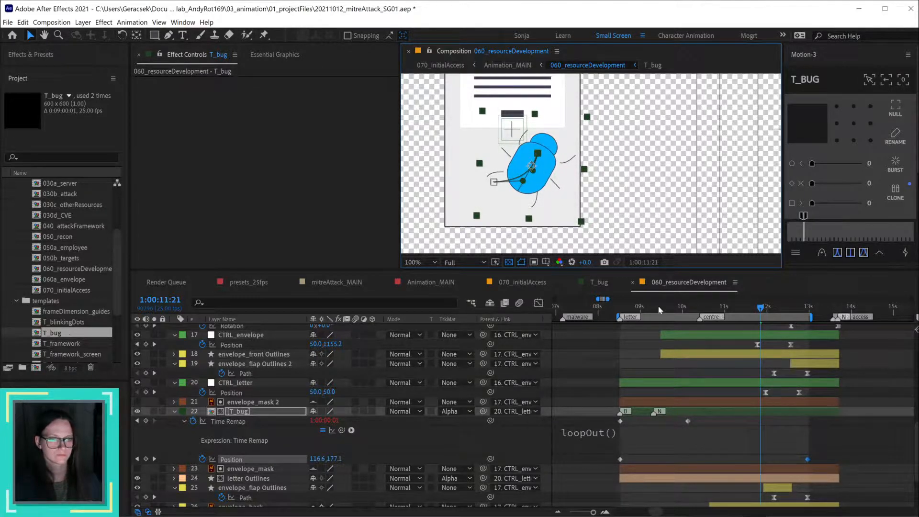
drag(659, 309, 784, 337)
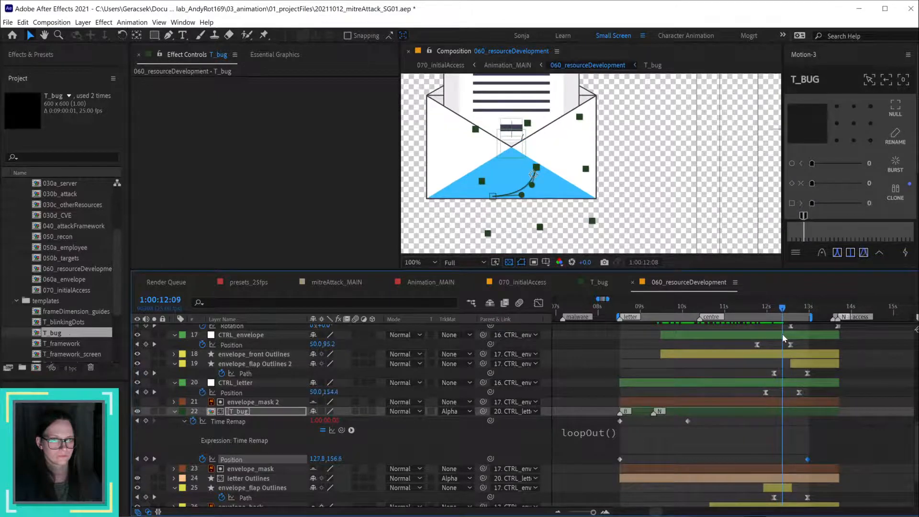
Step: Preview T_bug's crawl and the letter sliding into the envelope, including with the composition enlarged
key(space)
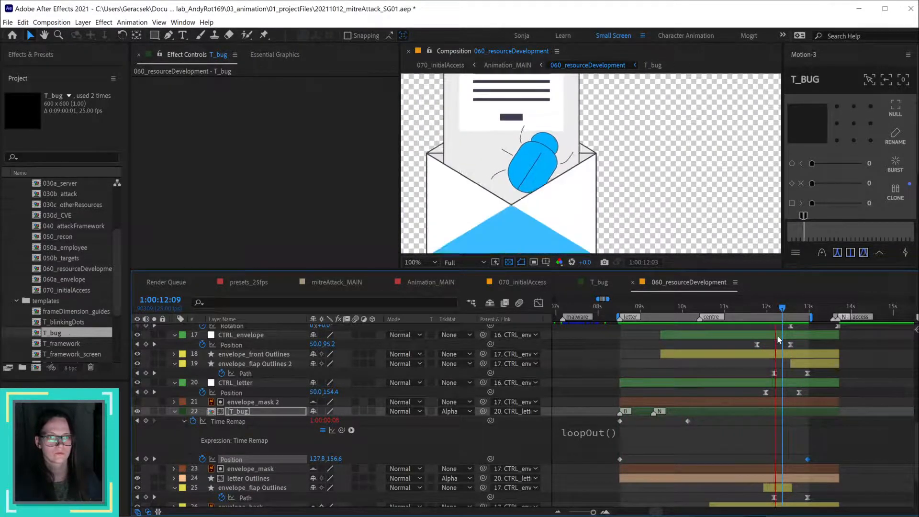
key(space)
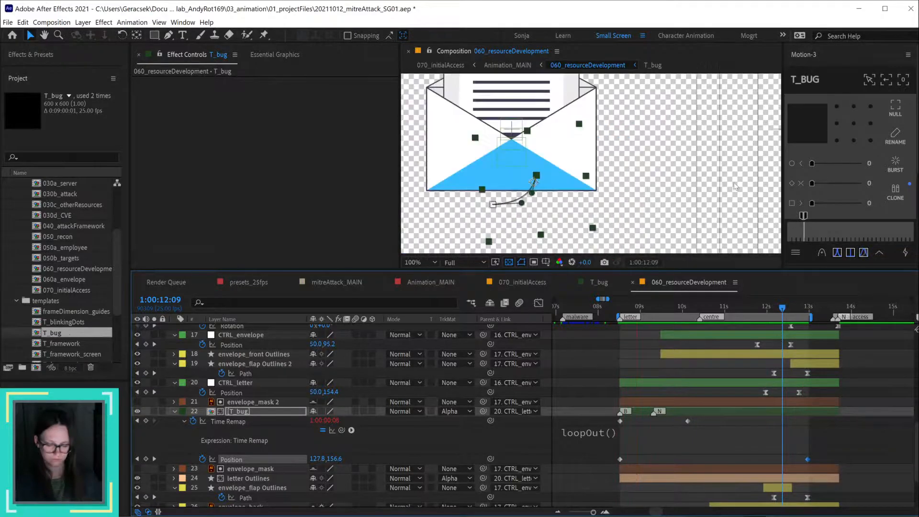
key(grave)
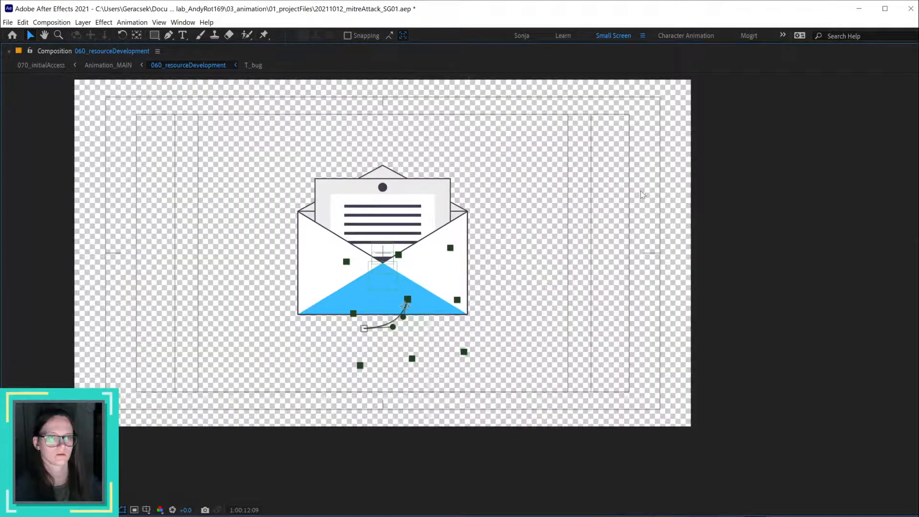
key(space)
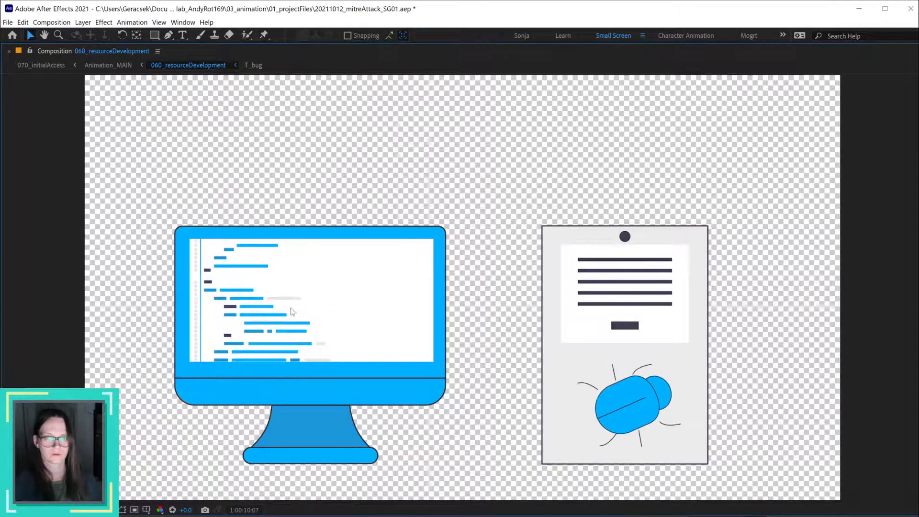
key(space)
key(grave)
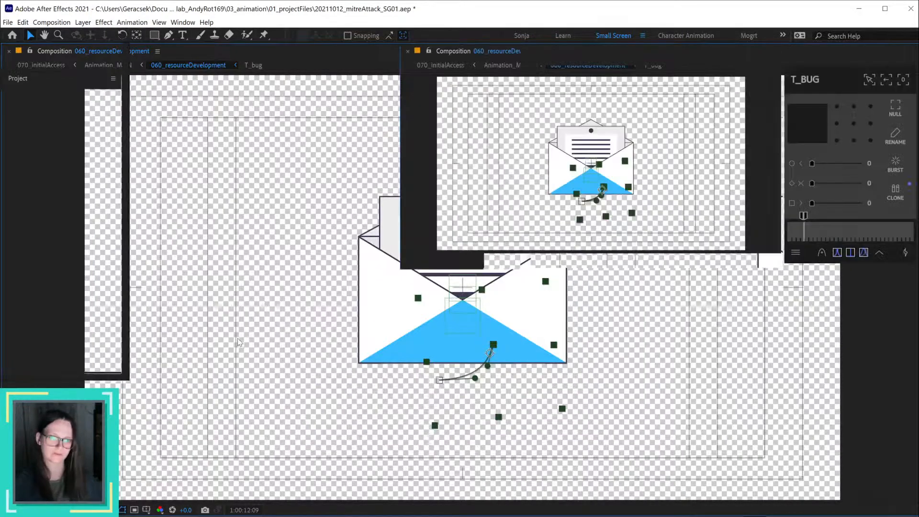
Step: Examine the monitor's layers around 1:00:06:14 to find the one that scrolls the on-screen code, monitor_code
click(639, 309)
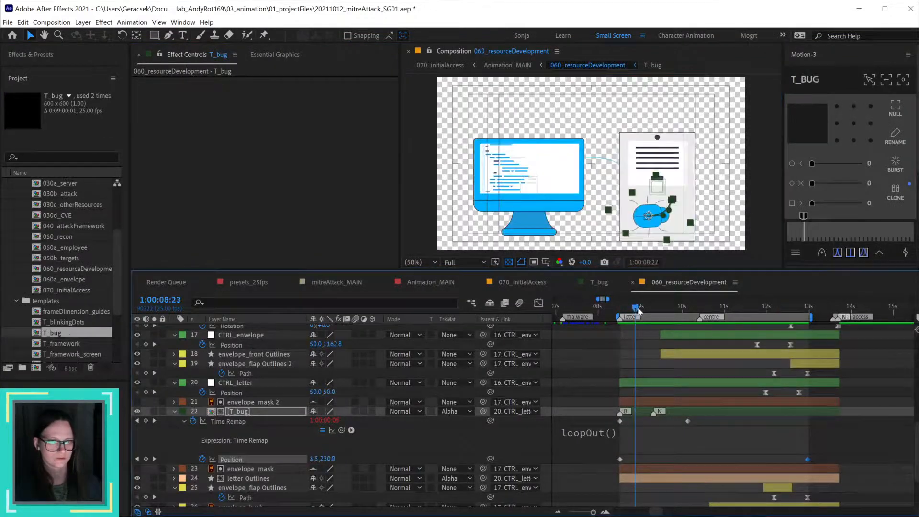
click(563, 187)
scroll(688, 367, up, 5)
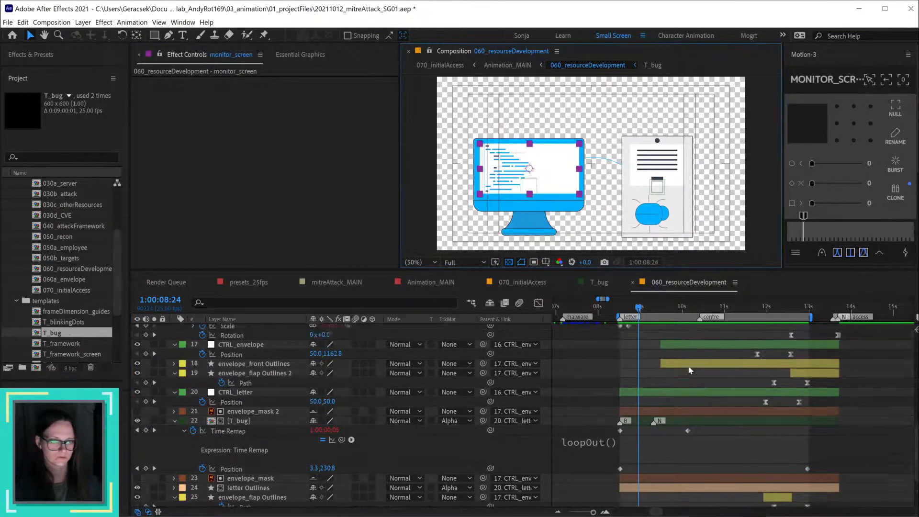
drag(624, 391, 789, 393)
drag(639, 312, 714, 308)
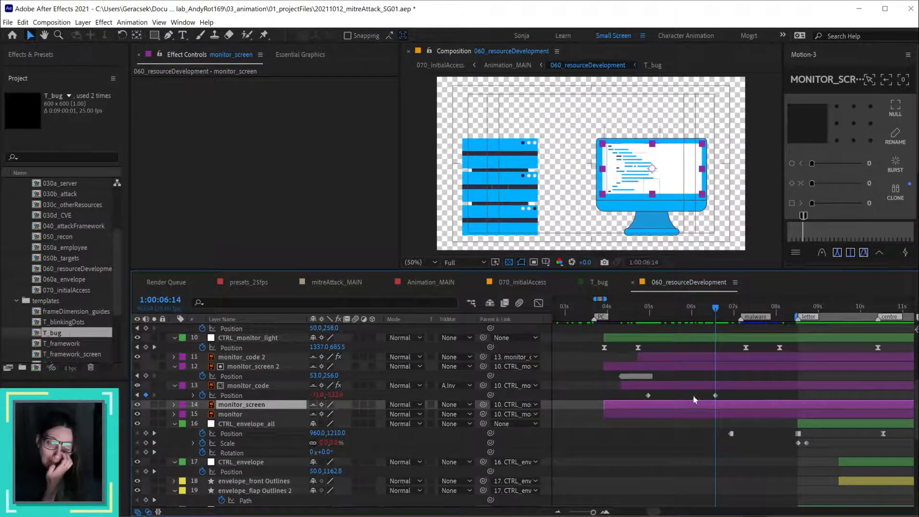
click(686, 357)
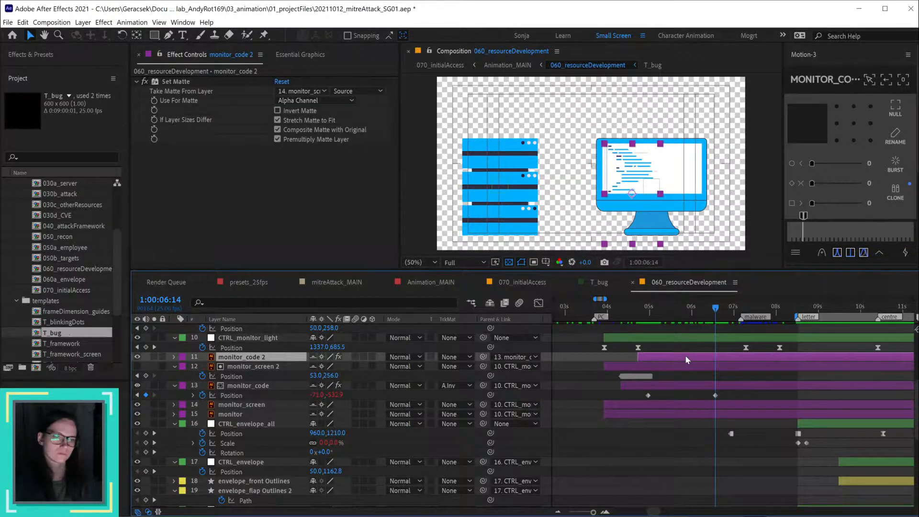
click(695, 415)
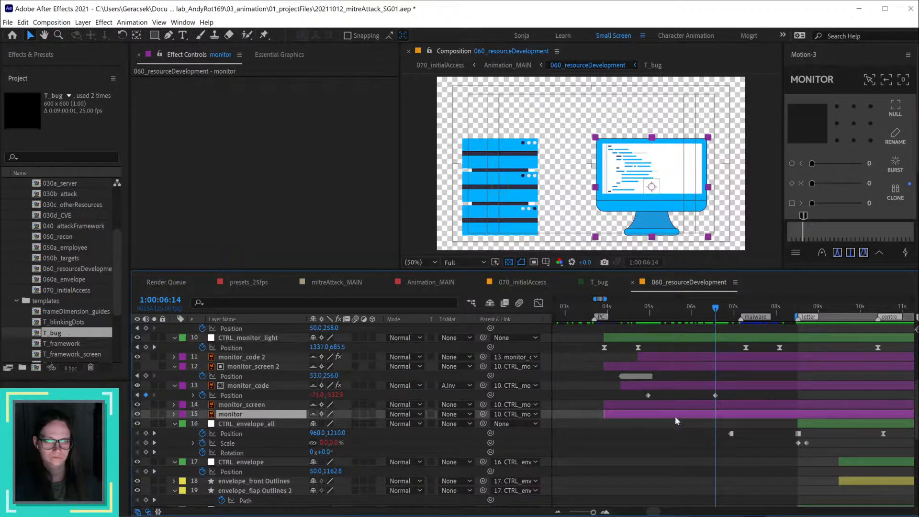
click(676, 387)
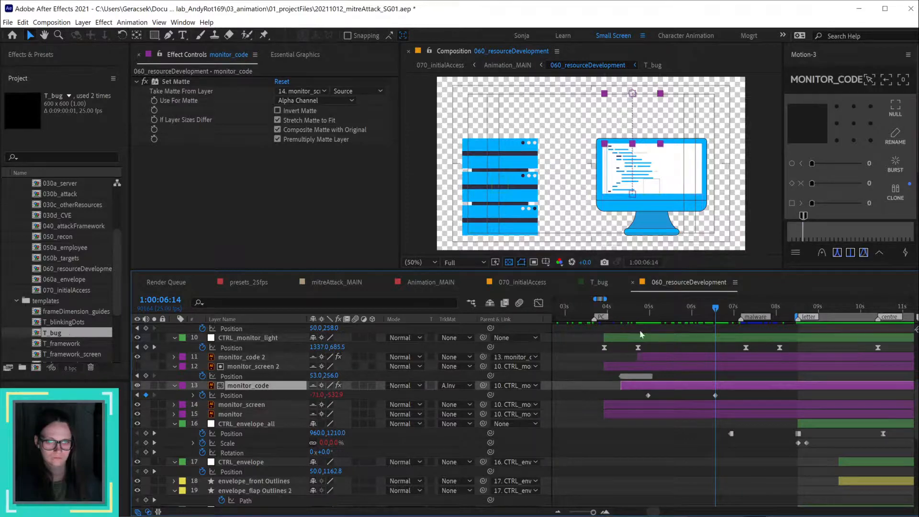
Step: Review the code scroll between its keyframes, and move monitor_code's second Position keyframe to shortly after the malware marker
drag(648, 313, 714, 311)
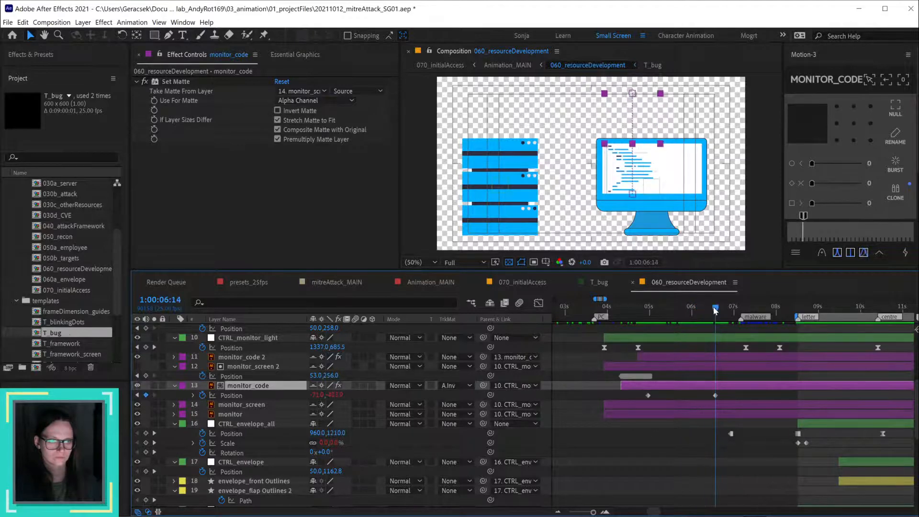
click(647, 316)
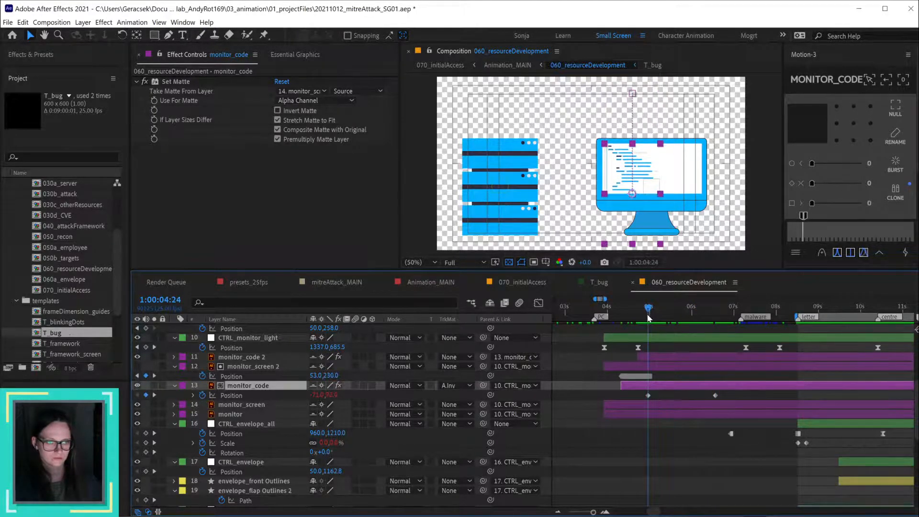
key(space)
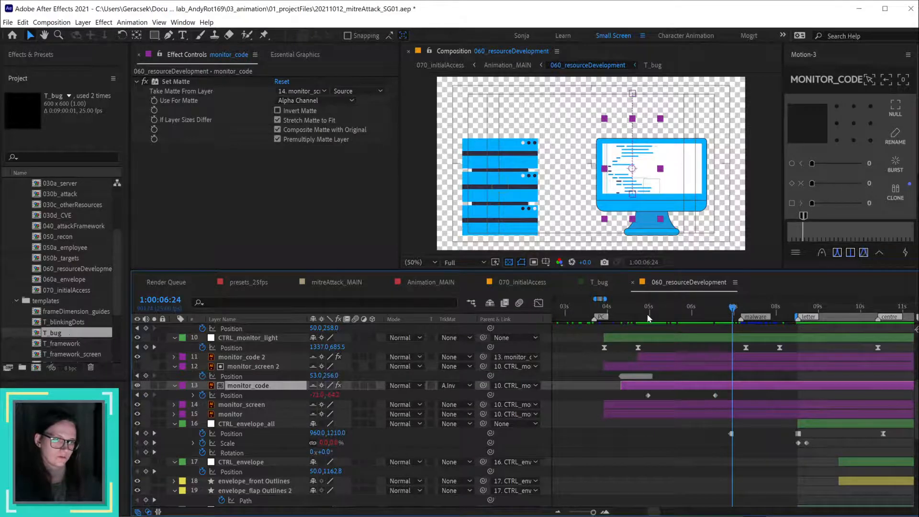
drag(715, 396, 749, 397)
Step: Compare monitor_screen 2's last Position keyframes near 1:00:05:00 with the start of monitor_code's scroll
click(633, 308)
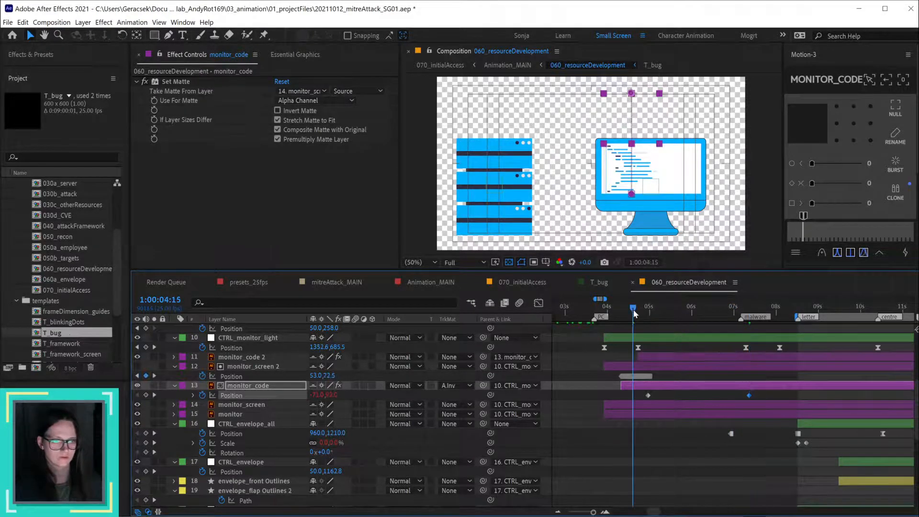
drag(634, 314, 638, 312)
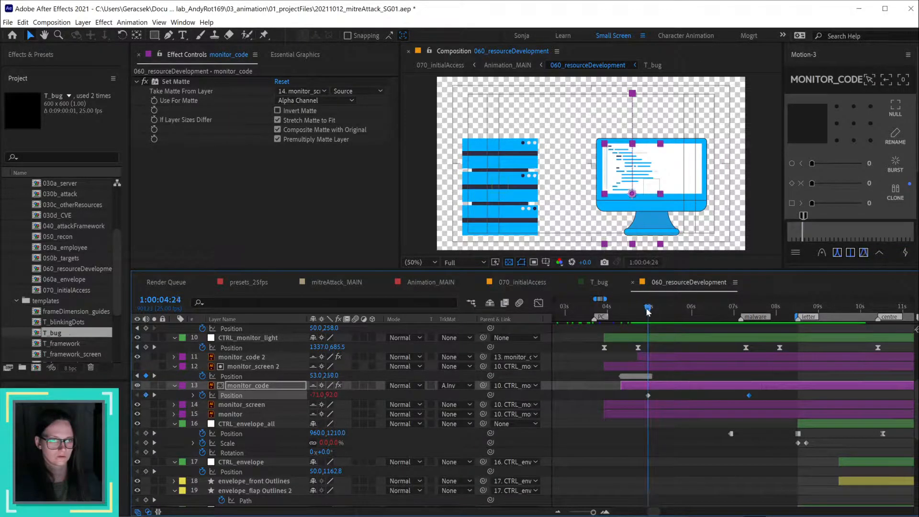
scroll(656, 382, up, 3)
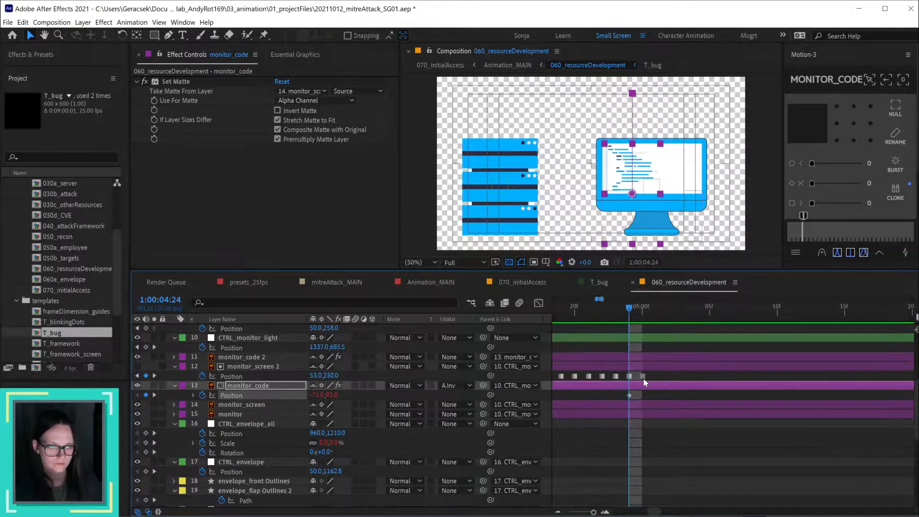
click(643, 377)
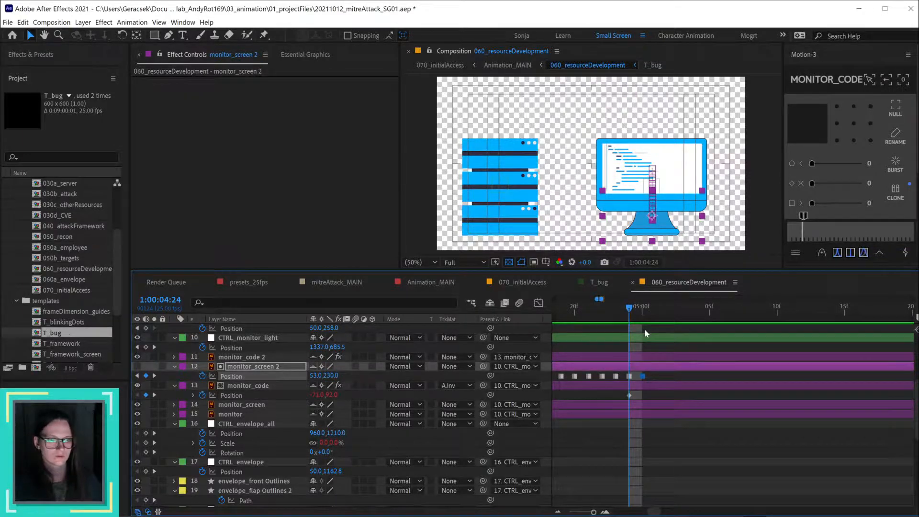
click(639, 309)
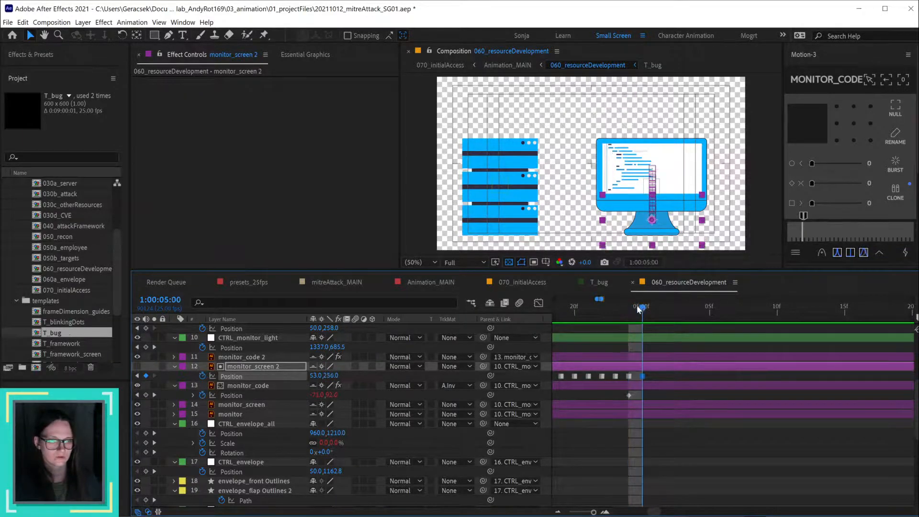
drag(647, 310, 633, 326)
scroll(650, 356, down, 2)
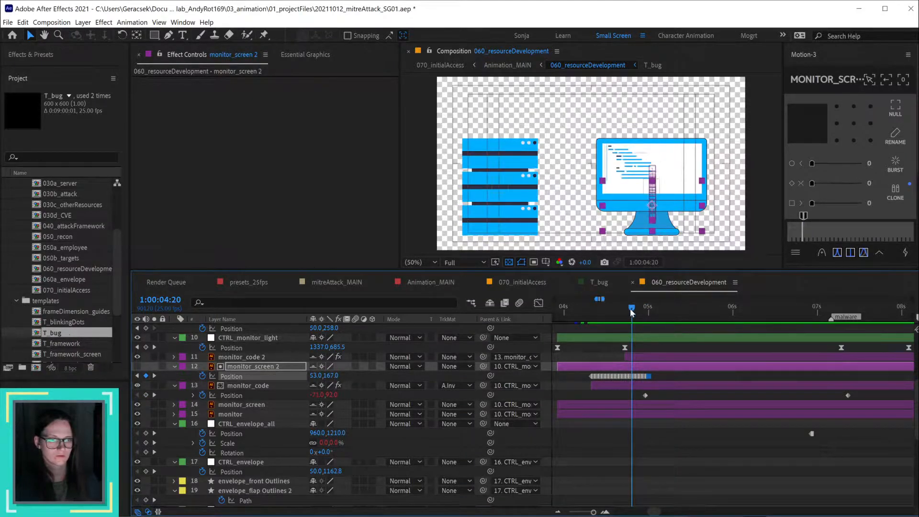
Step: Move monitor_code's first Position keyframe earlier to about 1:00:04:14 and preview the code scroll as the monitor slides in
mouse_move(630, 308)
mouse_down()
mouse_move(677, 311)
mouse_move(627, 310)
mouse_move(644, 316)
mouse_up()
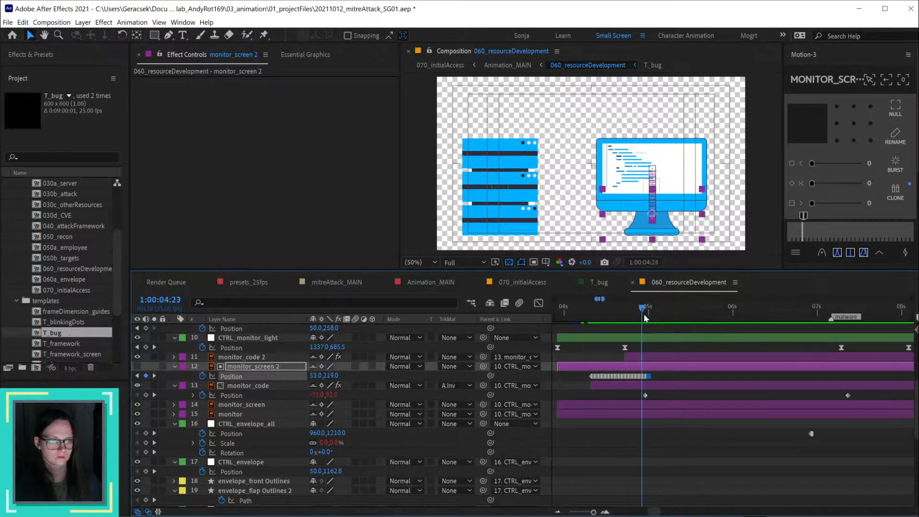
click(645, 395)
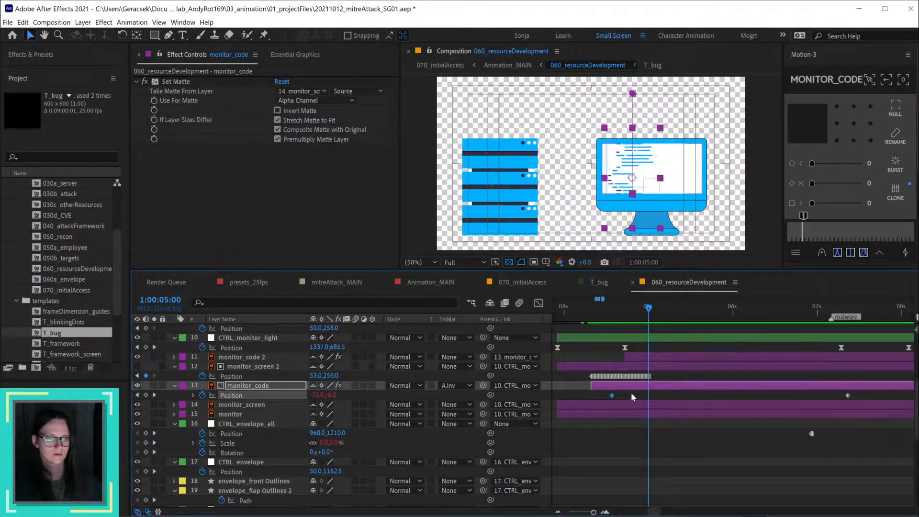
drag(586, 314, 627, 319)
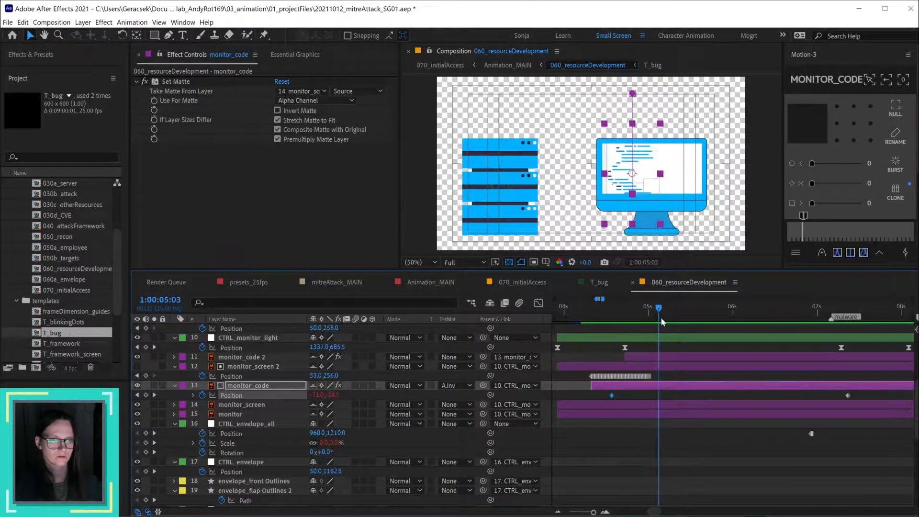
drag(682, 320, 597, 326)
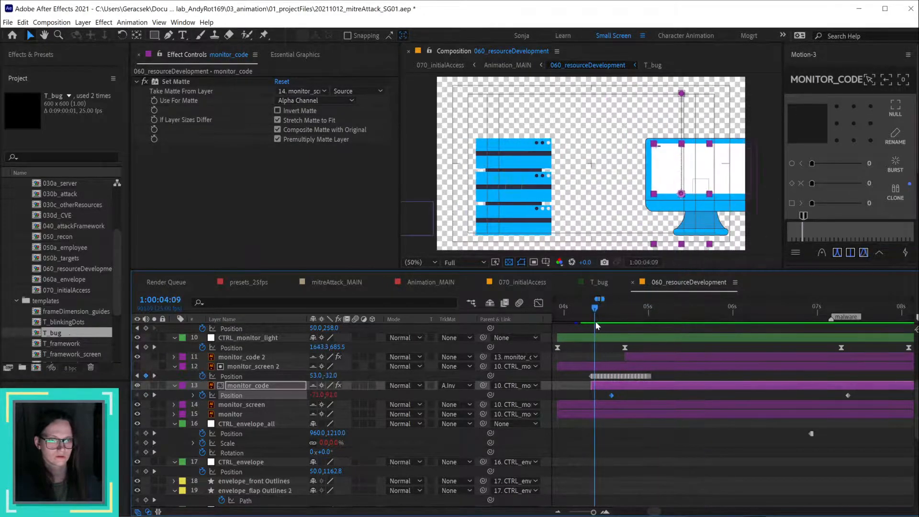
key(space)
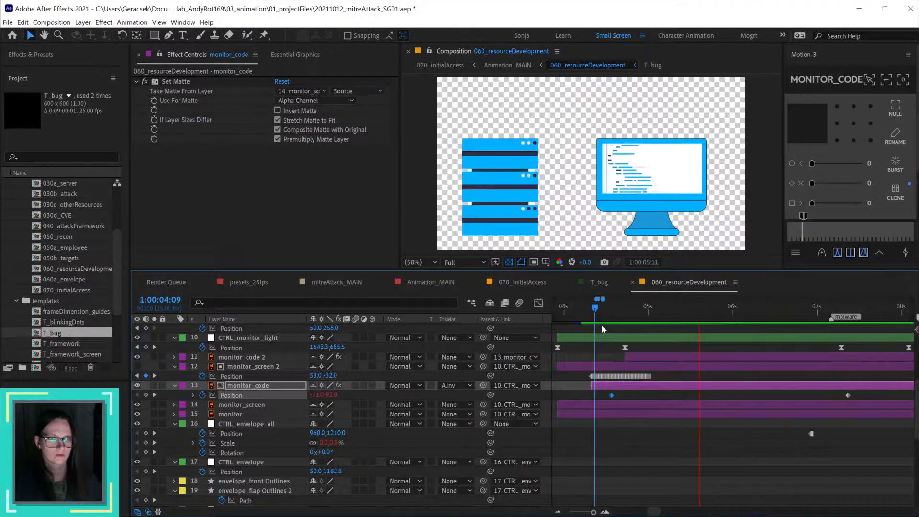
click(602, 328)
click(597, 318)
key(space)
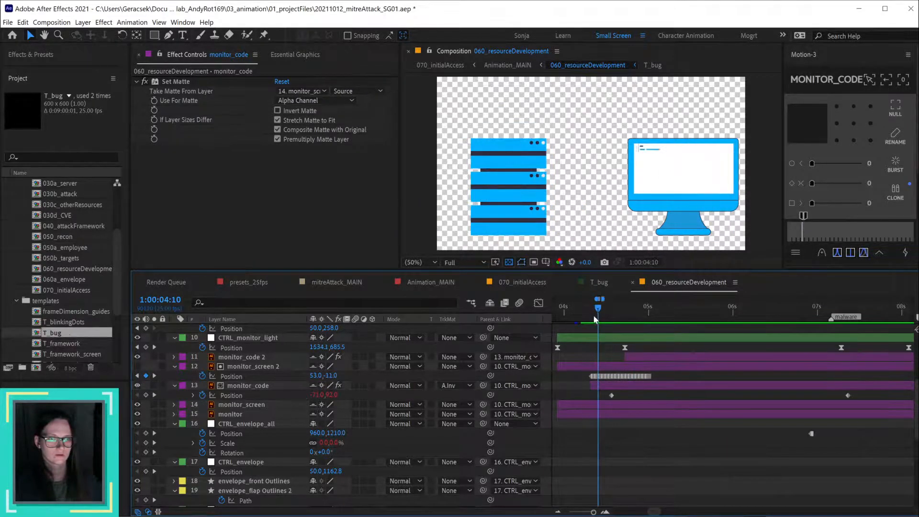
Step: Align monitor_code's first Position keyframe with monitor_screen 2's first Position keyframe at 1:00:04:08
click(593, 314)
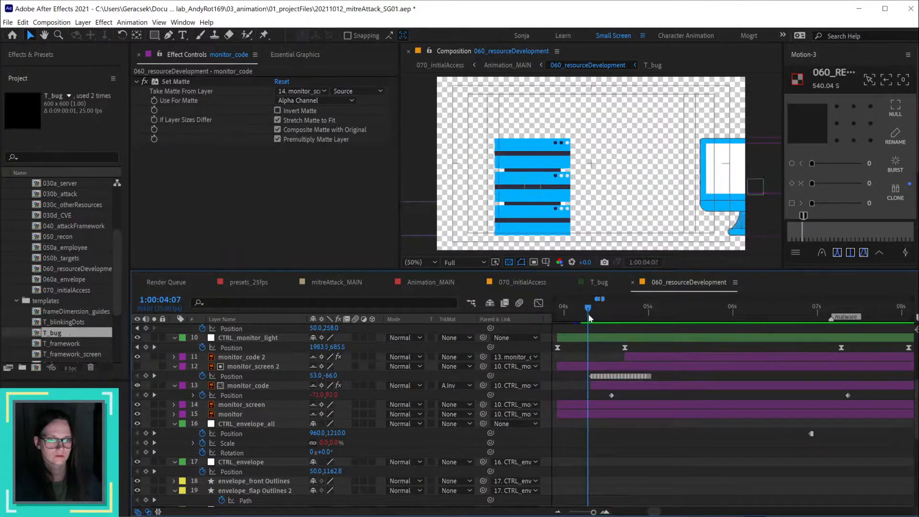
click(590, 313)
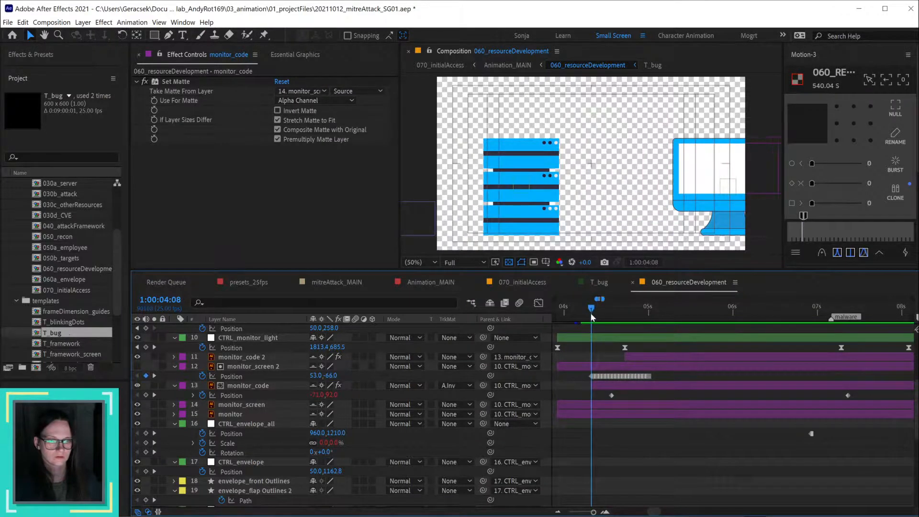
click(611, 395)
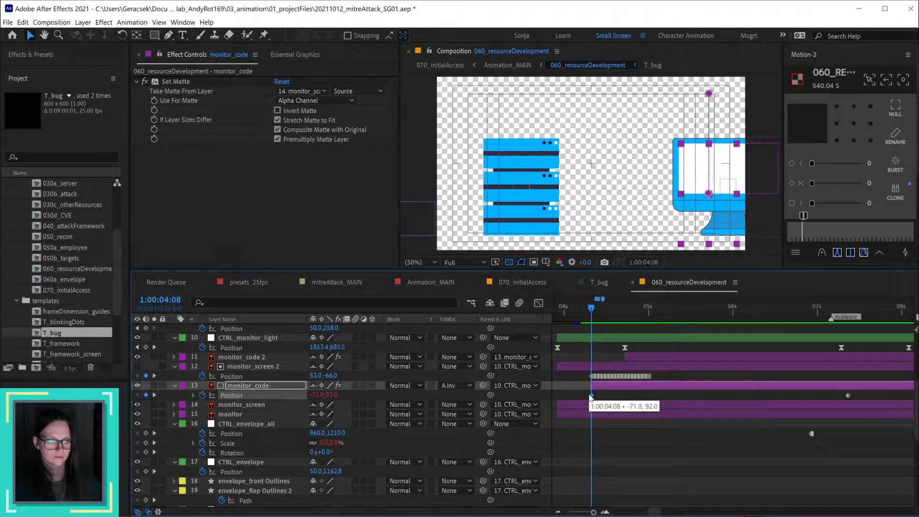
Step: Move monitor_code's last Position keyframe to 1:00:07:13, 80 frames past 1:00:04:08
key(shift+Page_Down)
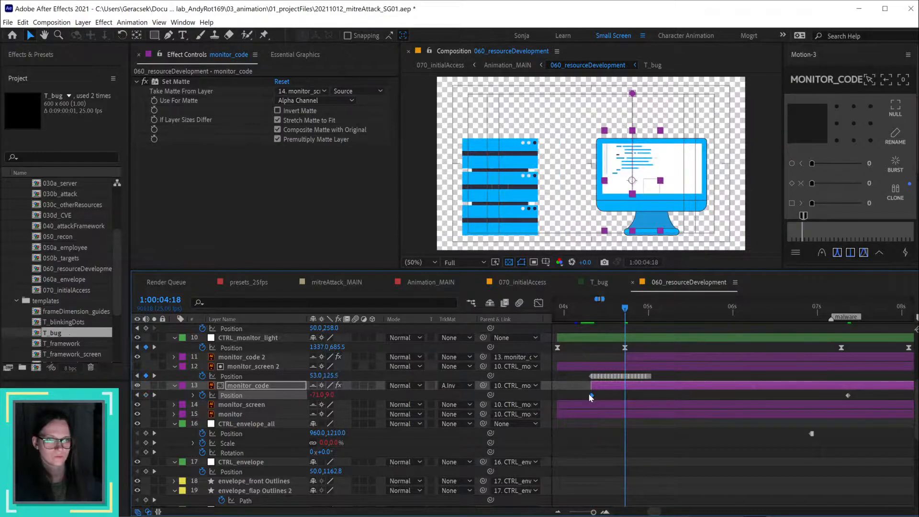
key(shift+Page_Down)
key(shift+Page_Down)
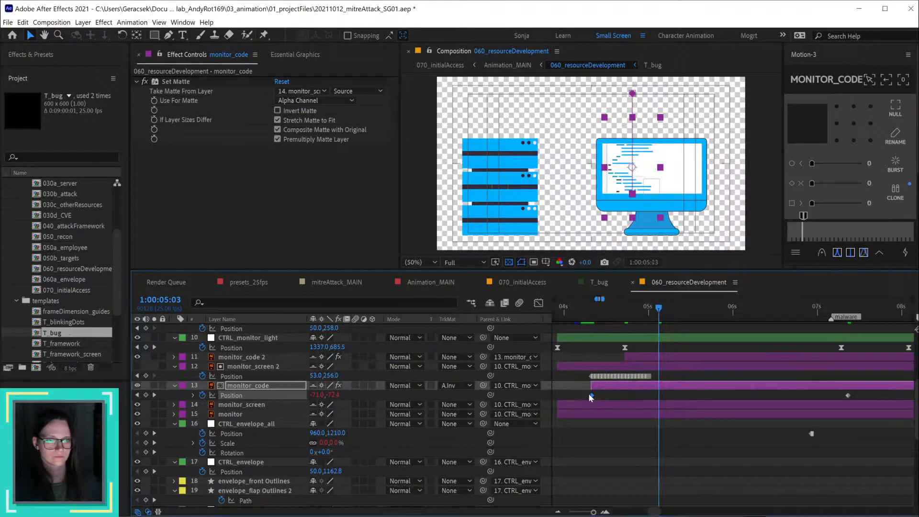
key(shift+Page_Down)
key(shift+Page_Down)
key(shift+Page_Down)
key(shift+Page_Down)
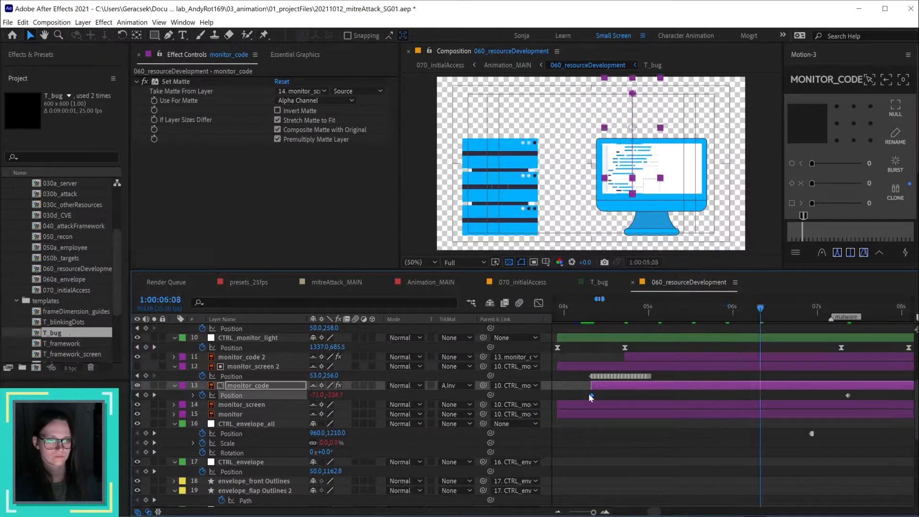
key(shift+Page_Down)
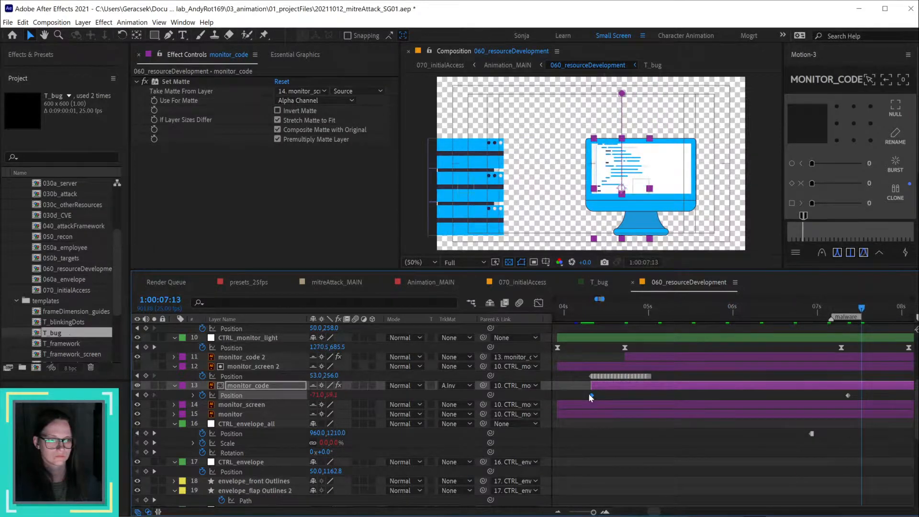
drag(846, 395, 860, 396)
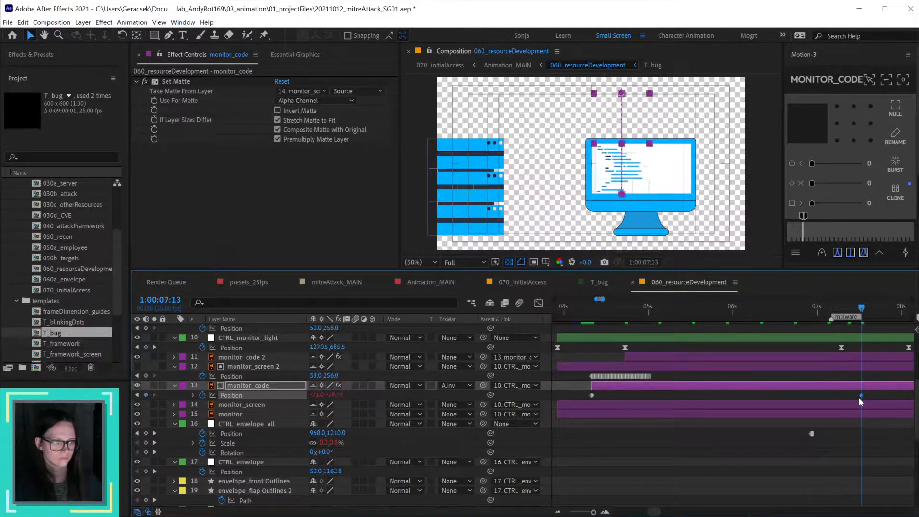
Step: Extend the start of the monitor_code 2 layer back to 1:00:04:08
click(590, 314)
scroll(620, 374, down, 2)
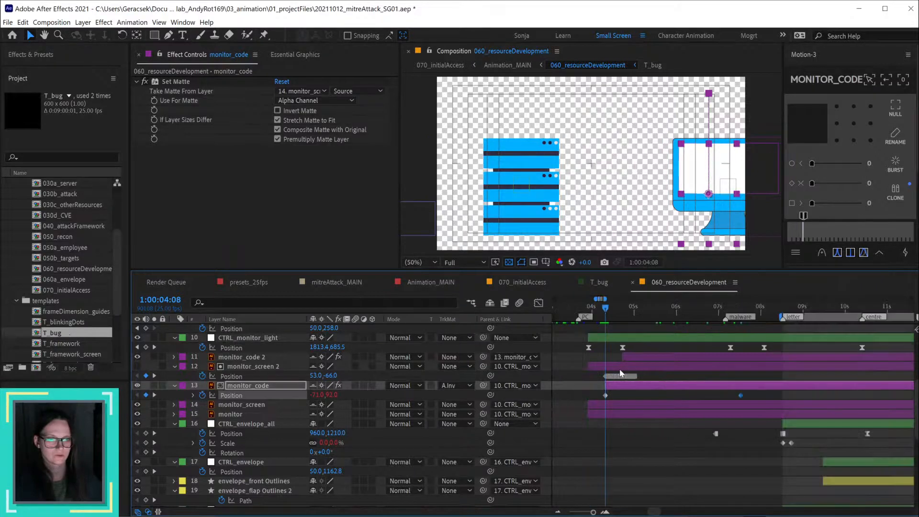
click(637, 357)
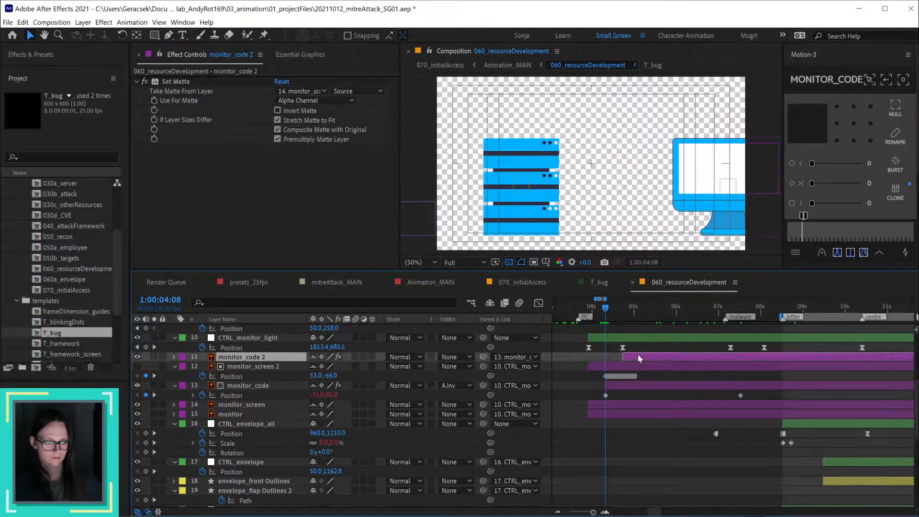
key(alt+bracketleft)
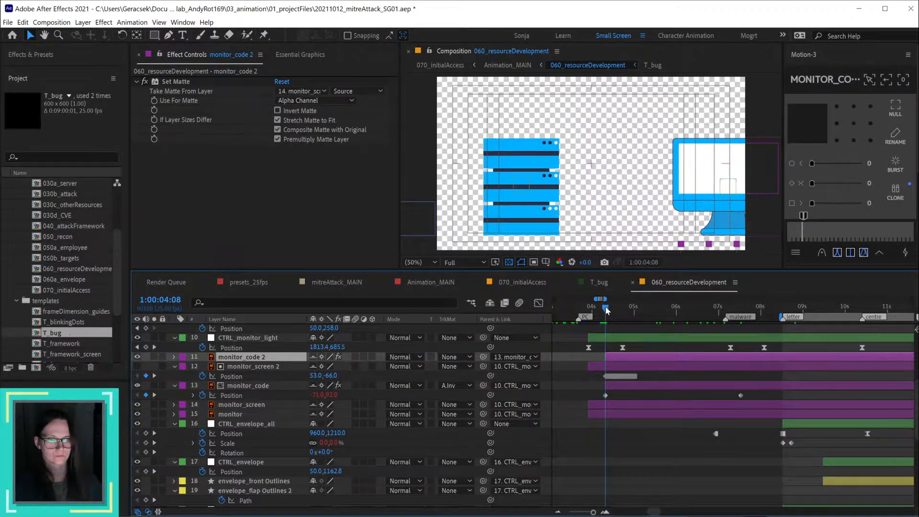
Step: Check the code reveal around 1:00:04:08 and trim the start of the monitor_screen 2 layer to that time
click(641, 310)
drag(644, 310, 601, 310)
scroll(609, 373, up, 1)
click(610, 368)
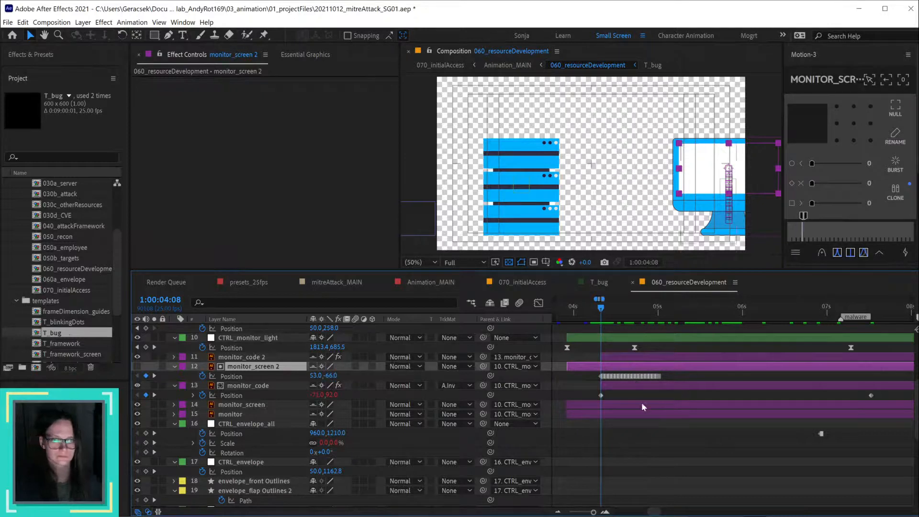
key(alt+bracketleft)
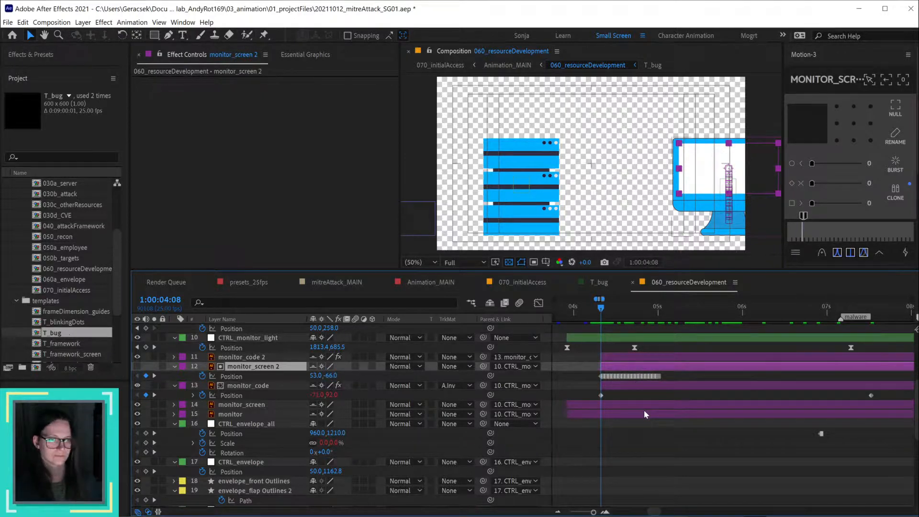
Step: Preview the retimed code scroll on the monitor from 1:00:04:08
scroll(644, 409, down, 1)
click(656, 440)
key(space)
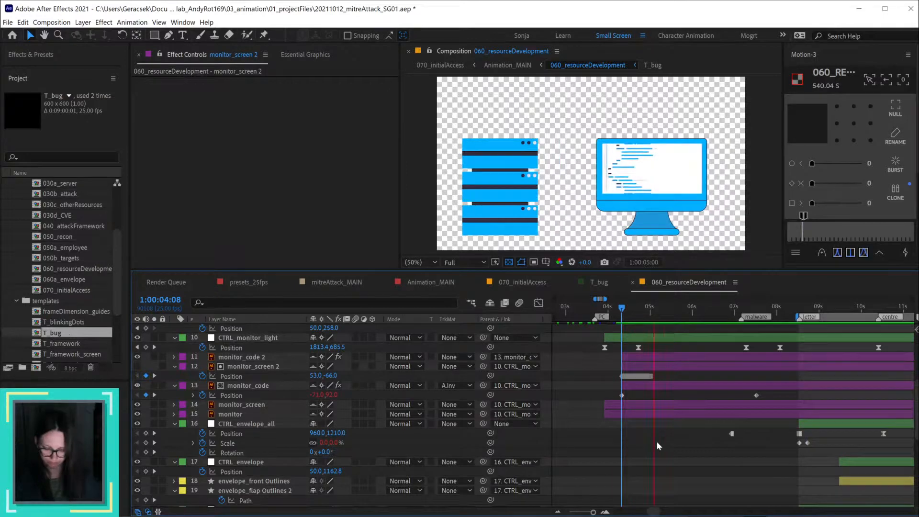
key(space)
Step: Start the work area at 1:00:03:17, preview the server-to-monitor sequence with the composition enlarged, and save the project
click(594, 309)
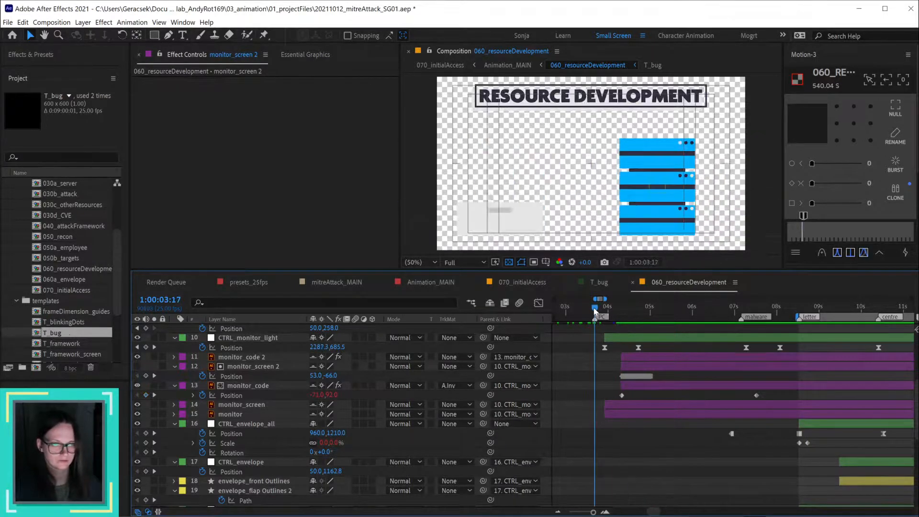
key(b)
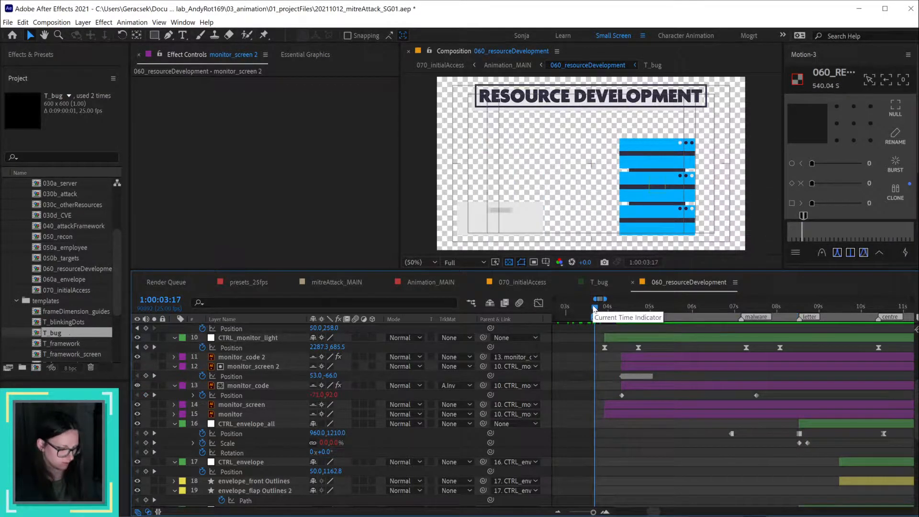
key(space)
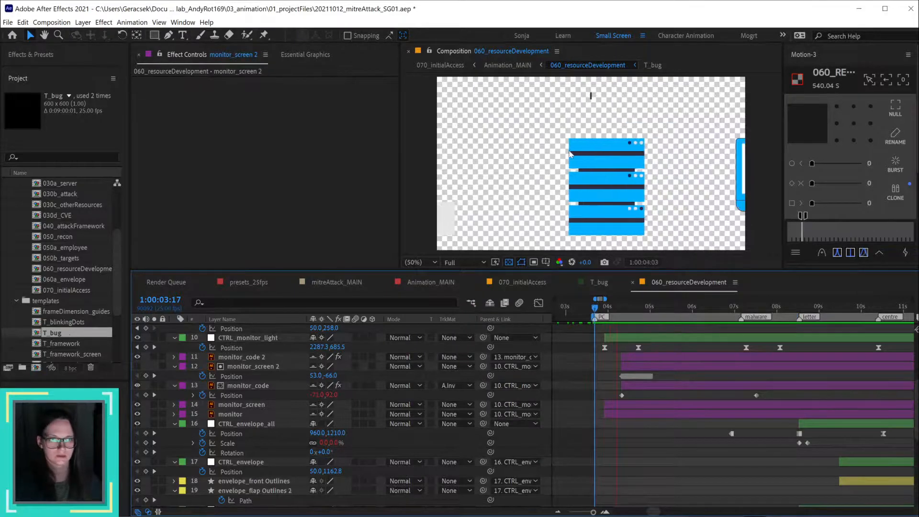
key(grave)
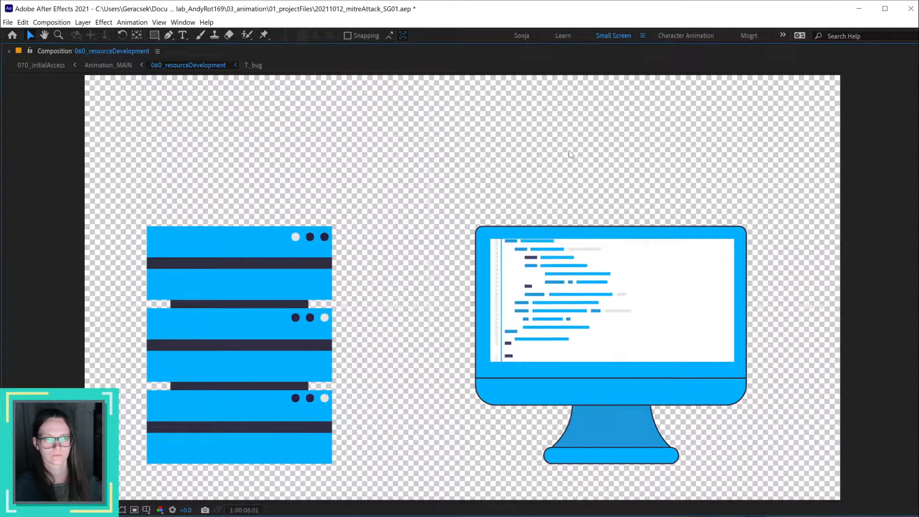
key(space)
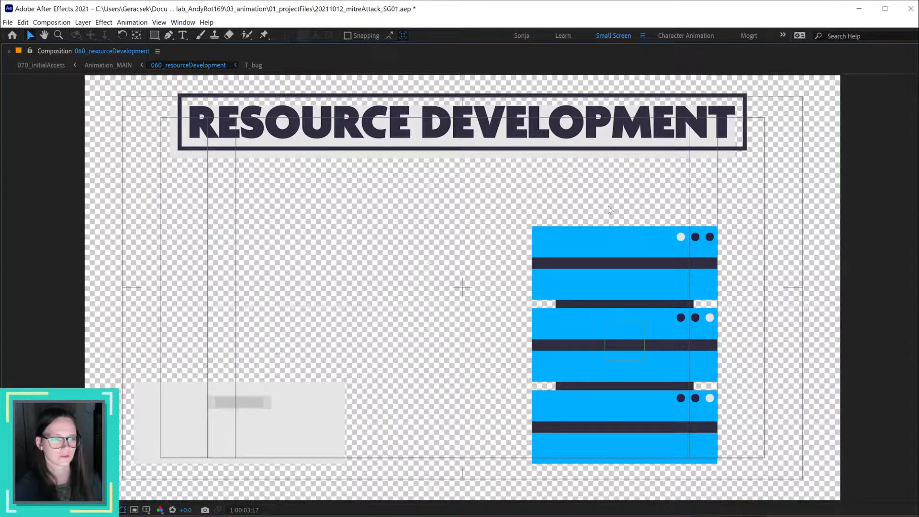
key(grave)
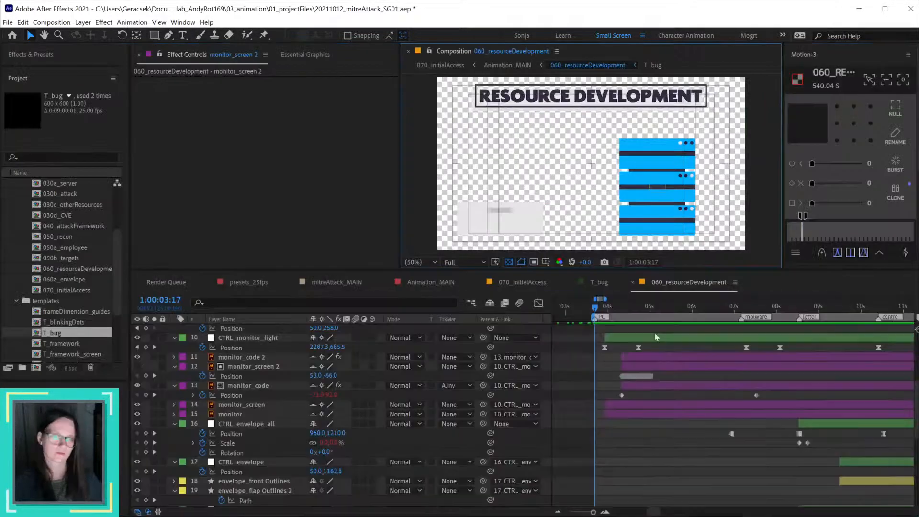
key(ctrl+s)
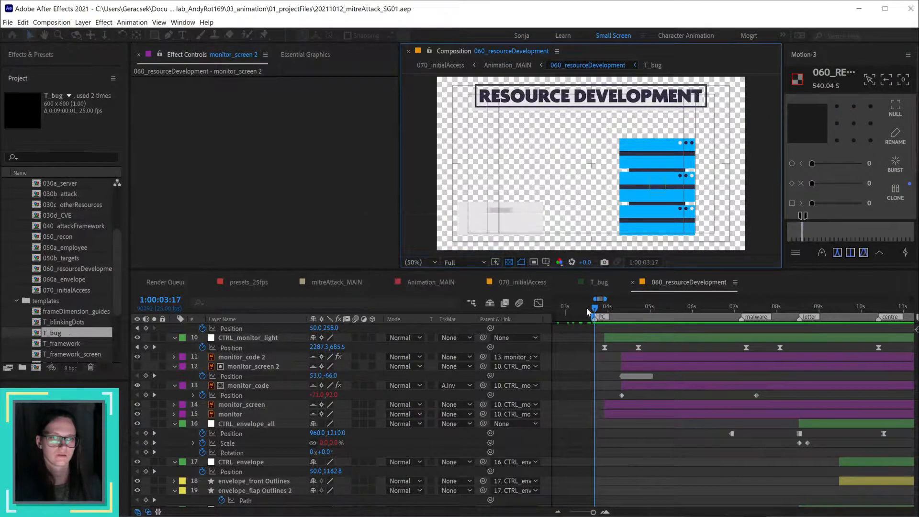
Step: Preview T_bug's crawl through the door in 070_initialAccess from 1:00:04:01, including with the composition enlarged
click(513, 282)
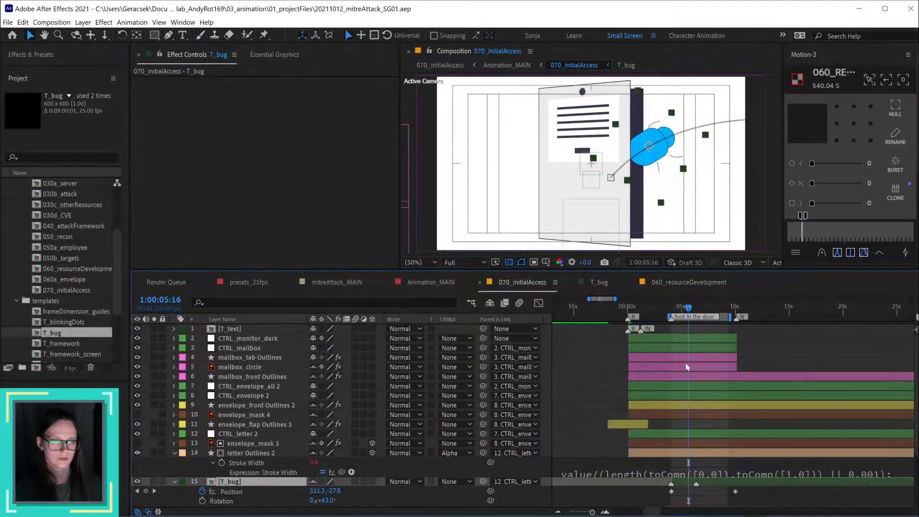
click(670, 312)
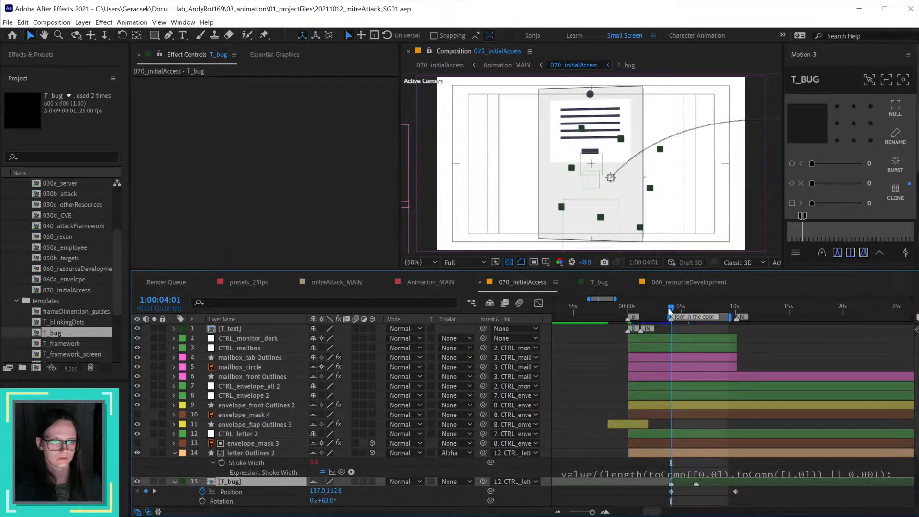
key(space)
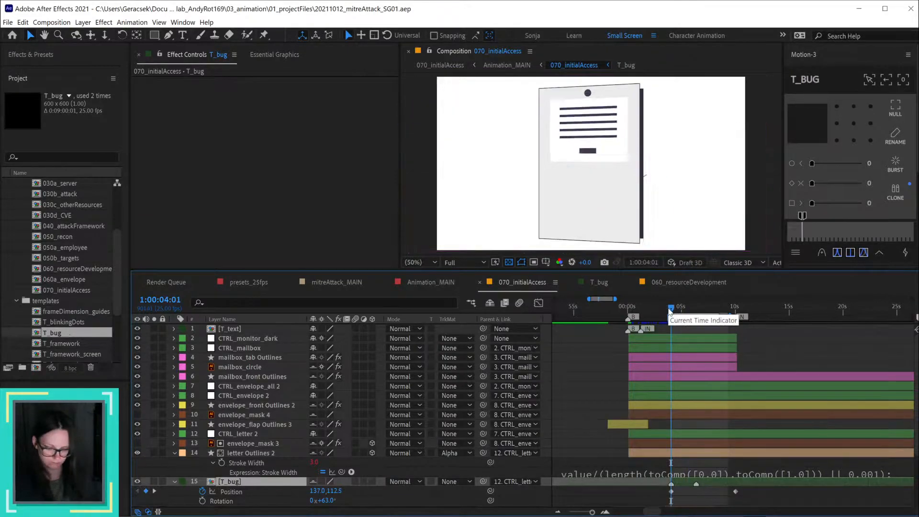
key(grave)
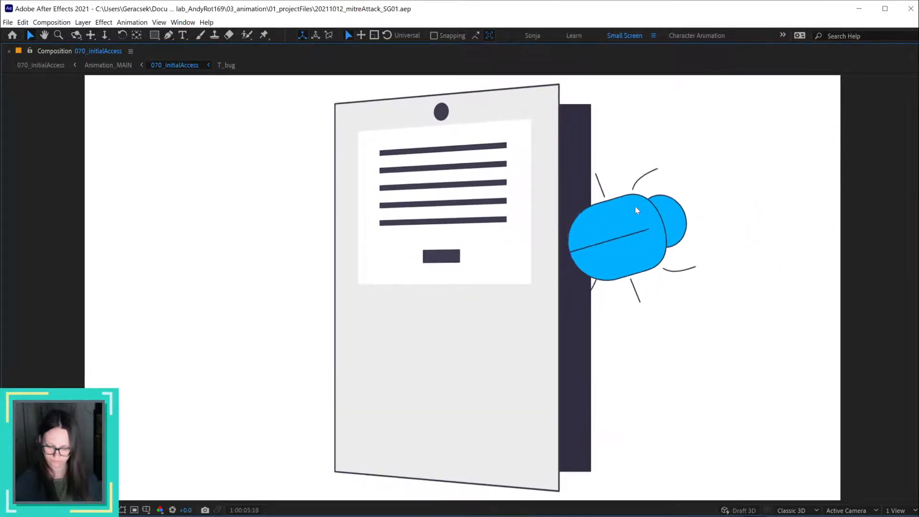
key(grave)
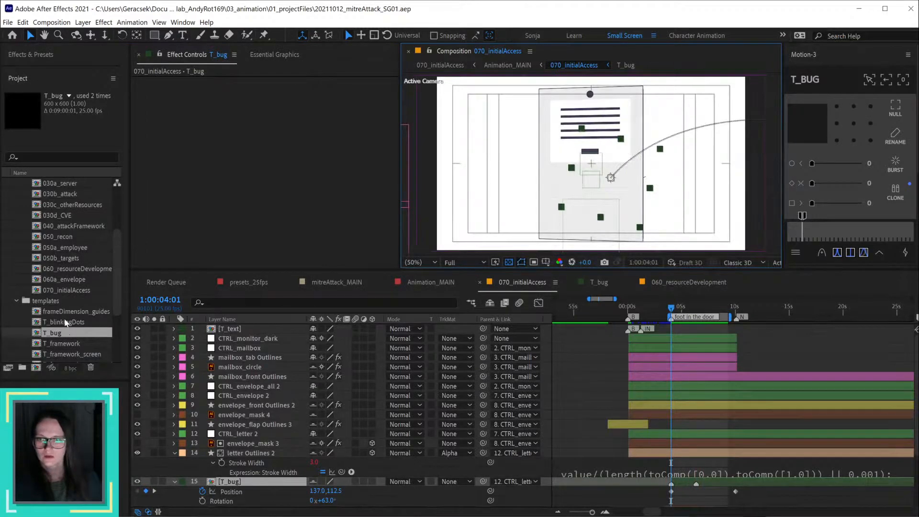
Step: Check T_bug's exit against marker 08 in Animation_MAIN, and move its last Position keyframe and the N marker in 070_initialAccess to 1:00:10:20
click(433, 283)
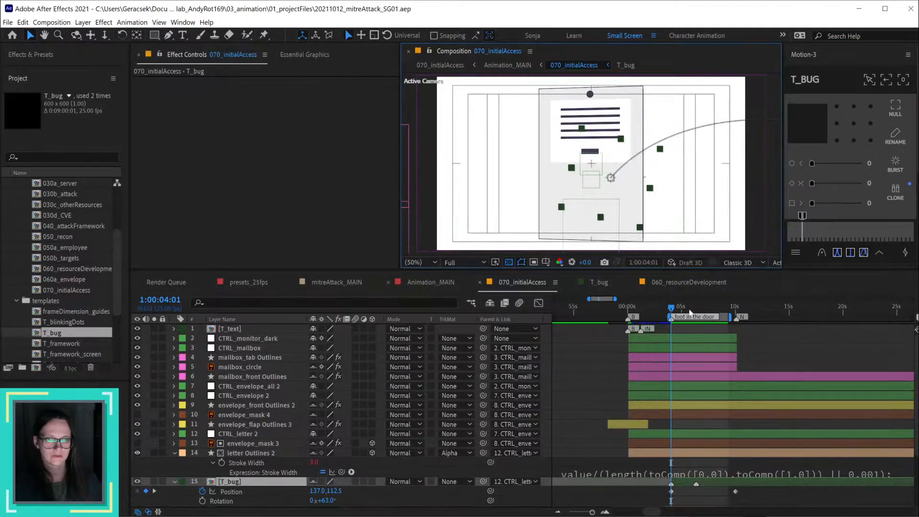
drag(786, 314, 823, 312)
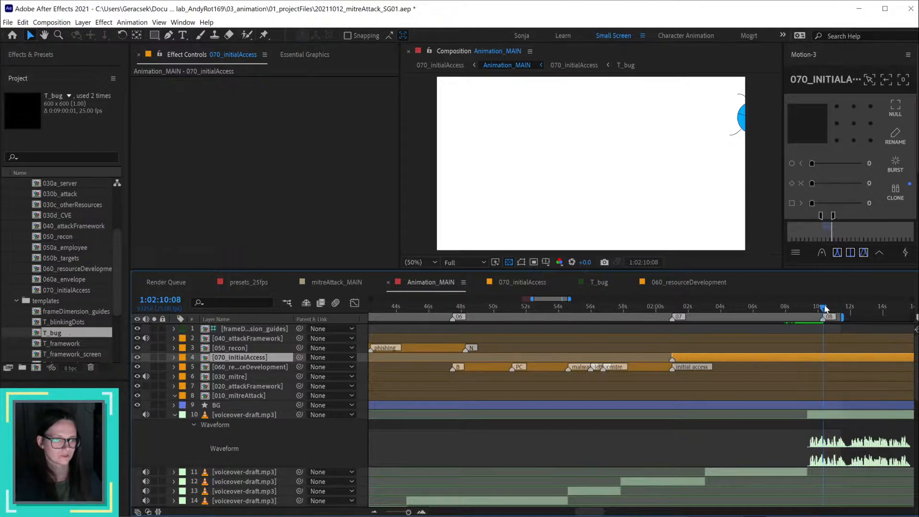
drag(824, 308, 849, 308)
double_click(837, 358)
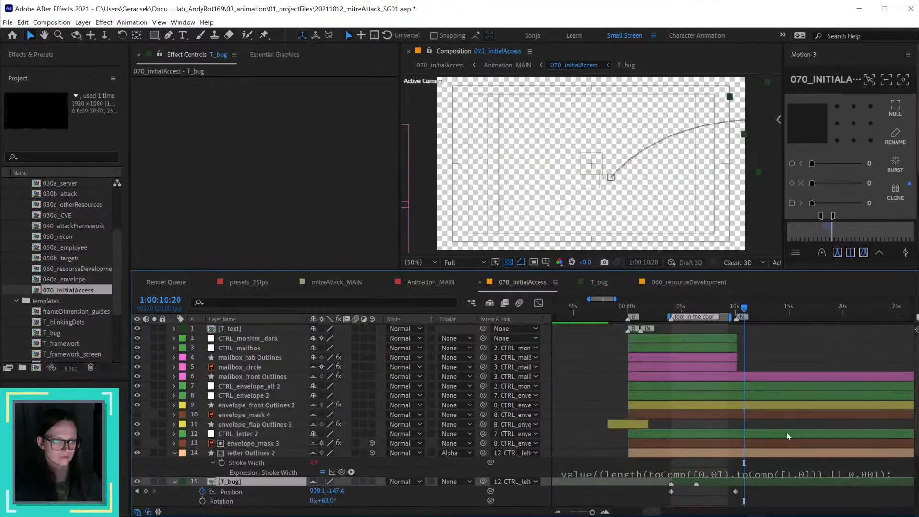
drag(735, 463, 744, 463)
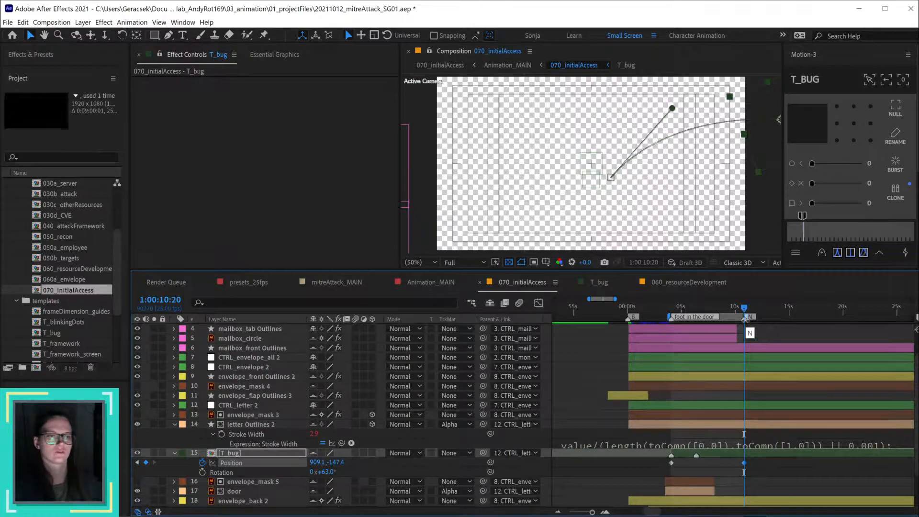
Step: Preview T_bug's slowed crawl past the door with the composition enlarged and save the project
key(space)
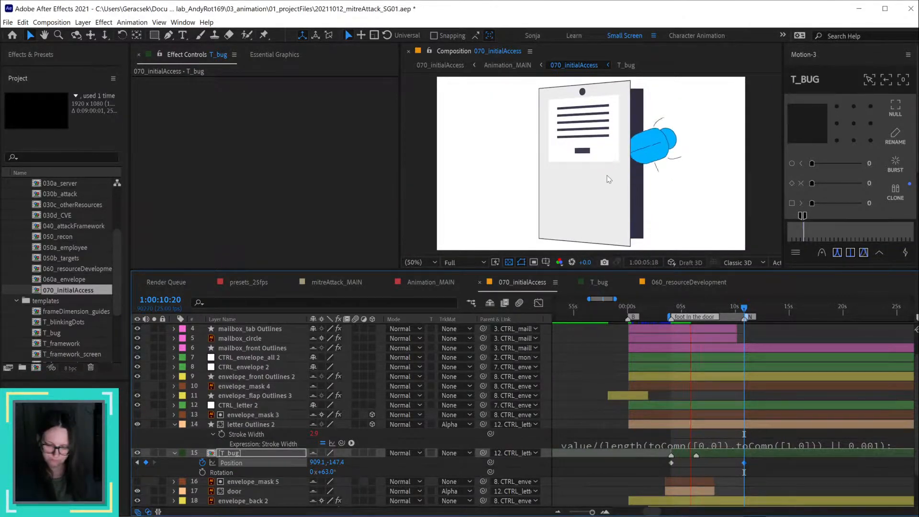
key(grave)
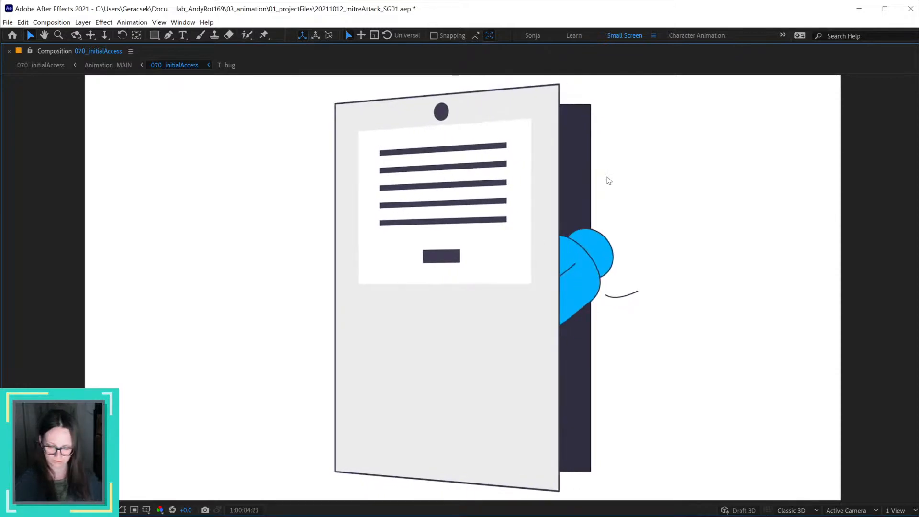
key(space)
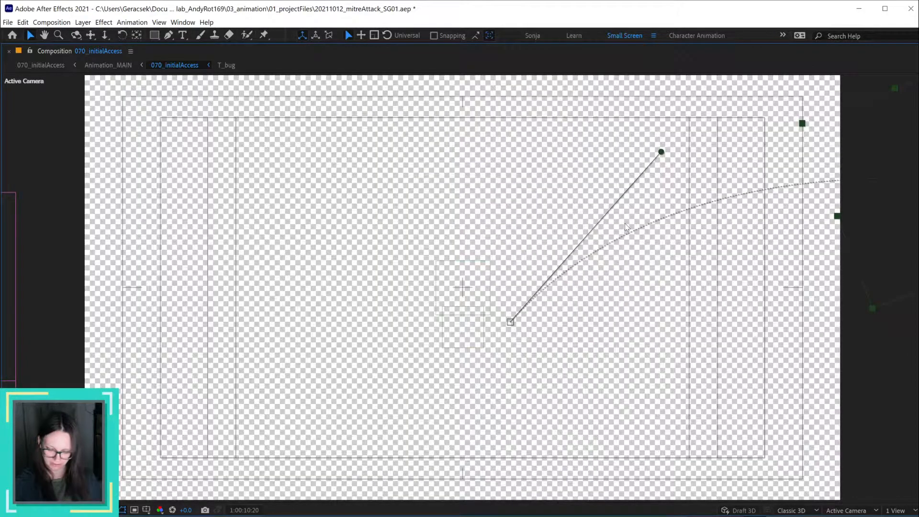
key(ctrl+s)
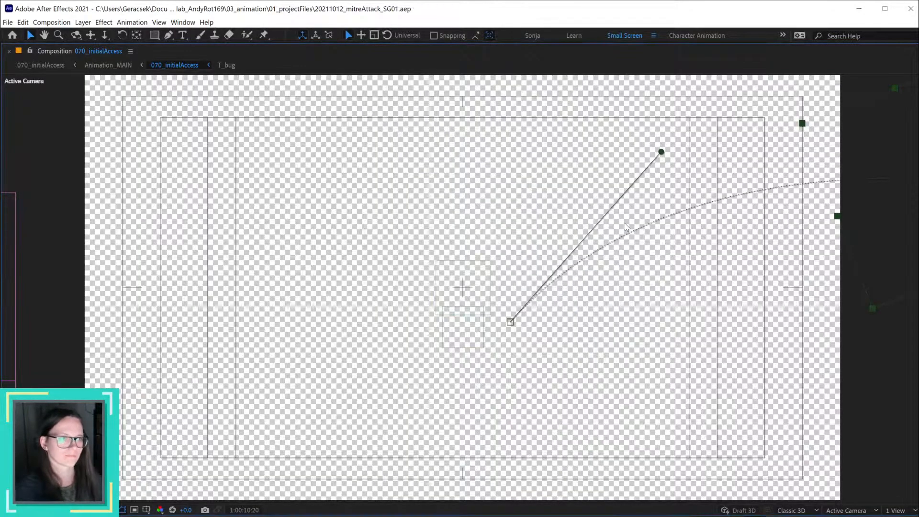